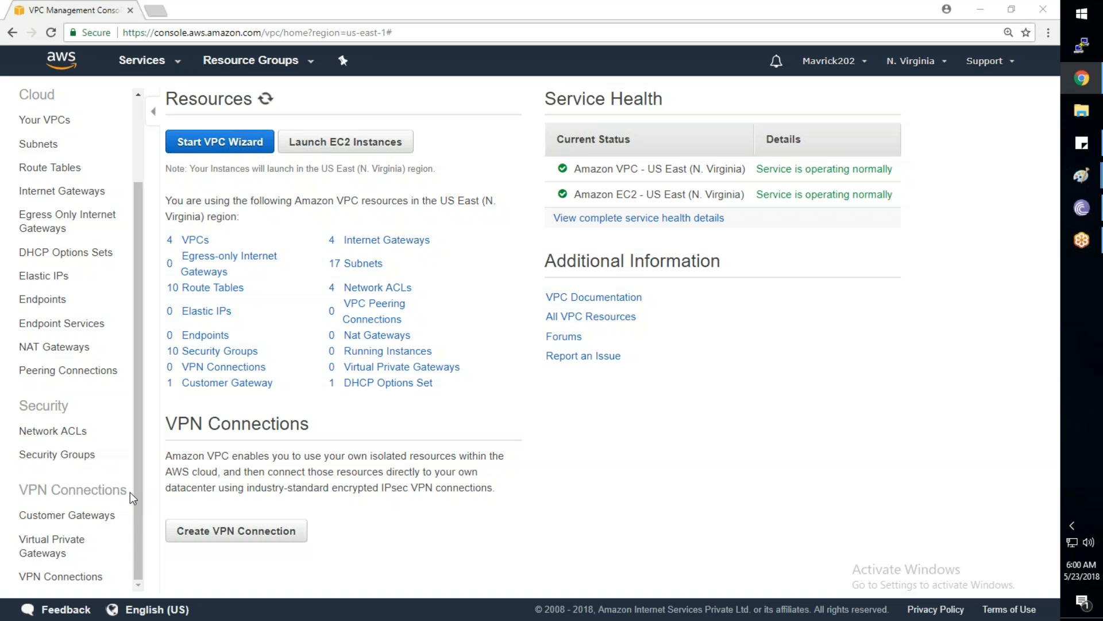
Open Notepad from the Run prompt after briefly starting and closing Remote Desktop
{"action": "left_click_drag", "start_coordinate": [21, 489], "coordinate": [126, 491]}
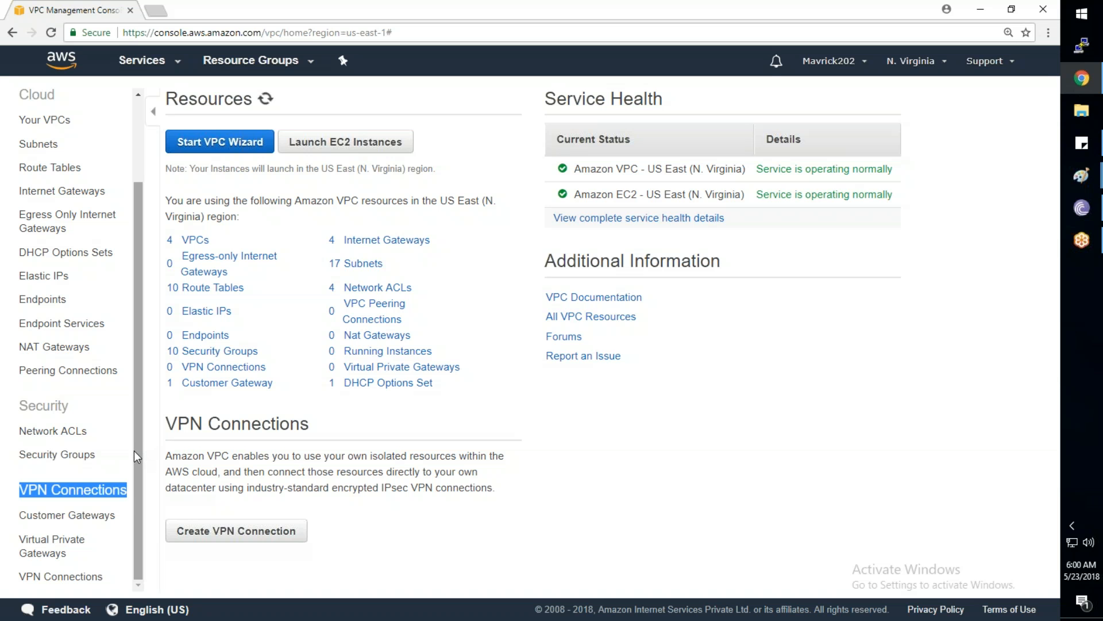
{"action": "key", "text": "super+r"}
{"action": "type", "text": "mstsc"}
{"action": "key", "text": "Return"}
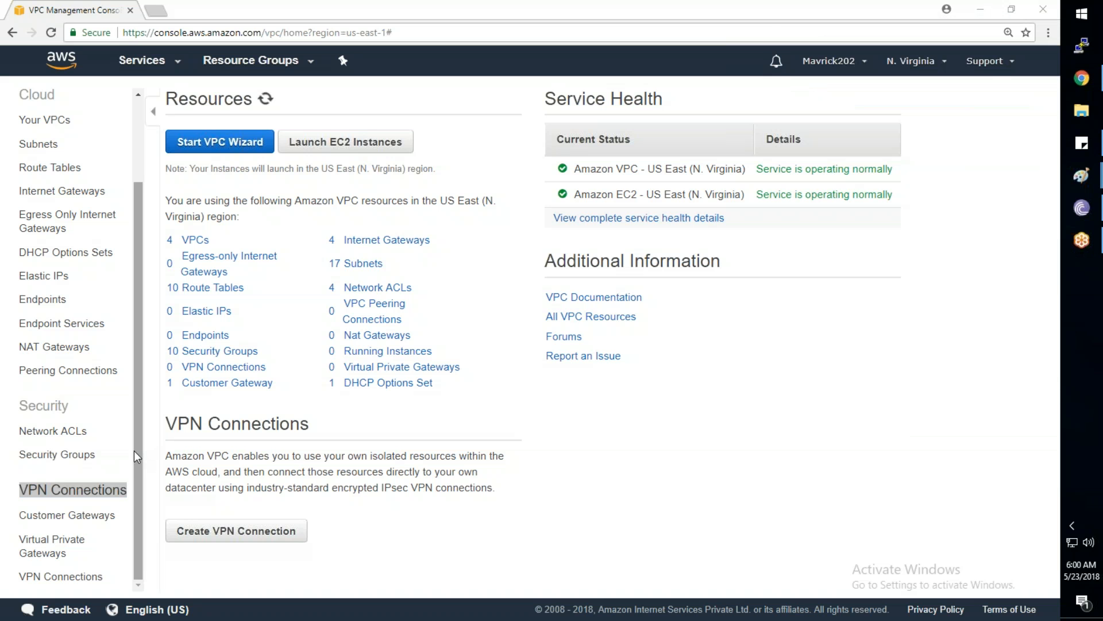
{"action": "left_click", "coordinate": [654, 125]}
{"action": "key", "text": "super+r"}
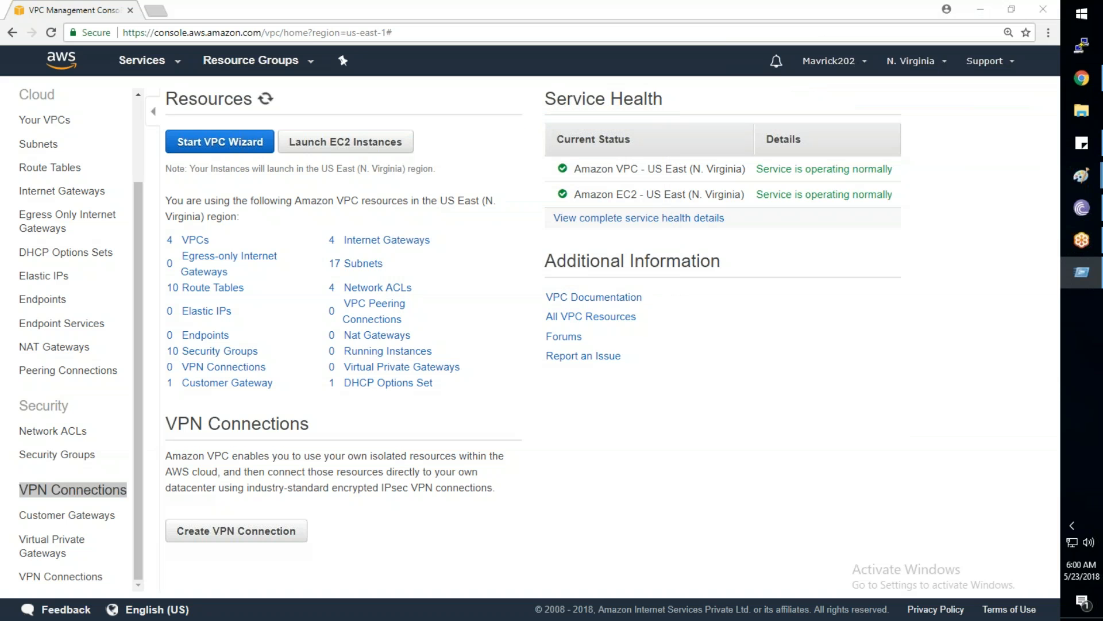
{"action": "type", "text": "n"}
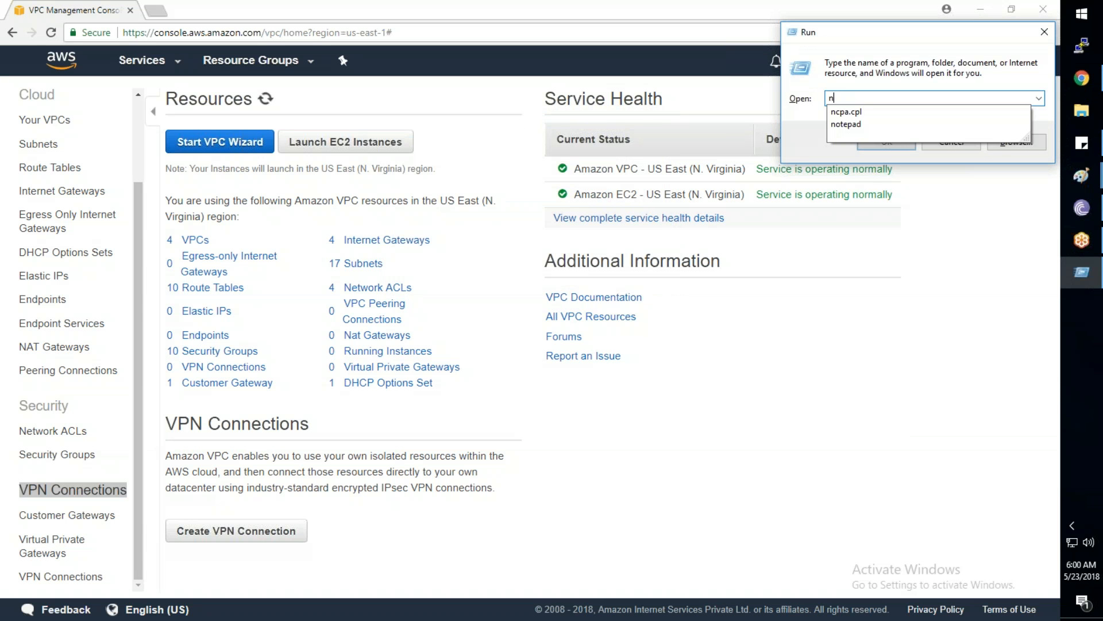
{"action": "type", "text": "otepad"}
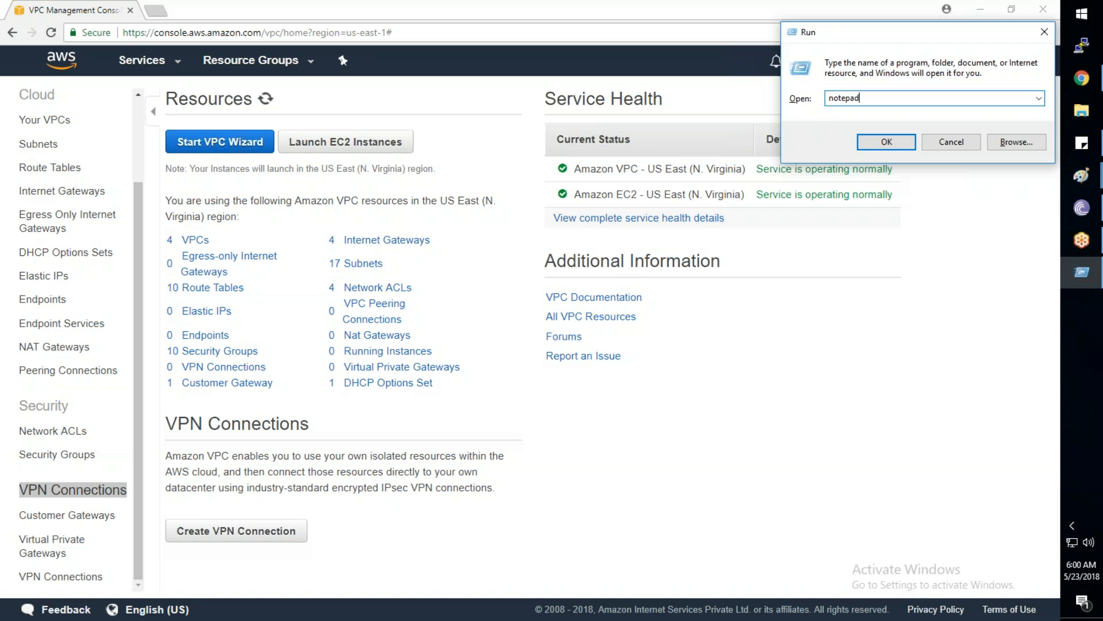
{"action": "key", "text": "Return"}
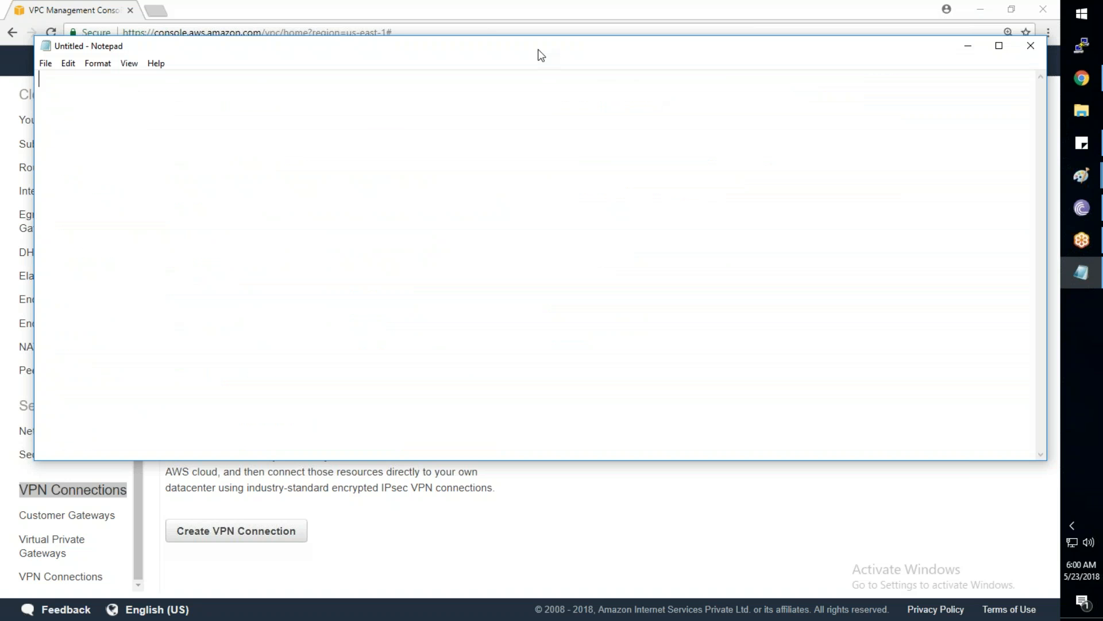
Launch Paint and draw a 298 x 244 px rectangle on the right of the canvas
{"action": "key", "text": "super+r"}
{"action": "type", "text": "mspaint"}
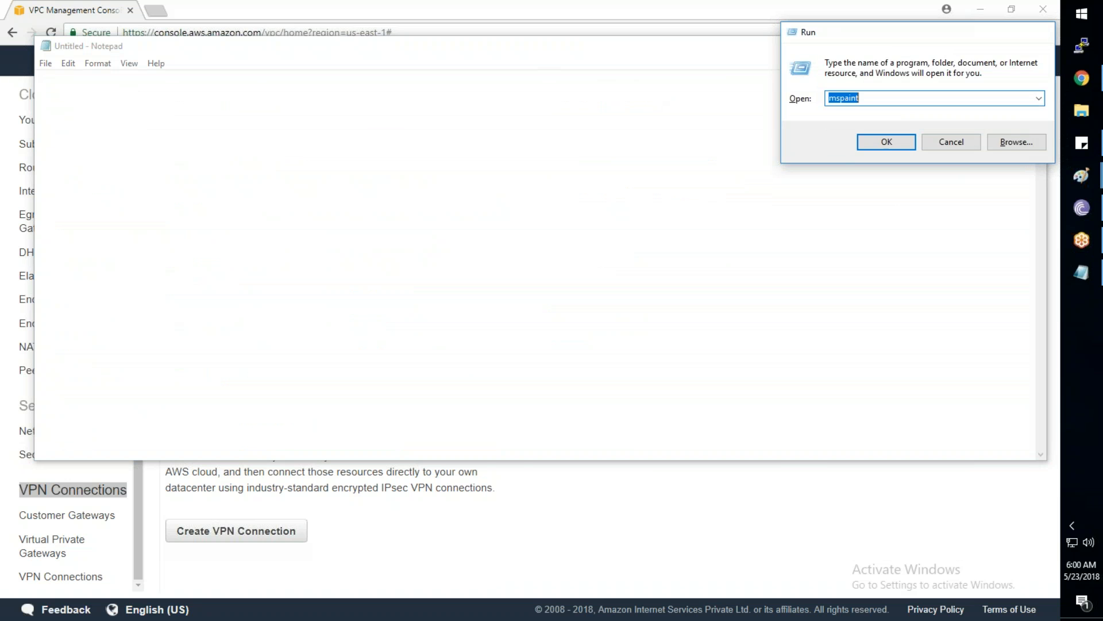
{"action": "key", "text": "Return"}
{"action": "left_click", "coordinate": [60, 25]}
{"action": "left_click", "coordinate": [90, 51]}
{"action": "left_click", "coordinate": [58, 25]}
{"action": "left_click", "coordinate": [306, 47]}
{"action": "mouse_move", "coordinate": [457, 252]}
{"action": "left_mouse_down"}
{"action": "mouse_move", "coordinate": [591, 409]}
{"action": "mouse_move", "coordinate": [769, 390]}
{"action": "left_mouse_up"}
{"action": "left_click_drag", "start_coordinate": [703, 372], "coordinate": [719, 397]}
{"action": "left_click_drag", "start_coordinate": [628, 415], "coordinate": [628, 443]}
{"action": "left_click_drag", "start_coordinate": [477, 361], "coordinate": [579, 360]}
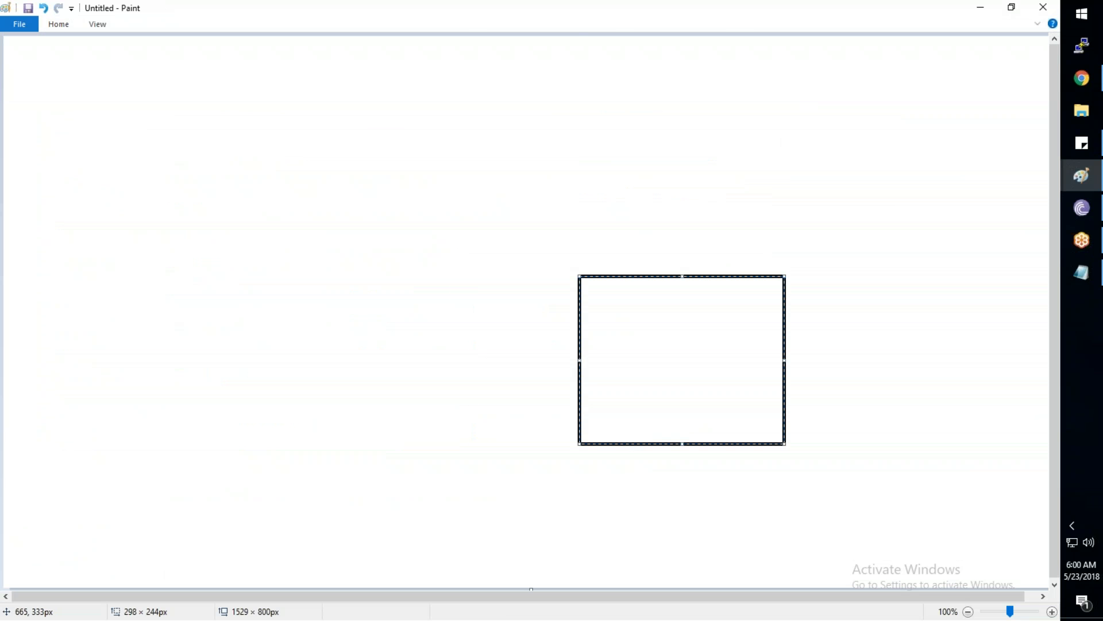
Label the rectangle 'Office-Workers'
{"action": "left_click", "coordinate": [63, 27]}
{"action": "left_click", "coordinate": [201, 50]}
{"action": "left_click_drag", "start_coordinate": [615, 291], "coordinate": [749, 313]}
{"action": "type", "text": "Office"}
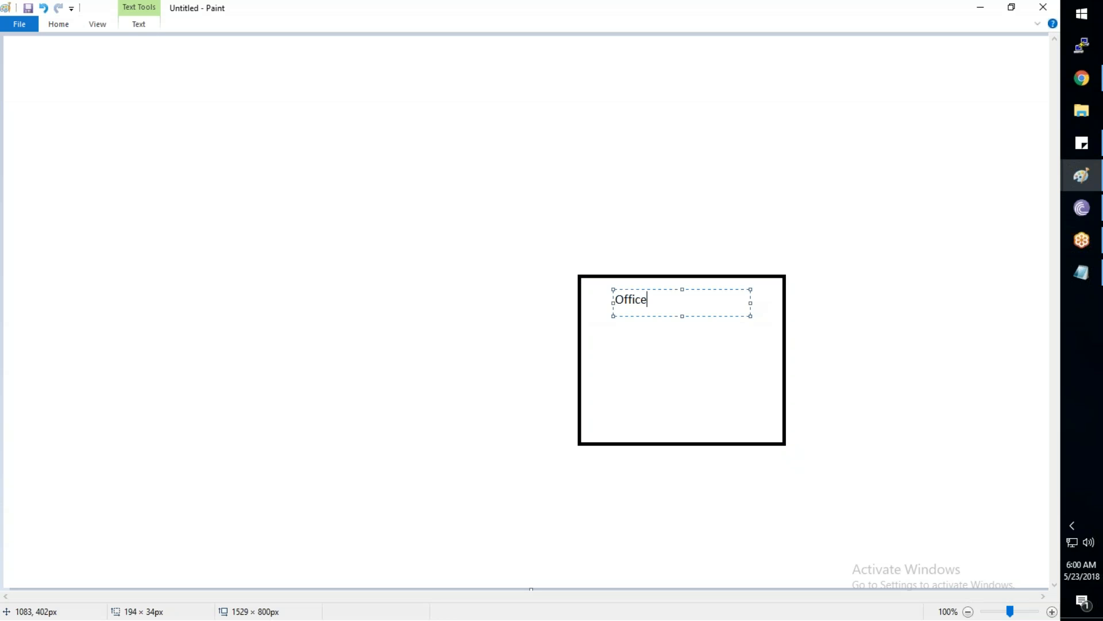
{"action": "type", "text": "-Workers"}
{"action": "left_click", "coordinate": [185, 135]}
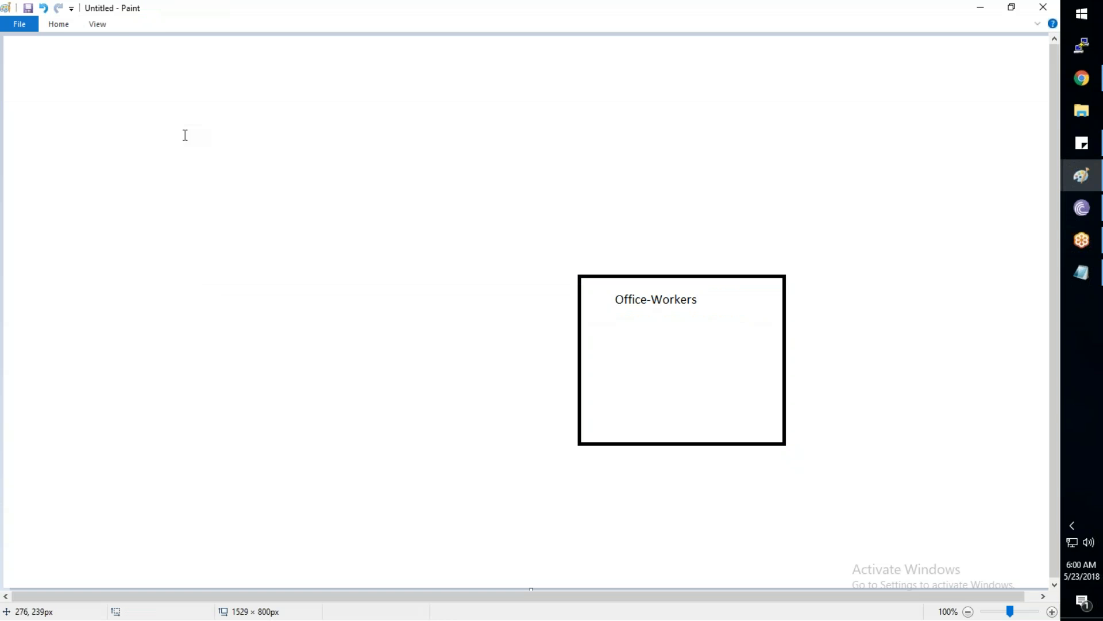
Draw a thought-bubble cloud callout on the left and label it 'AWS Cloud'
{"action": "left_click", "coordinate": [67, 26]}
{"action": "left_click", "coordinate": [346, 73]}
{"action": "left_click_drag", "start_coordinate": [122, 264], "coordinate": [269, 416]}
{"action": "left_click_drag", "start_coordinate": [204, 318], "coordinate": [222, 332]}
{"action": "left_click", "coordinate": [60, 25]}
{"action": "left_click", "coordinate": [201, 49]}
{"action": "left_click_drag", "start_coordinate": [174, 325], "coordinate": [218, 343]}
{"action": "type", "text": "AWS Cloud"}
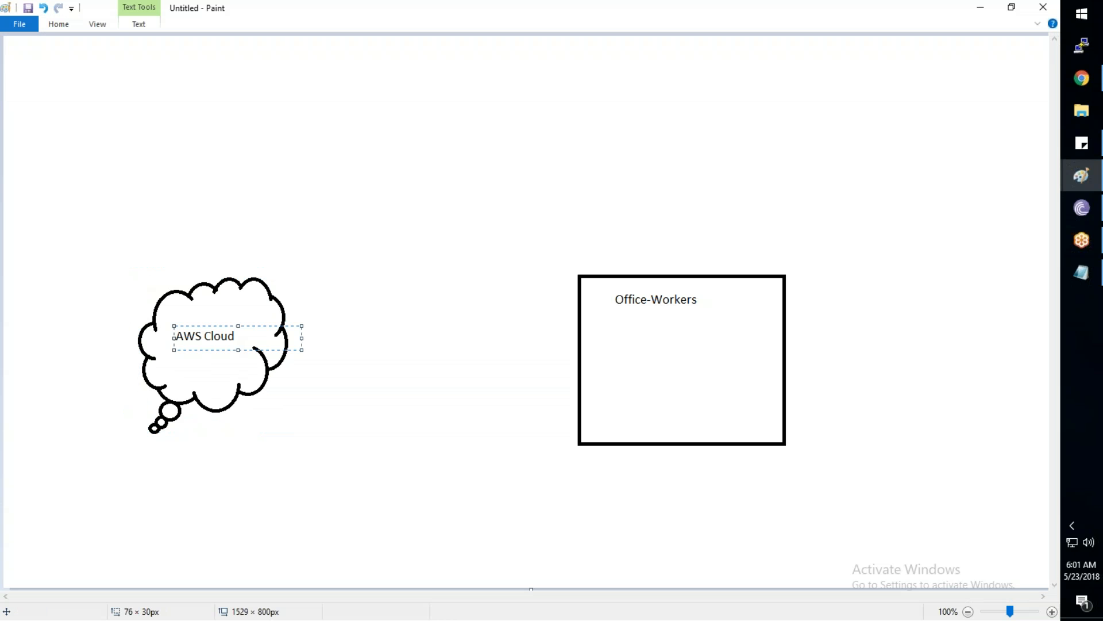
{"action": "left_click", "coordinate": [310, 488]}
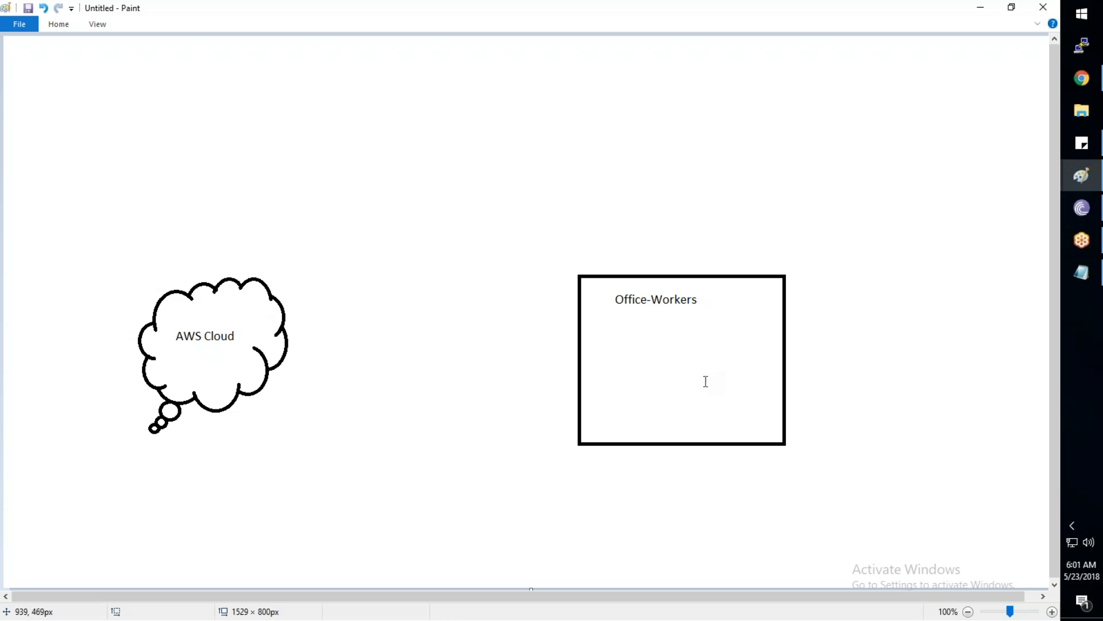
Draw a red line linking the office box to the cloud, then undo it
{"action": "left_click", "coordinate": [923, 464]}
{"action": "left_click", "coordinate": [937, 291]}
{"action": "left_click_drag", "start_coordinate": [584, 356], "coordinate": [256, 336]}
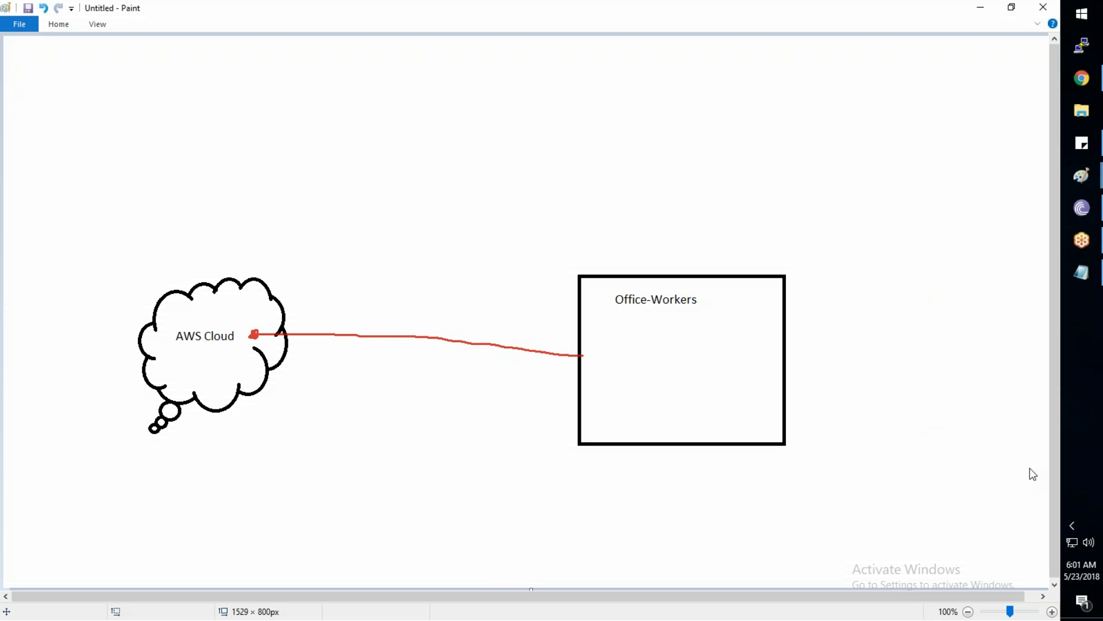
{"action": "key", "text": "ctrl+z"}
{"action": "key", "text": "ctrl+z"}
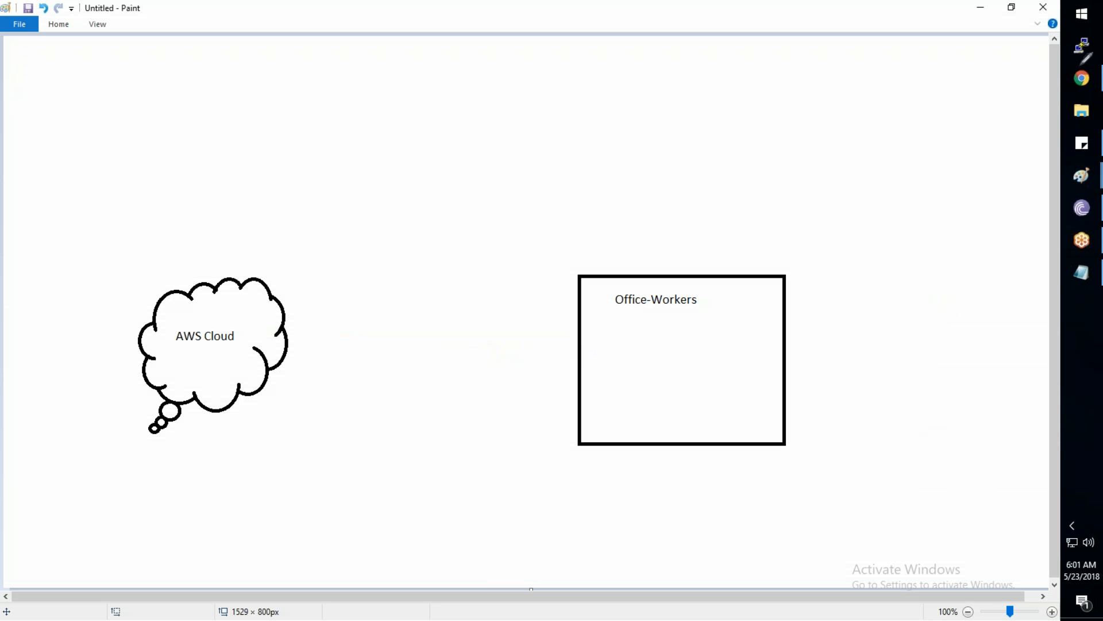
{"action": "left_click", "coordinate": [1082, 79]}
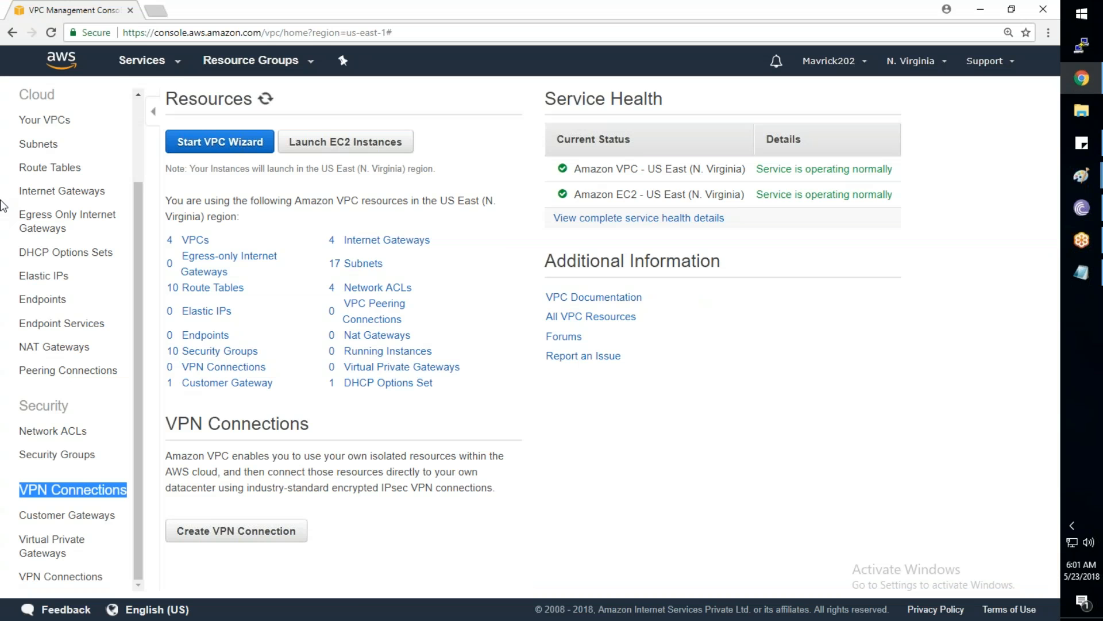
Open EC2 from the Services menu in a new tab and switch to that tab
{"action": "left_click", "coordinate": [157, 61]}
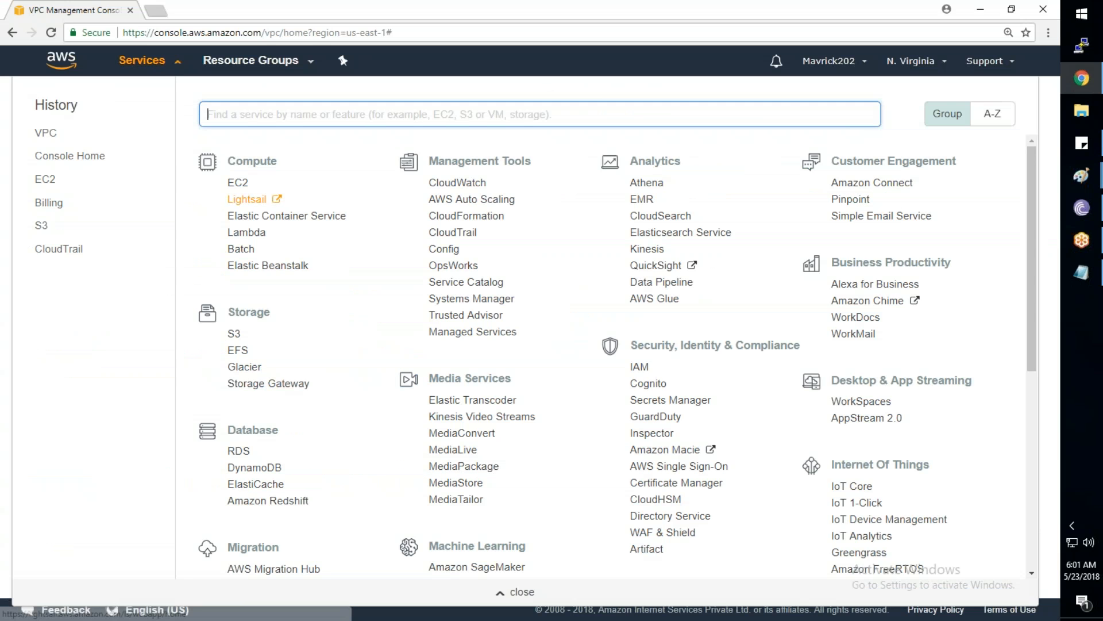
{"action": "left_click", "coordinate": [238, 182], "text": "ctrl"}
{"action": "left_click", "coordinate": [201, 15]}
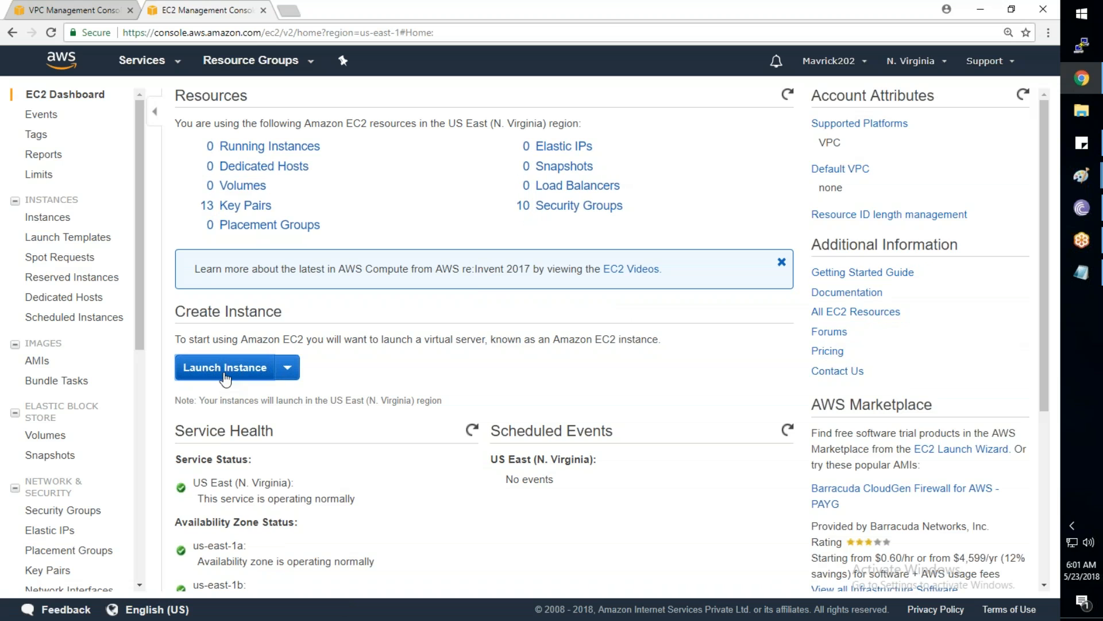
Configure a t2.micro Amazon Linux AMI 2018.03.0 instance in TATA-Subnet-1 and advance to storage
{"action": "left_click", "coordinate": [224, 368]}
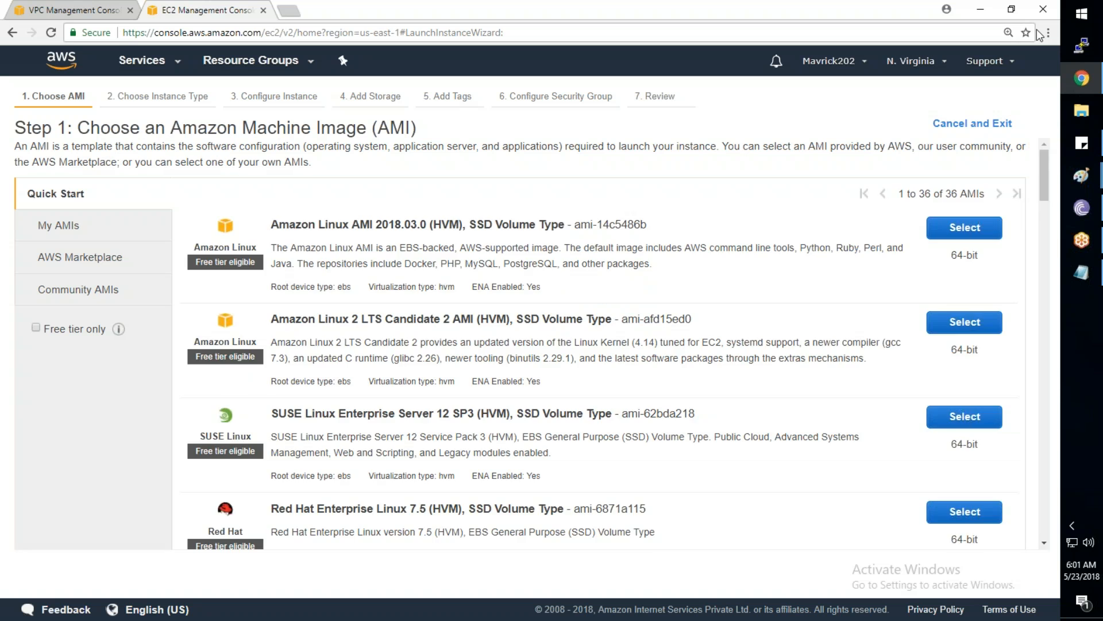
{"action": "left_click", "coordinate": [964, 228]}
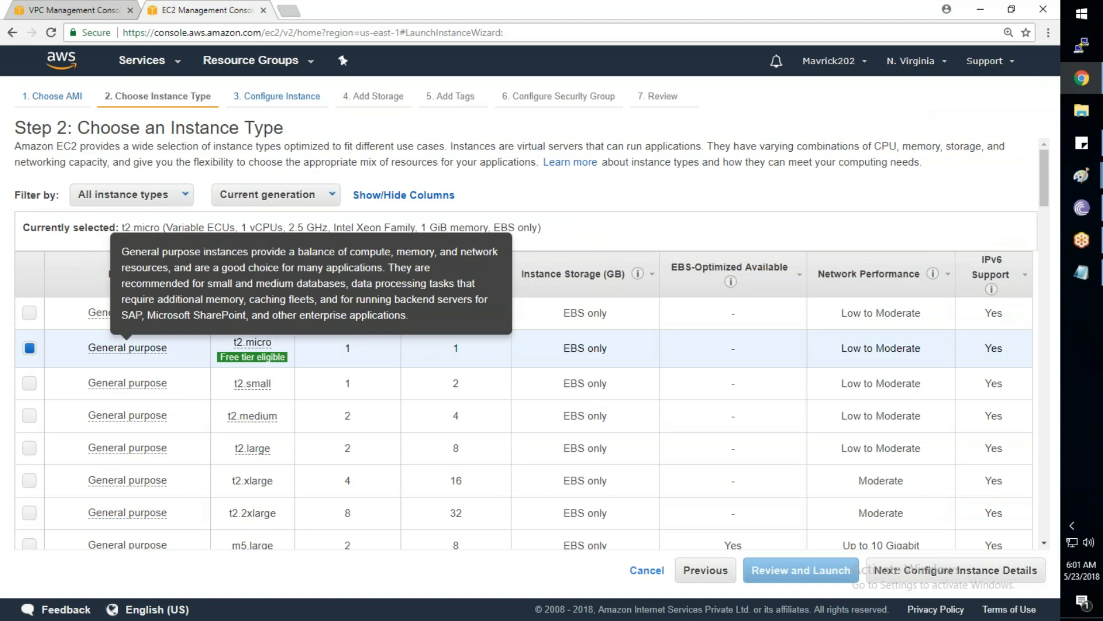
{"action": "left_click", "coordinate": [945, 574]}
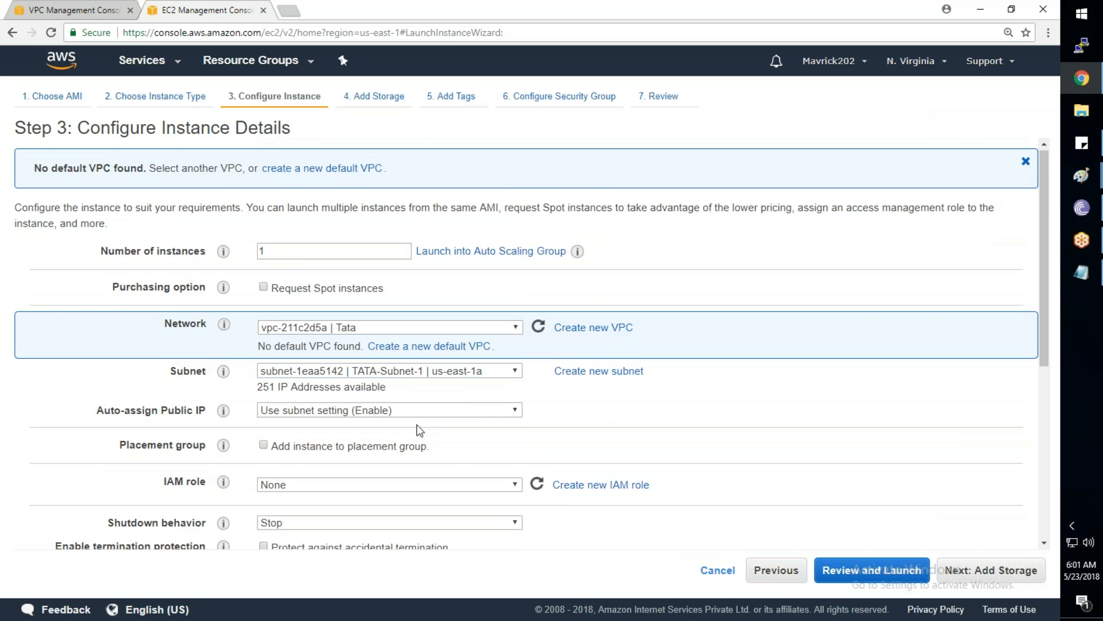
{"action": "scroll", "coordinate": [416, 424], "scroll_direction": "down", "scroll_amount": 2}
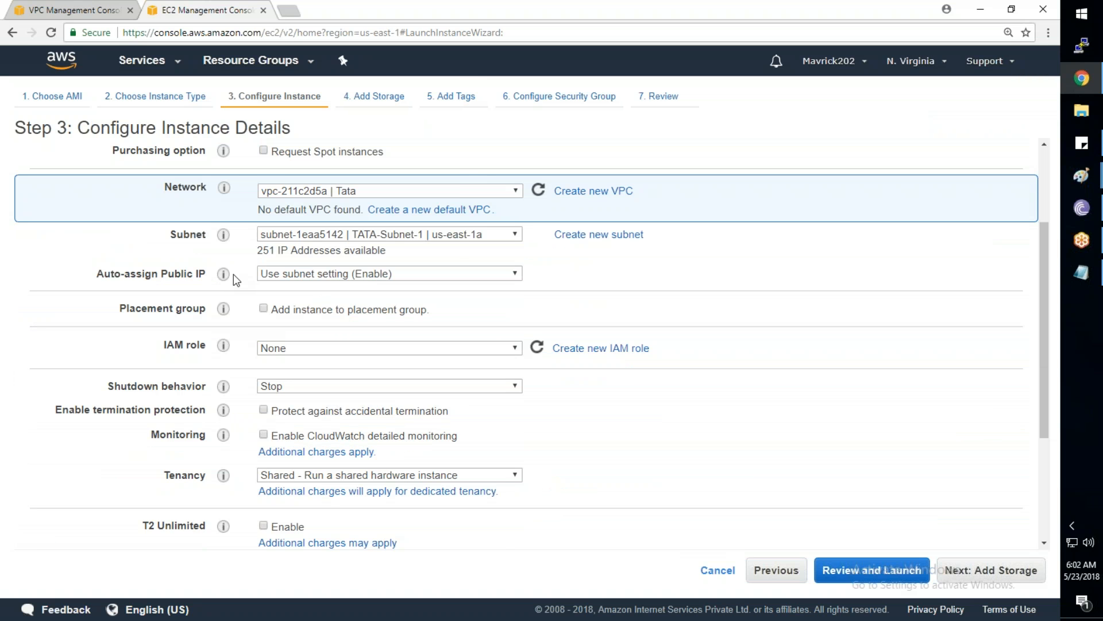
{"action": "left_click_drag", "start_coordinate": [96, 275], "coordinate": [207, 275]}
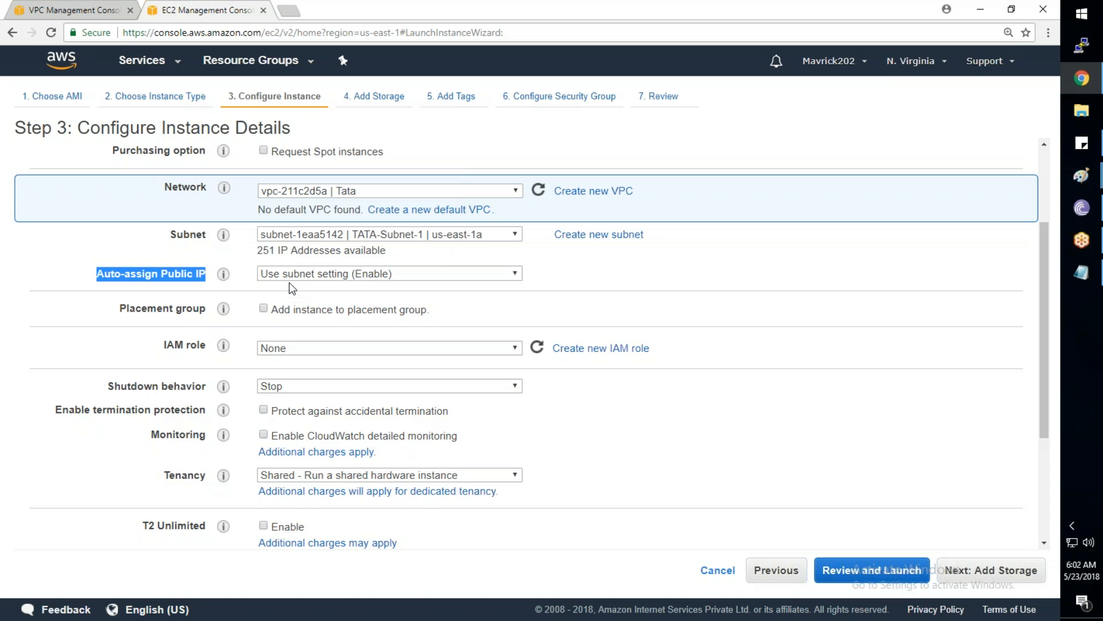
{"action": "left_click", "coordinate": [977, 571]}
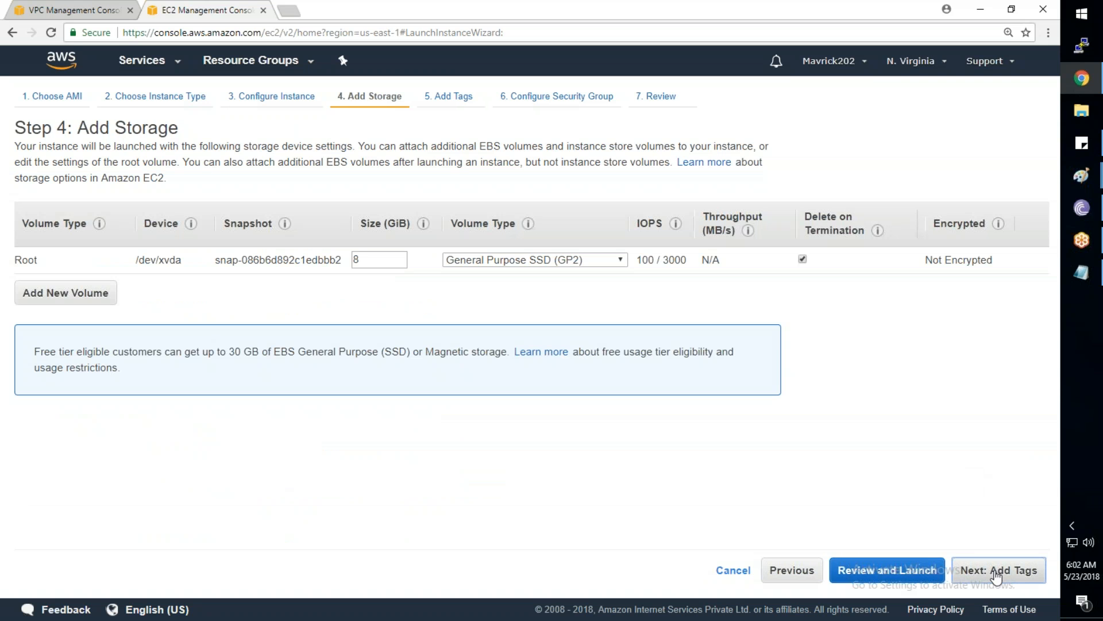
Tag the new instance with Name 'Server1'
{"action": "left_click", "coordinate": [996, 573]}
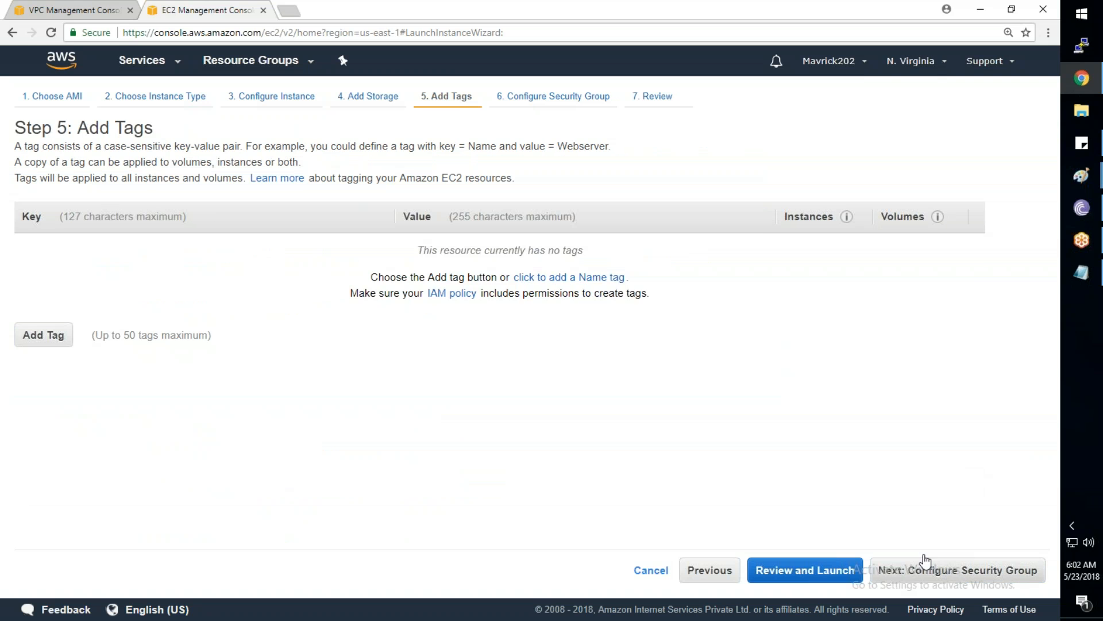
{"action": "left_click", "coordinate": [569, 277]}
{"action": "type", "text": "N"}
{"action": "key", "text": "BackSpace"}
{"action": "type", "text": "S"}
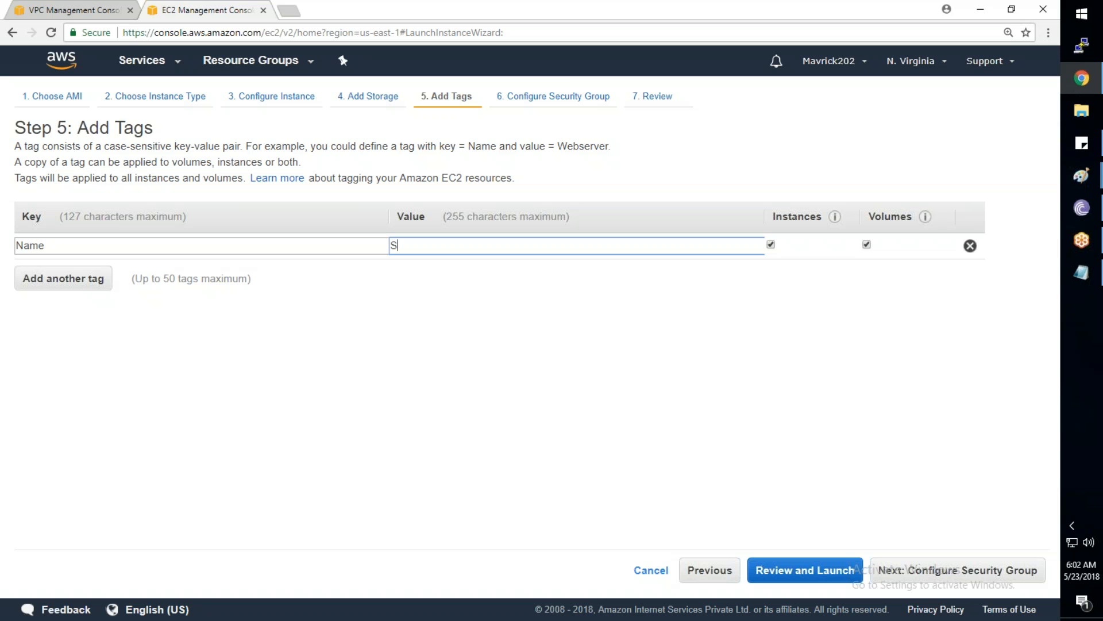
{"action": "type", "text": "erver1"}
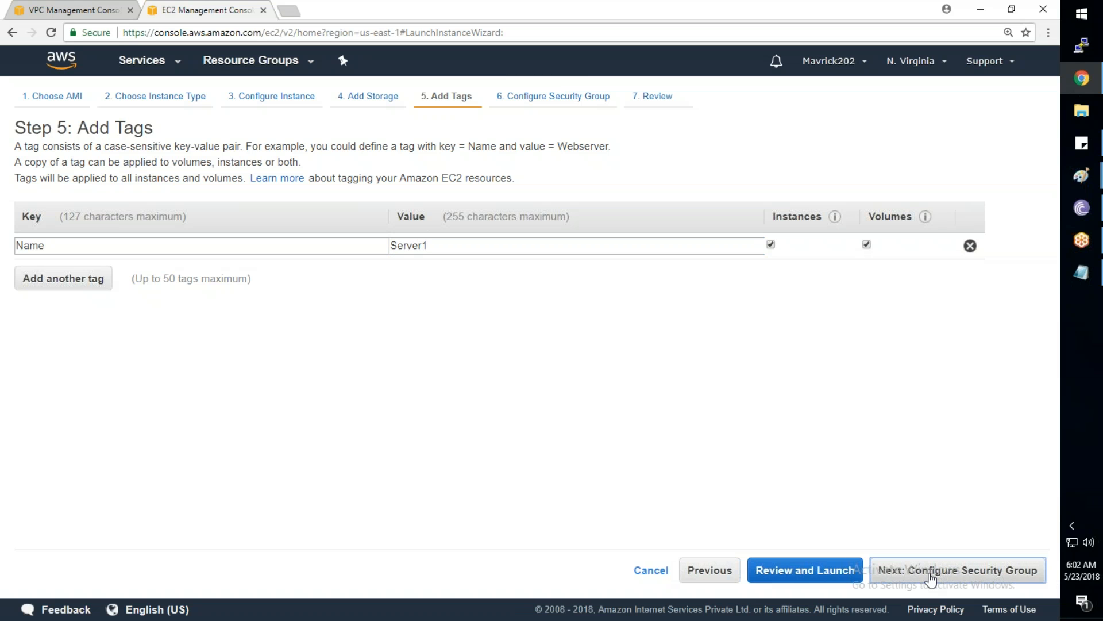
Assign the existing TATA_Allow_All_SG security group and go to review
{"action": "left_click", "coordinate": [931, 570]}
{"action": "left_click", "coordinate": [247, 222]}
{"action": "left_click", "coordinate": [23, 325]}
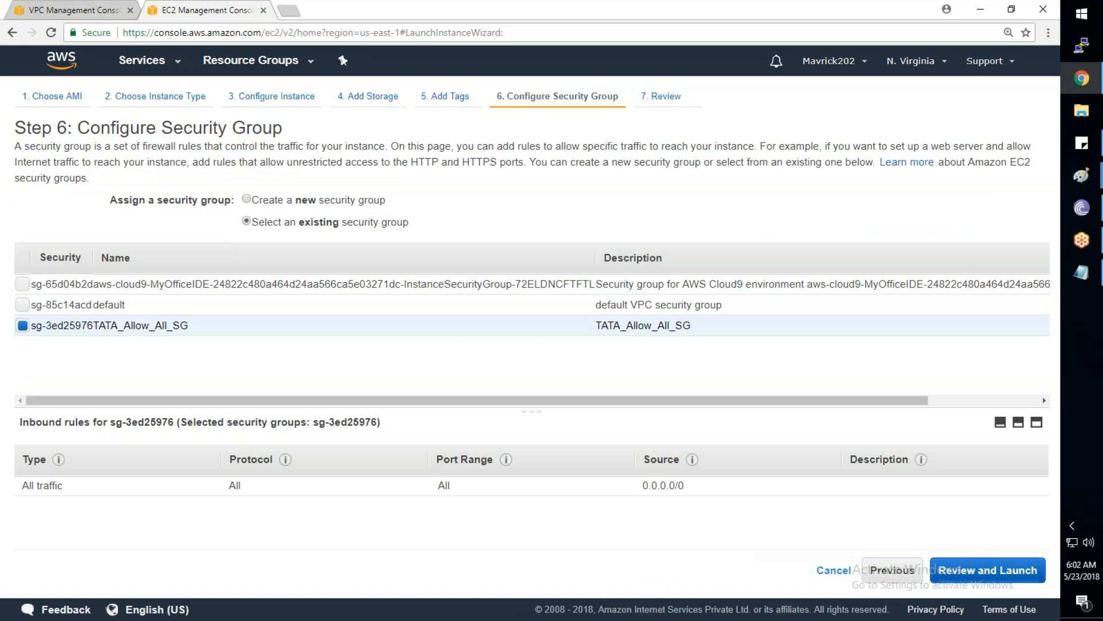
{"action": "left_click", "coordinate": [980, 571]}
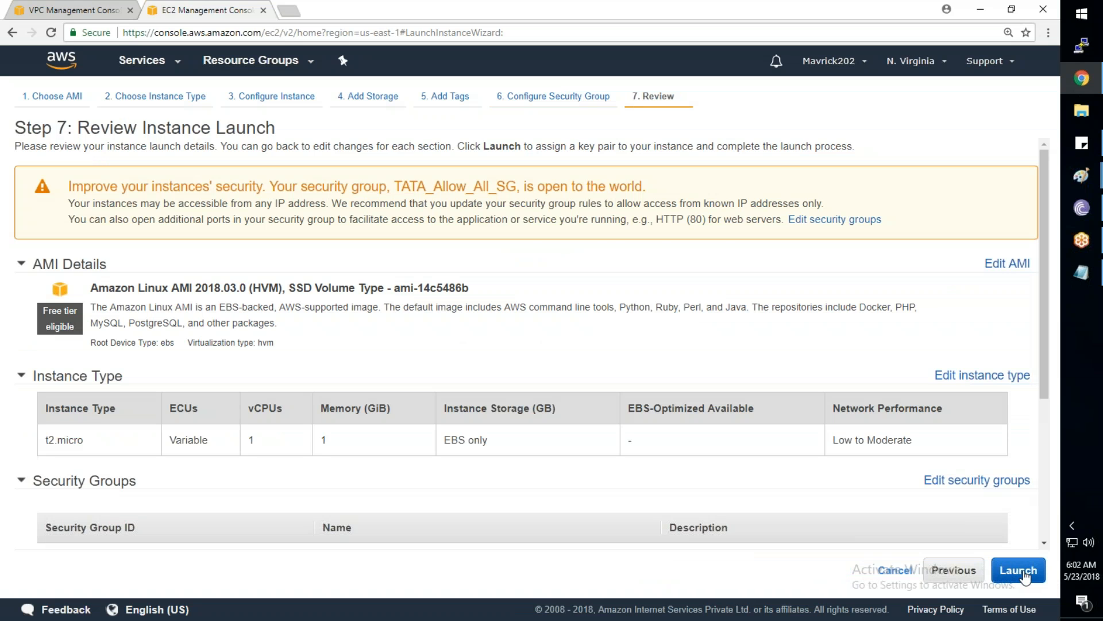
Launch the instance with the SP-Key key pair, acknowledging the private key file
{"action": "left_click", "coordinate": [1017, 571]}
{"action": "left_click", "coordinate": [542, 355]}
{"action": "left_click", "coordinate": [542, 448]}
{"action": "left_click", "coordinate": [308, 411]}
{"action": "left_click", "coordinate": [738, 469]}
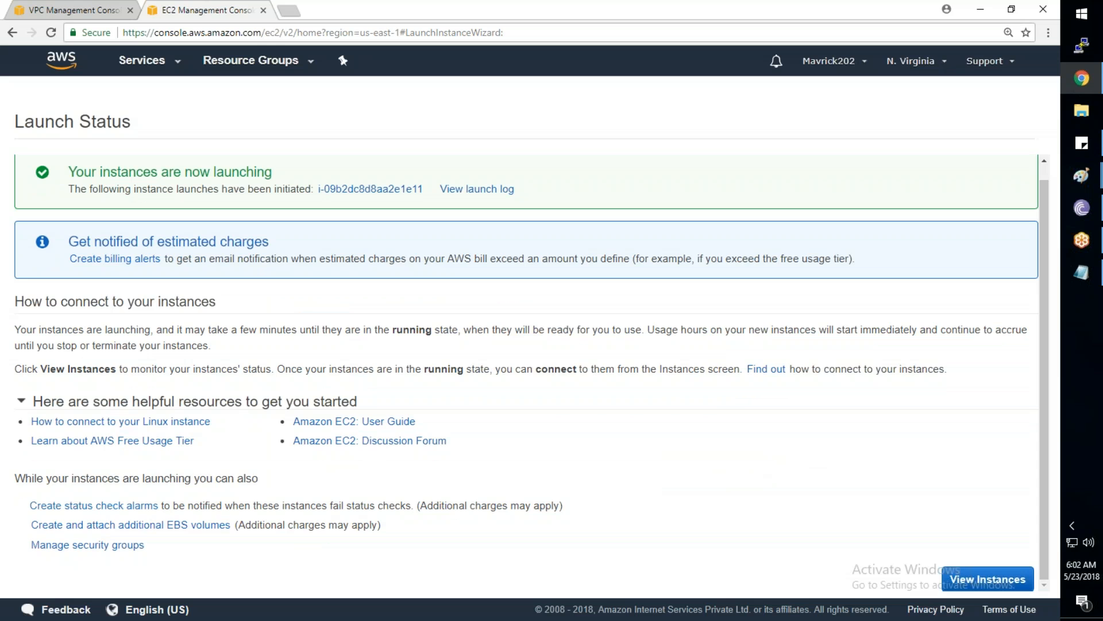
{"action": "left_click", "coordinate": [988, 579]}
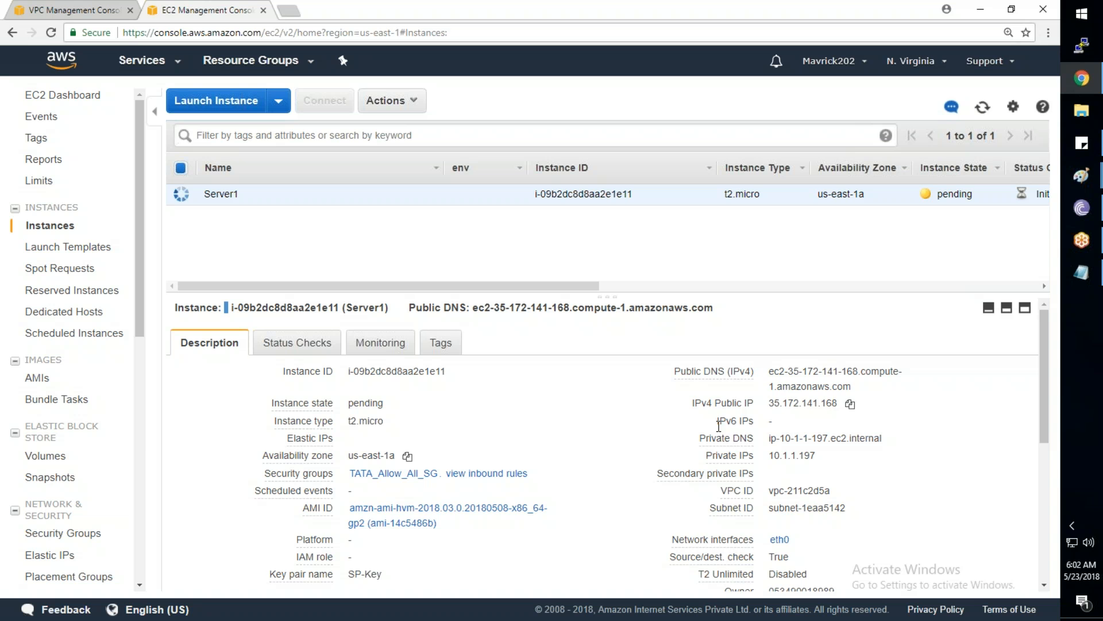
Refresh the instances list and copy Server1's public DNS name (IP 35.172.141.168)
{"action": "left_click_drag", "start_coordinate": [754, 402], "coordinate": [694, 402]}
{"action": "left_click_drag", "start_coordinate": [754, 455], "coordinate": [707, 454]}
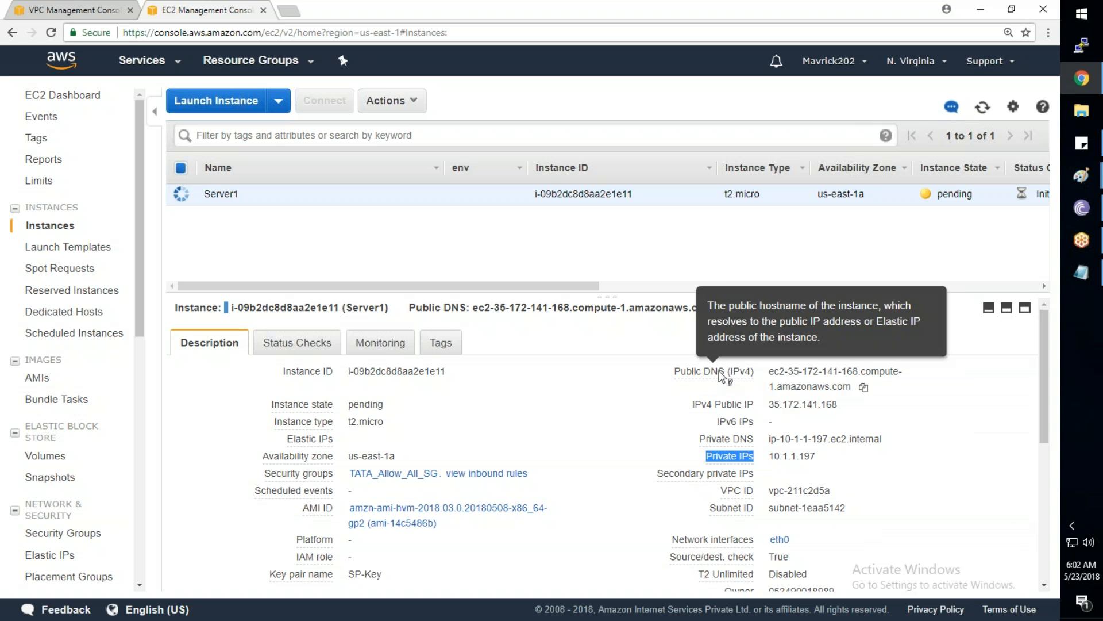
{"action": "left_click", "coordinate": [983, 109]}
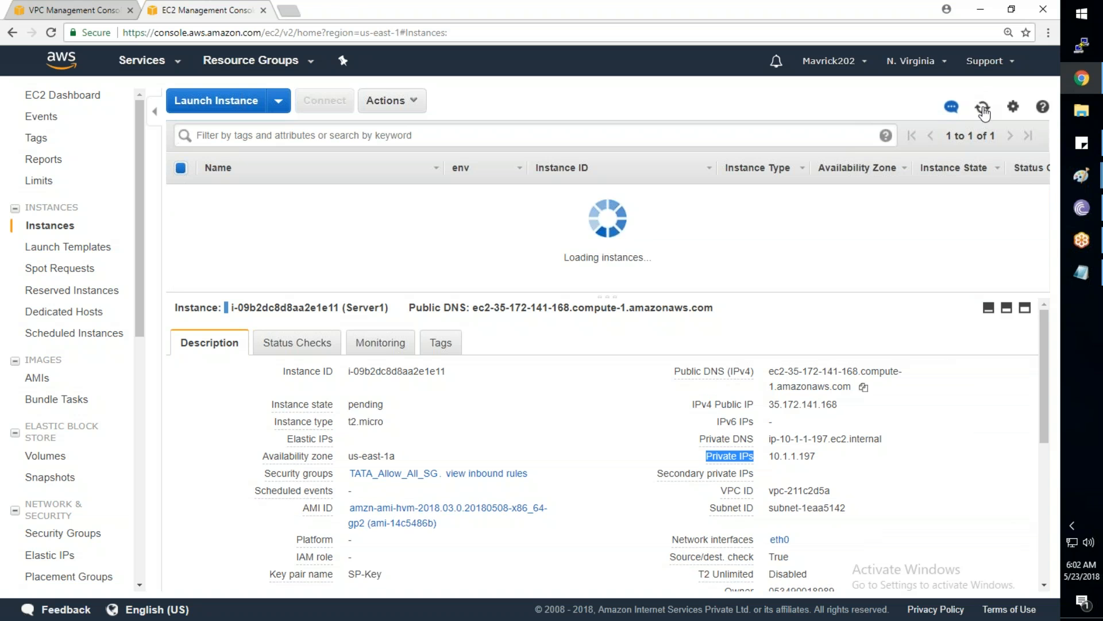
{"action": "left_click", "coordinate": [863, 388]}
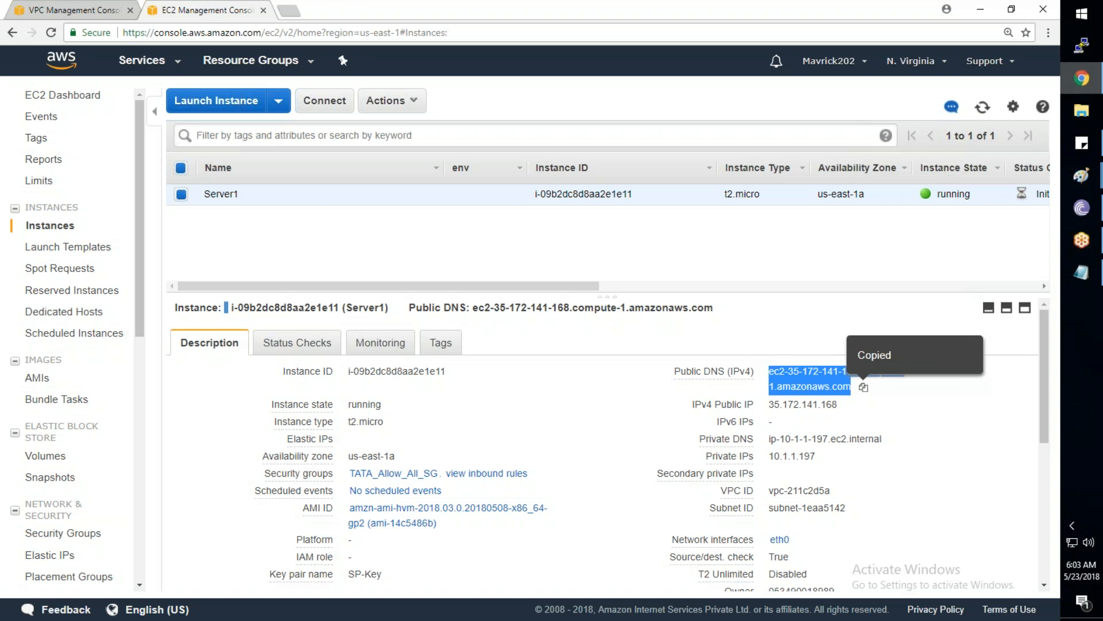
{"action": "left_click", "coordinate": [1084, 48]}
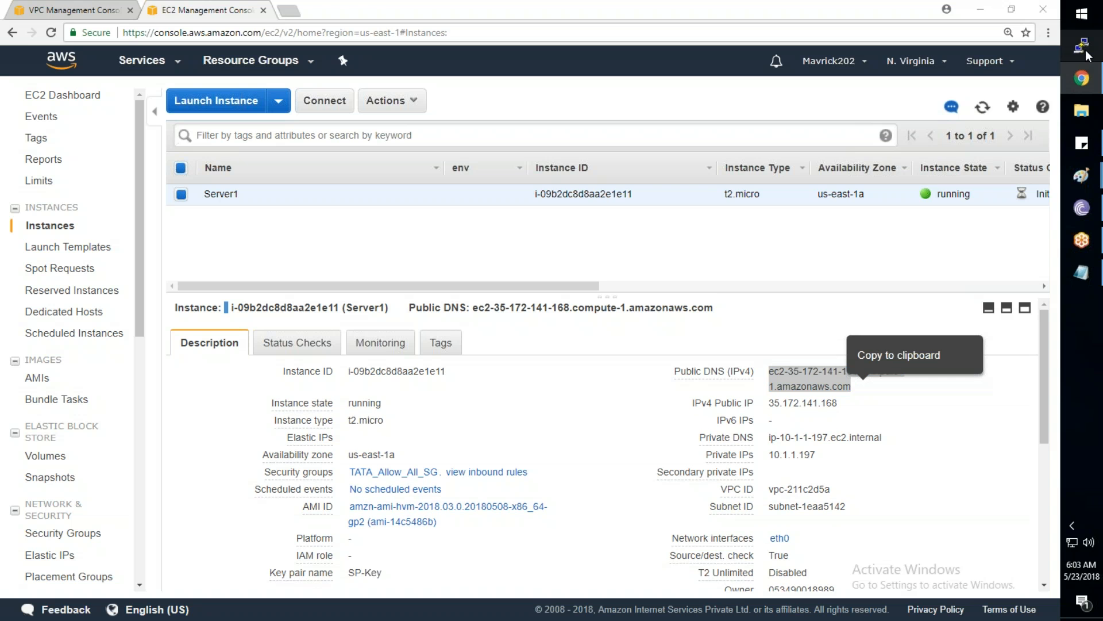
Load the ec2-user session, paste Server1's DNS, use SP-Key.ppk for auth, and connect
{"action": "left_click", "coordinate": [530, 358]}
{"action": "left_click", "coordinate": [671, 324]}
{"action": "key", "text": "ctrl+v"}
{"action": "left_click", "coordinate": [422, 386]}
{"action": "left_click", "coordinate": [451, 374]}
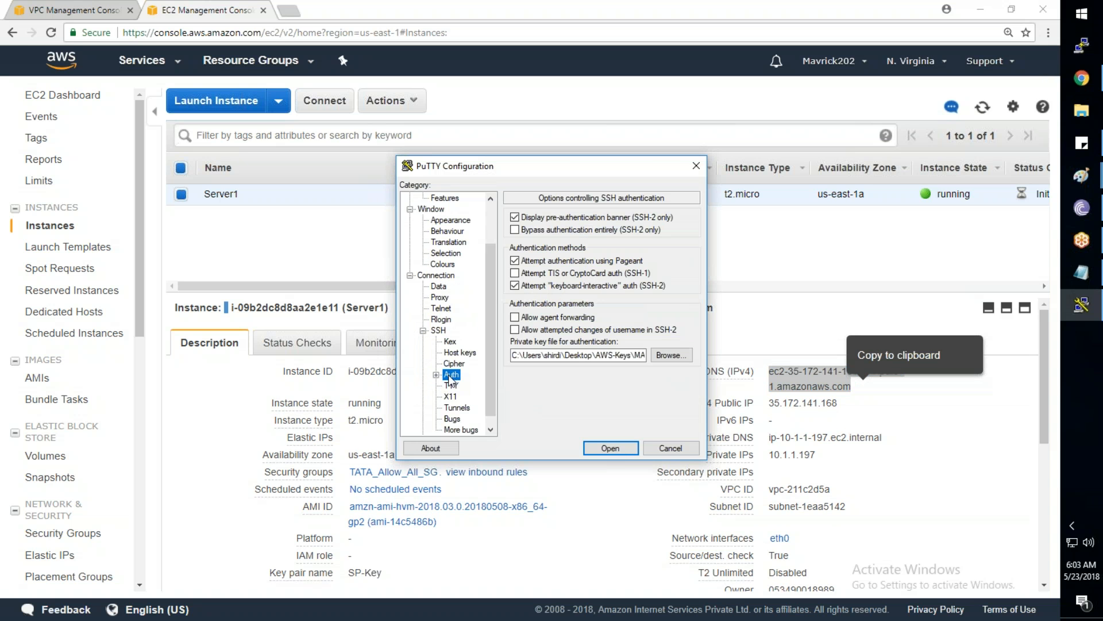
{"action": "left_click", "coordinate": [670, 355]}
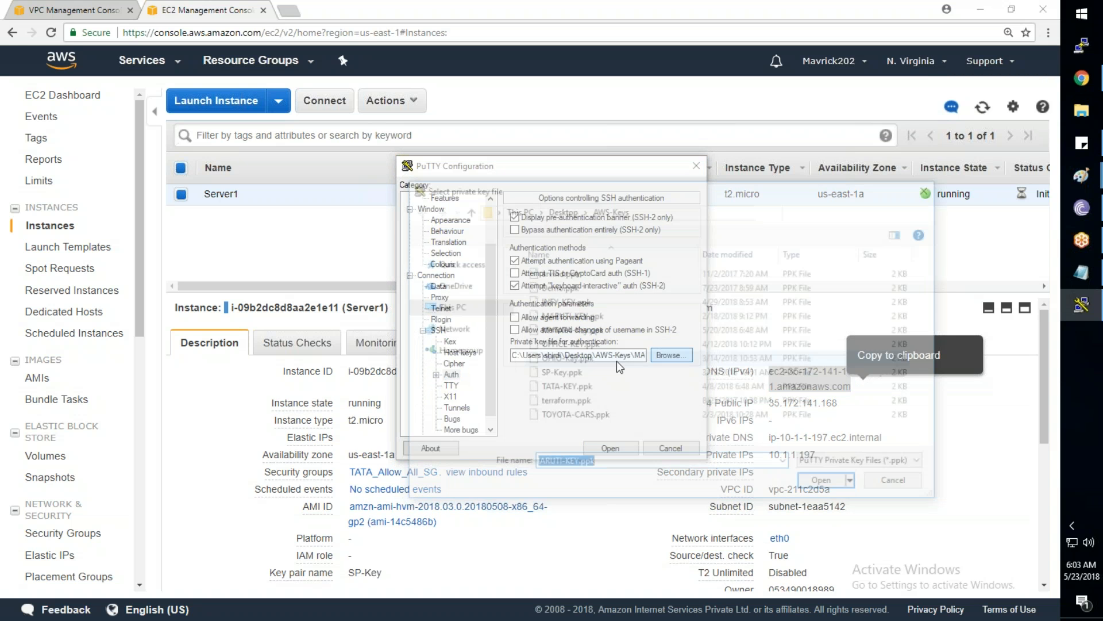
{"action": "left_click", "coordinate": [597, 374]}
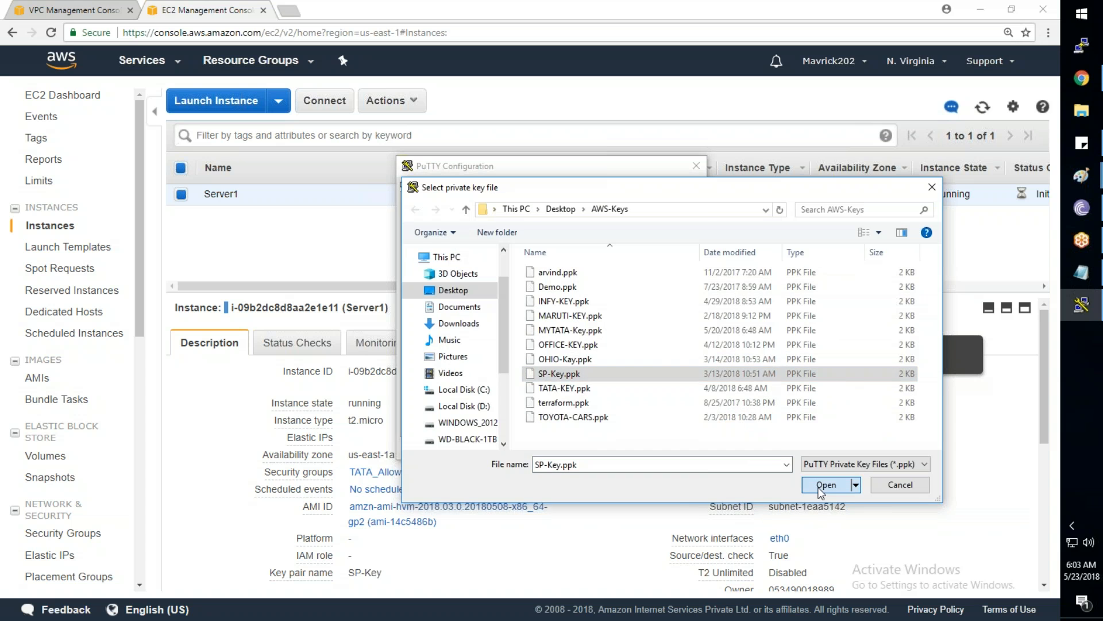
{"action": "left_click", "coordinate": [826, 485]}
{"action": "left_click", "coordinate": [609, 447]}
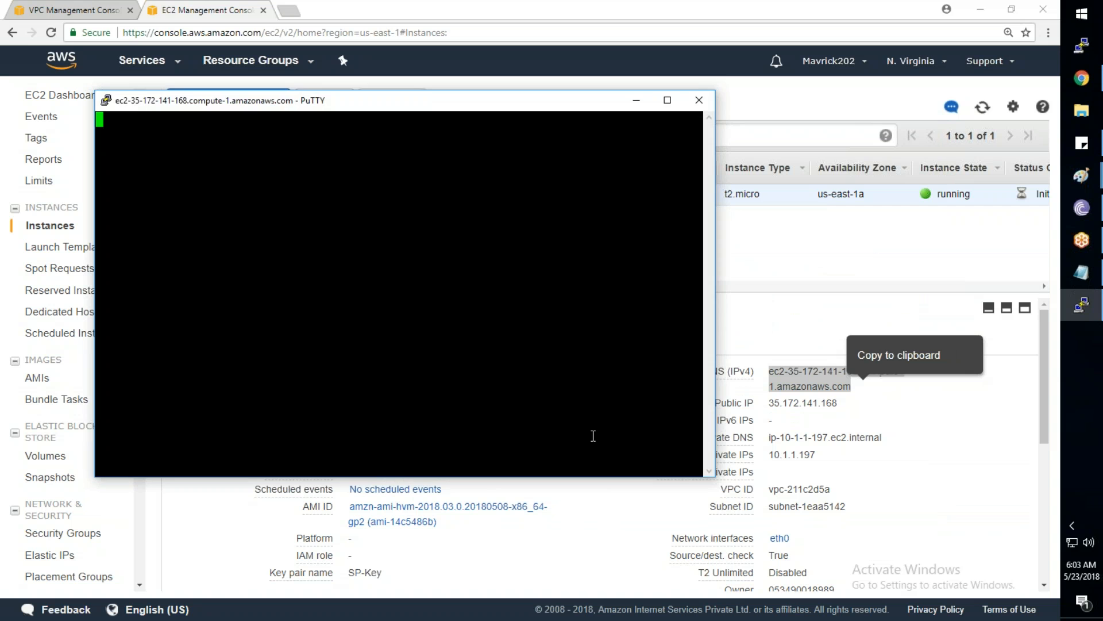
Restart the SSH session three times, dismissing each connection-refused error
{"action": "right_click", "coordinate": [428, 102]}
{"action": "left_click", "coordinate": [482, 246]}
{"action": "left_click", "coordinate": [599, 368]}
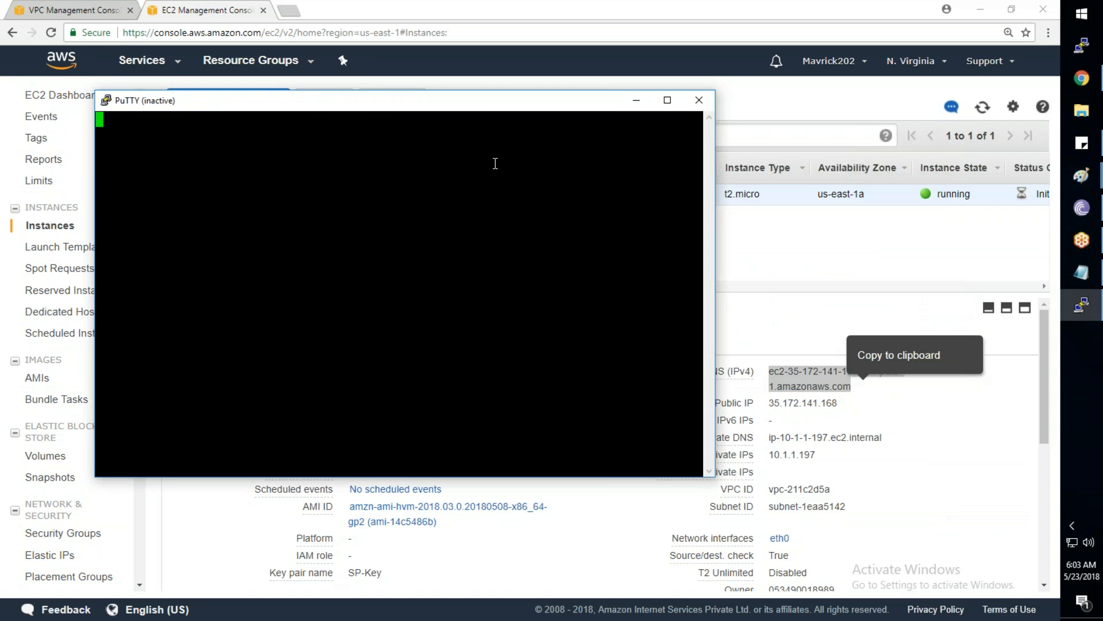
{"action": "right_click", "coordinate": [364, 104]}
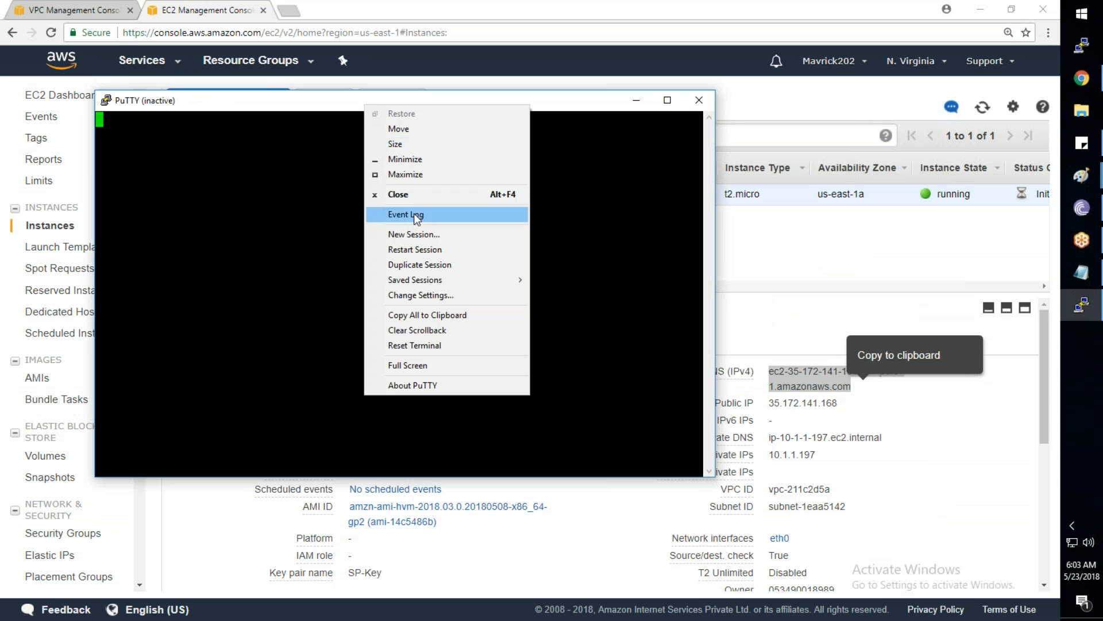
{"action": "left_click", "coordinate": [418, 250]}
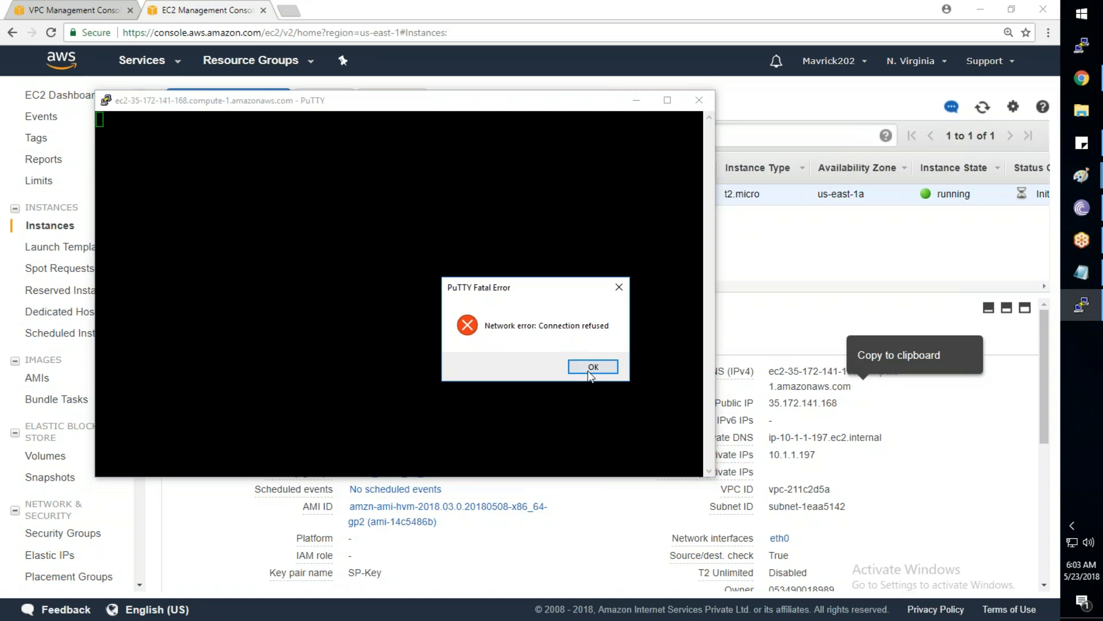
{"action": "left_click", "coordinate": [593, 368]}
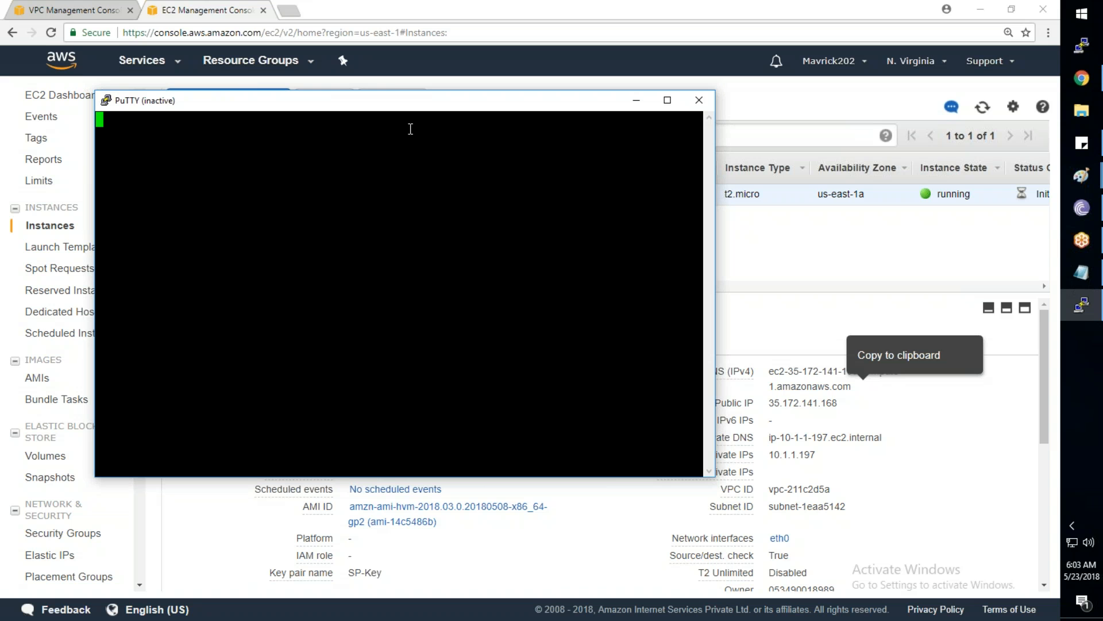
{"action": "right_click", "coordinate": [376, 102]}
{"action": "left_click", "coordinate": [419, 250]}
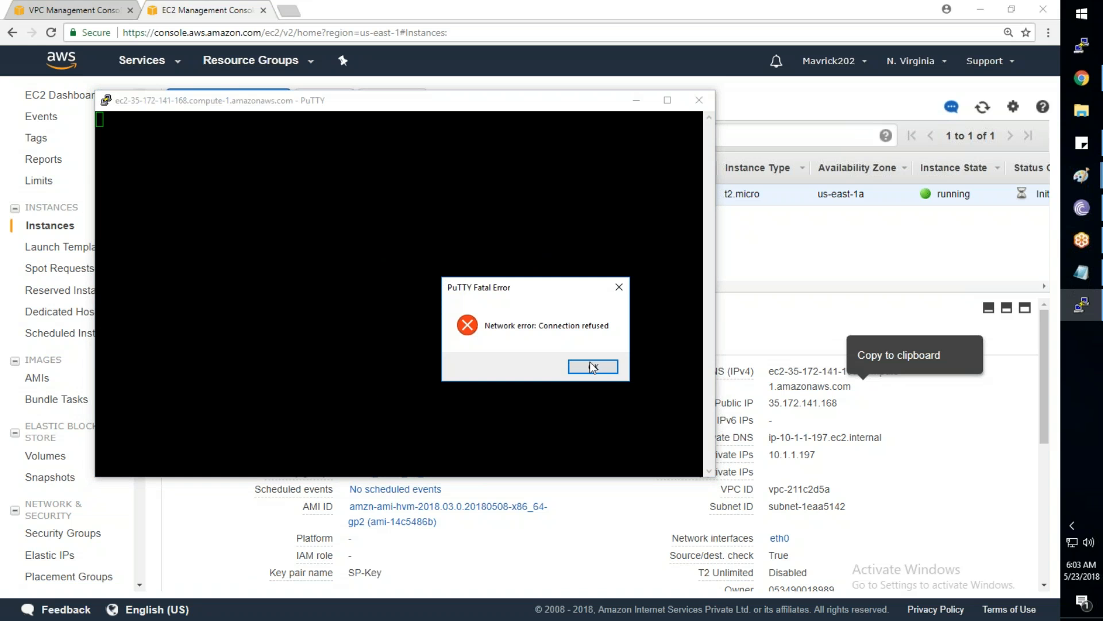
{"action": "left_click", "coordinate": [592, 368]}
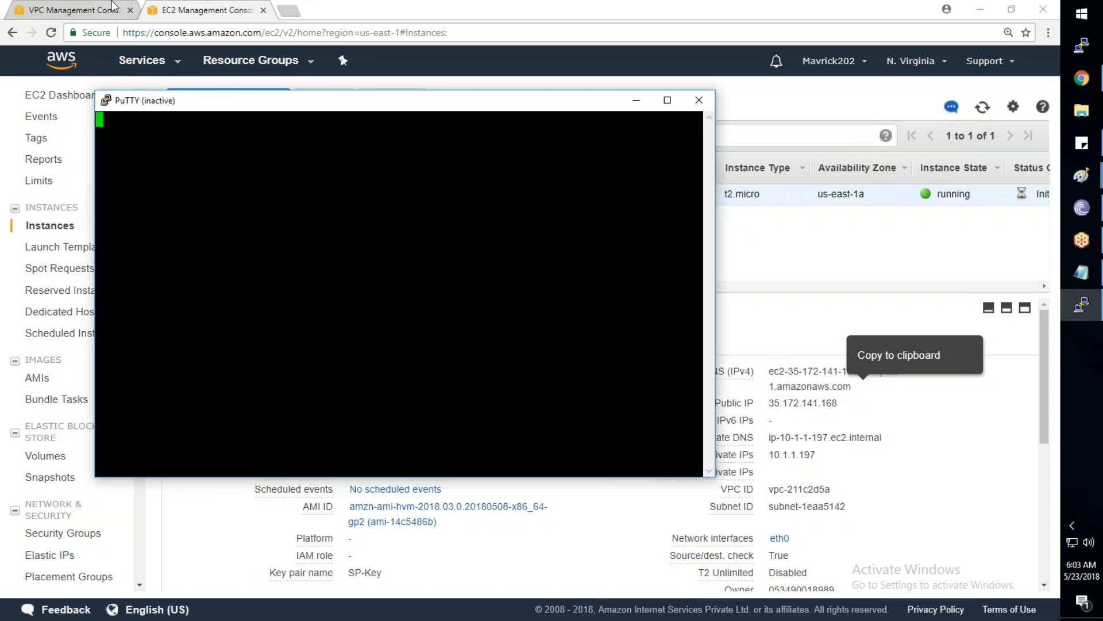
{"action": "left_click", "coordinate": [88, 14]}
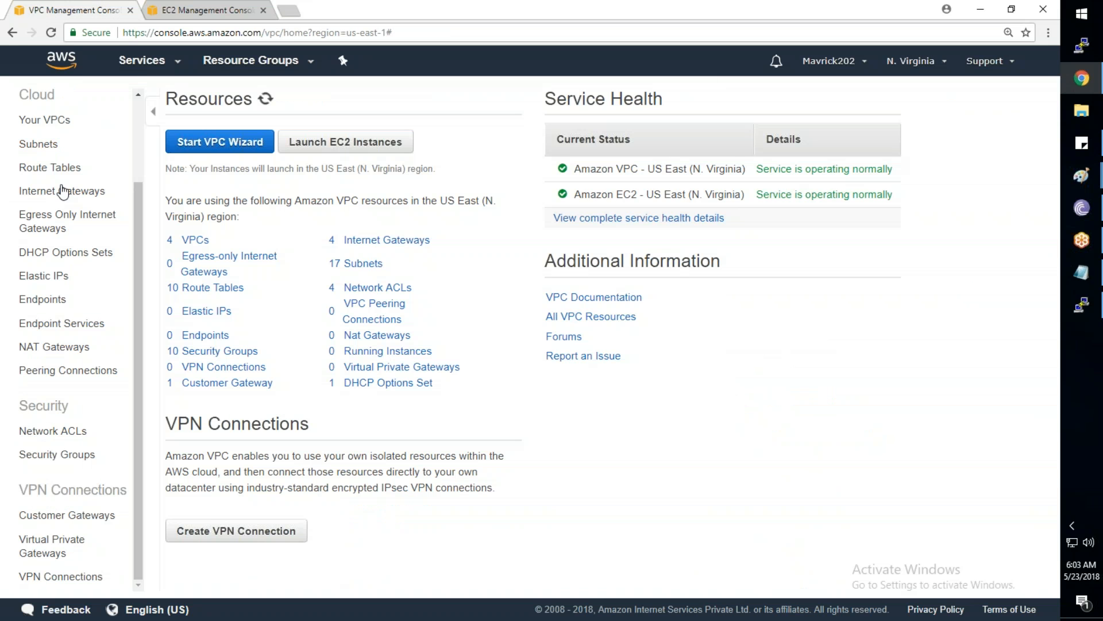
View TATA-Main-Table's subnet associations under Route Tables
{"action": "left_click", "coordinate": [55, 169]}
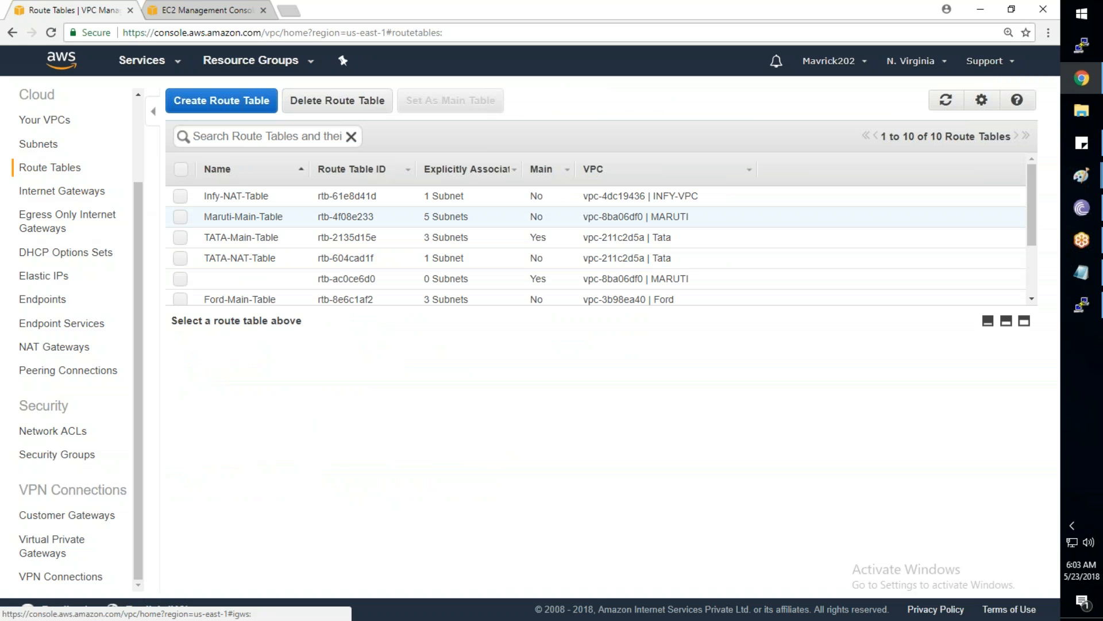
{"action": "left_click", "coordinate": [304, 237]}
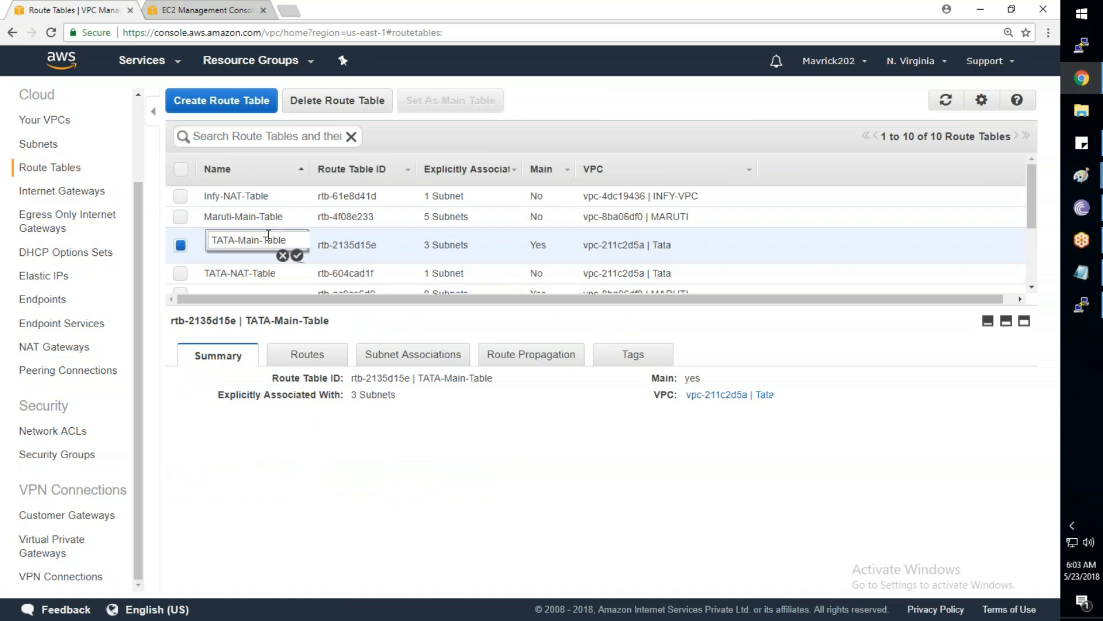
{"action": "left_click", "coordinate": [418, 355]}
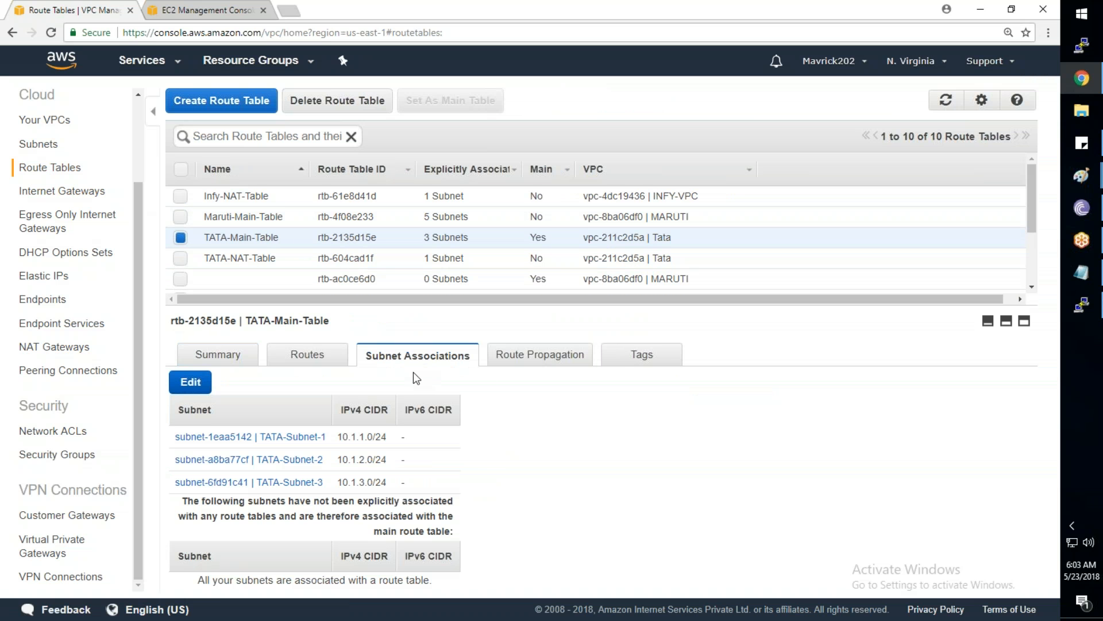
Restart the PuTTY SSH session to Server1
{"action": "left_click", "coordinate": [1082, 311]}
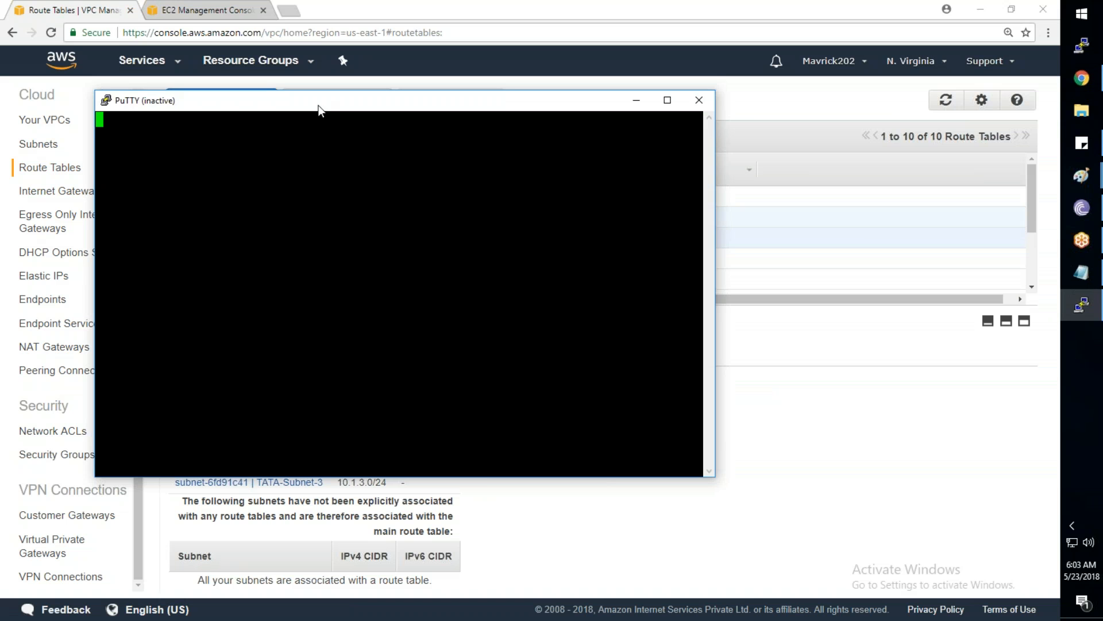
{"action": "right_click", "coordinate": [318, 104]}
{"action": "left_click", "coordinate": [365, 250]}
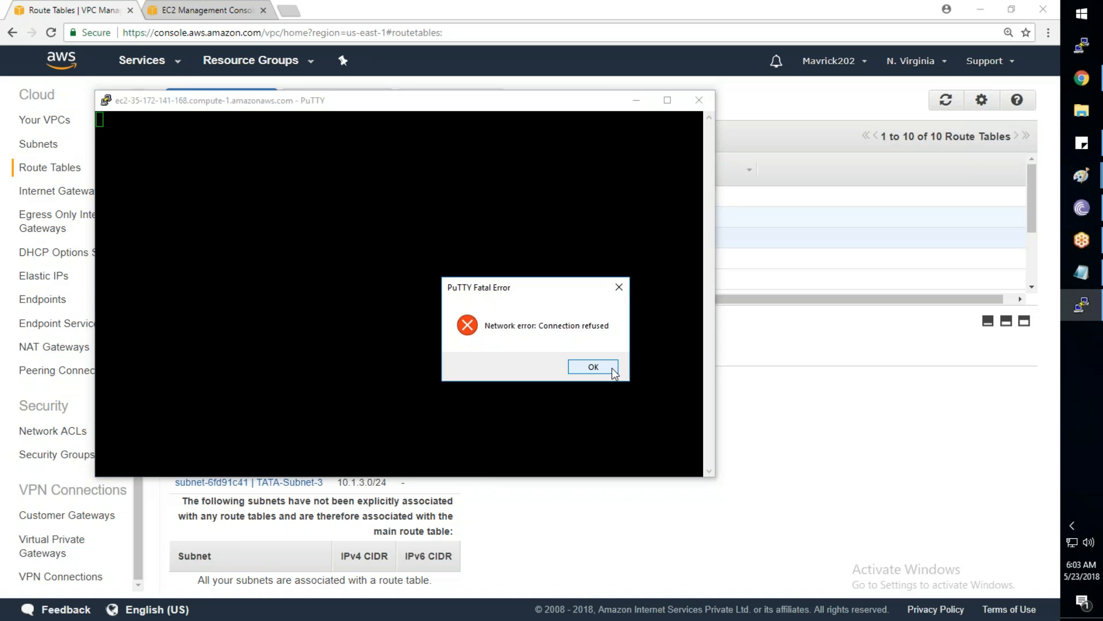
Dismiss the refused-connection error and ping Server1's public DNS from a new cmd window
{"action": "left_click", "coordinate": [612, 371]}
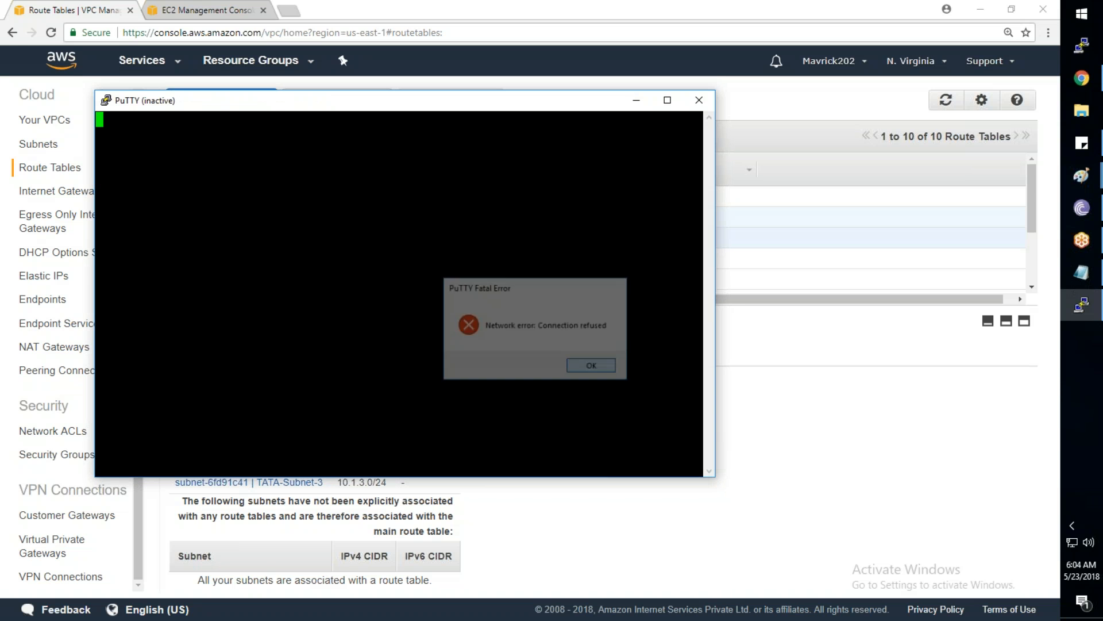
{"action": "key", "text": "super+r"}
{"action": "type", "text": "cm"}
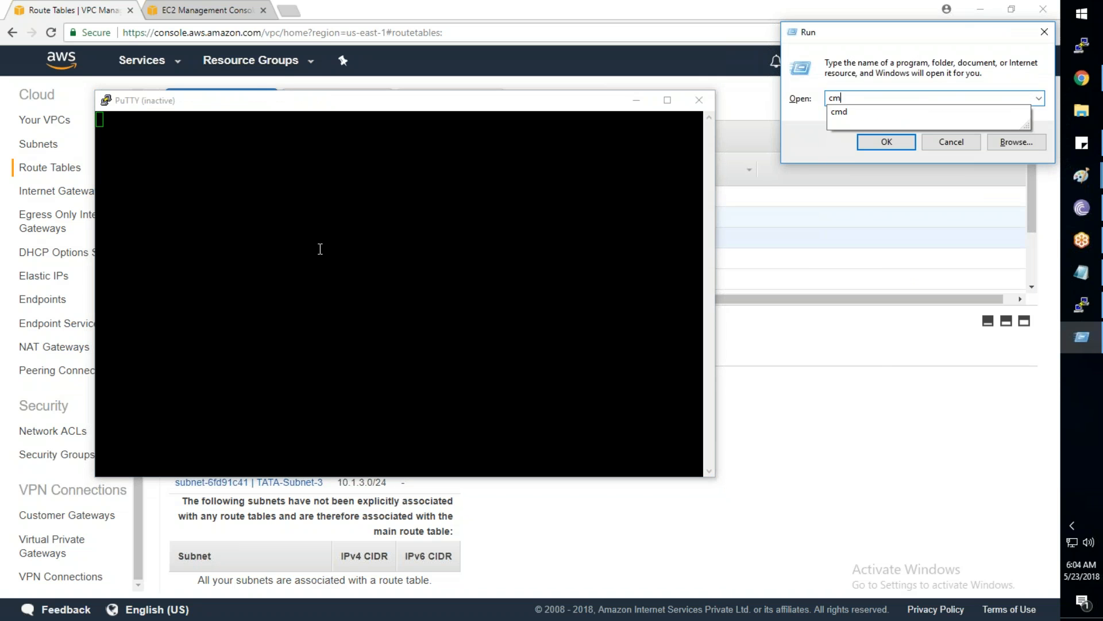
{"action": "type", "text": "d"}
{"action": "key", "text": "Return"}
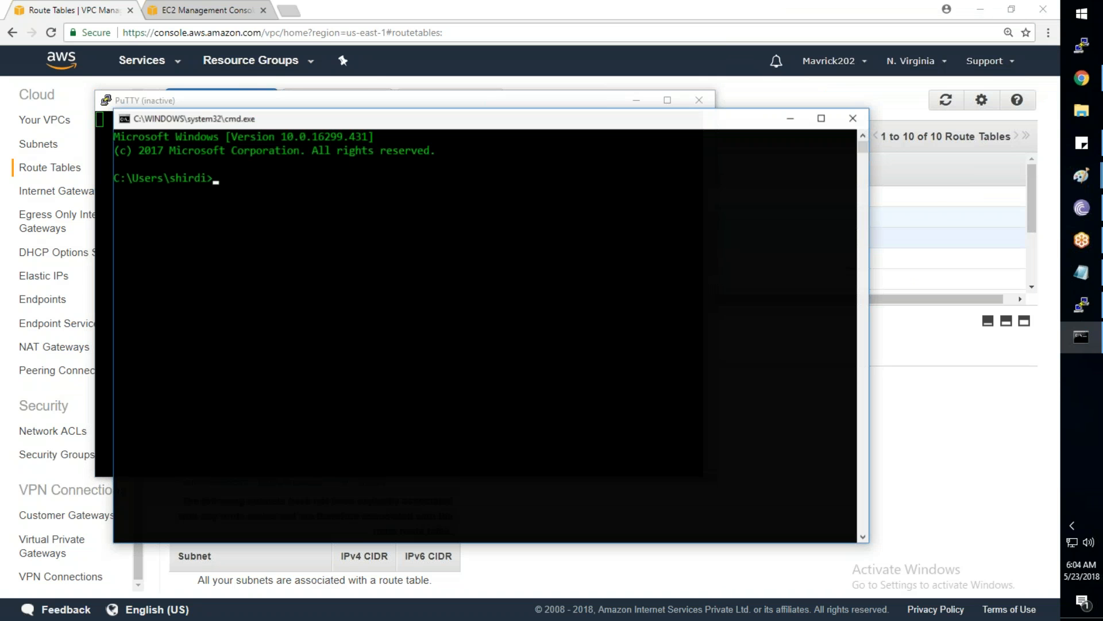
{"action": "type", "text": "ping"}
{"action": "type", "text": "ec2-35-172-141-168.compute-1.amazonaws.com"}
{"action": "key", "text": "Return"}
Retry the PuTTY session, then rerun the ping to the public DNS
{"action": "left_click", "coordinate": [265, 99]}
{"action": "right_click", "coordinate": [265, 103]}
{"action": "left_click", "coordinate": [307, 245]}
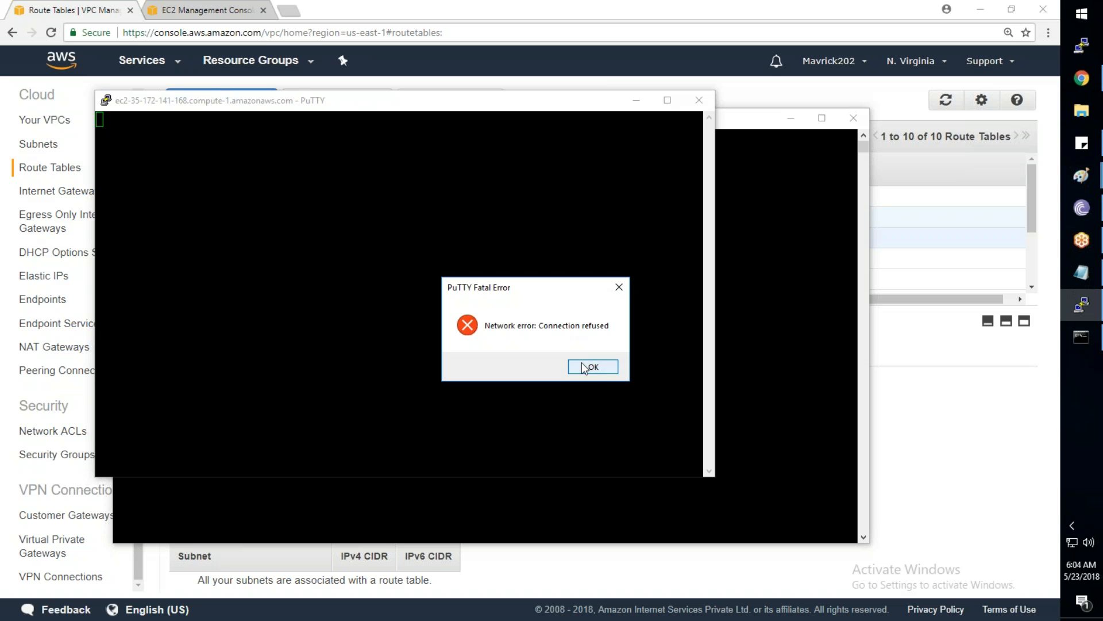
{"action": "left_click", "coordinate": [581, 363]}
{"action": "left_click", "coordinate": [755, 126]}
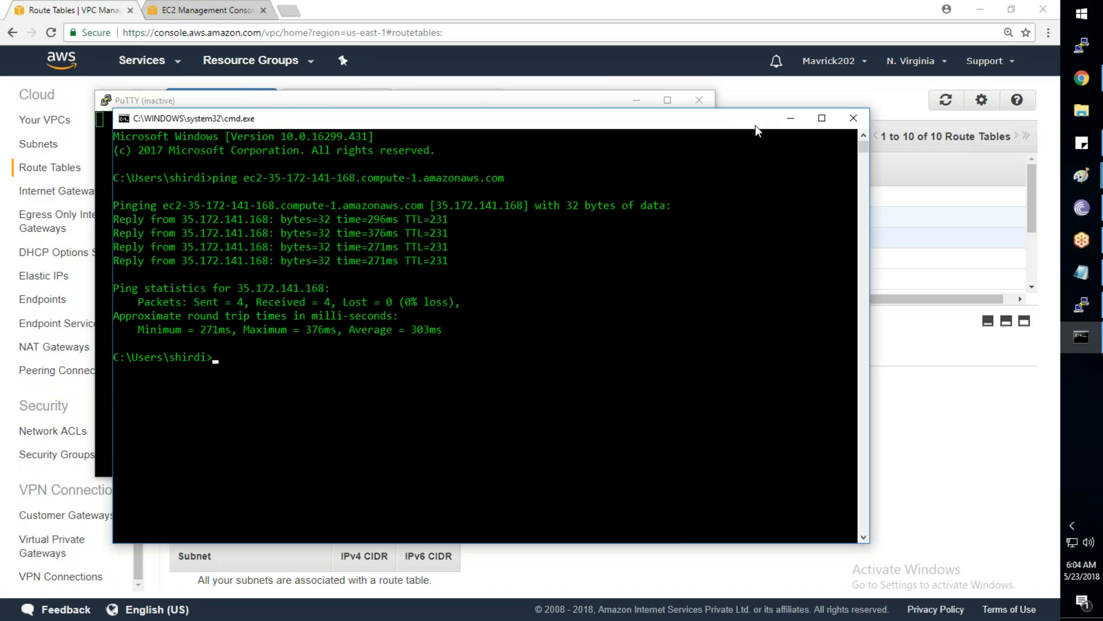
{"action": "key", "text": "Up"}
{"action": "key", "text": "Return"}
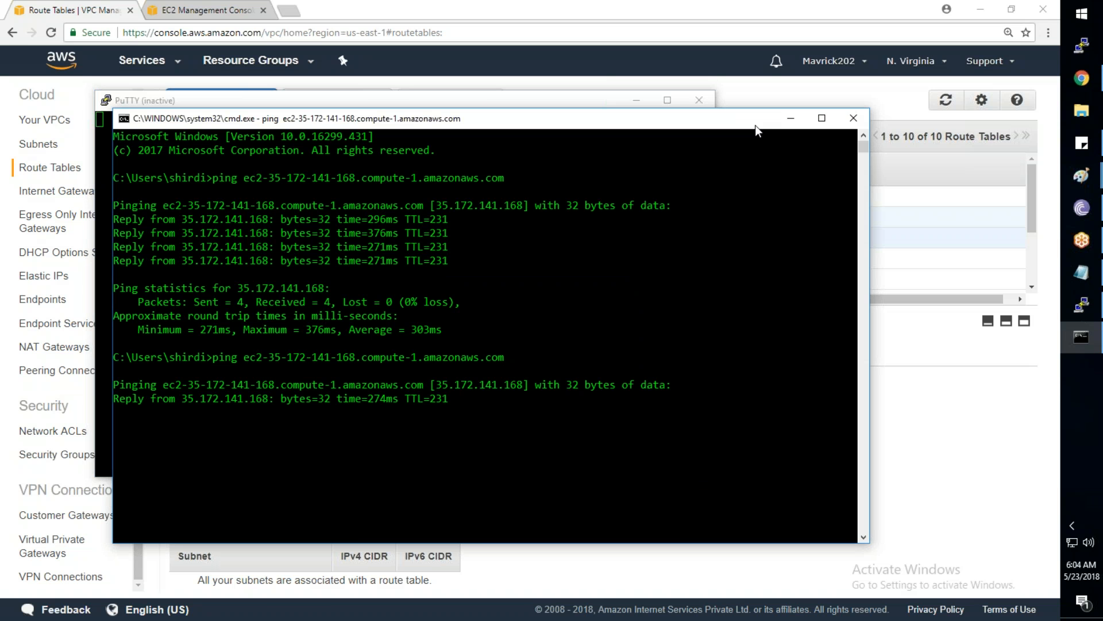
Retry PuTTY once more, minimize it to see ping replies, and return to EC2 instances
{"action": "left_click", "coordinate": [561, 102]}
{"action": "right_click", "coordinate": [557, 102]}
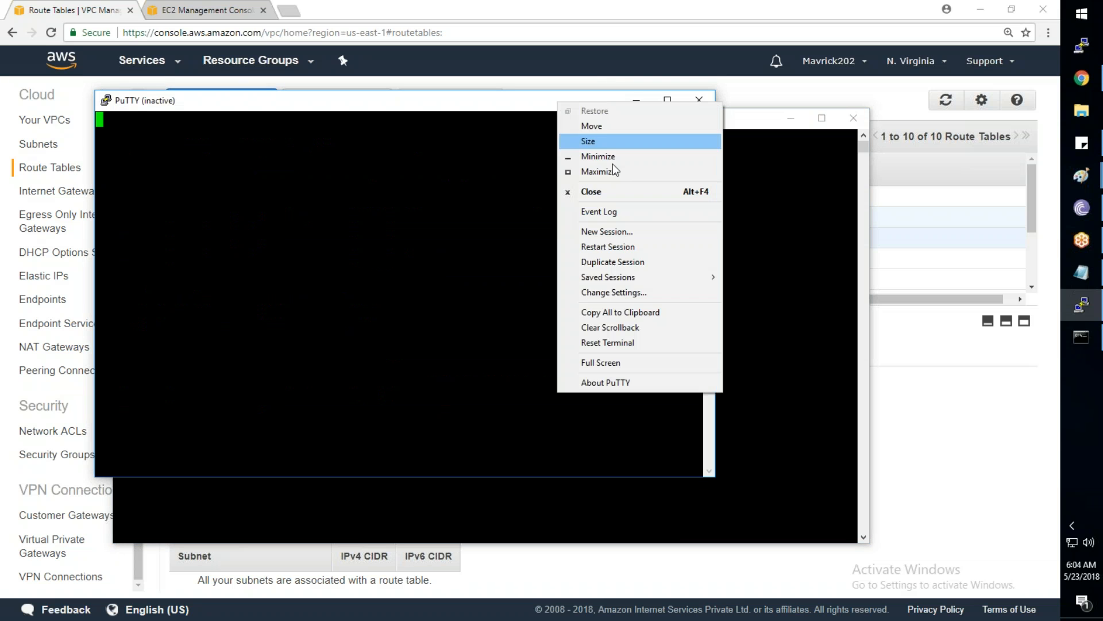
{"action": "left_click", "coordinate": [610, 247]}
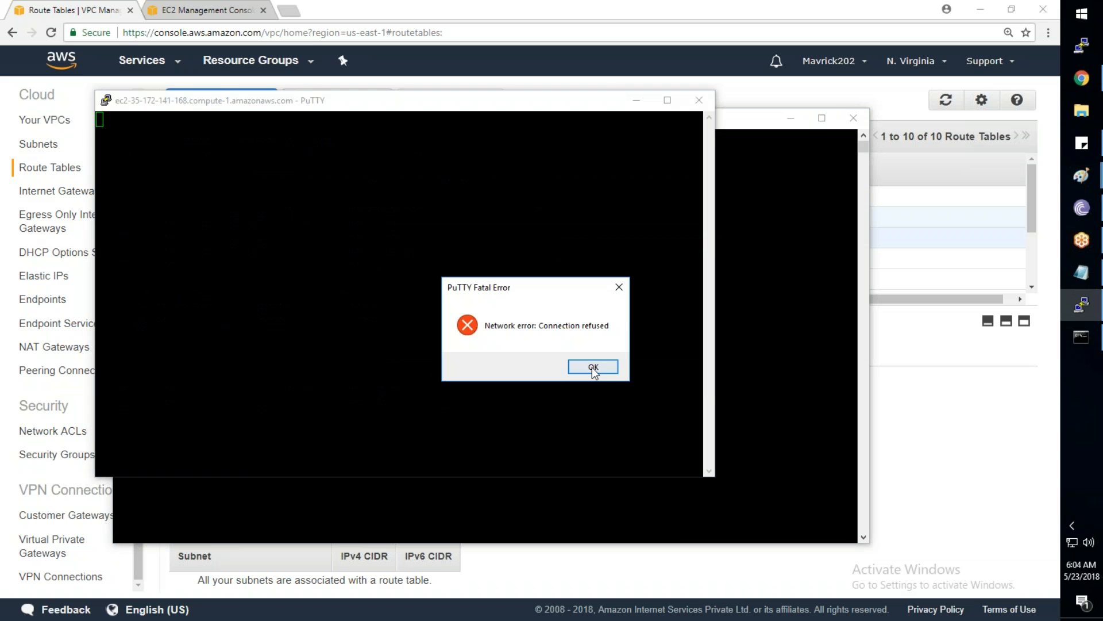
{"action": "left_click", "coordinate": [593, 367]}
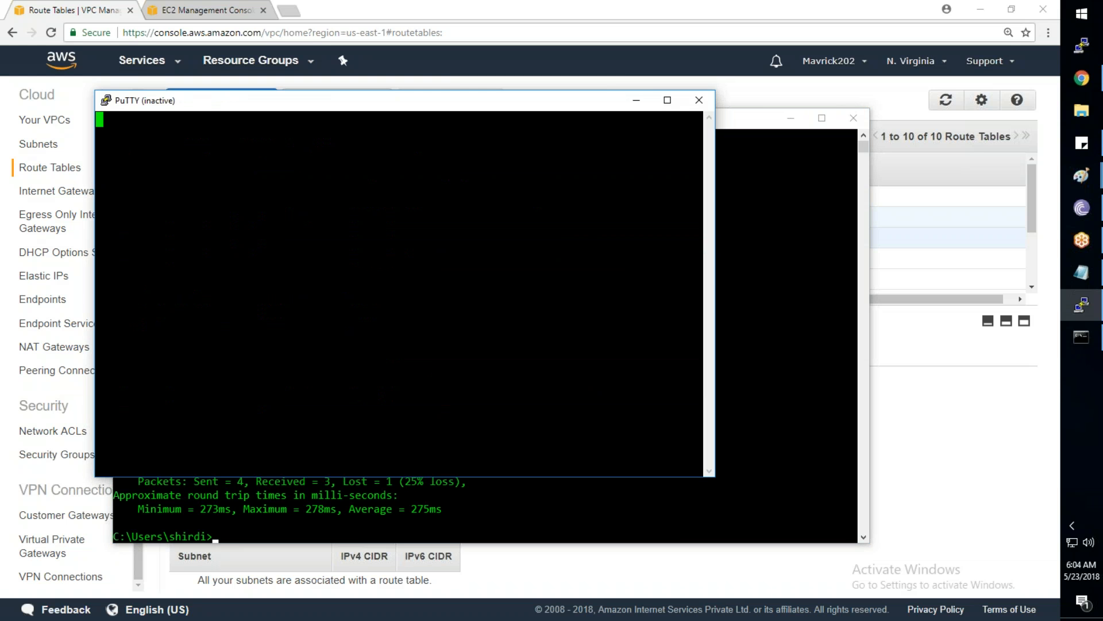
{"action": "left_click", "coordinate": [636, 100]}
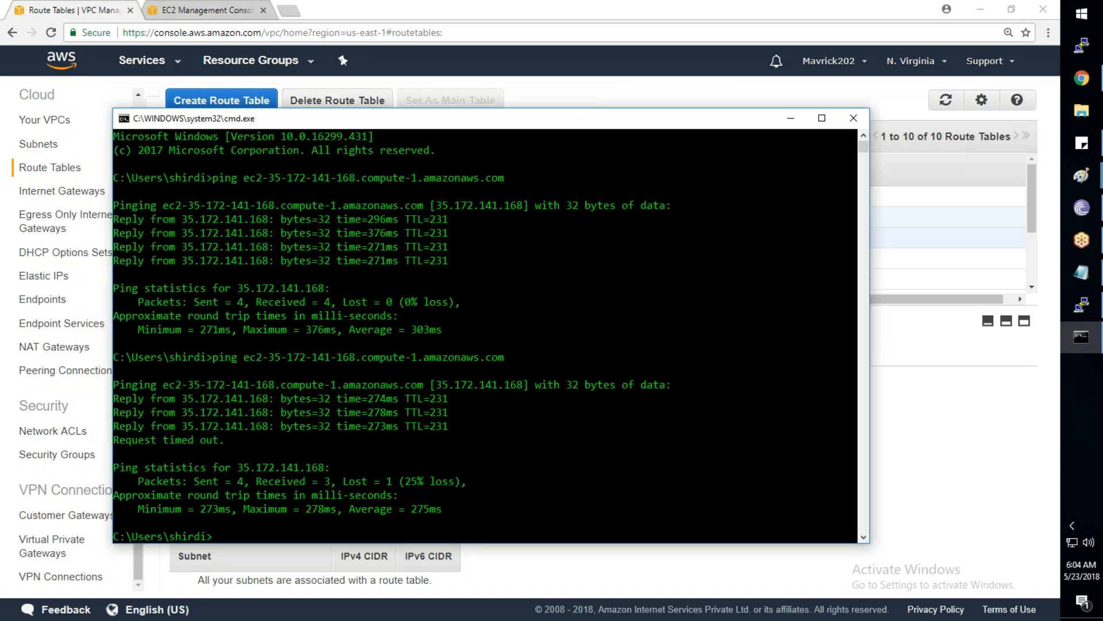
{"action": "left_click", "coordinate": [192, 9]}
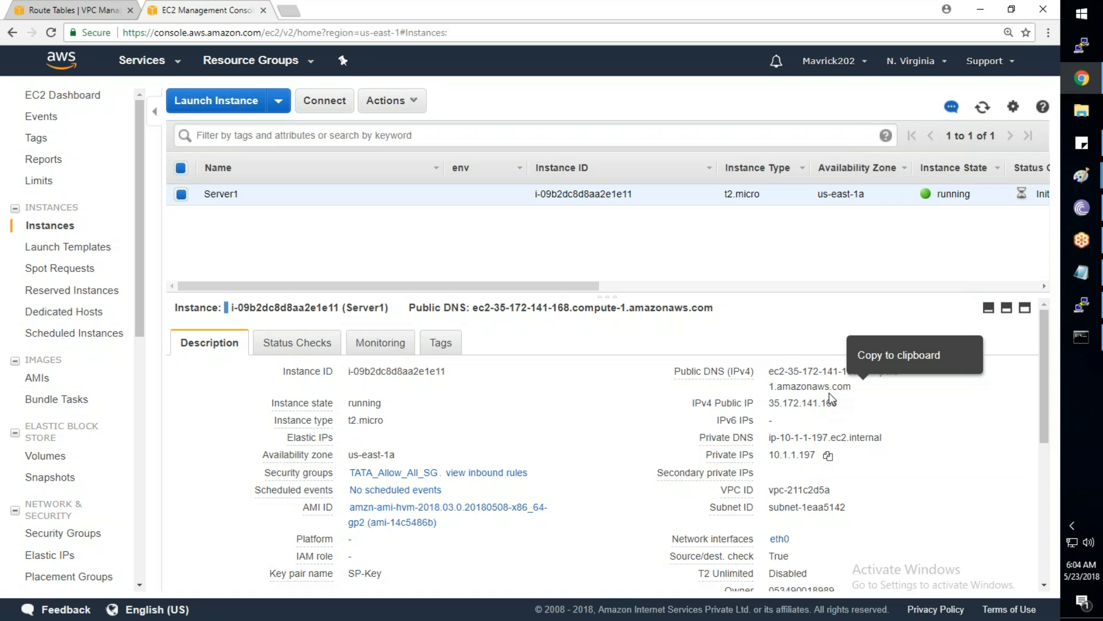
Copy Server1's private IP 10.1.1.197, clear the console, and rerun the public DNS ping
{"action": "left_click", "coordinate": [828, 456]}
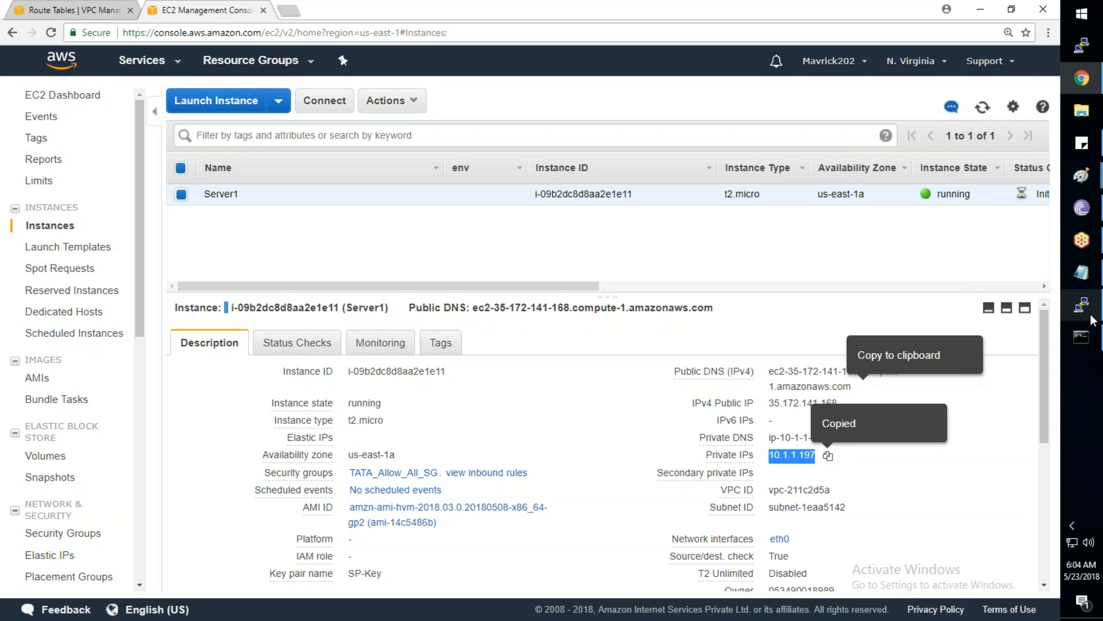
{"action": "left_click", "coordinate": [1082, 337]}
{"action": "type", "text": "cl"}
{"action": "type", "text": "s"}
{"action": "key", "text": "Return"}
{"action": "key", "text": "Up"}
{"action": "key", "text": "Return"}
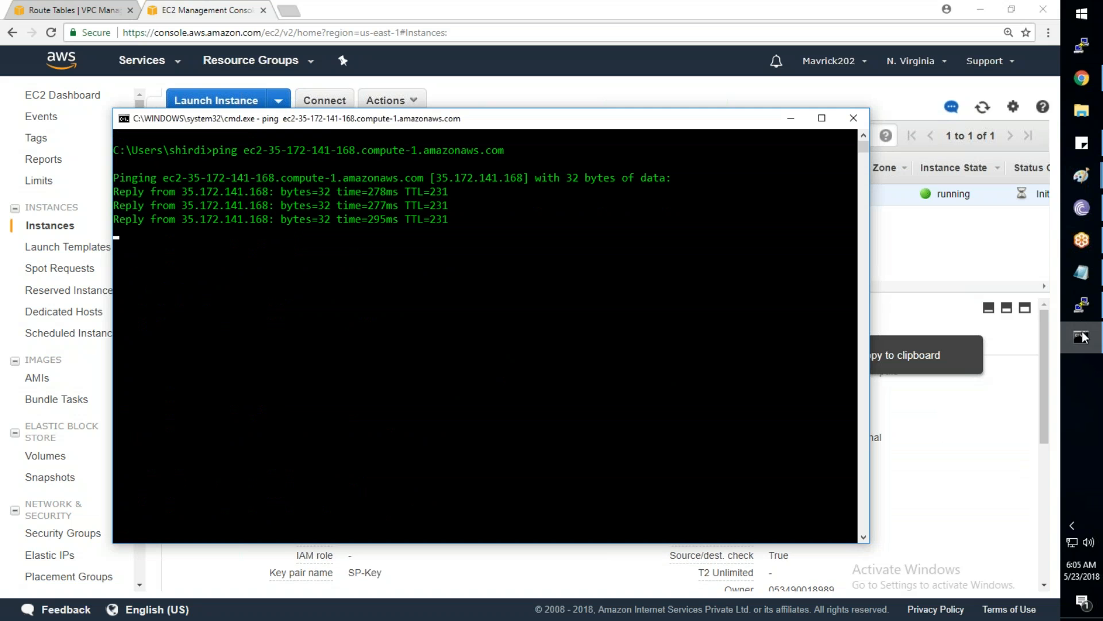
Ping private address 10.1.1.197 and see every request time out
{"action": "type", "text": "ping 10.1.1.197"}
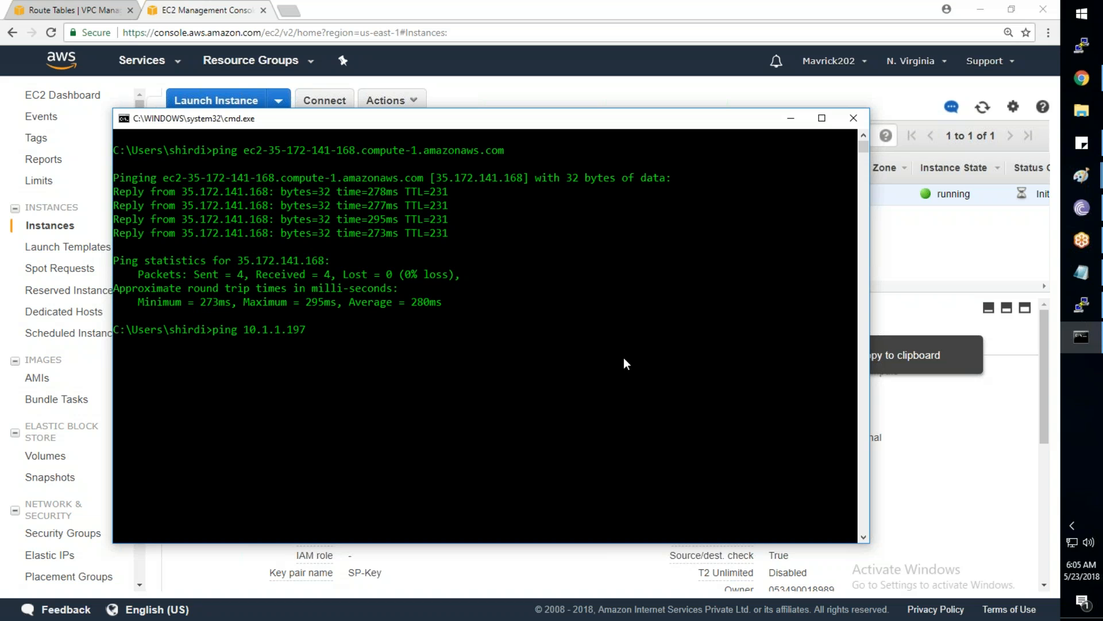
{"action": "key", "text": "Return"}
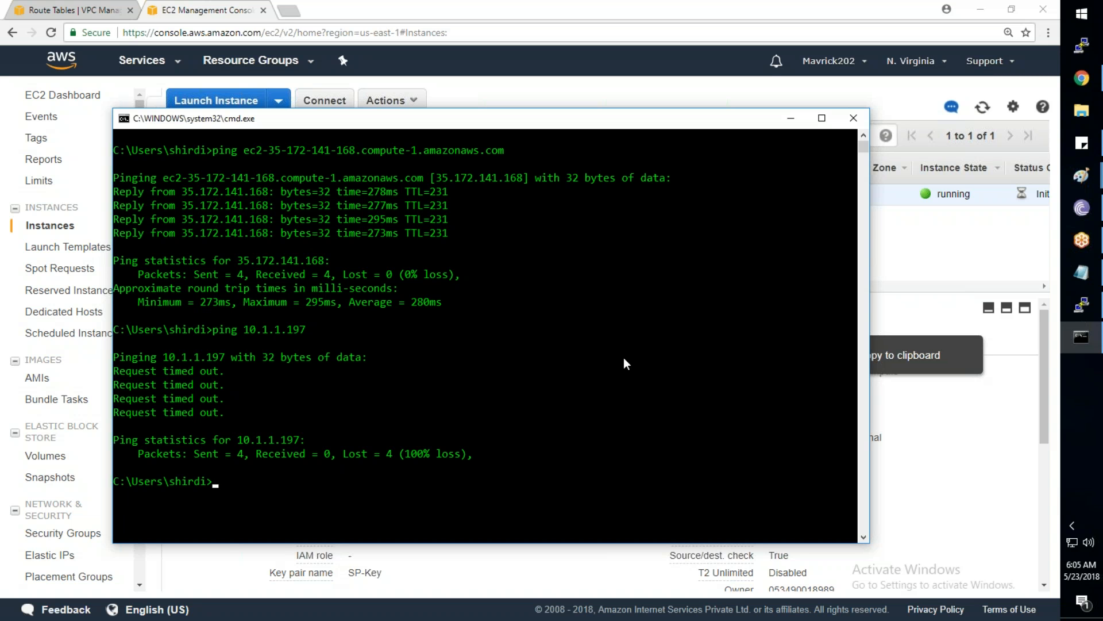
{"action": "left_click", "coordinate": [791, 118]}
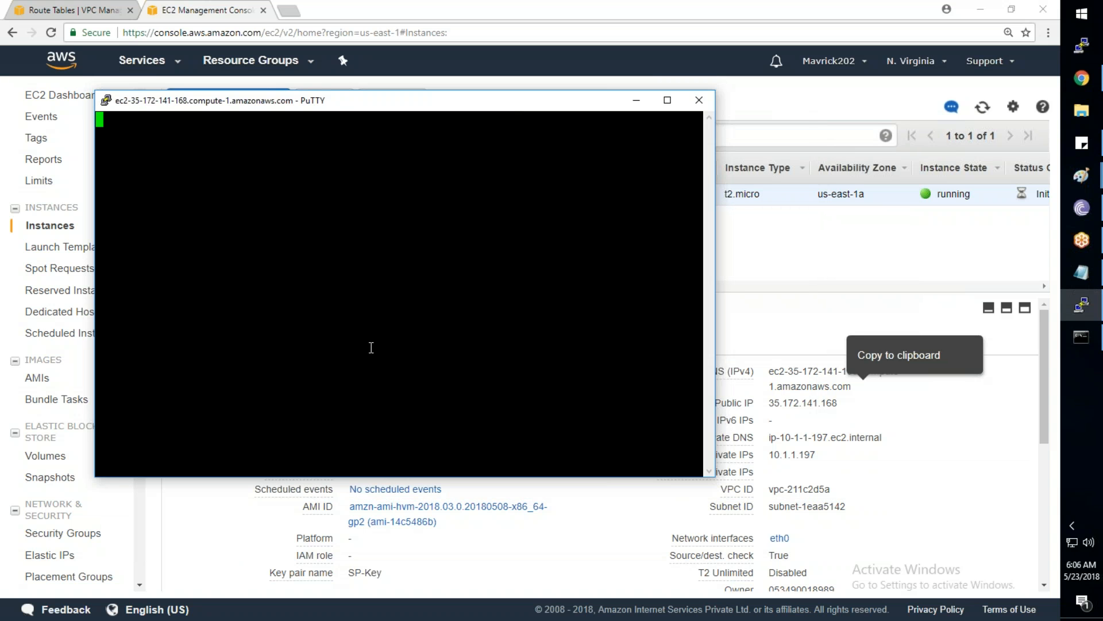
Accept the host key, enter the key passphrase to log in as ec2-user, then exit
{"action": "key", "text": "Return"}
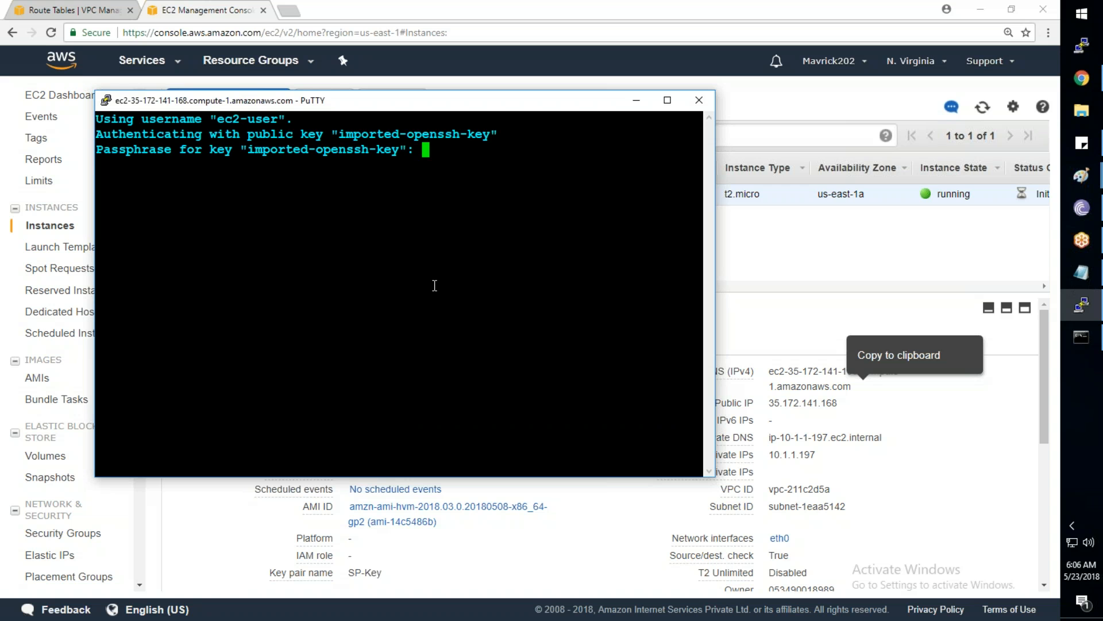
{"action": "key", "text": "Return"}
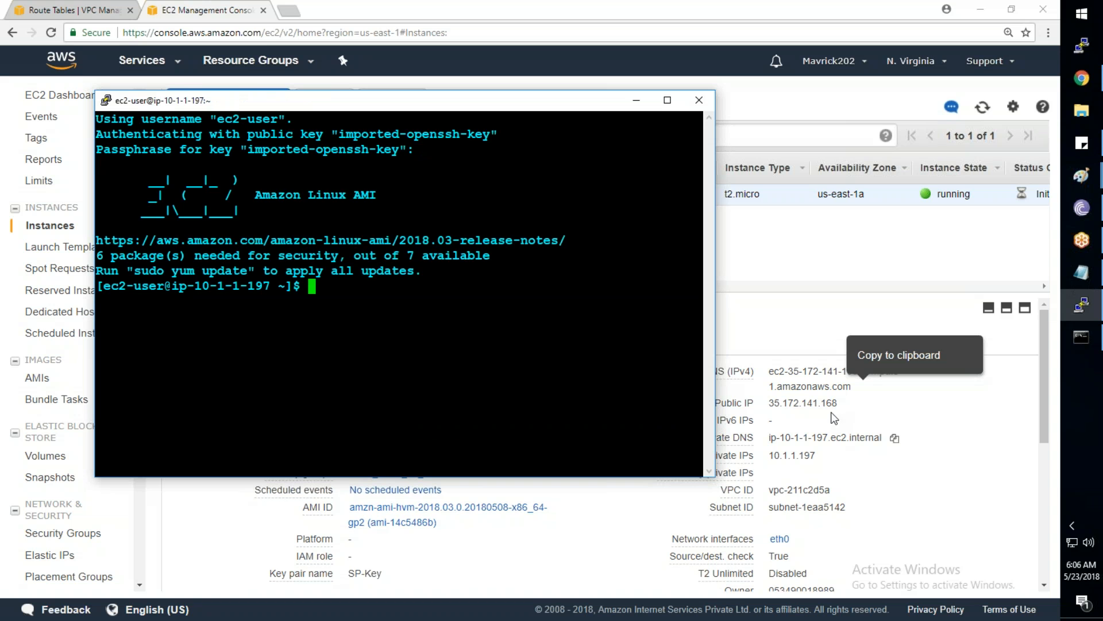
{"action": "type", "text": "exit"}
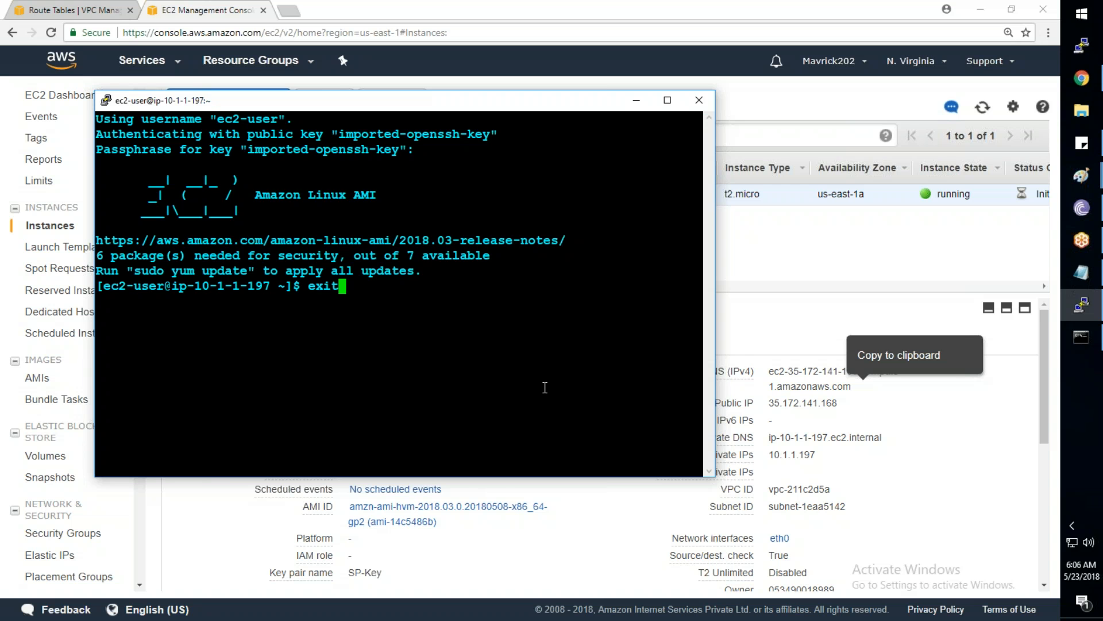
{"action": "key", "text": "Return"}
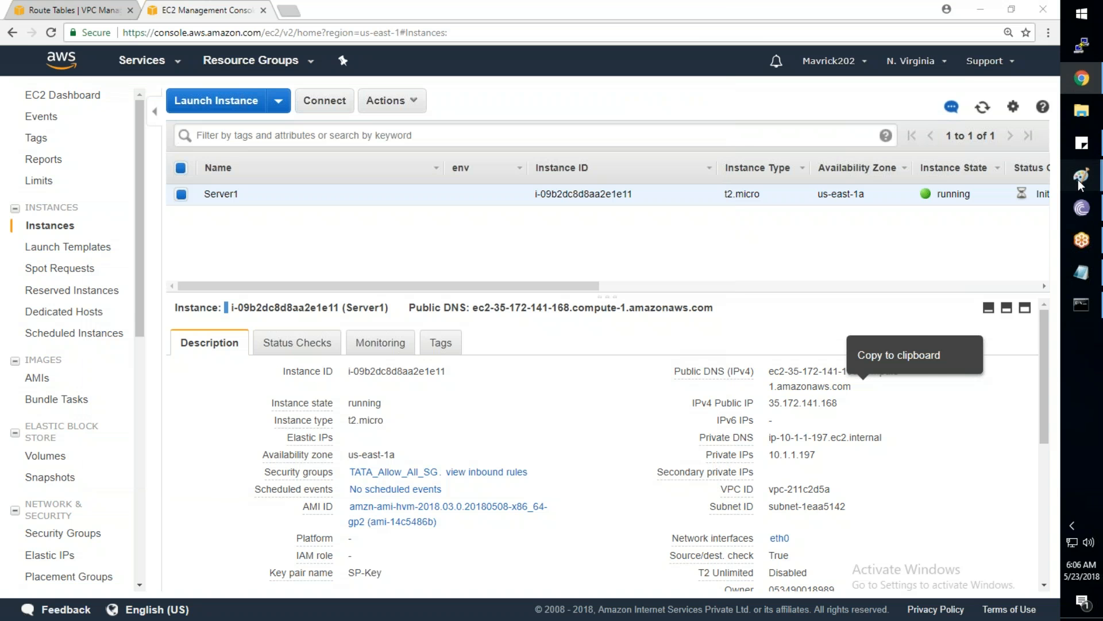
Draw a hexagon against the right side of the AWS Cloud shape in the diagram
{"action": "mouse_move", "coordinate": [1078, 179]}
{"action": "left_click", "coordinate": [970, 383]}
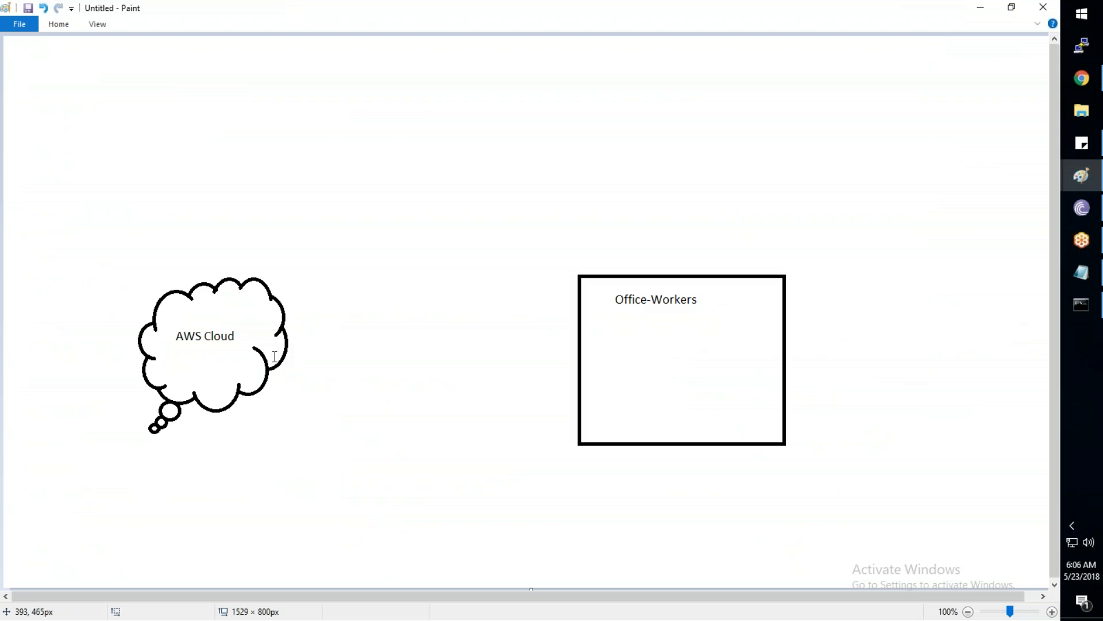
{"action": "left_click", "coordinate": [66, 27]}
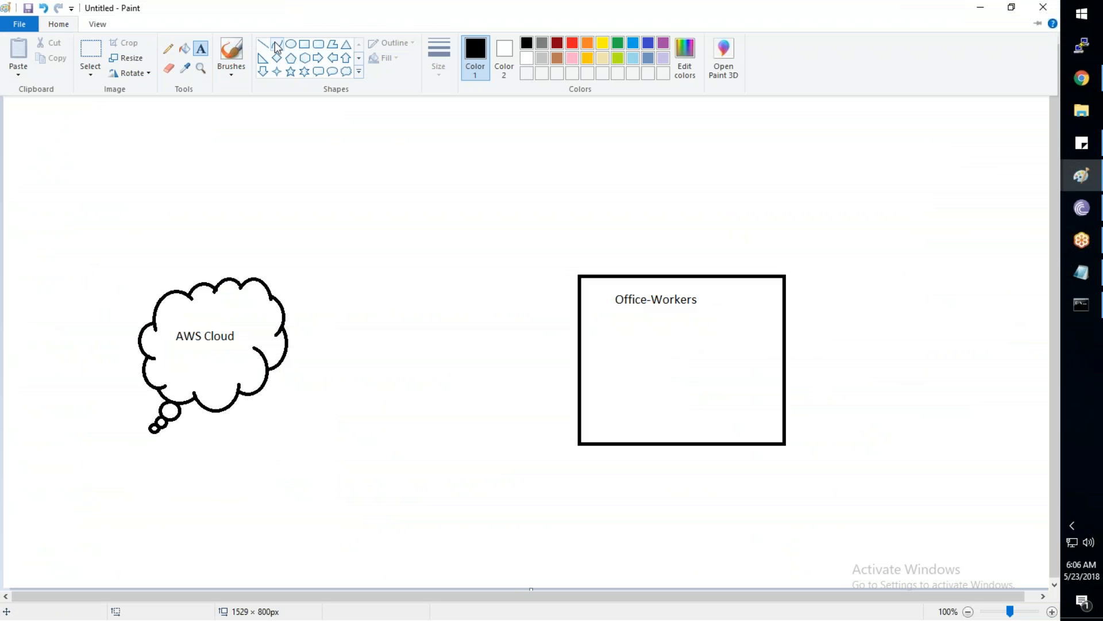
{"action": "left_click", "coordinate": [306, 61]}
{"action": "left_click_drag", "start_coordinate": [285, 317], "coordinate": [357, 375]}
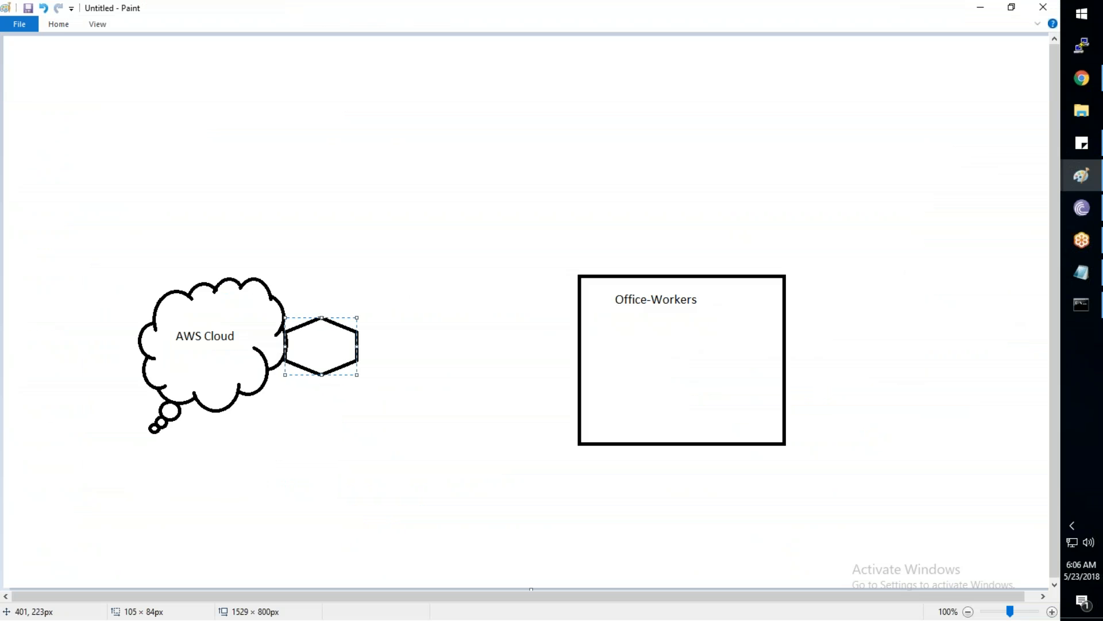
Label the new hexagon VPG with a text box
{"action": "left_click", "coordinate": [59, 24]}
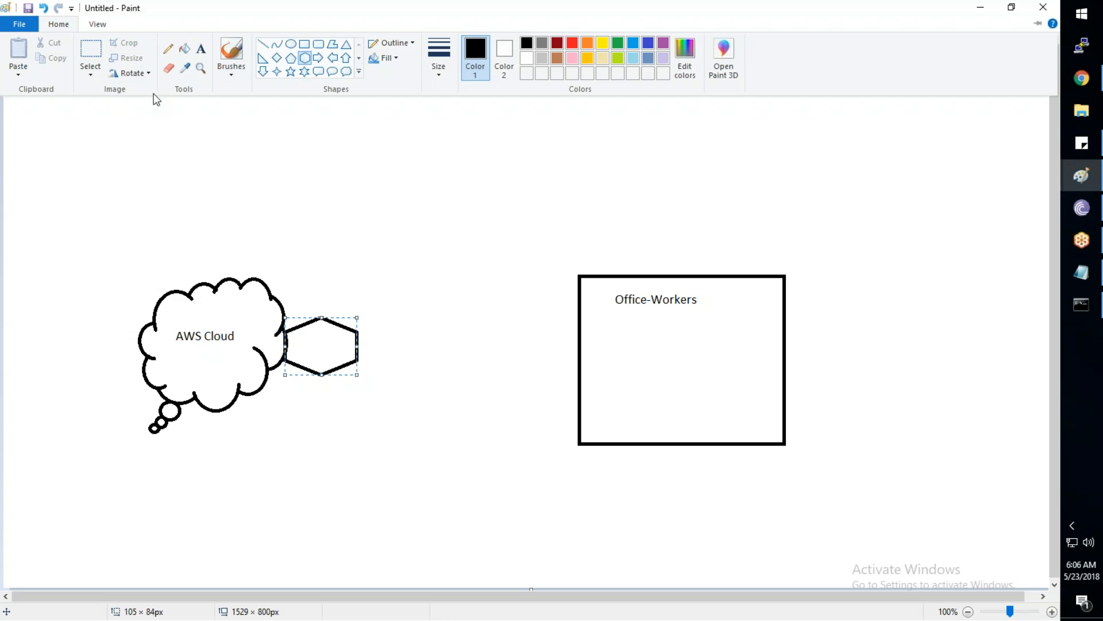
{"action": "left_click", "coordinate": [201, 48]}
{"action": "left_click_drag", "start_coordinate": [298, 338], "coordinate": [339, 348]}
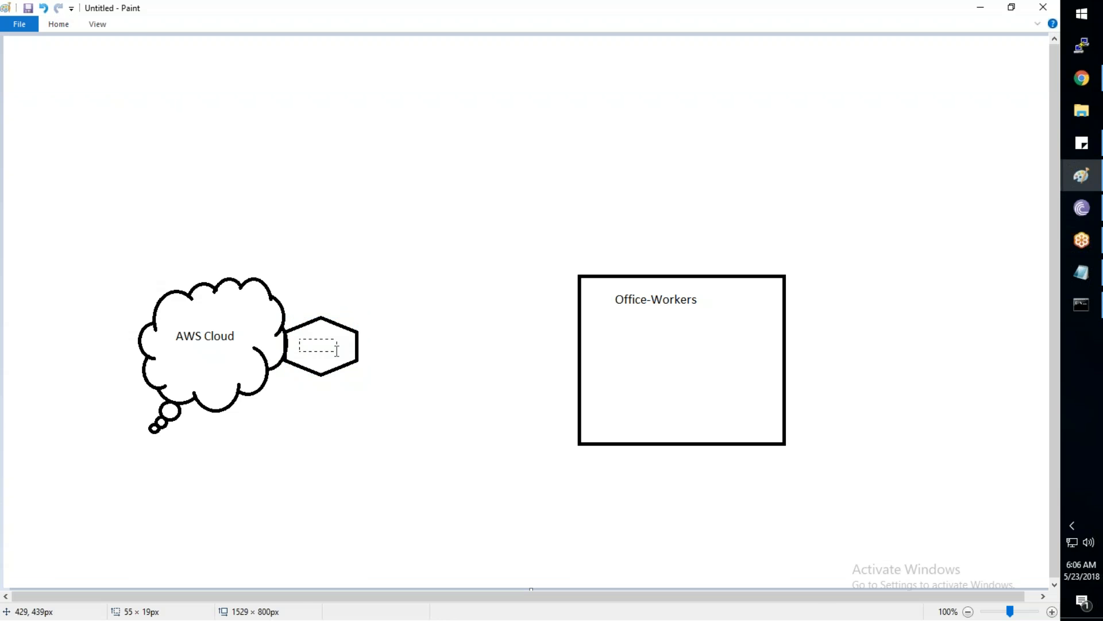
{"action": "type", "text": "V"}
{"action": "left_click", "coordinate": [1078, 88]}
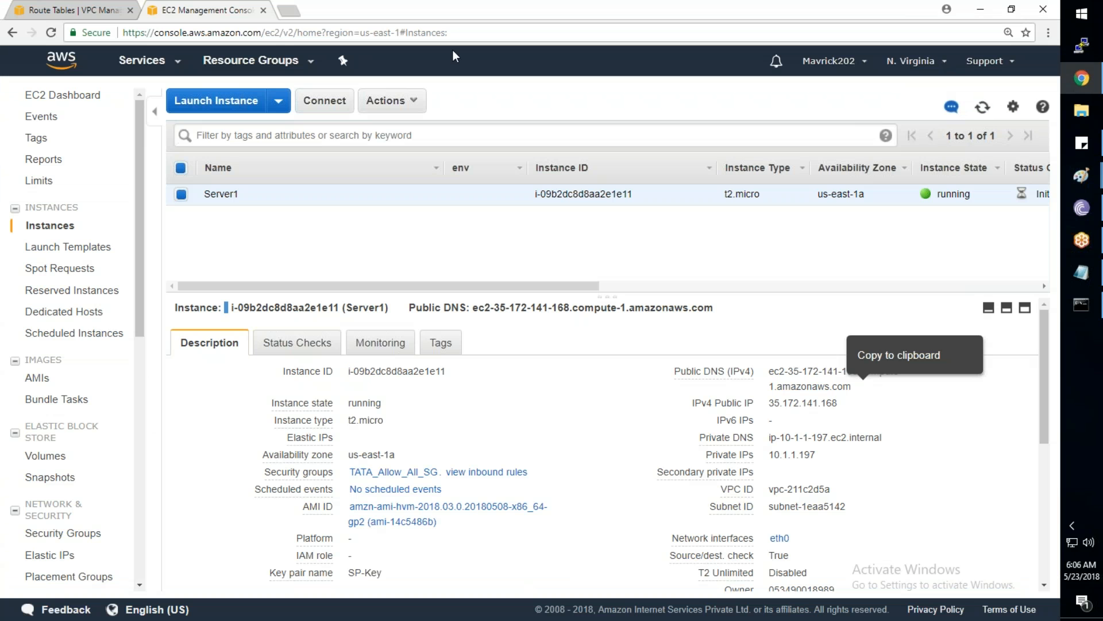
{"action": "left_click", "coordinate": [71, 15]}
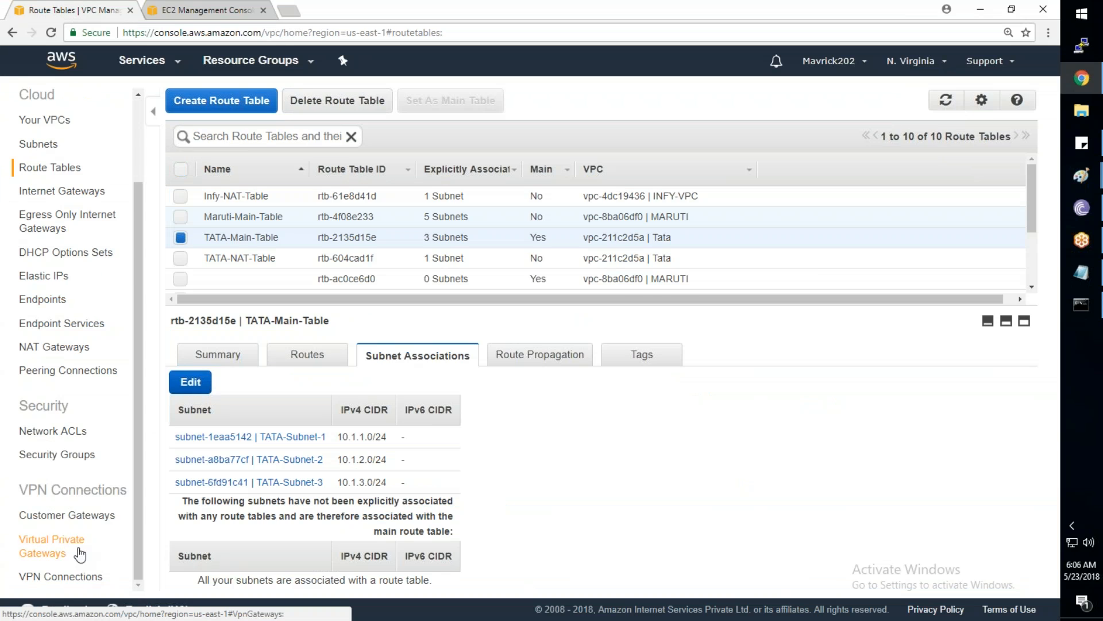
{"action": "key", "text": "alt+Tab"}
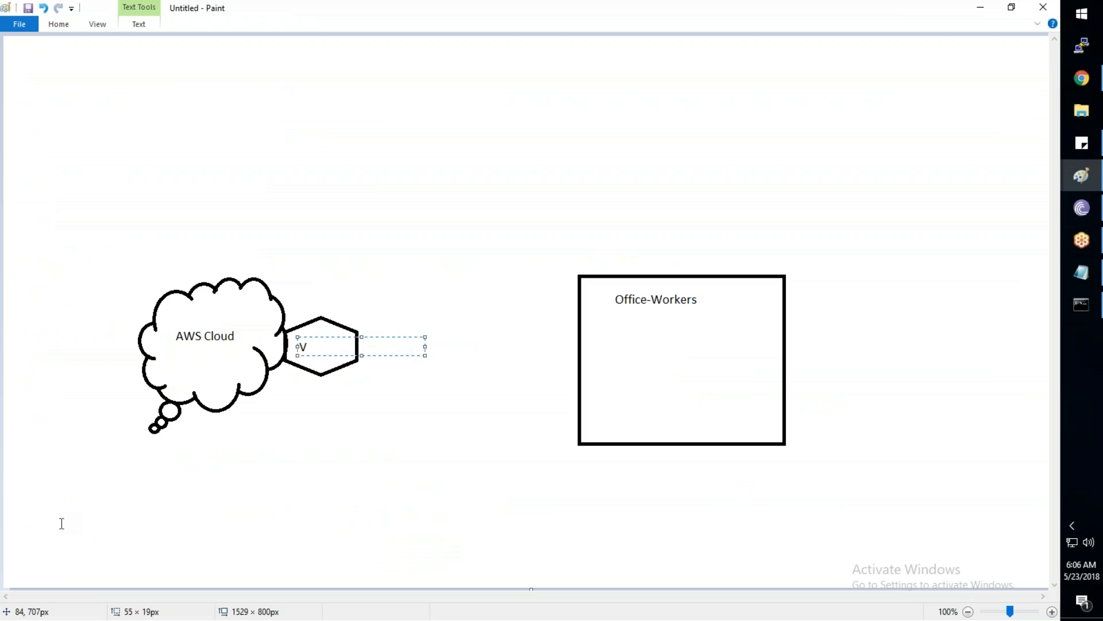
{"action": "type", "text": "PG"}
{"action": "left_click", "coordinate": [387, 446]}
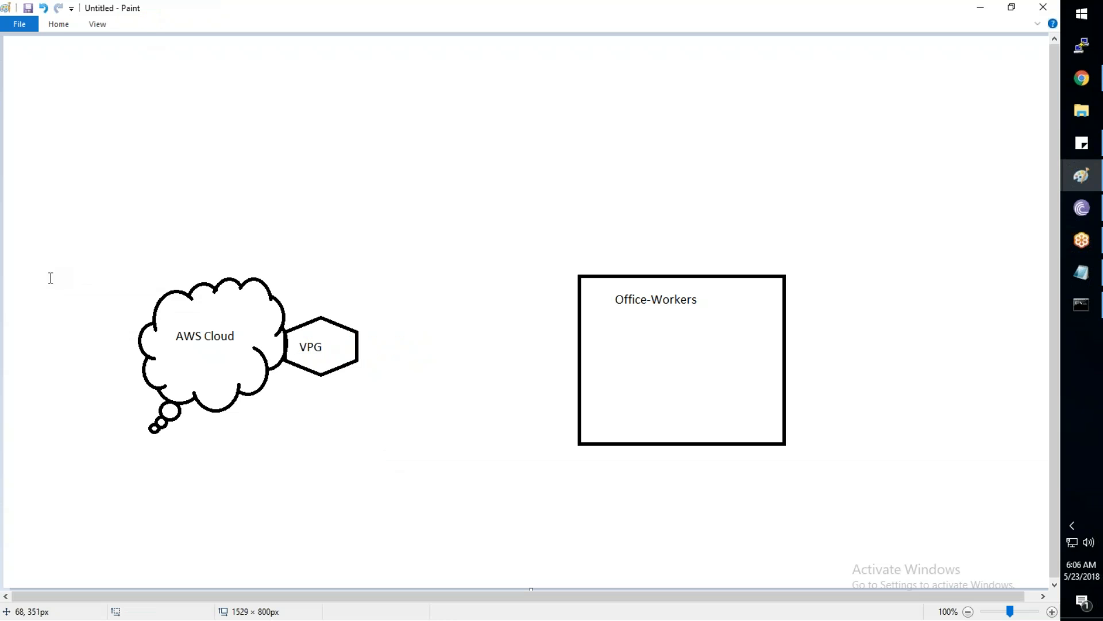
{"action": "left_click", "coordinate": [59, 27]}
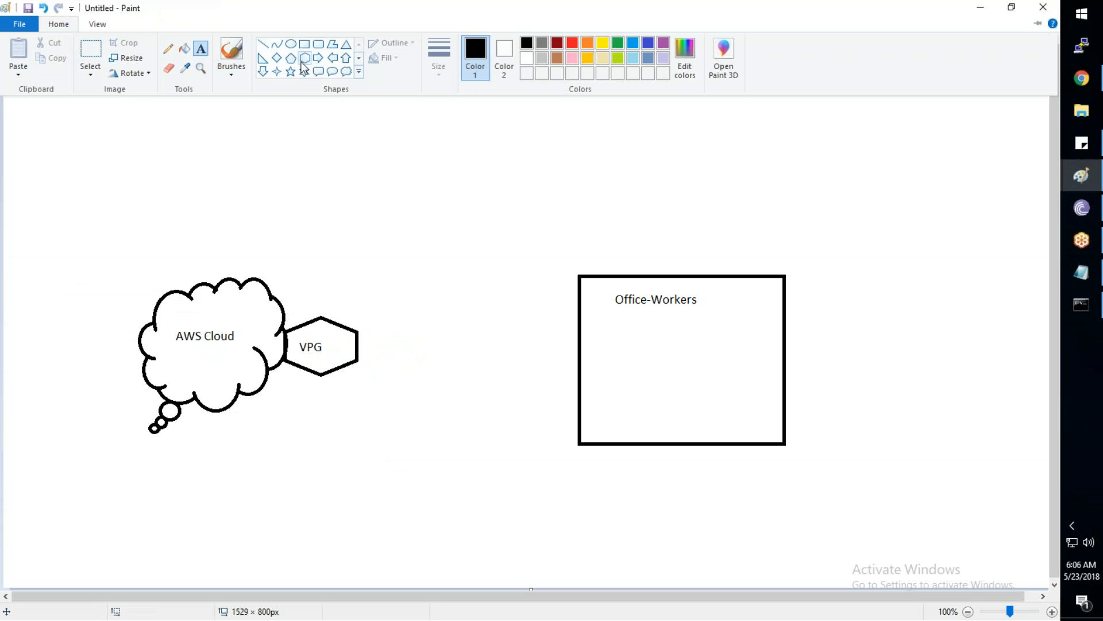
Draw a hexagon on the Office-Workers box's left edge labelled 'VPN Route'
{"action": "left_click", "coordinate": [304, 61]}
{"action": "mouse_move", "coordinate": [529, 314]}
{"action": "left_mouse_down"}
{"action": "mouse_move", "coordinate": [557, 370]}
{"action": "mouse_move", "coordinate": [594, 371]}
{"action": "mouse_move", "coordinate": [537, 356]}
{"action": "left_mouse_up"}
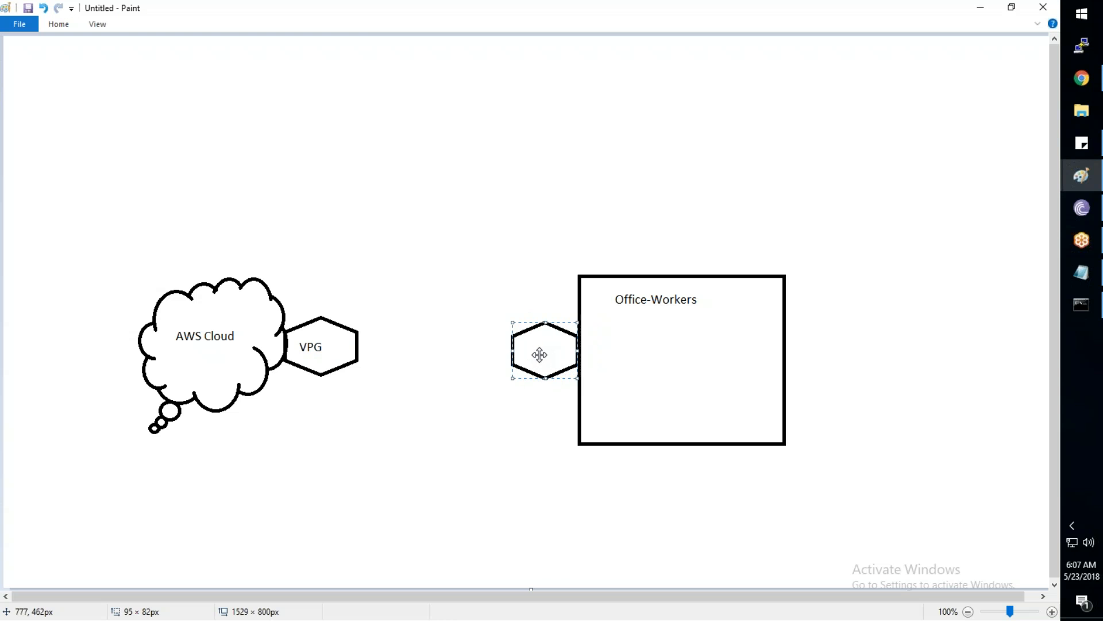
{"action": "left_click", "coordinate": [62, 29]}
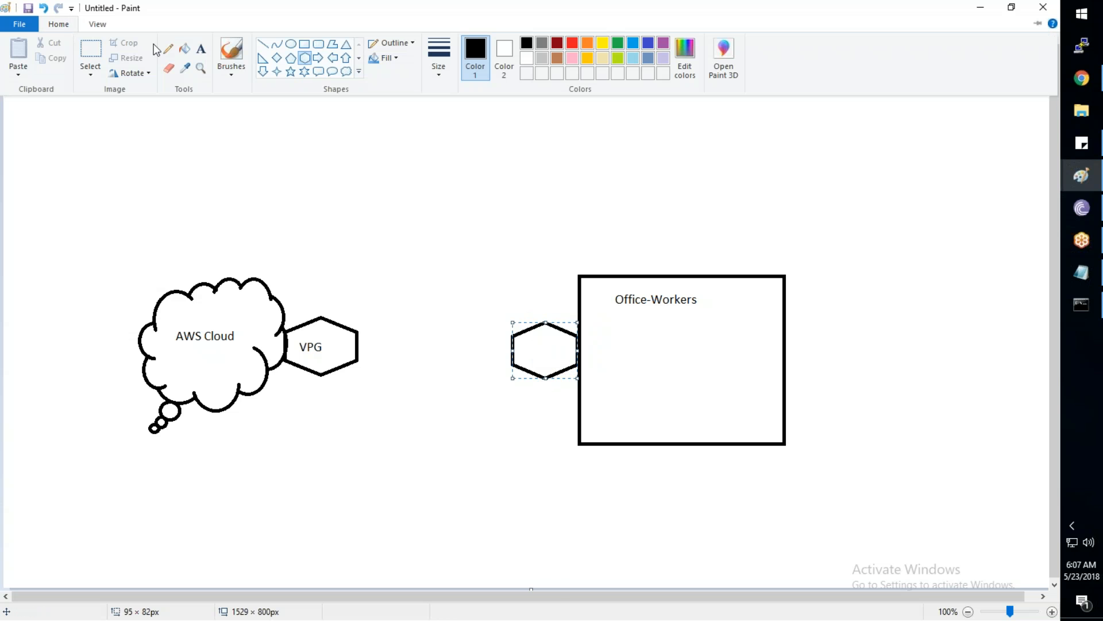
{"action": "left_click", "coordinate": [204, 52]}
{"action": "left_click_drag", "start_coordinate": [519, 341], "coordinate": [565, 355]}
{"action": "type", "text": "VPN "}
{"action": "type", "text": "Ro"}
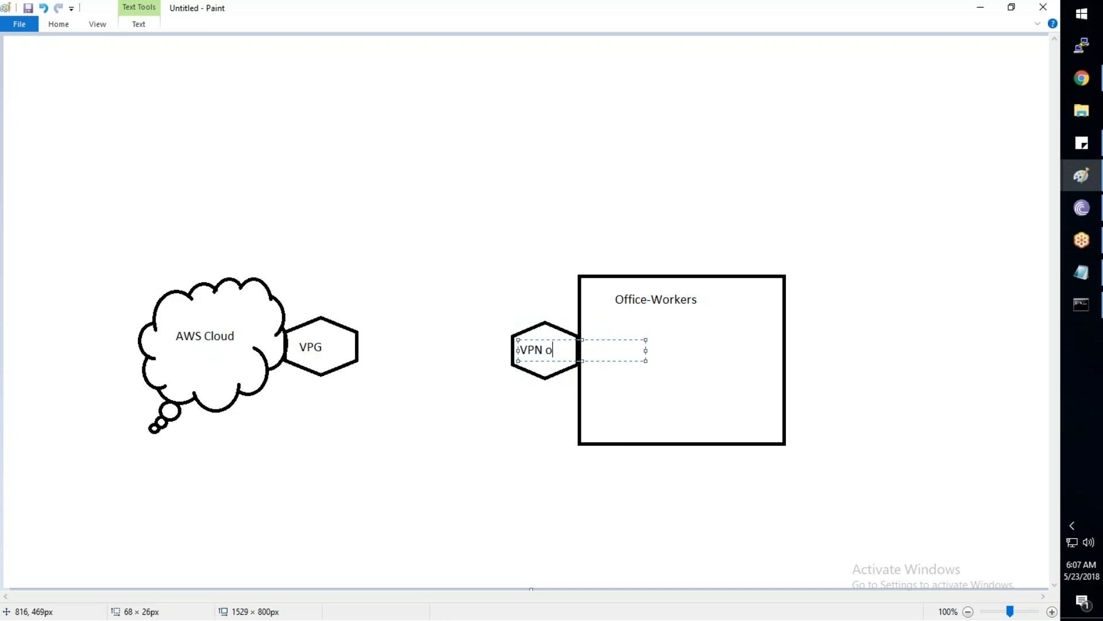
{"action": "type", "text": "ute"}
{"action": "left_click", "coordinate": [467, 467]}
Connect the VPG hexagon to the VPN Route hexagon with a straight line
{"action": "left_click", "coordinate": [58, 24]}
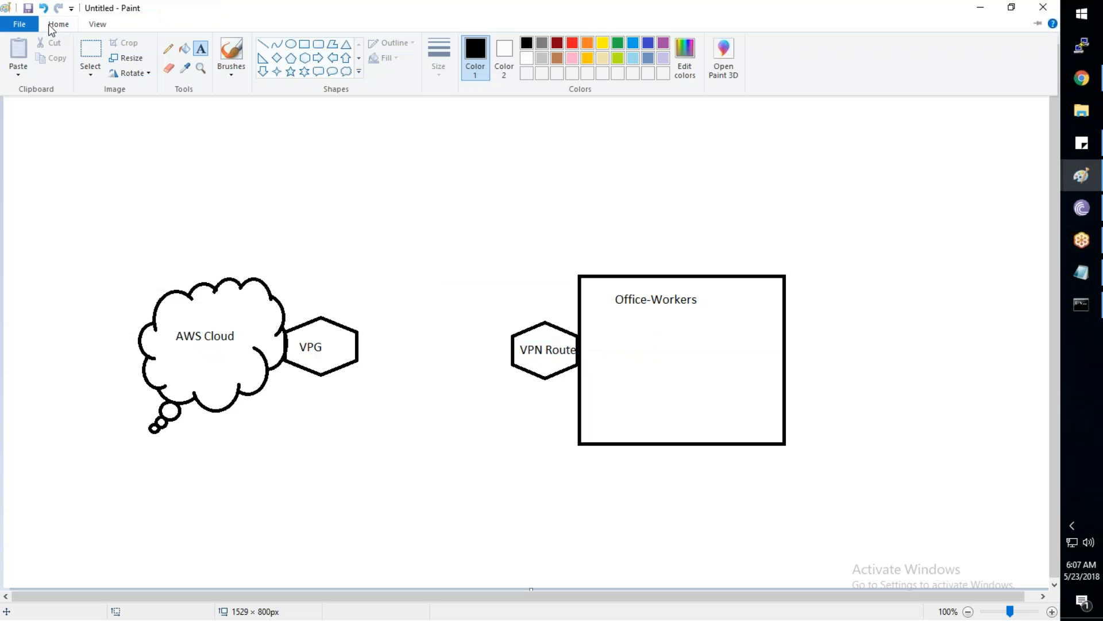
{"action": "left_click", "coordinate": [262, 45]}
{"action": "left_click_drag", "start_coordinate": [358, 343], "coordinate": [510, 347]}
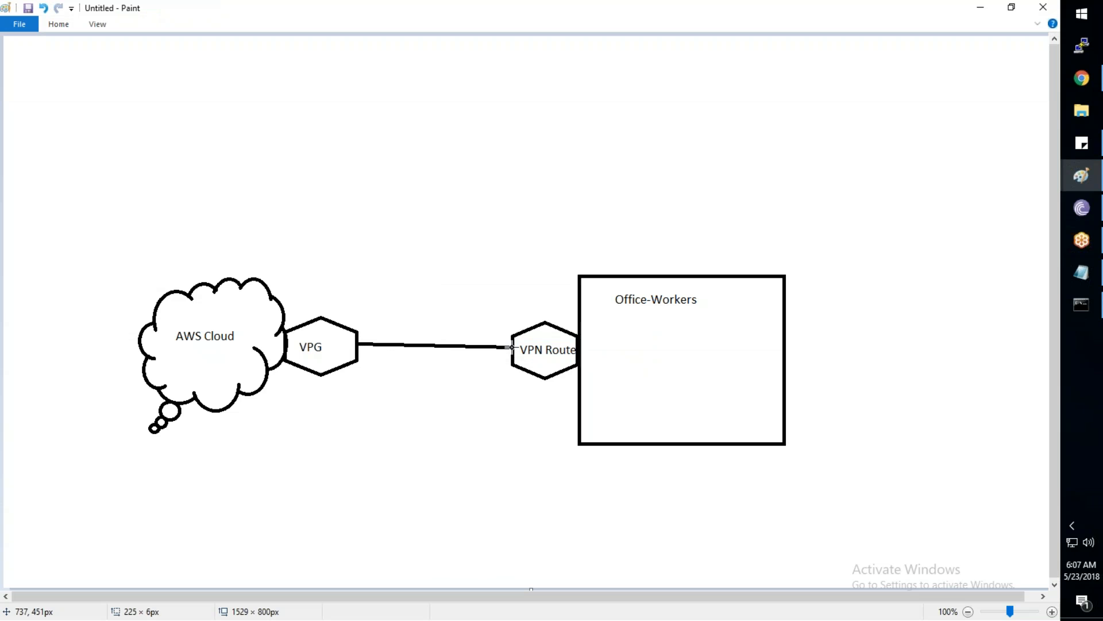
{"action": "left_click", "coordinate": [429, 418]}
{"action": "left_click", "coordinate": [1078, 77]}
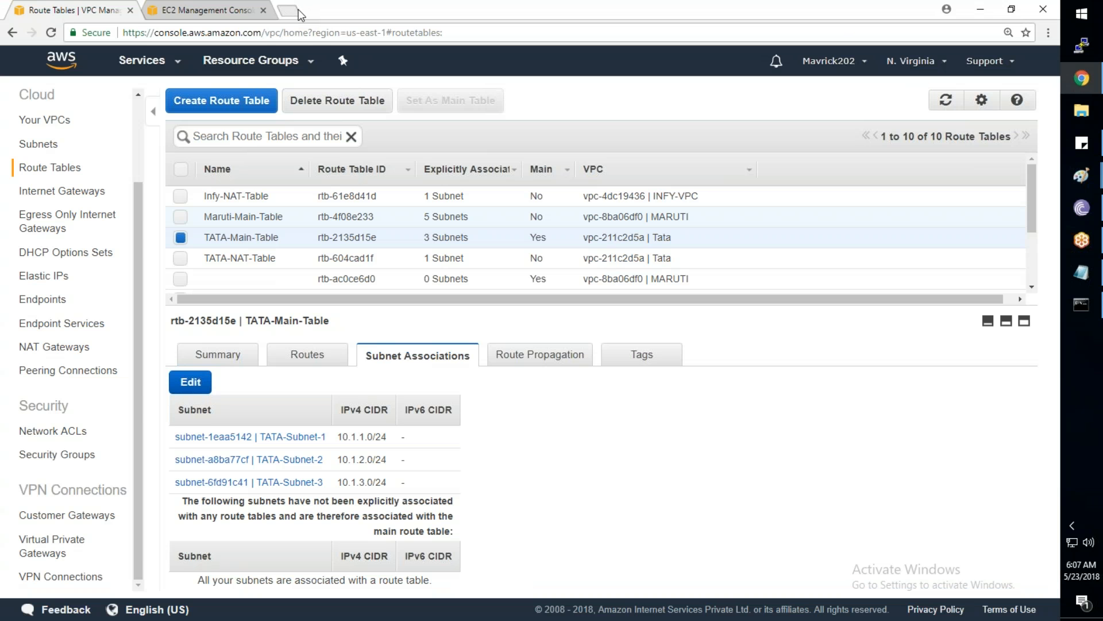
Search Google for 'cisco rv042 dual wan vpn router amazon' and open the Amazon.in listing
{"action": "left_click", "coordinate": [299, 9]}
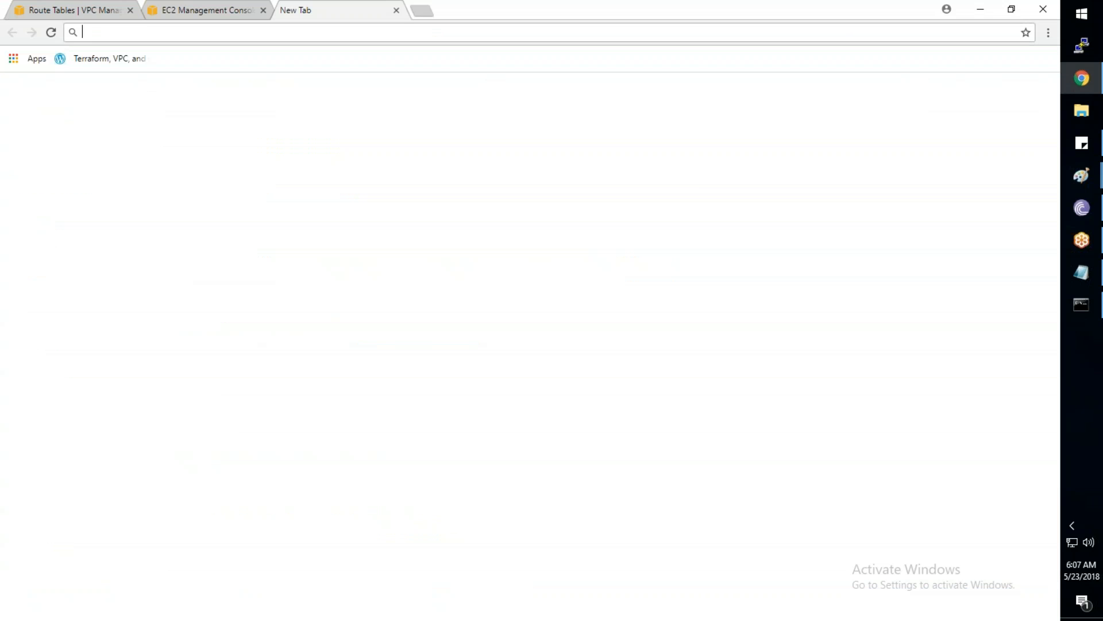
{"action": "type", "text": "google.com"}
{"action": "key", "text": "Return"}
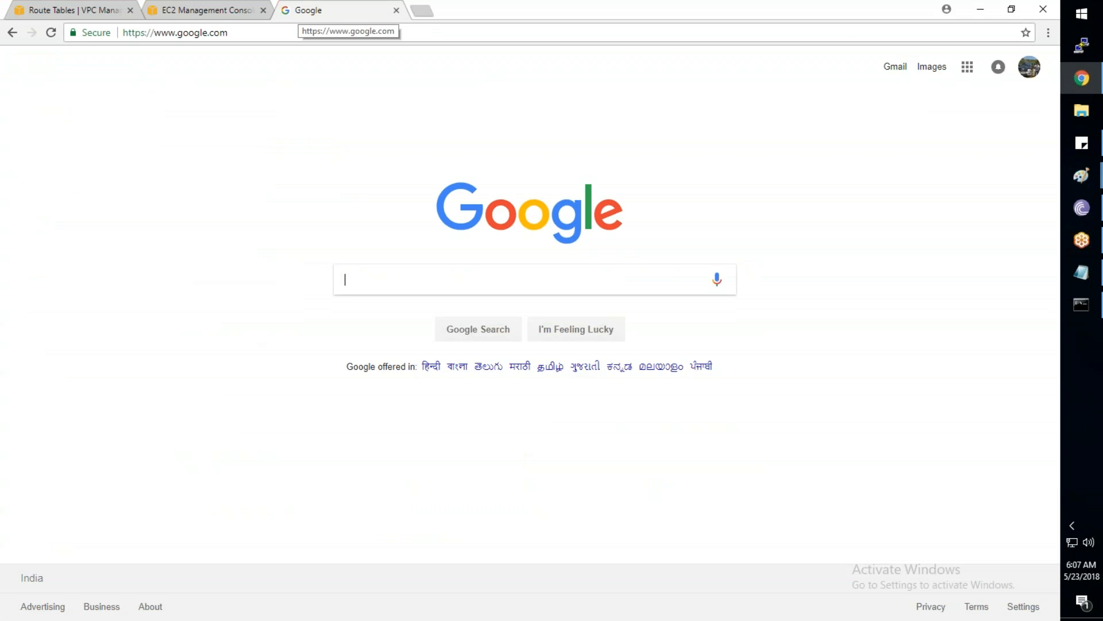
{"action": "type", "text": "rv042 vp"}
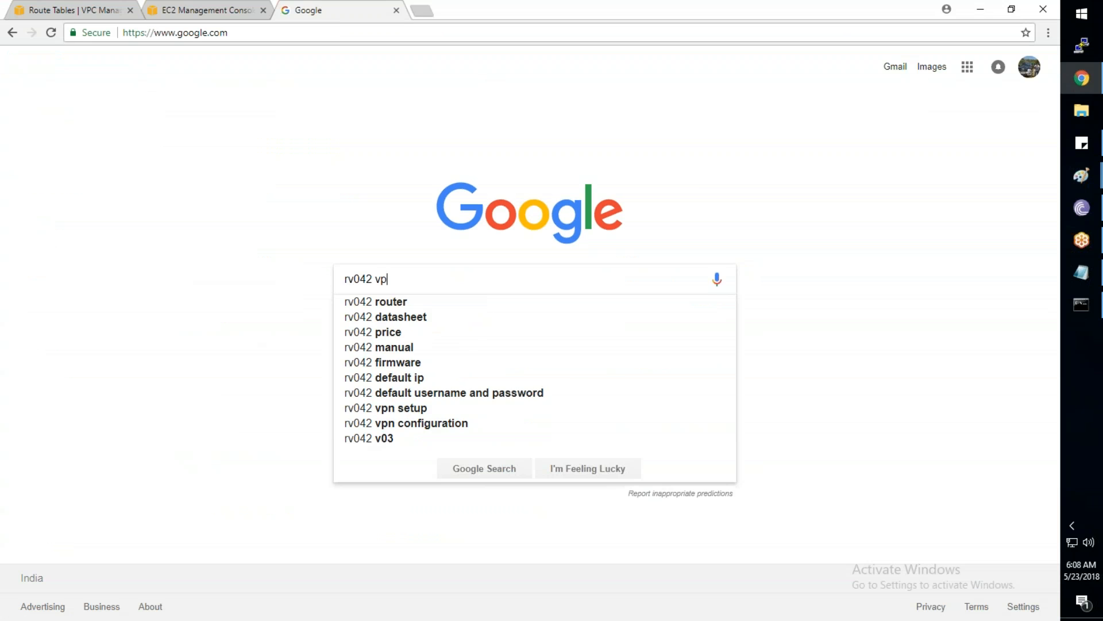
{"action": "type", "text": "n rou"}
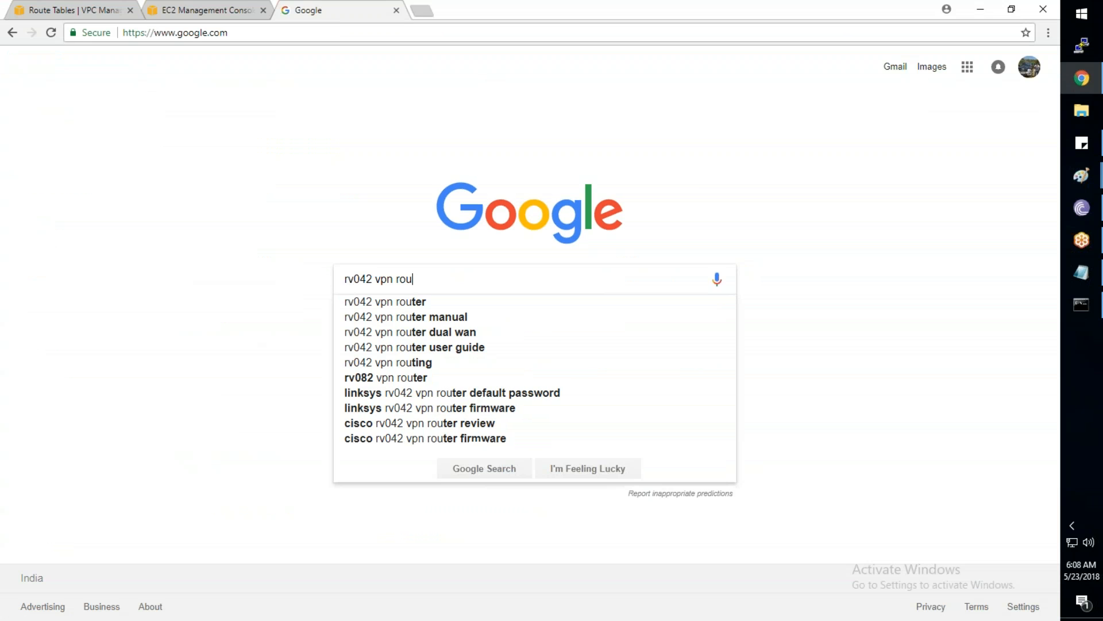
{"action": "type", "text": "ter amazon"}
{"action": "key", "text": "BackSpace"}
{"action": "key", "text": "BackSpace"}
{"action": "key", "text": "BackSpace"}
{"action": "key", "text": "Down"}
{"action": "key", "text": "Return"}
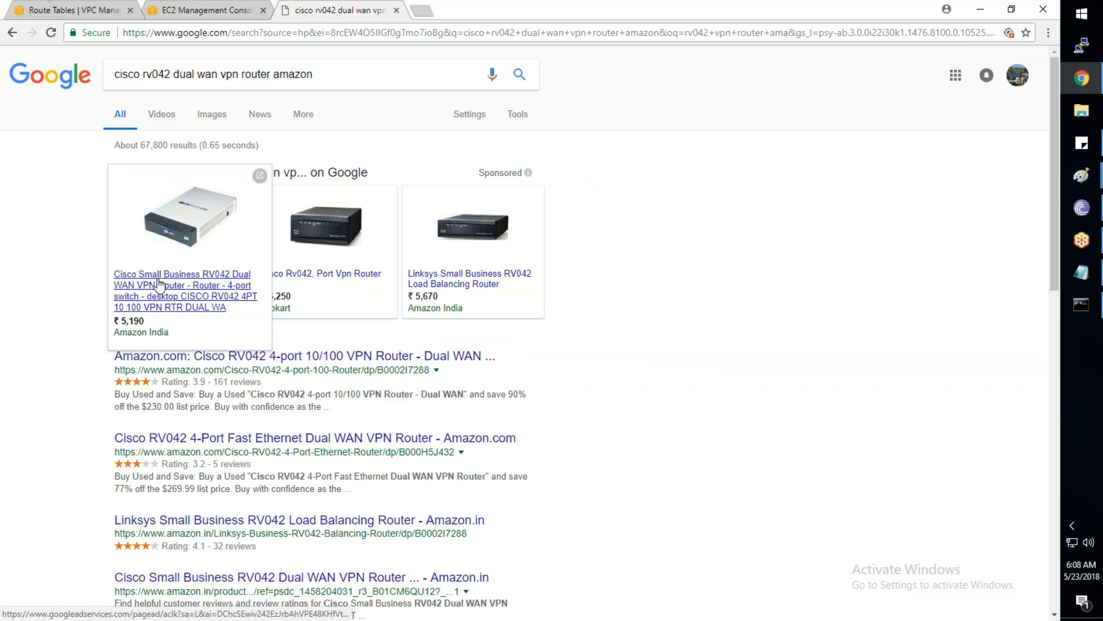
{"action": "left_click", "coordinate": [171, 276]}
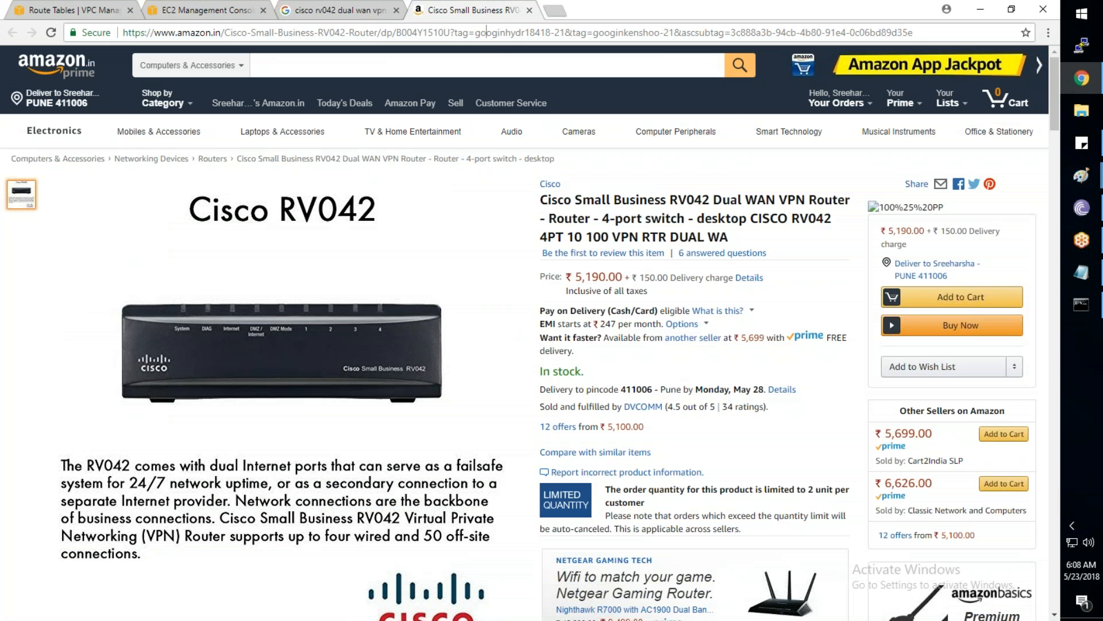
{"action": "left_click", "coordinate": [485, 33]}
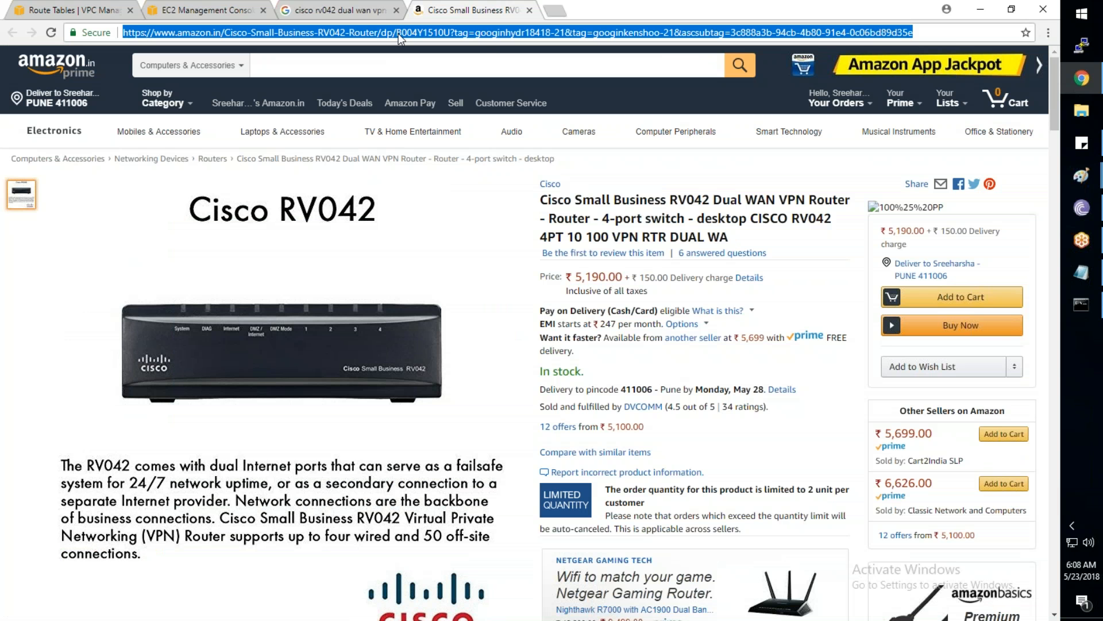
Open the router admin page at 192.168.1.1, bypass the certificate warning, and log in
{"action": "type", "text": "192.168.1.1"}
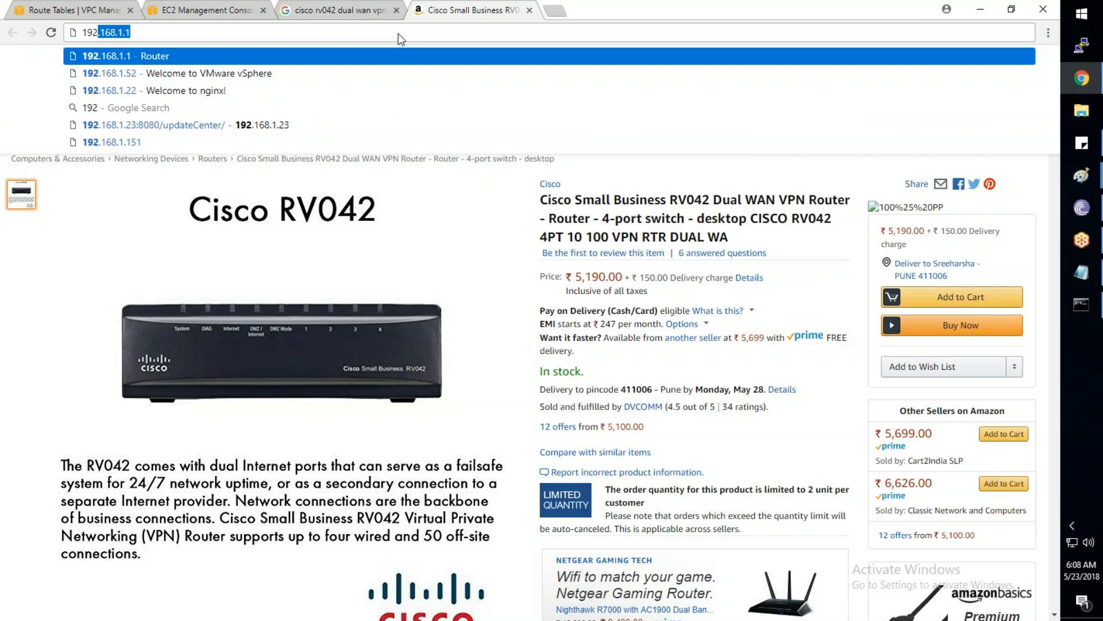
{"action": "key", "text": "Return"}
{"action": "left_click", "coordinate": [365, 396]}
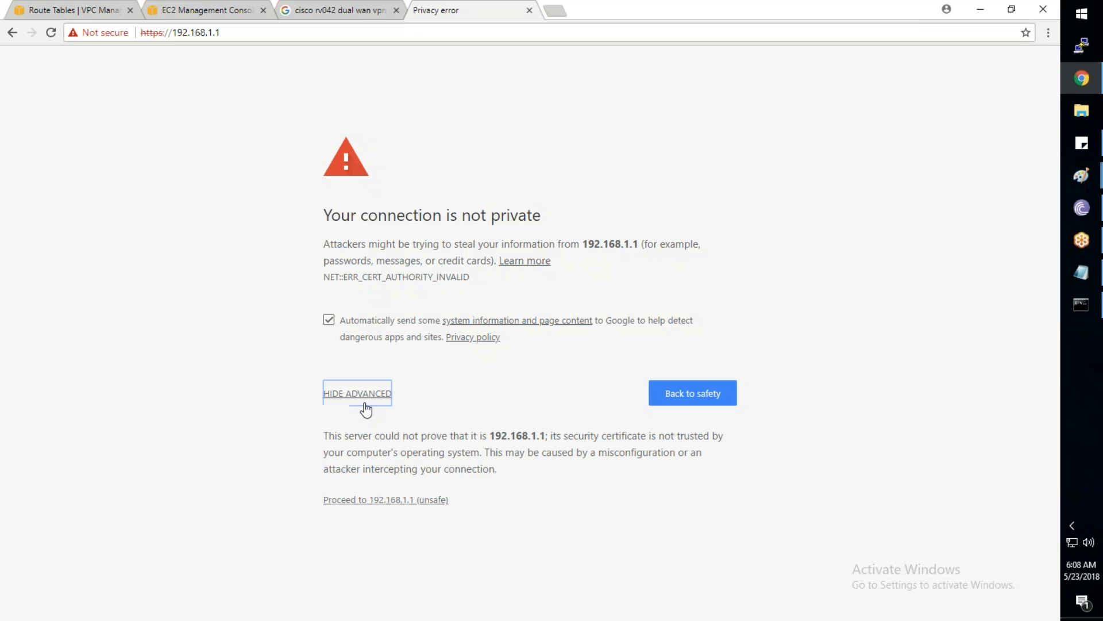
{"action": "left_click", "coordinate": [398, 499]}
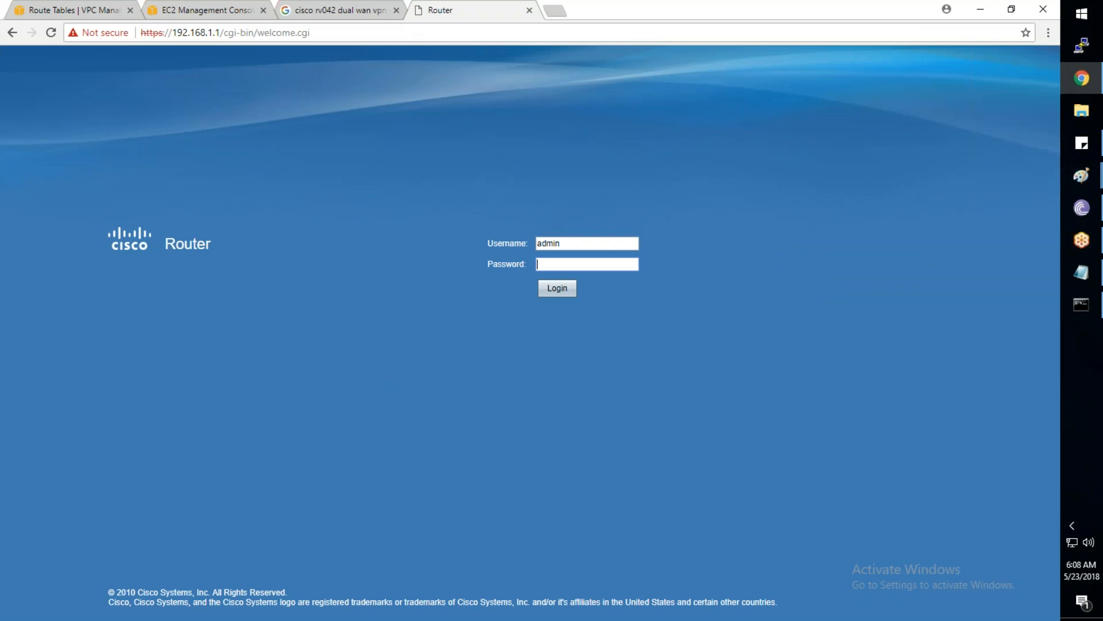
{"action": "type", "text": "••••••••••"}
{"action": "key", "text": "Return"}
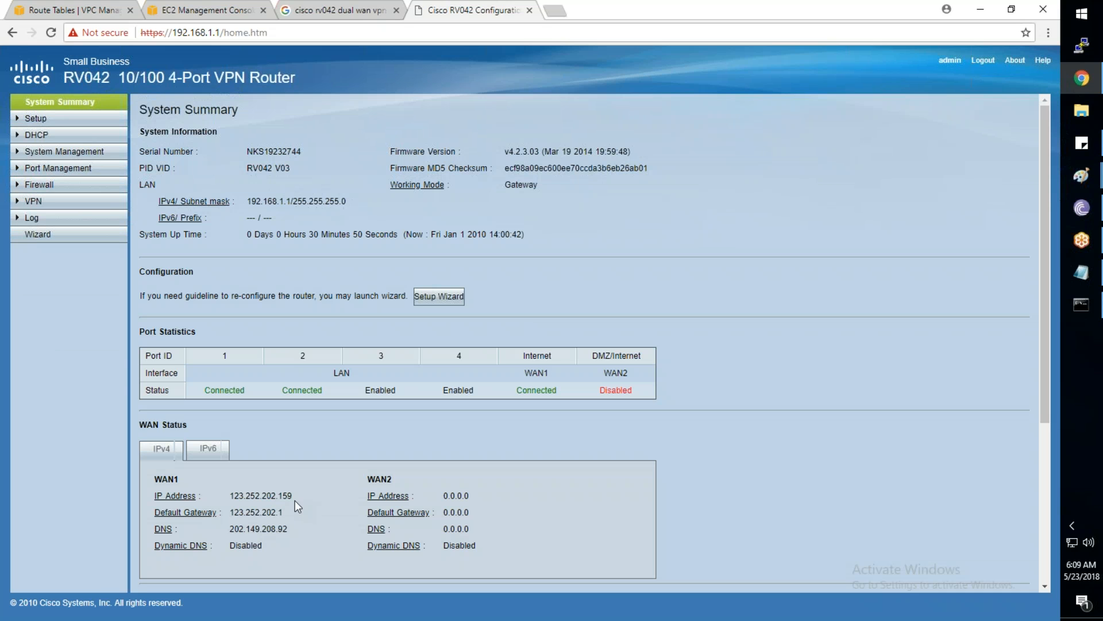
{"action": "left_click_drag", "start_coordinate": [293, 497], "coordinate": [228, 498]}
{"action": "key", "text": "ctrl+c"}
{"action": "mouse_move", "coordinate": [1081, 273]}
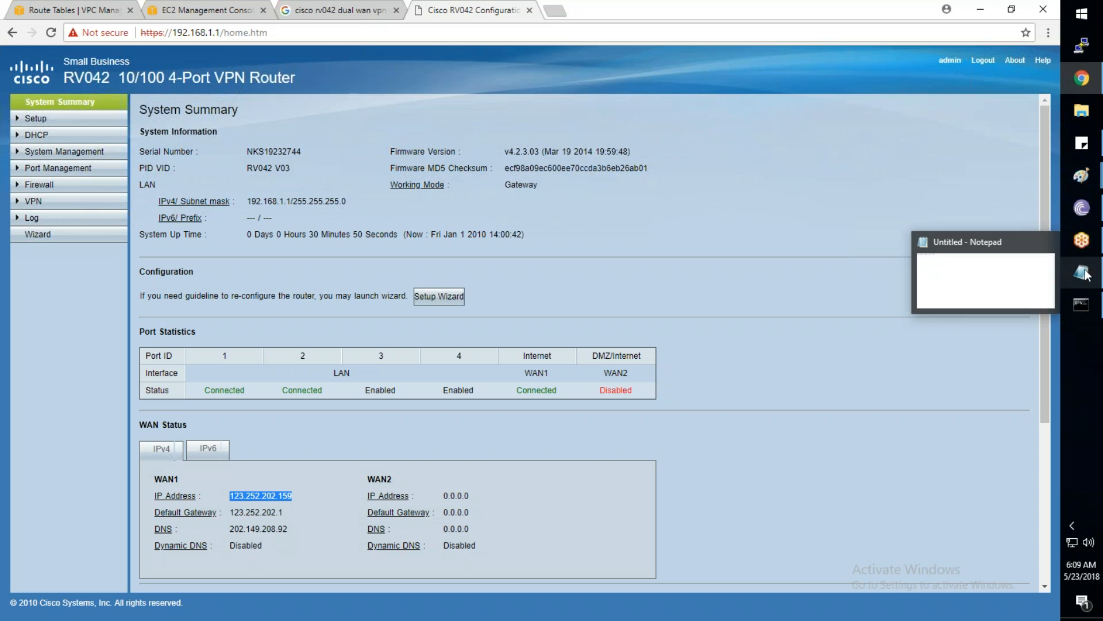
{"action": "left_click", "coordinate": [981, 296]}
Paste 123.252.202.159 into Notepad without the leading space, then return to the AWS console
{"action": "key", "text": "ctrl+v"}
{"action": "left_click", "coordinate": [108, 81]}
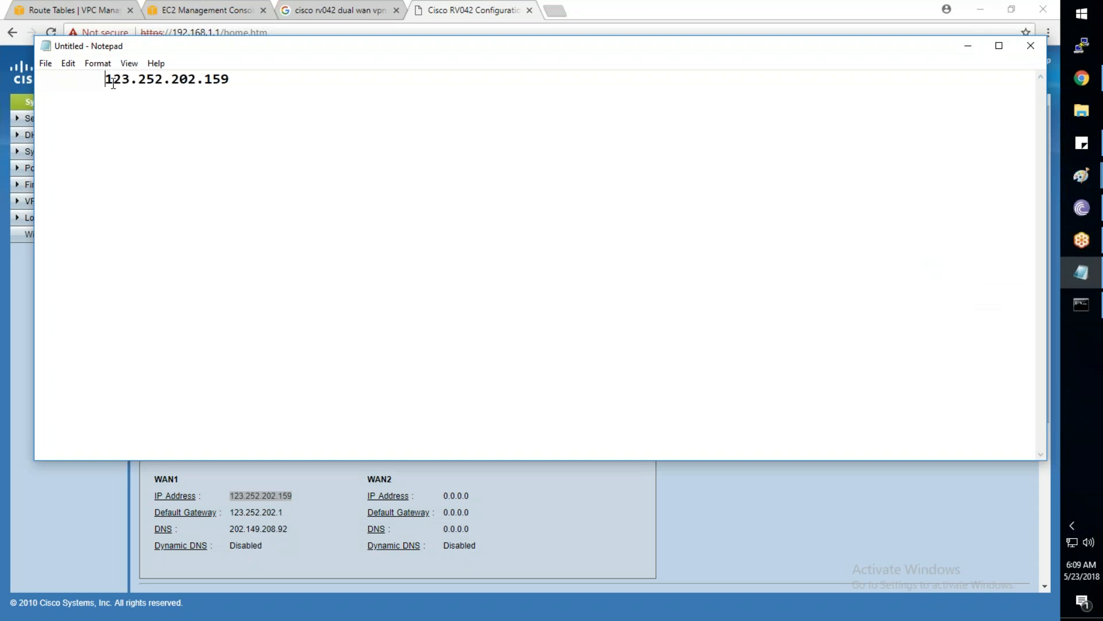
{"action": "key", "text": "BackSpace"}
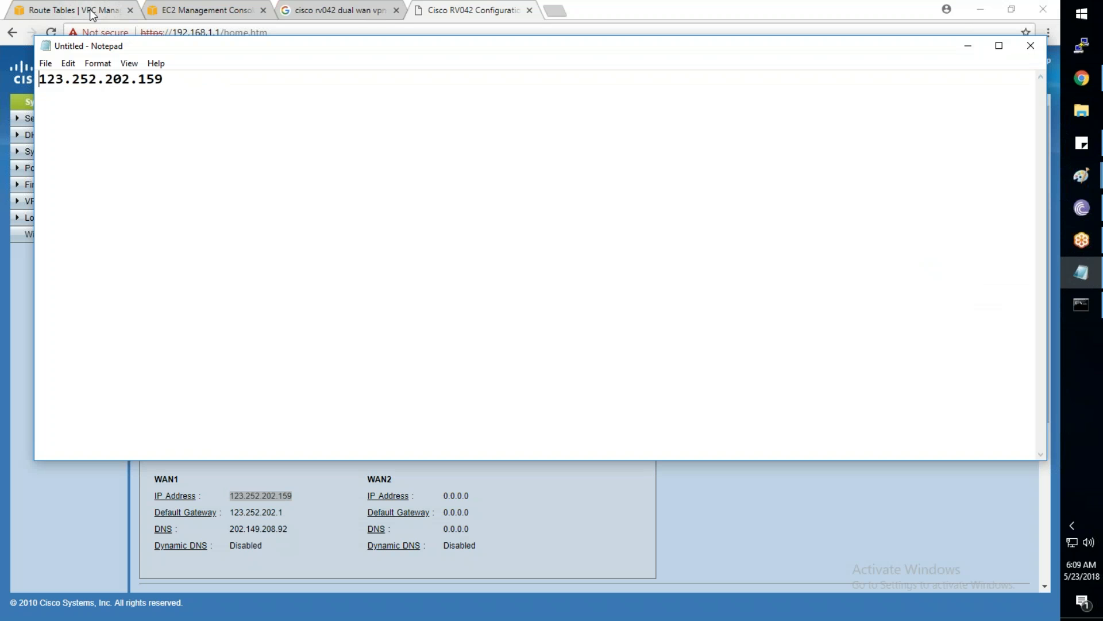
{"action": "key", "text": "alt+Tab"}
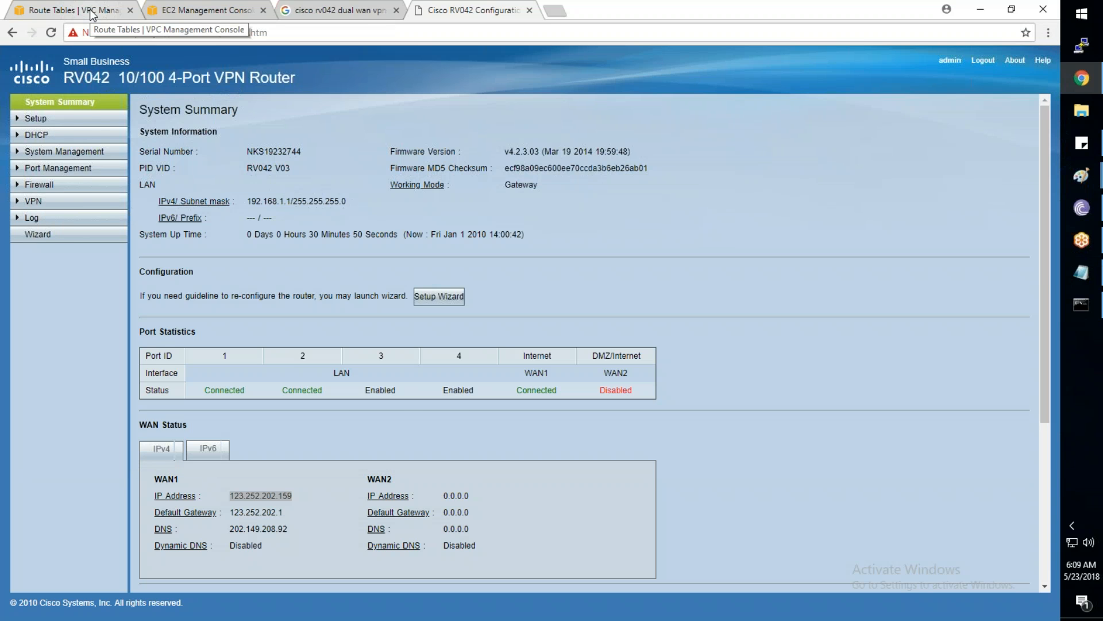
{"action": "left_click", "coordinate": [91, 13]}
Delete customer gateway cgw-e353a58a and start creating a replacement customer gateway
{"action": "left_click", "coordinate": [63, 546]}
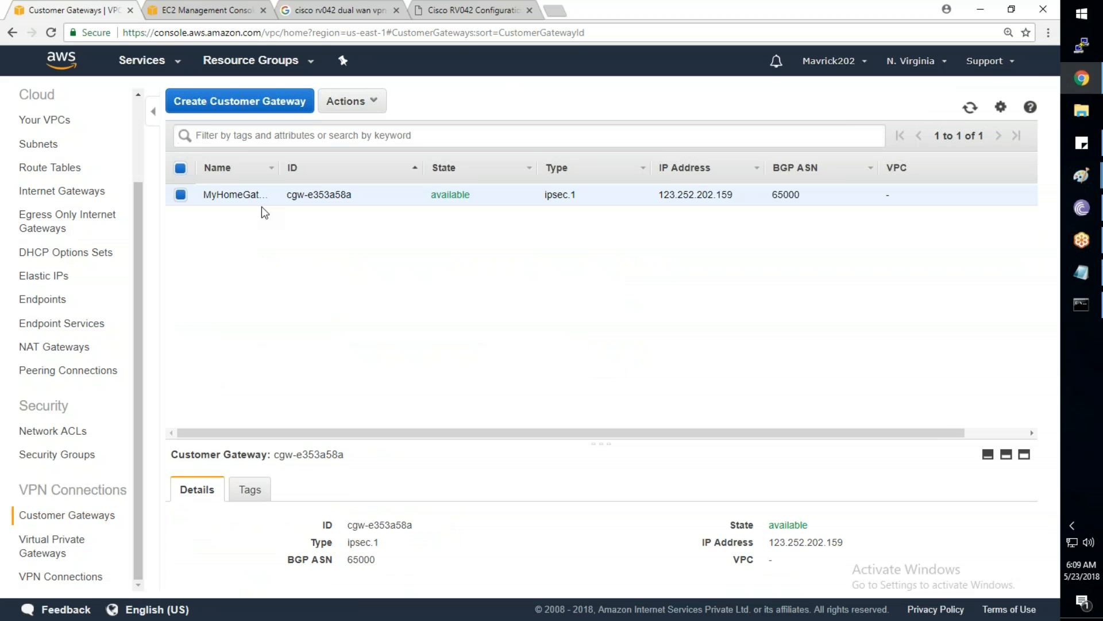
{"action": "left_click", "coordinate": [348, 101]}
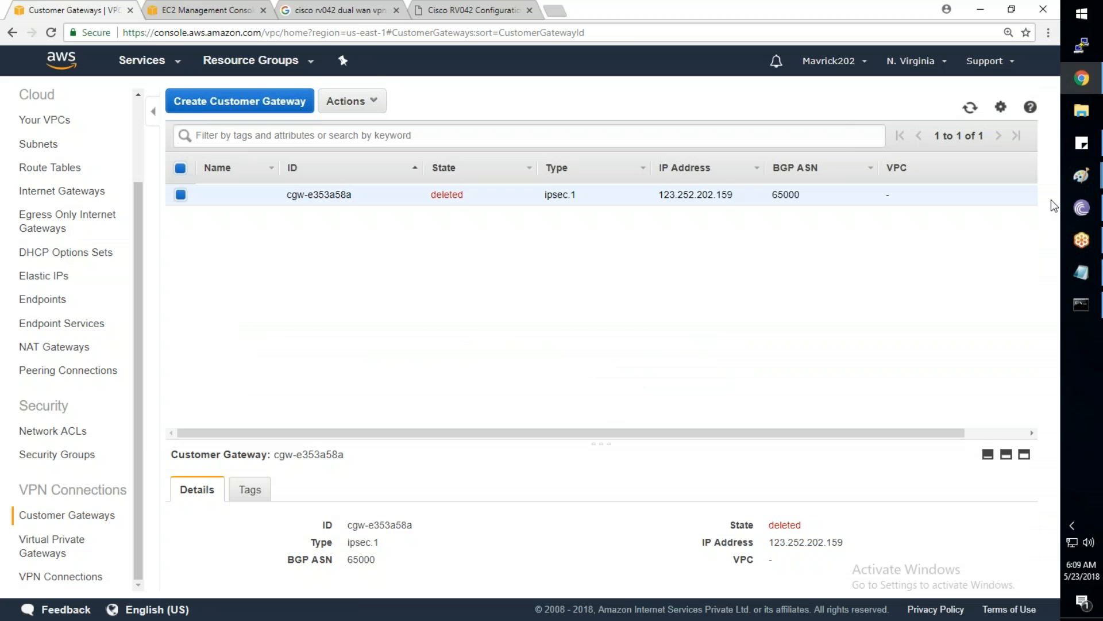
{"action": "left_click", "coordinate": [969, 112]}
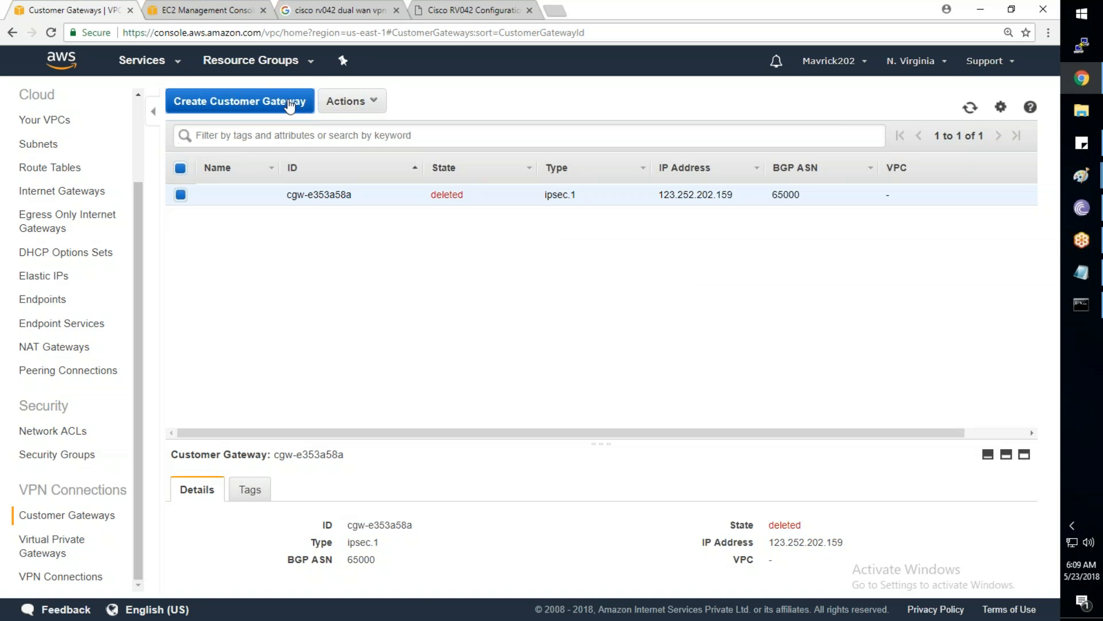
{"action": "left_click", "coordinate": [290, 106]}
Create a customer gateway with IP 123.252.202.159 and name MyHomeRouter
{"action": "mouse_move", "coordinate": [1082, 272]}
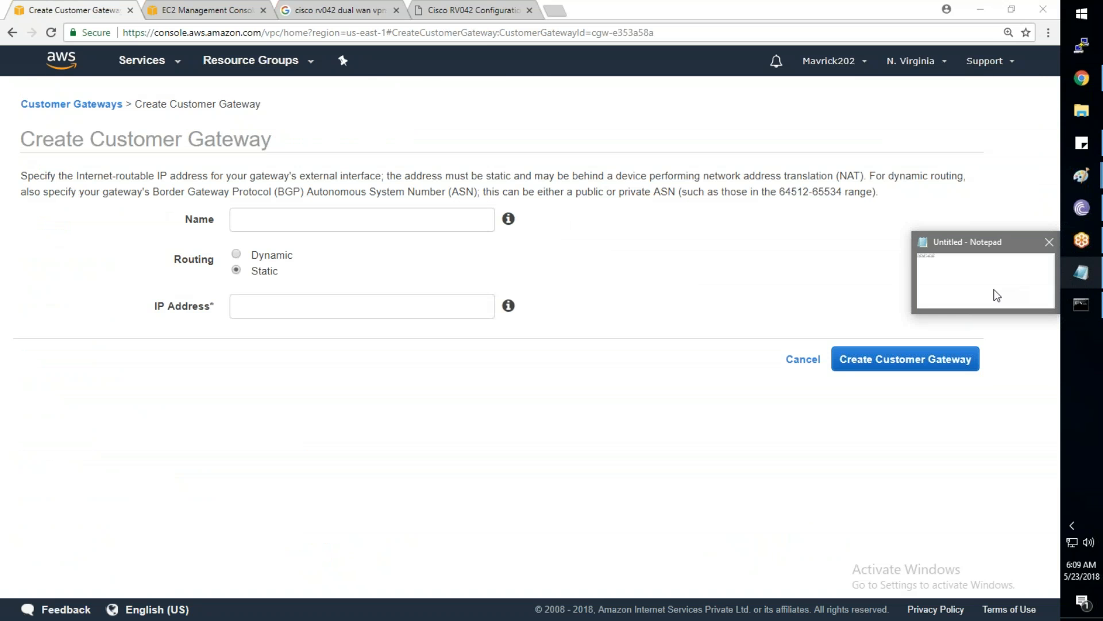
{"action": "left_click", "coordinate": [997, 295]}
{"action": "left_click_drag", "start_coordinate": [164, 78], "coordinate": [9, 77]}
{"action": "key", "text": "ctrl+c"}
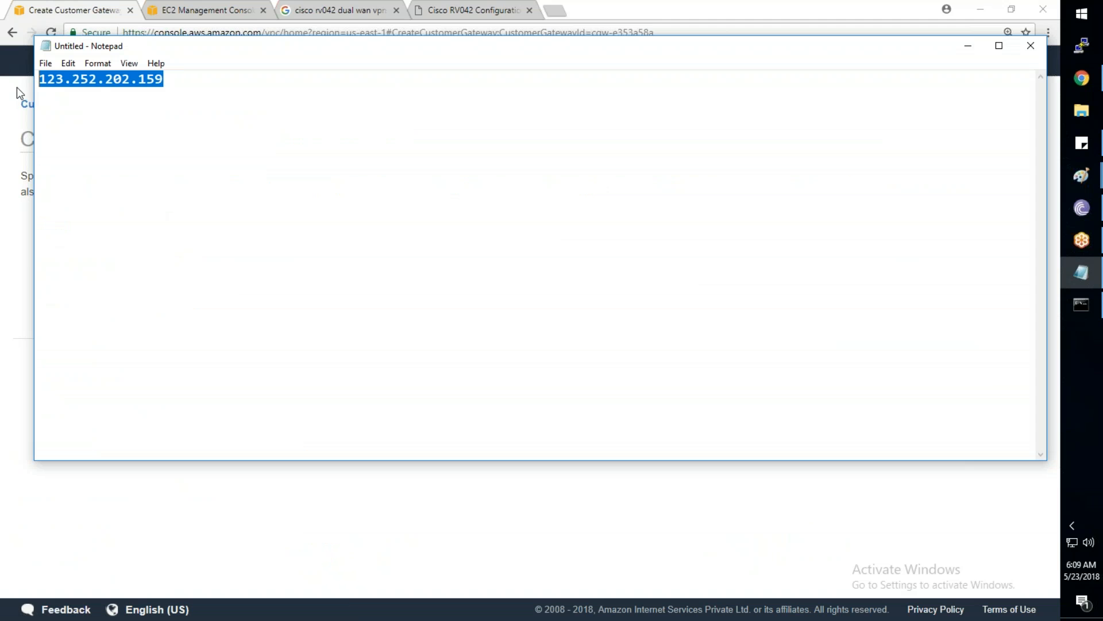
{"action": "left_click", "coordinate": [963, 49]}
{"action": "key", "text": "ctrl+v"}
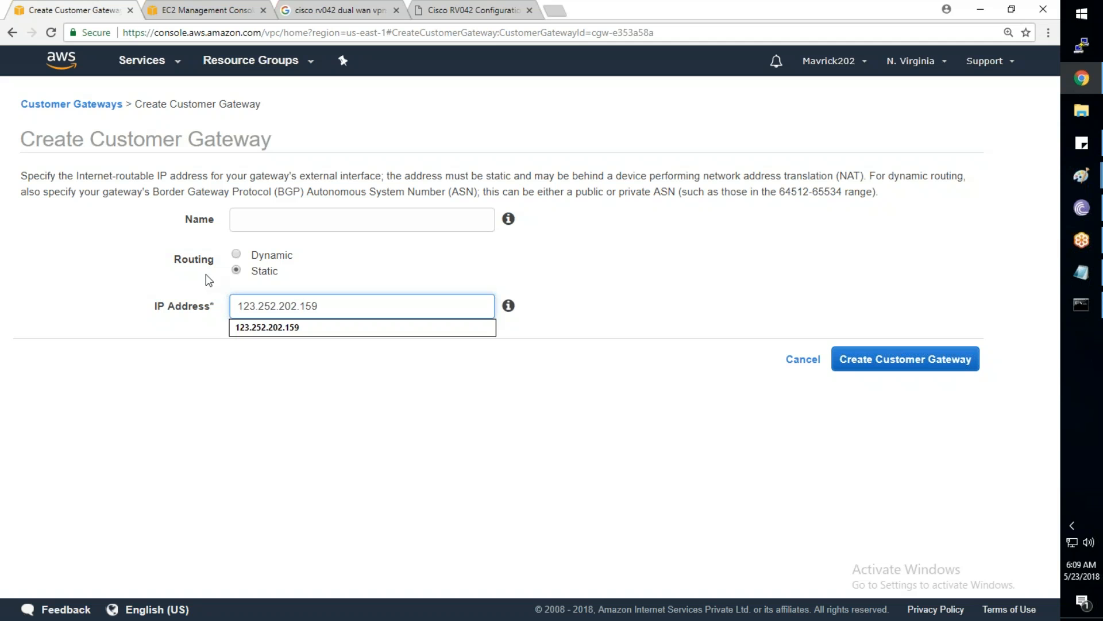
{"action": "left_click", "coordinate": [334, 220]}
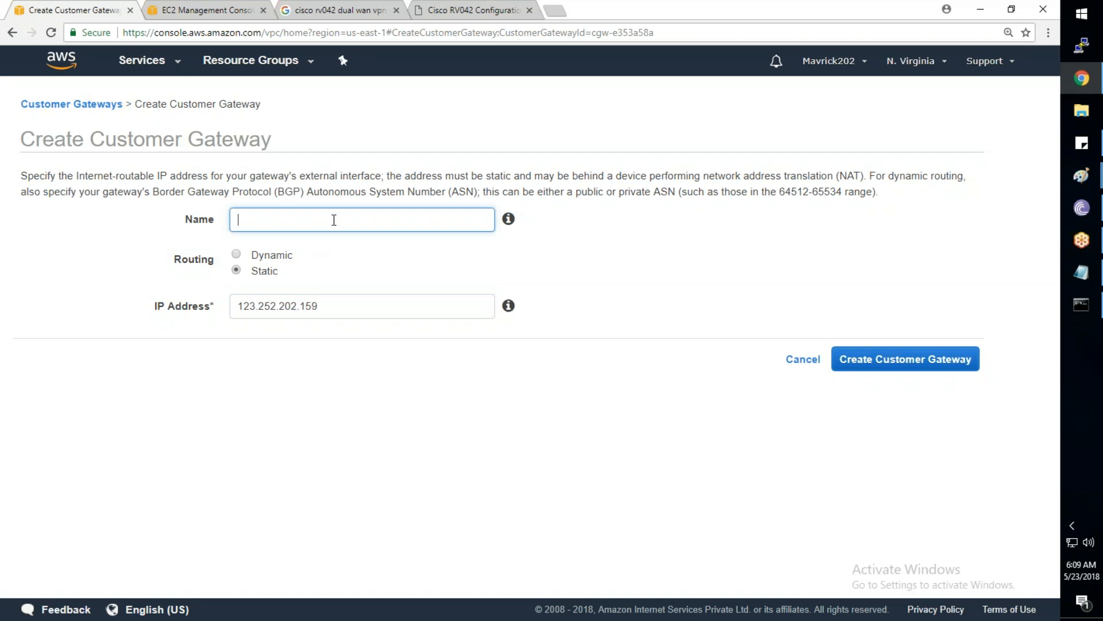
{"action": "type", "text": "MyHomeGateway"}
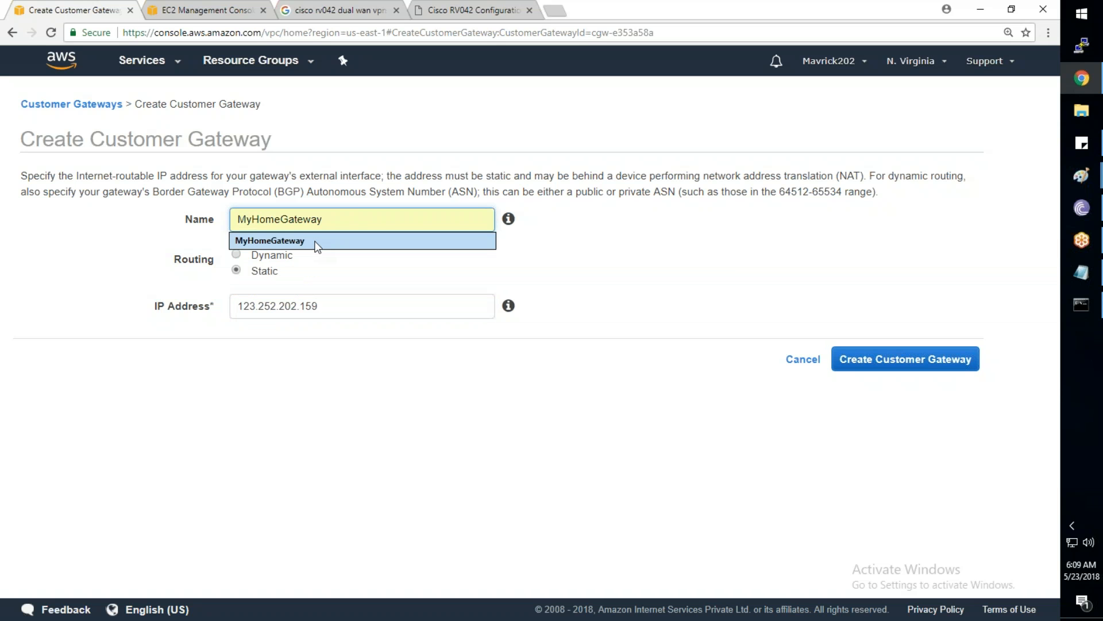
{"action": "left_click", "coordinate": [319, 240]}
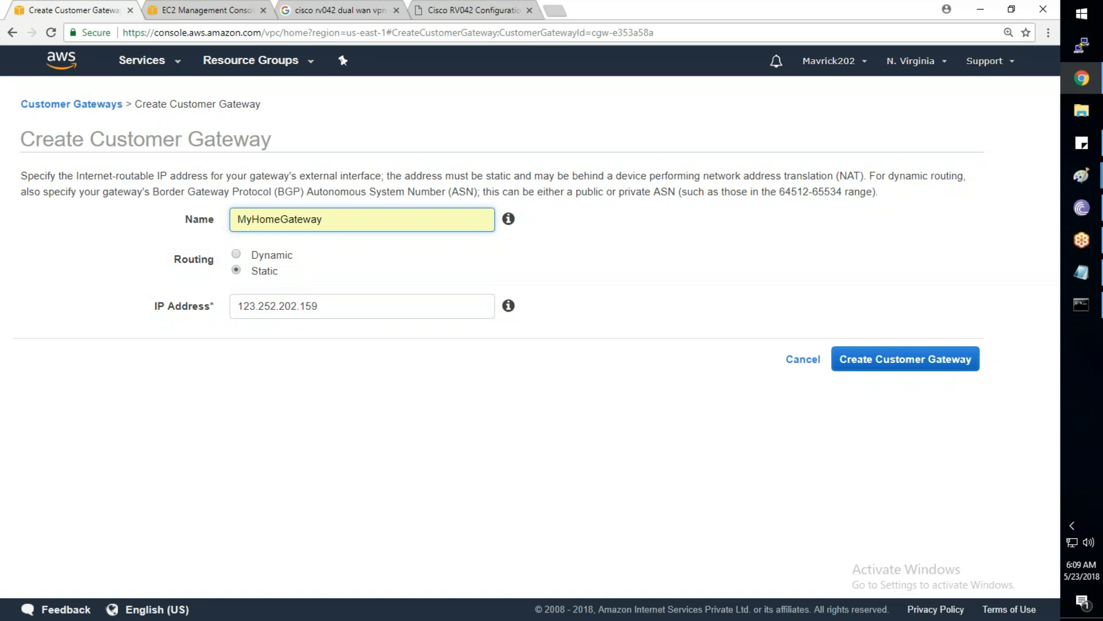
{"action": "key", "text": "BackSpace"}
{"action": "key", "text": "BackSpace"}
{"action": "key", "text": "BackSpace"}
{"action": "key", "text": "BackSpace"}
{"action": "key", "text": "BackSpace"}
{"action": "type", "text": "Router"}
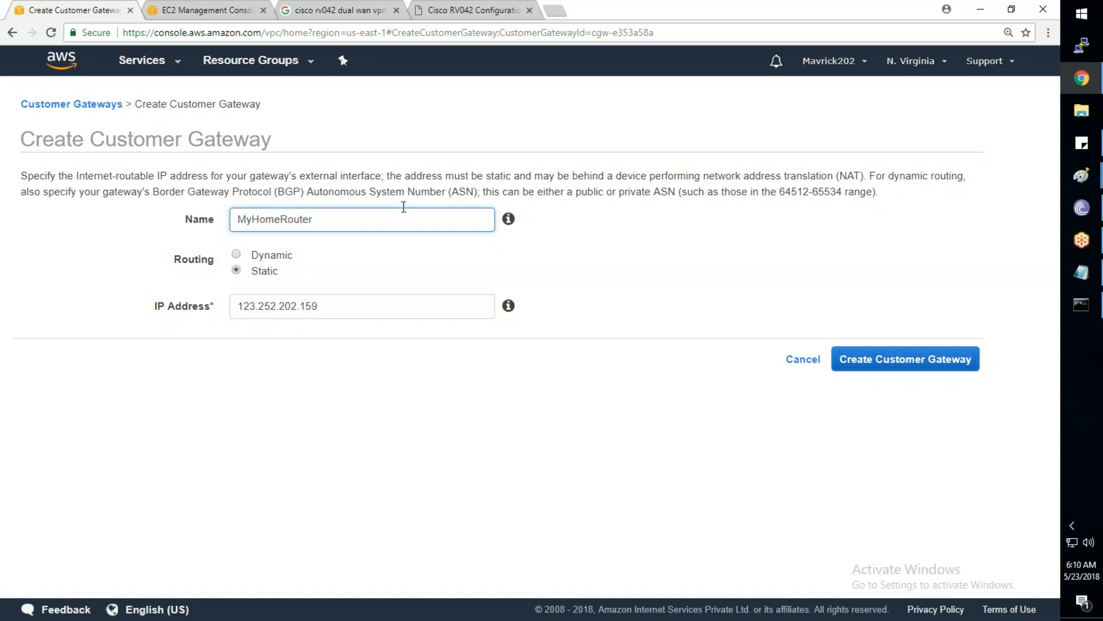
{"action": "left_click", "coordinate": [883, 359]}
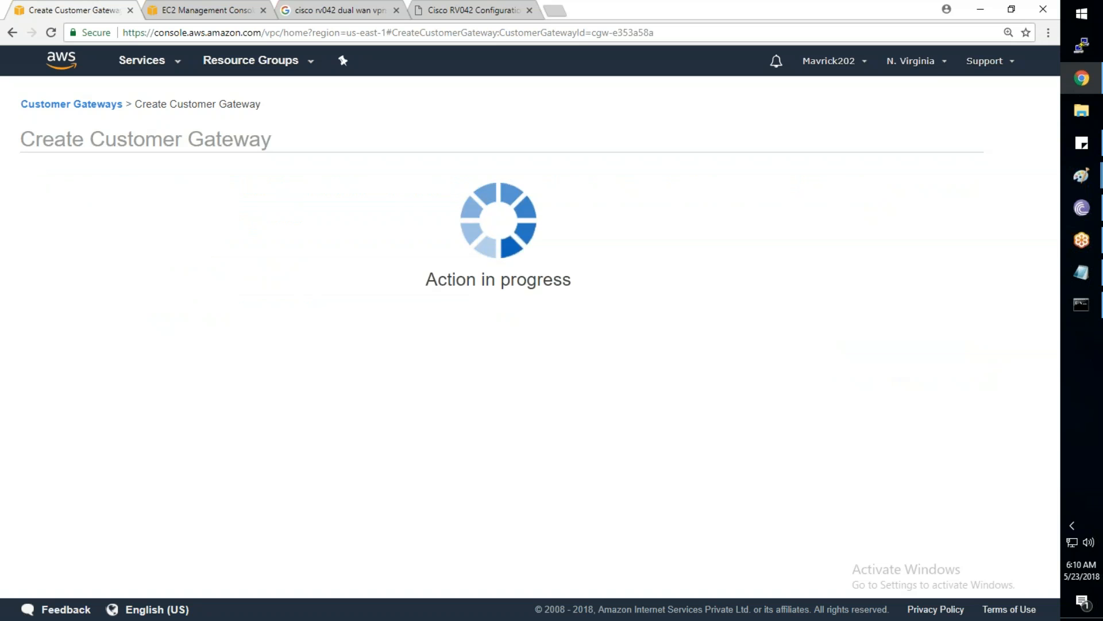
Refresh the customer gateway list to confirm MyHomeRouter (cgw-e3ff0e8a) is available
{"action": "left_click", "coordinate": [710, 273]}
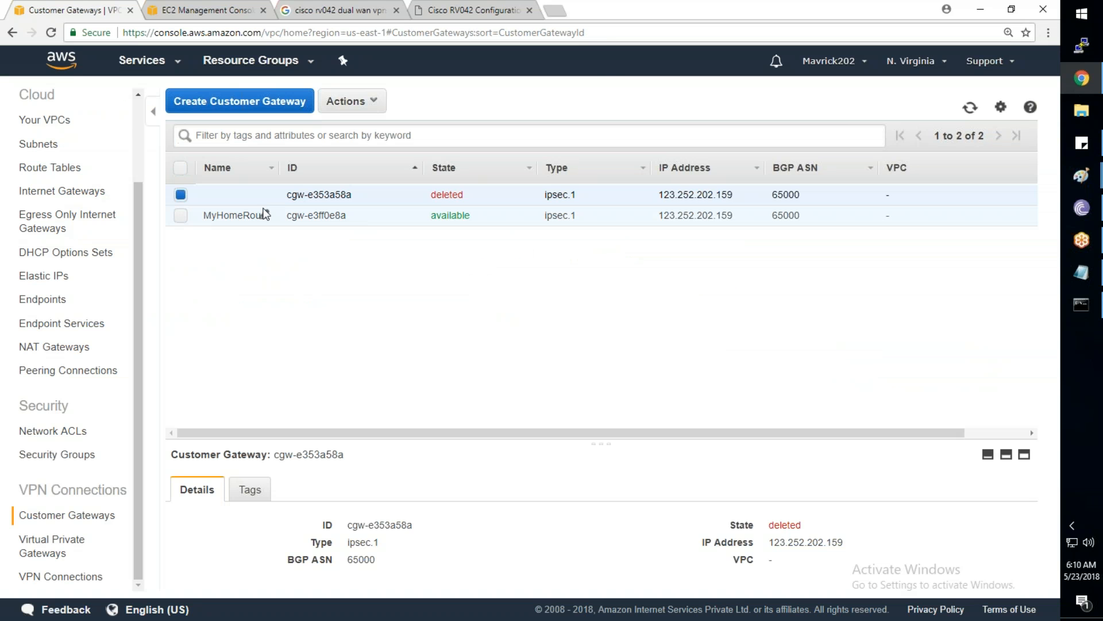
{"action": "left_click", "coordinate": [308, 222]}
{"action": "left_click", "coordinate": [356, 194]}
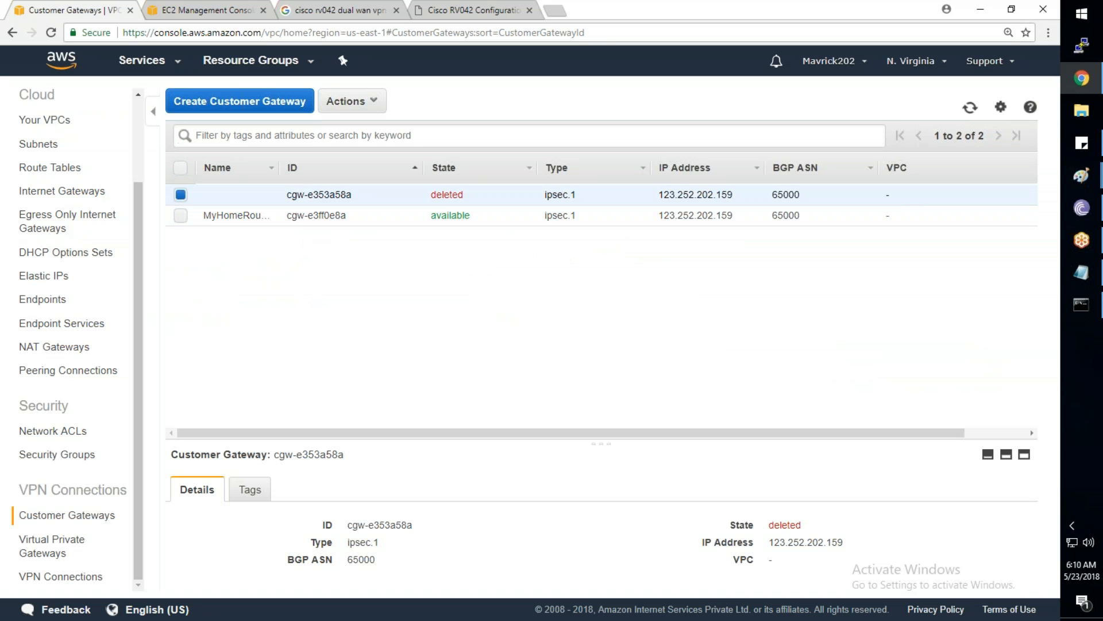
{"action": "left_click", "coordinate": [971, 108]}
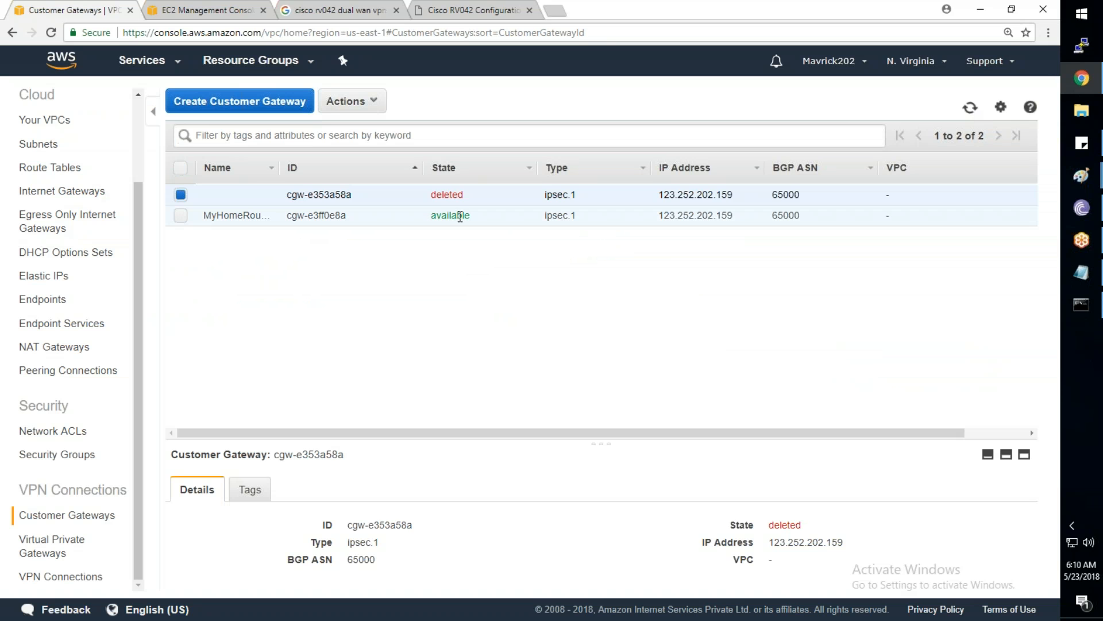
{"action": "left_click", "coordinate": [458, 217]}
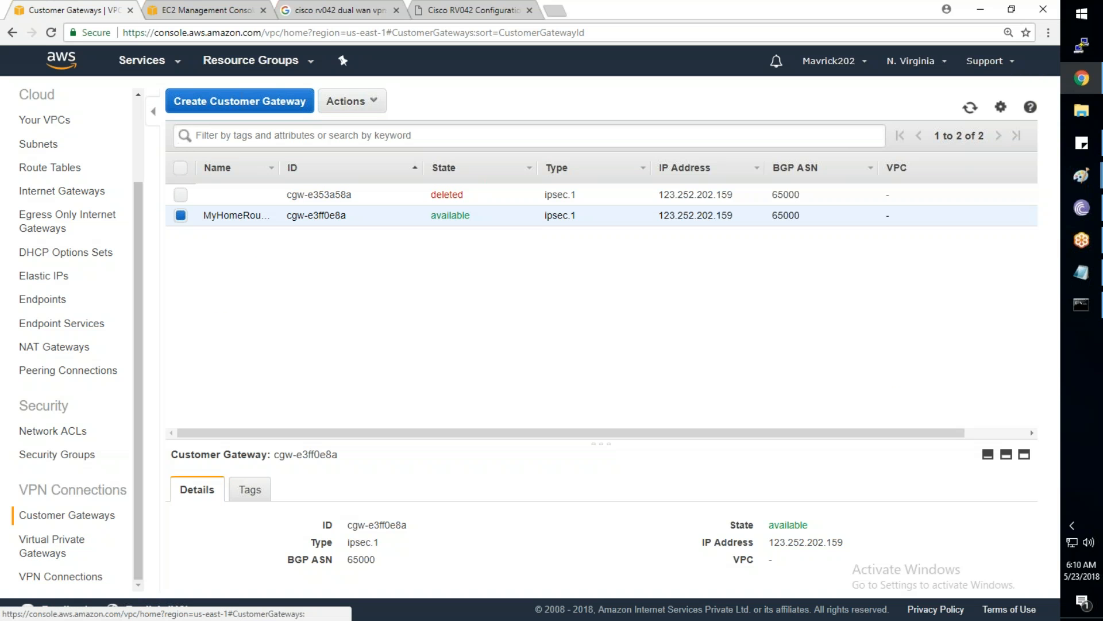
{"action": "left_click", "coordinate": [1084, 181]}
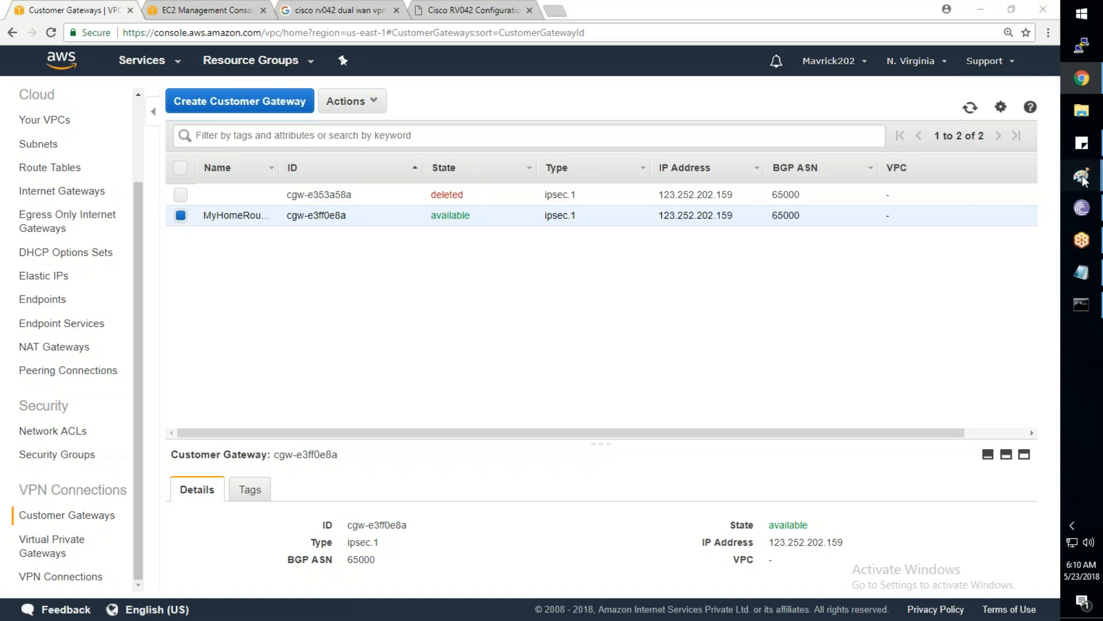
{"action": "left_click", "coordinate": [940, 392]}
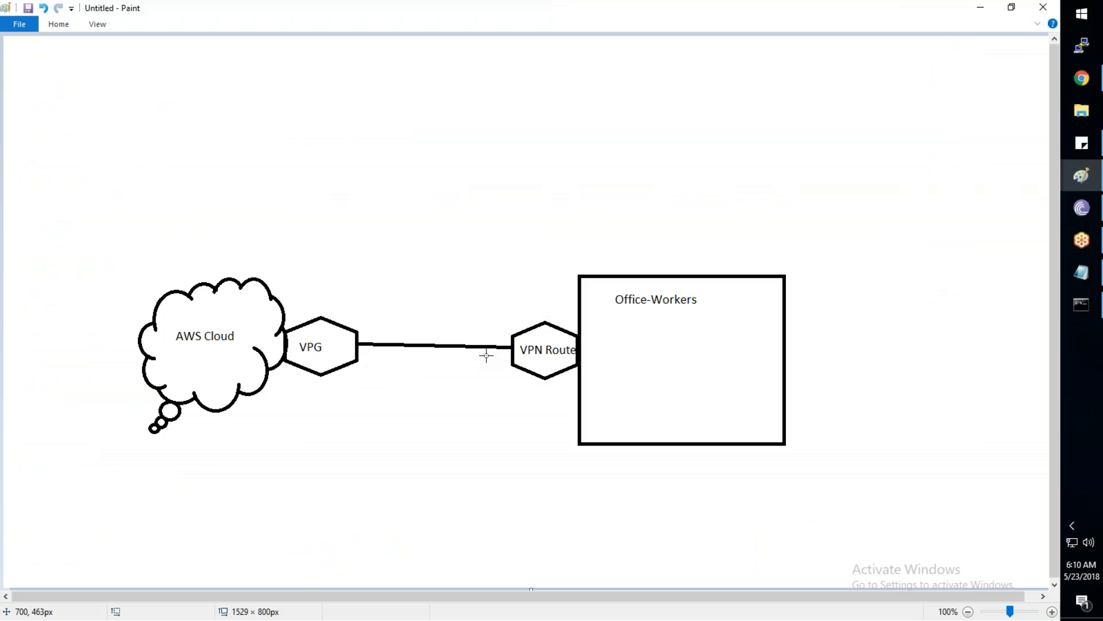
Create virtual private gateway MyVPG using the Amazon default ASN
{"action": "key", "text": "alt+Tab"}
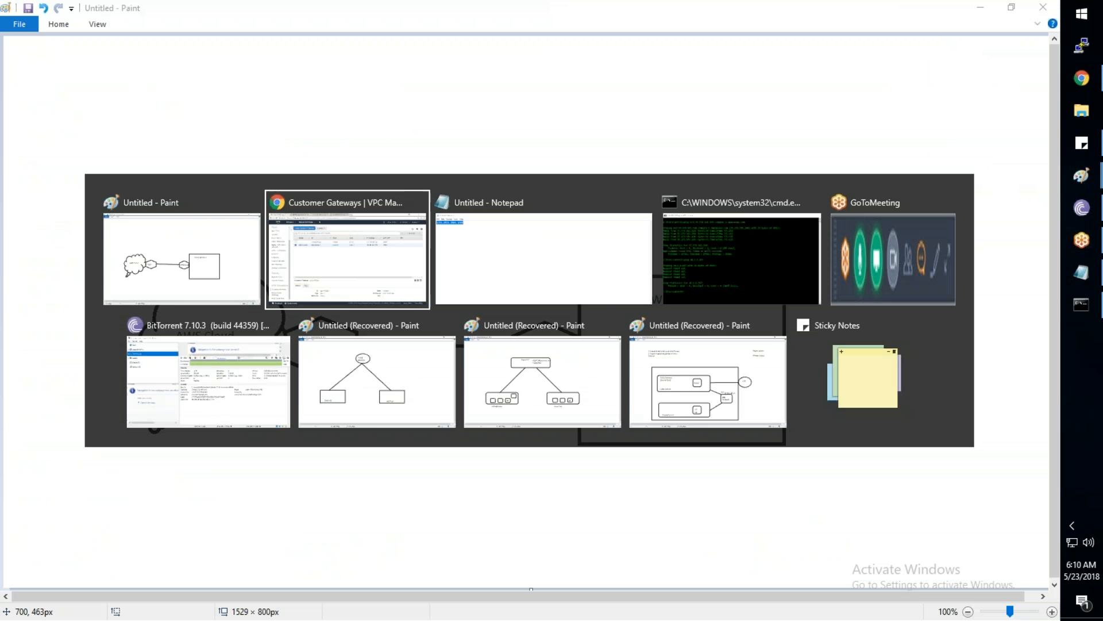
{"action": "left_click", "coordinate": [46, 546]}
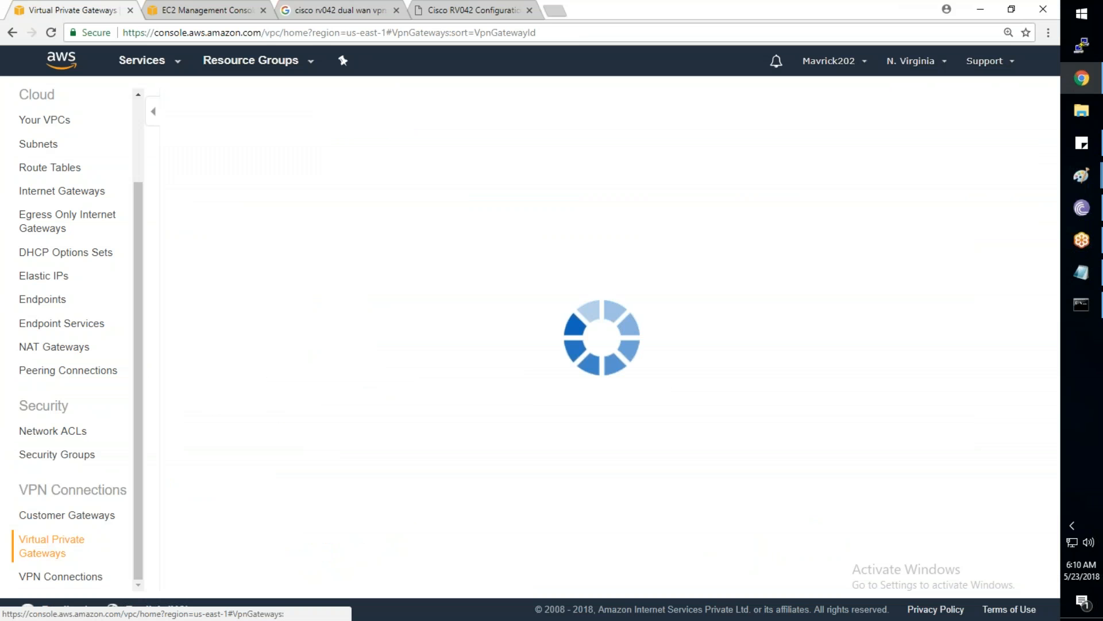
{"action": "left_click", "coordinate": [251, 101]}
{"action": "left_click", "coordinate": [285, 208]}
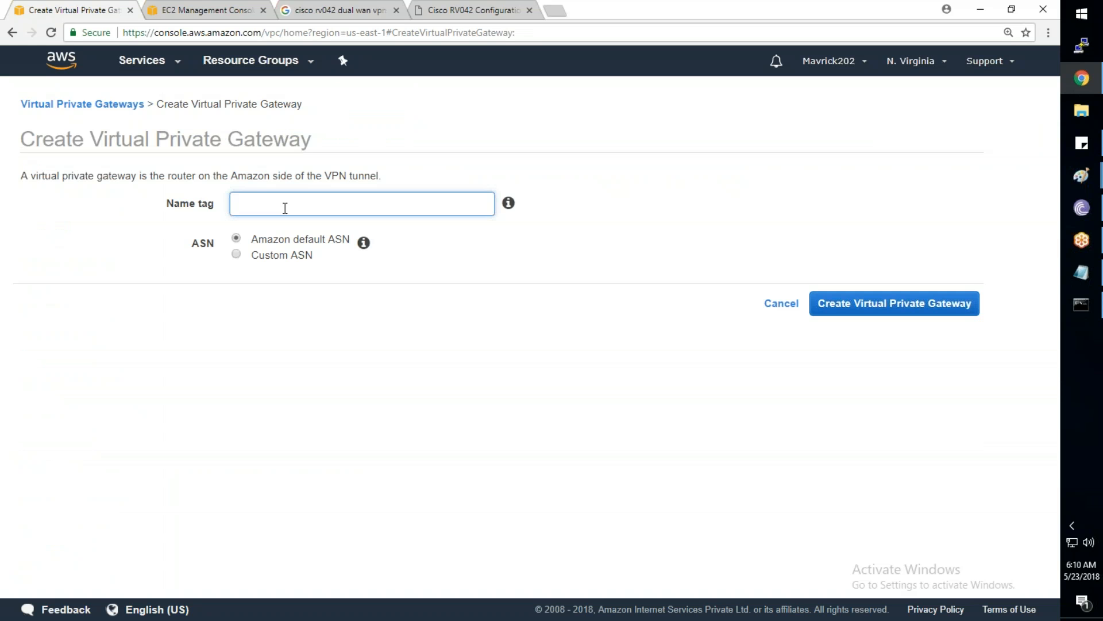
{"action": "type", "text": "M"}
{"action": "left_click", "coordinate": [248, 258]}
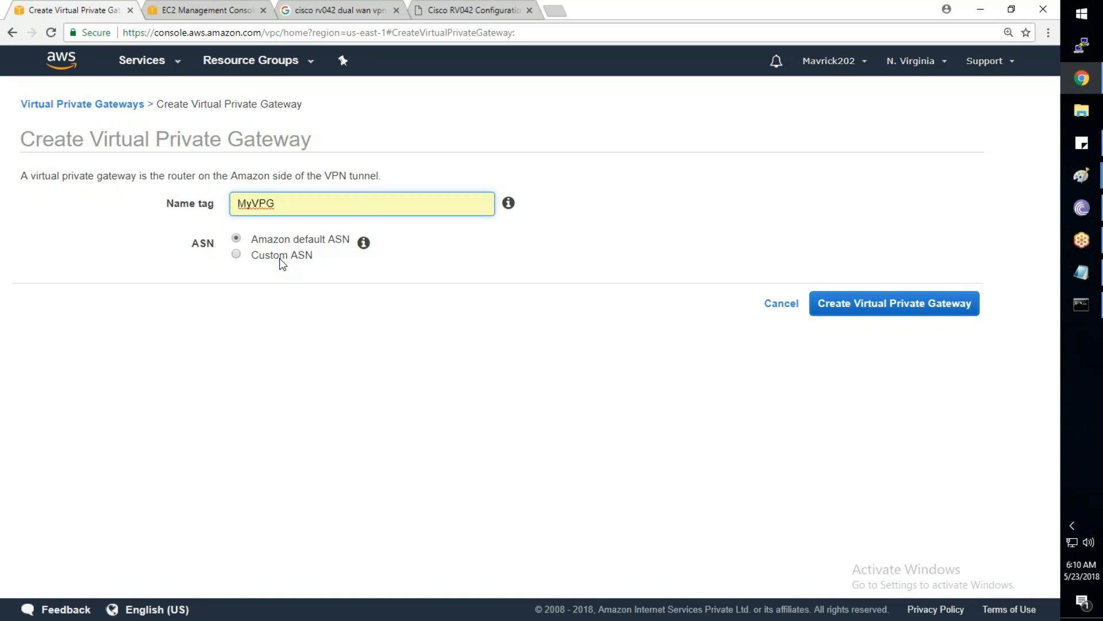
{"action": "left_click", "coordinate": [875, 312]}
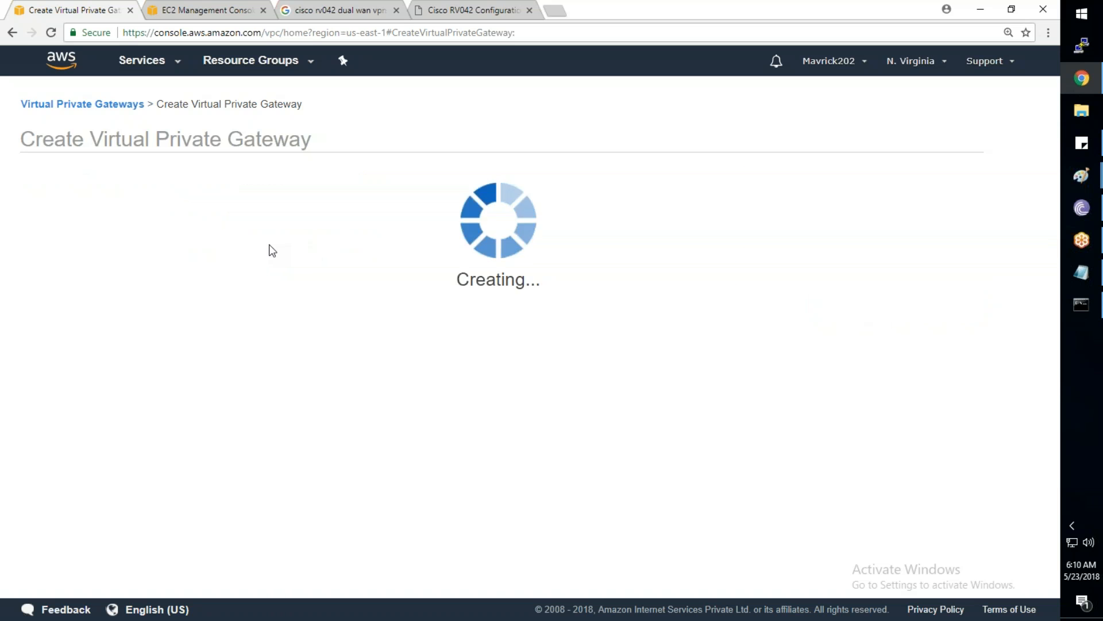
{"action": "left_click", "coordinate": [711, 273]}
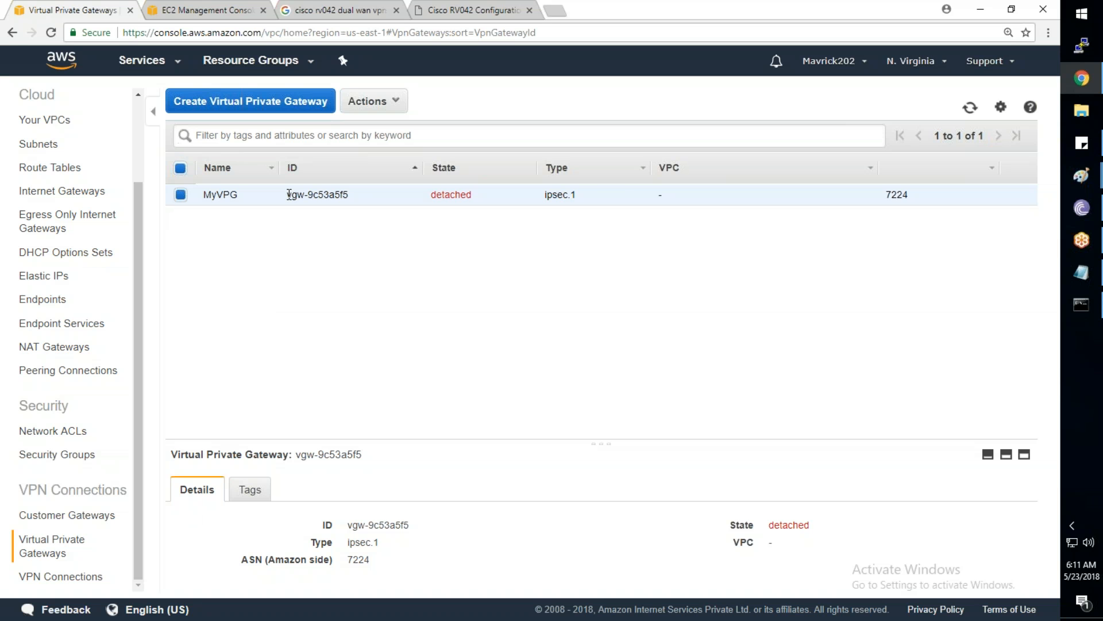
{"action": "right_click", "coordinate": [456, 187]}
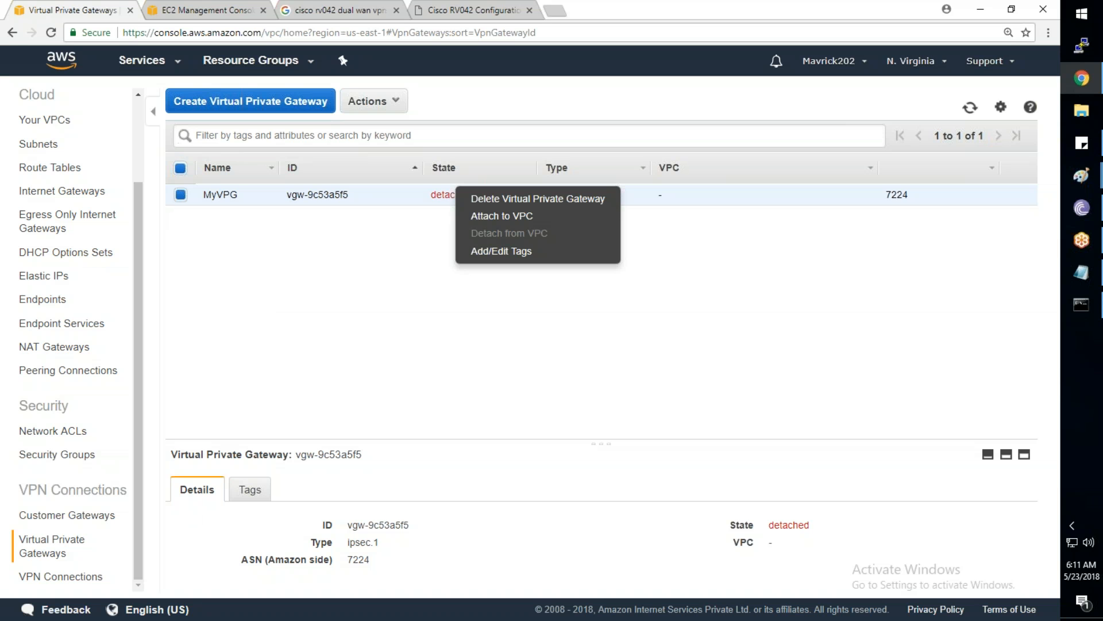
Attach MyVPG to VPC vpc-211c2d5a and refresh until its state shows attached
{"action": "left_click", "coordinate": [502, 215]}
{"action": "left_click", "coordinate": [384, 247]}
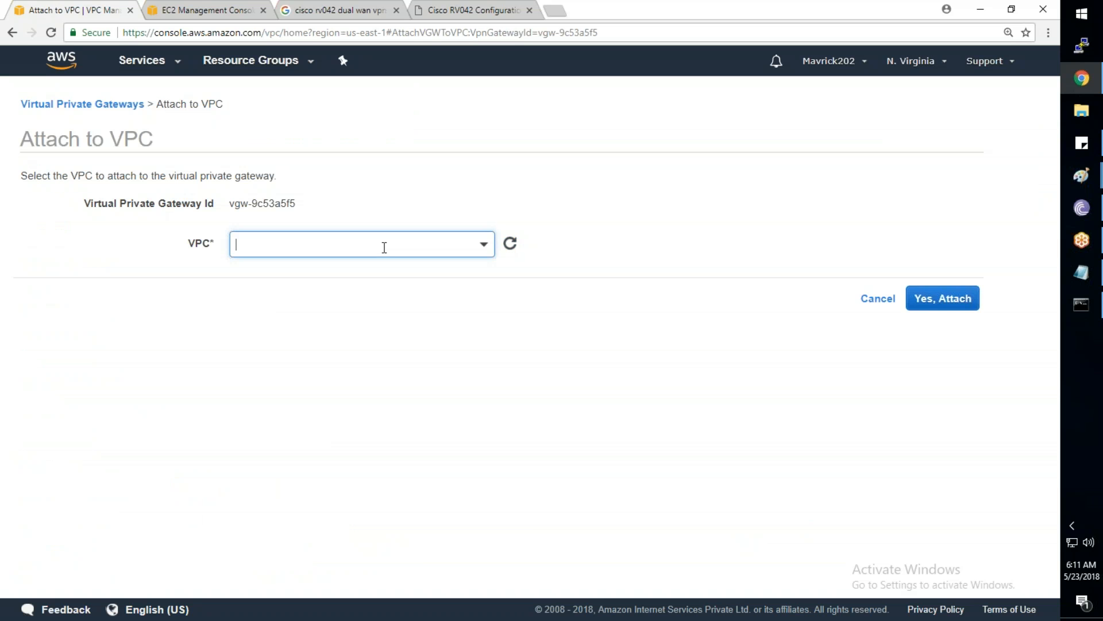
{"action": "left_click", "coordinate": [305, 315]}
{"action": "left_click", "coordinate": [951, 304]}
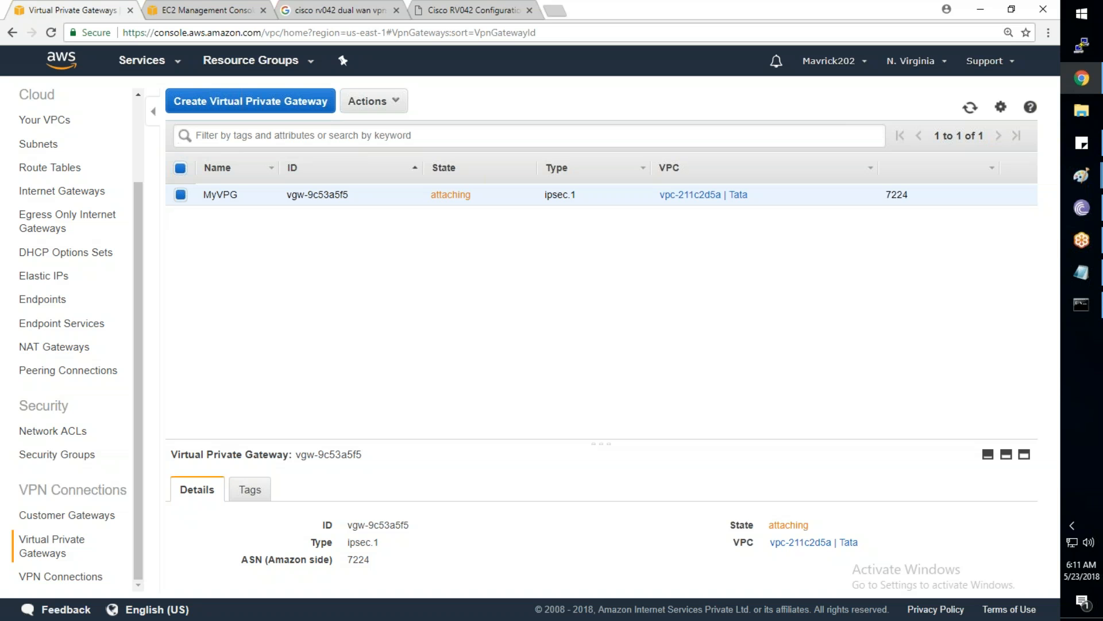
{"action": "left_click", "coordinate": [972, 108]}
{"action": "left_click", "coordinate": [965, 108]}
{"action": "mouse_move", "coordinate": [1086, 173]}
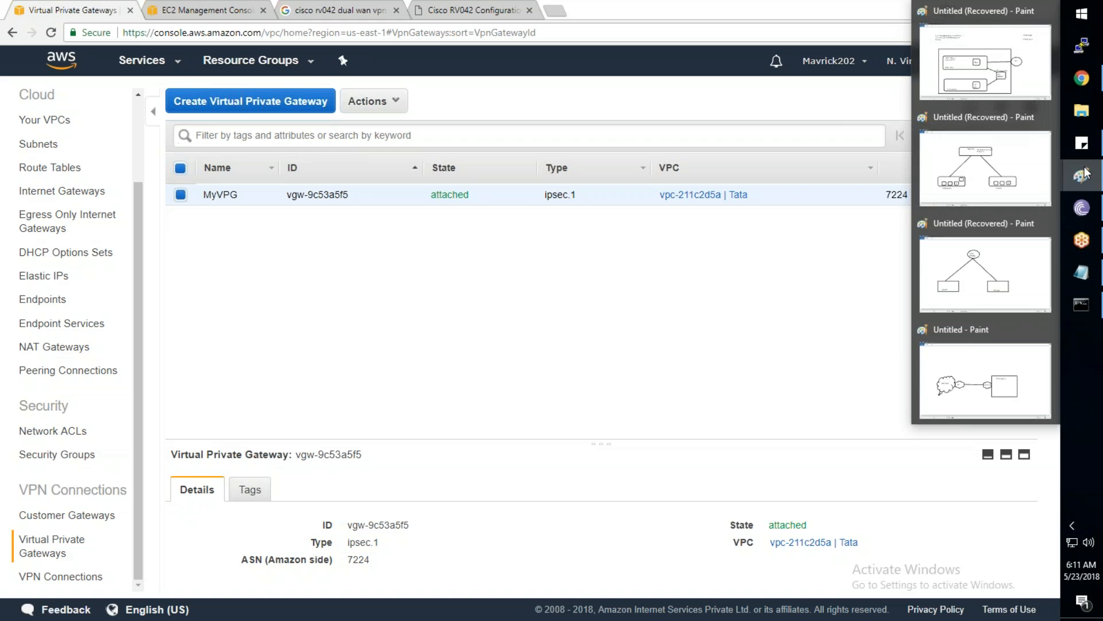
{"action": "left_click", "coordinate": [985, 379]}
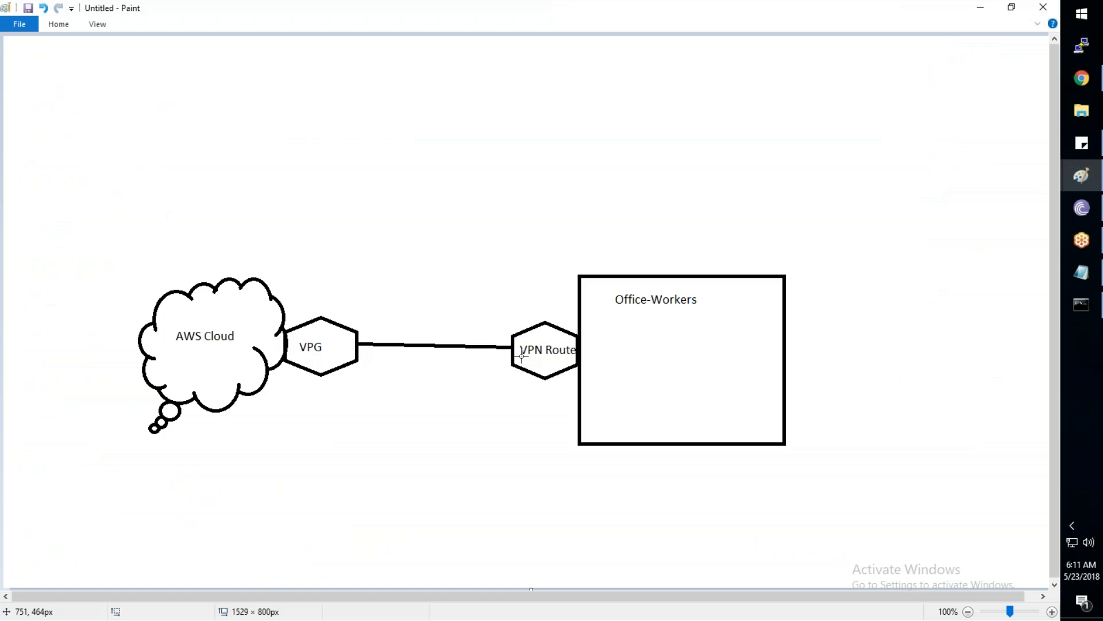
{"action": "key", "text": "alt+Tab"}
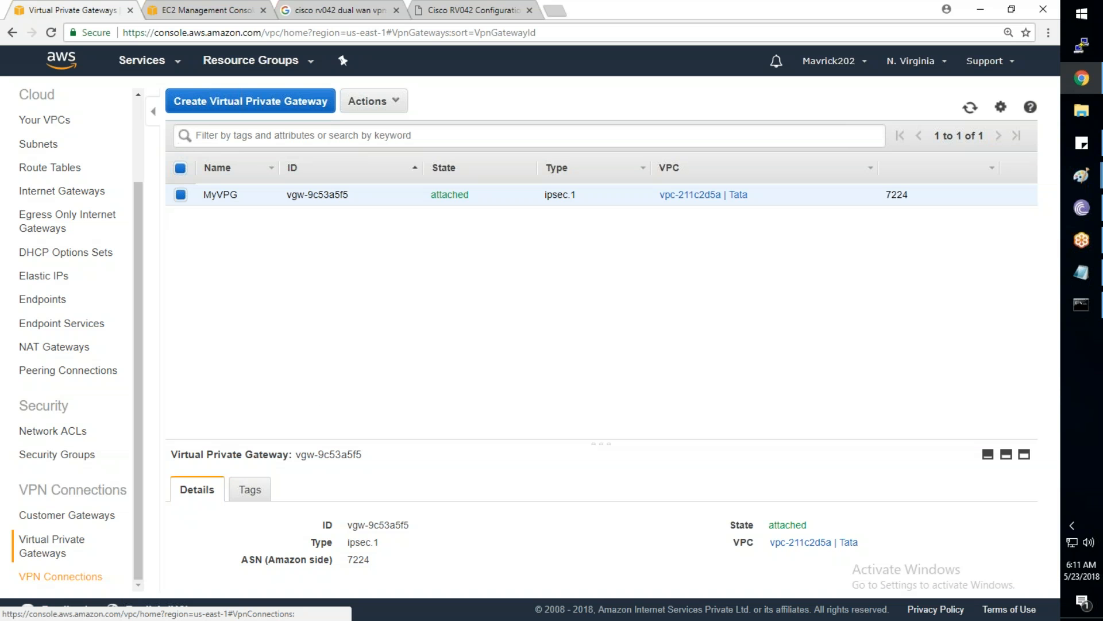
{"action": "left_click", "coordinate": [60, 576]}
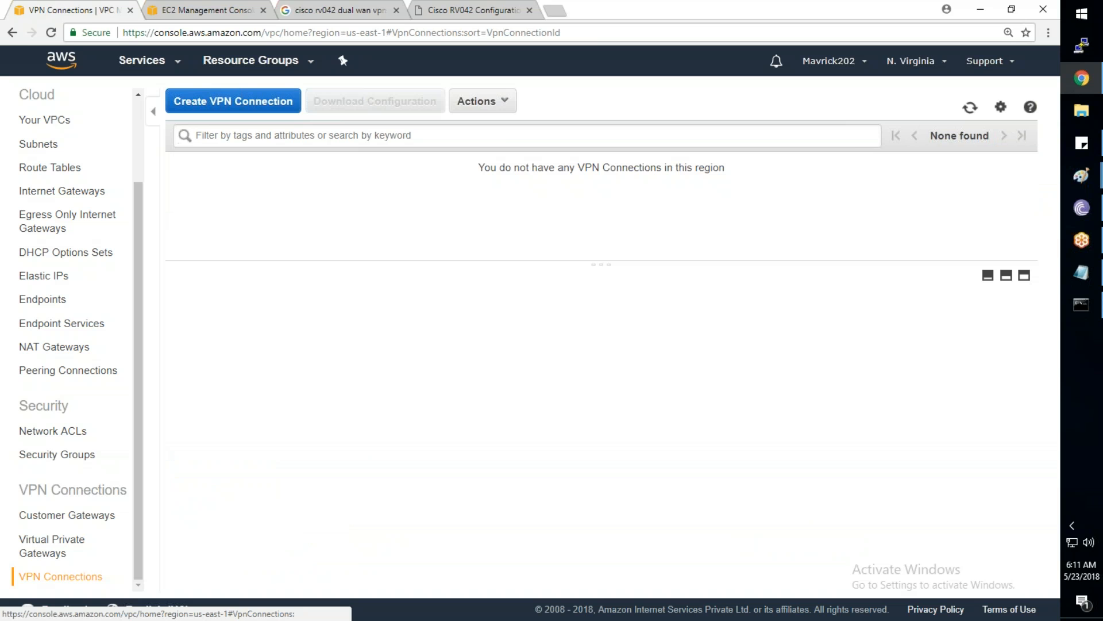
Name the VPN connection MyHome-to-AWS, select vgw-9c53a5f5 and cgw-e3ff0e8a, and choose static routing
{"action": "left_click", "coordinate": [230, 106]}
{"action": "left_click", "coordinate": [264, 232]}
{"action": "type", "text": "My"}
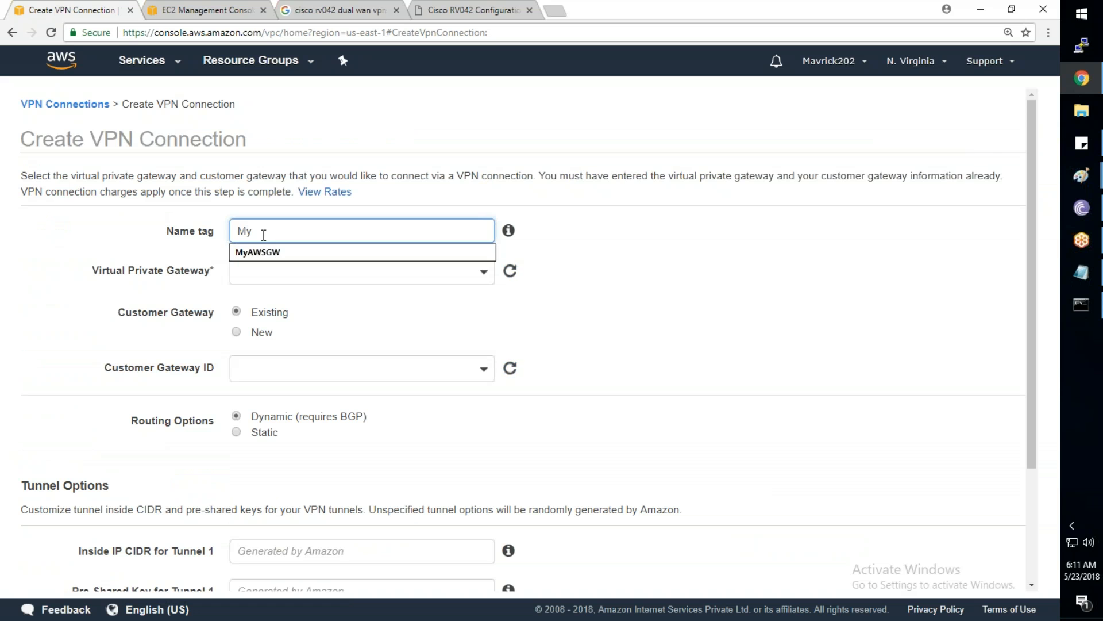
{"action": "type", "text": "Home-"}
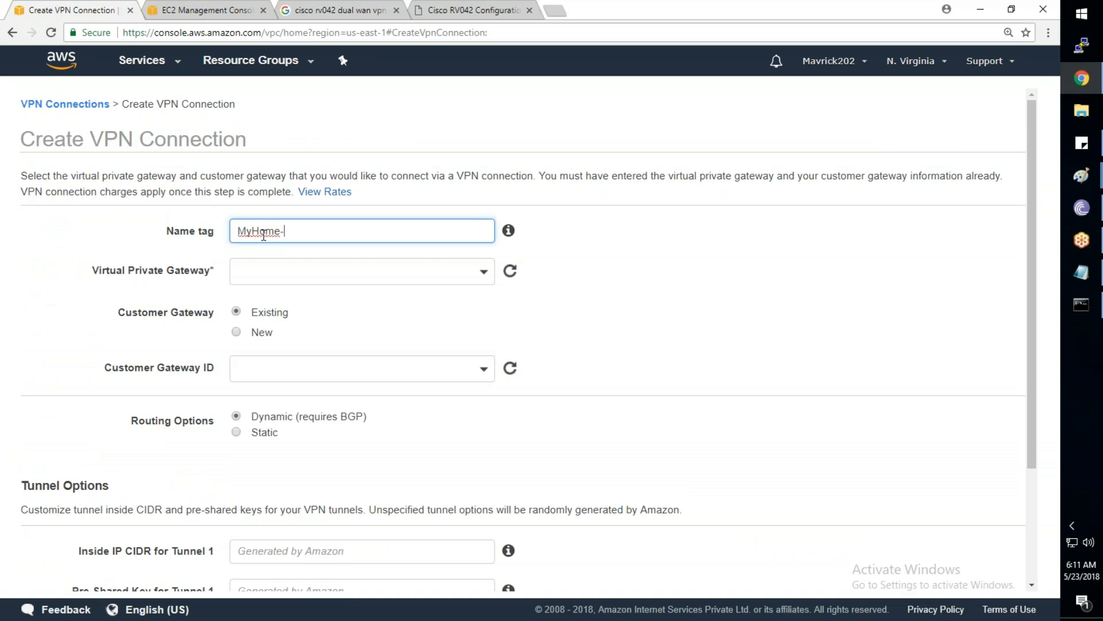
{"action": "type", "text": "to-AWS"}
{"action": "left_click", "coordinate": [415, 271]}
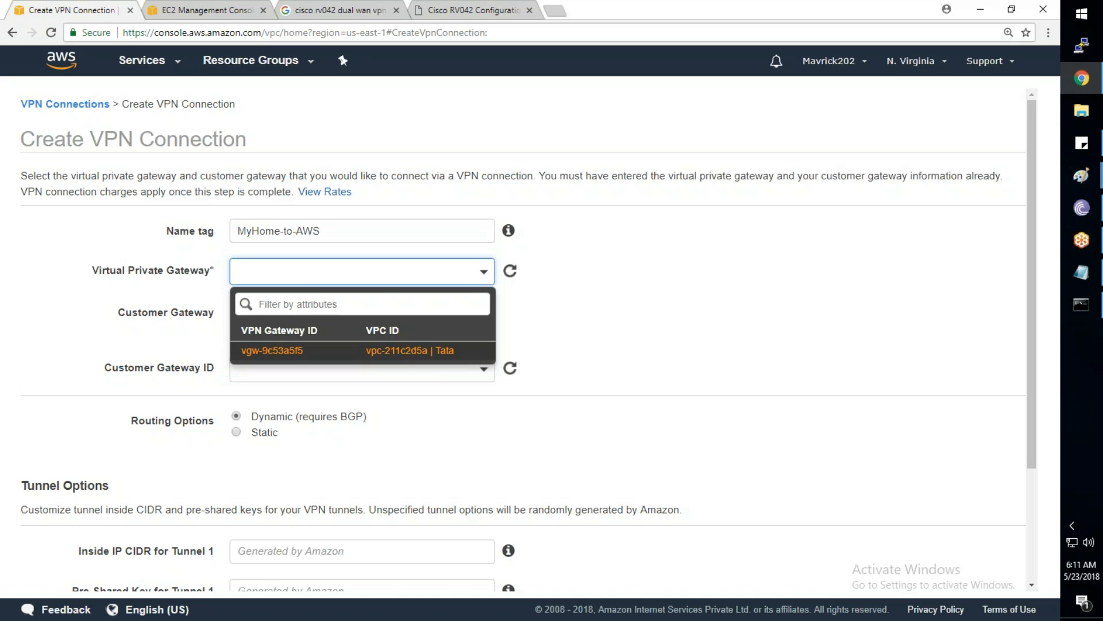
{"action": "left_click", "coordinate": [419, 352]}
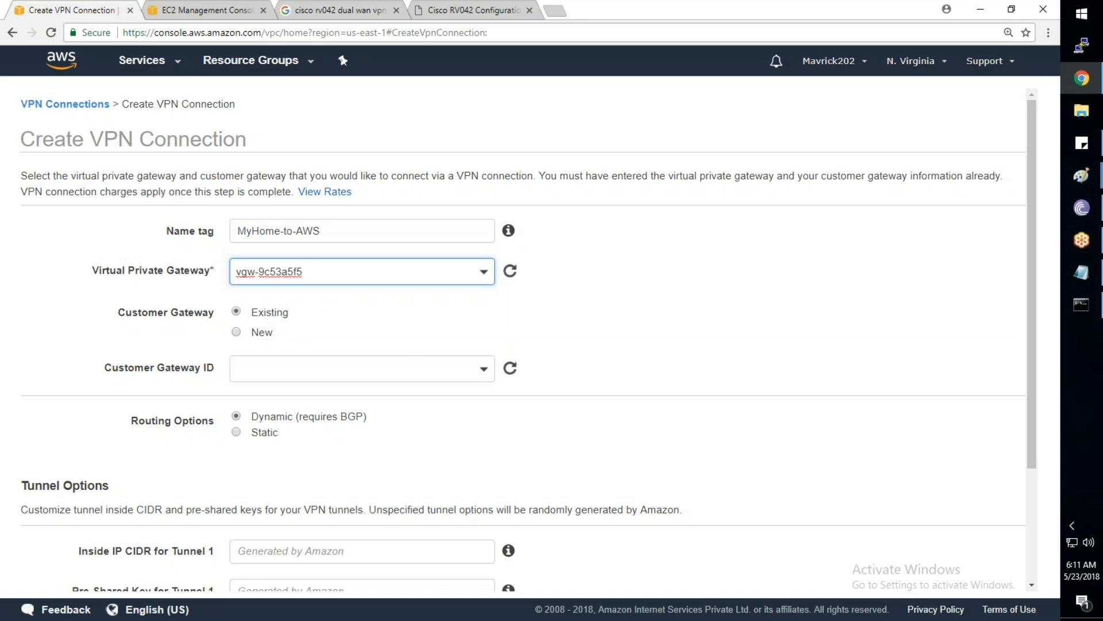
{"action": "left_click", "coordinate": [386, 368]}
{"action": "left_click", "coordinate": [386, 448]}
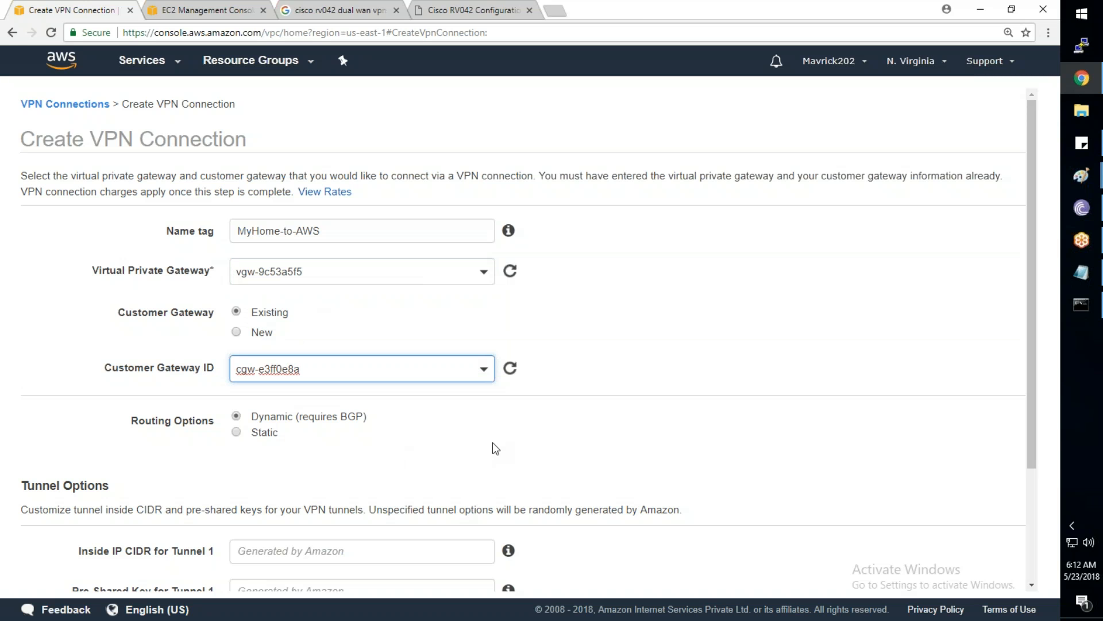
{"action": "left_click", "coordinate": [236, 433]}
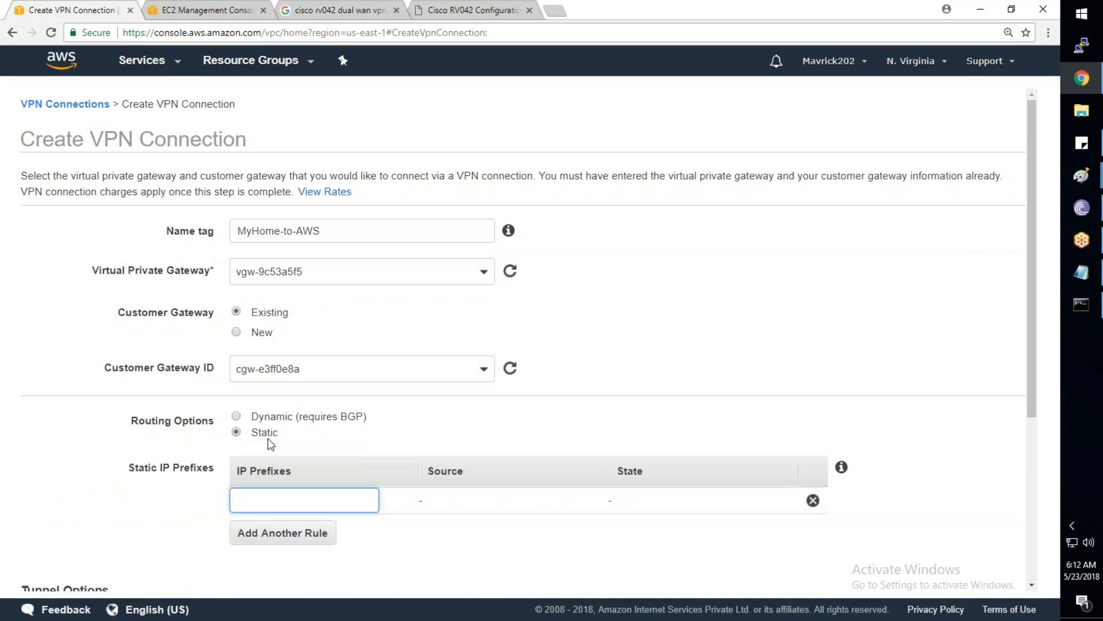
{"action": "scroll", "coordinate": [268, 438], "scroll_direction": "down", "scroll_amount": 2}
{"action": "scroll", "coordinate": [268, 438], "scroll_direction": "down", "scroll_amount": 1}
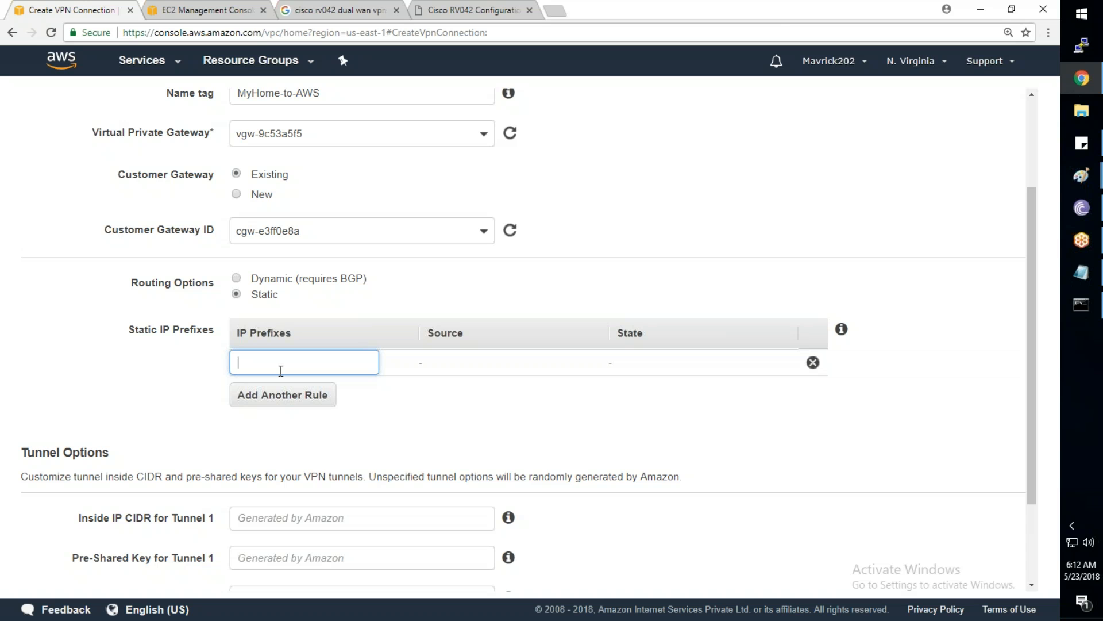
{"action": "key", "text": "super+r"}
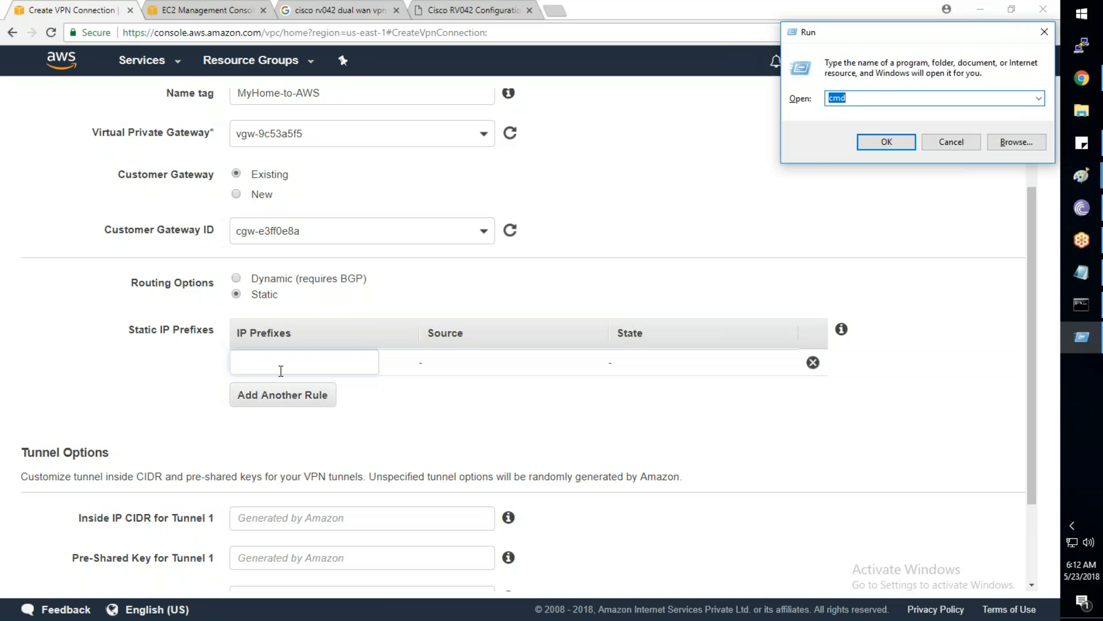
Run ipconfig in Command Prompt to confirm IPv4 192.168.1.152 with mask 255.255.255.0
{"action": "type", "text": "cmd"}
{"action": "key", "text": "Return"}
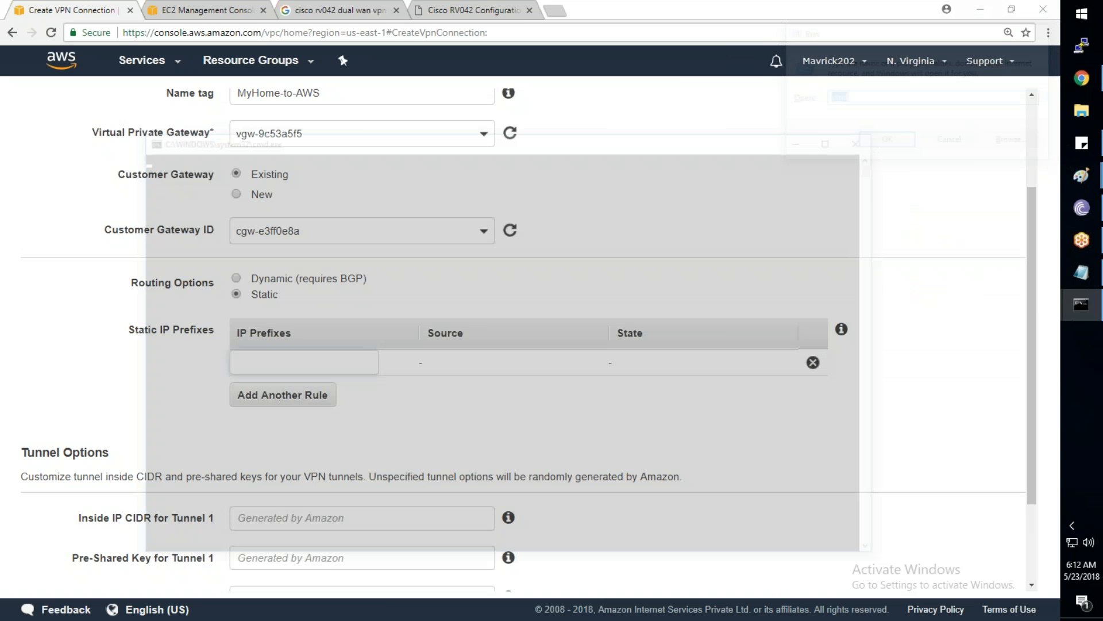
{"action": "type", "text": "ipconfig"}
{"action": "key", "text": "Return"}
{"action": "scroll", "coordinate": [503, 354], "scroll_direction": "up", "scroll_amount": 3}
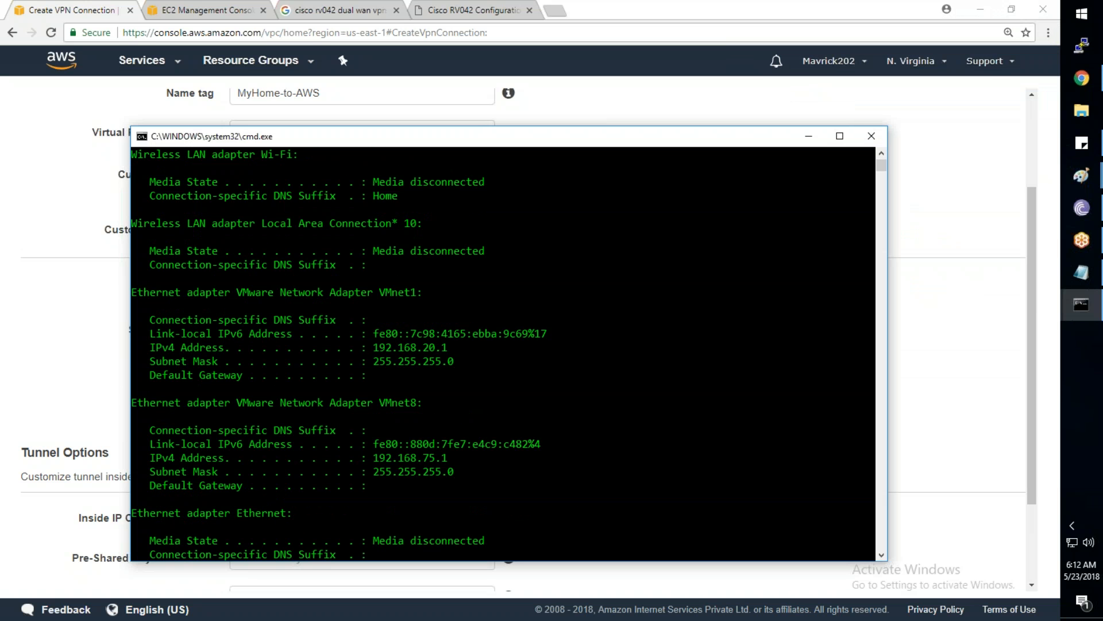
{"action": "scroll", "coordinate": [402, 345], "scroll_direction": "up", "scroll_amount": 5}
{"action": "left_click_drag", "start_coordinate": [373, 319], "coordinate": [441, 335]}
{"action": "left_click", "coordinate": [866, 140]}
Enter static prefix 192.168.1.0/24, create the VPN connection, and refresh until vpn-766d7317 appears pending
{"action": "type", "text": "192.168.1."}
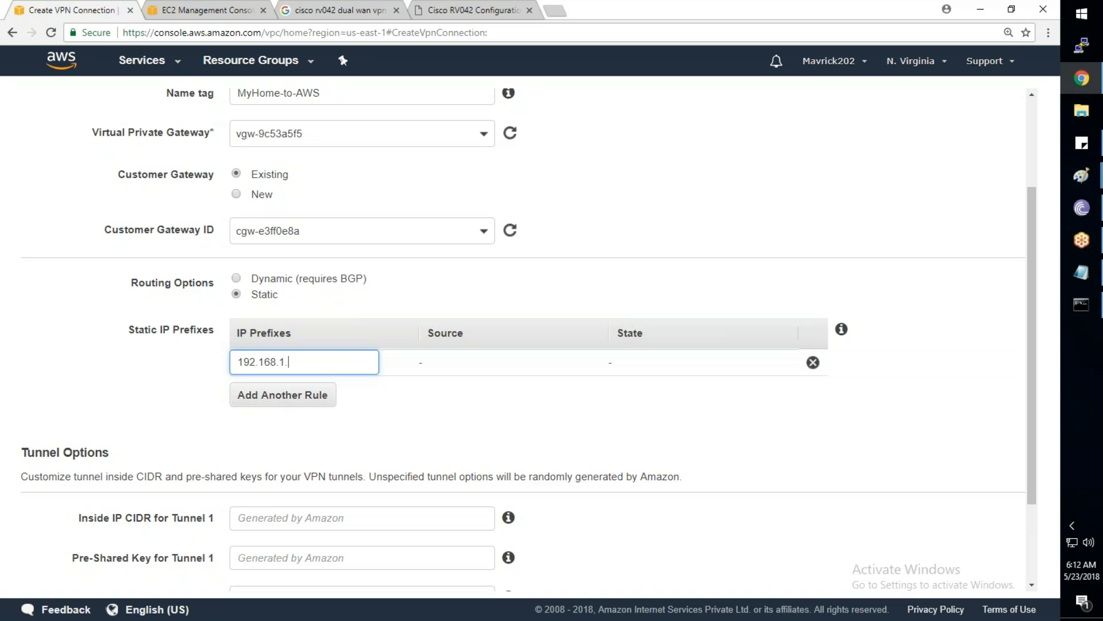
{"action": "type", "text": "0/24"}
{"action": "key", "text": "Tab"}
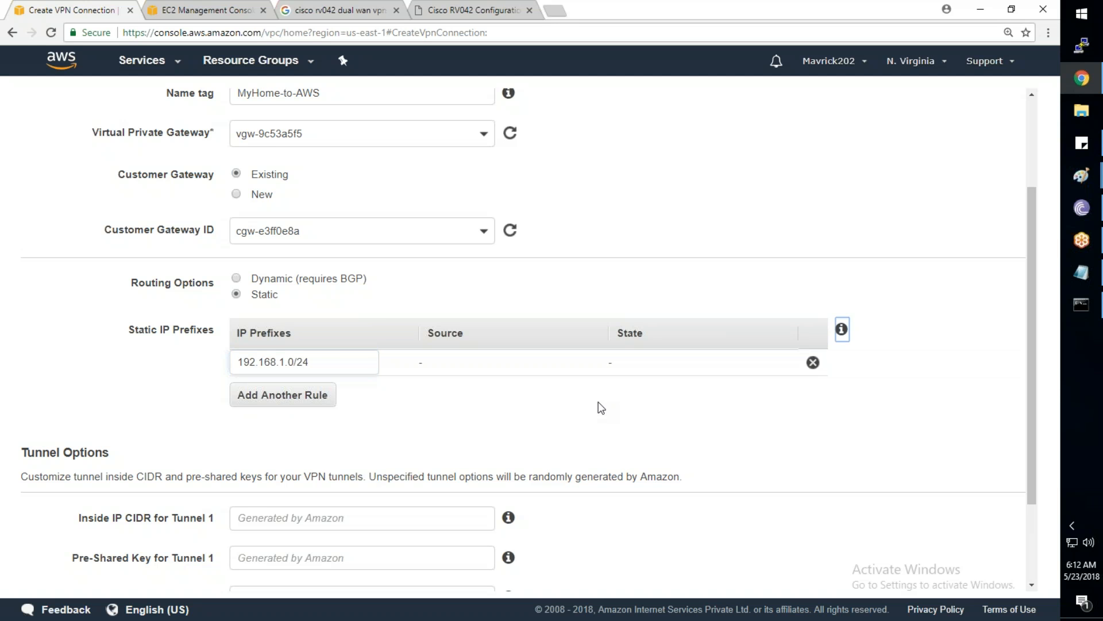
{"action": "left_click", "coordinate": [595, 416]}
{"action": "scroll", "coordinate": [597, 424], "scroll_direction": "down", "scroll_amount": 2}
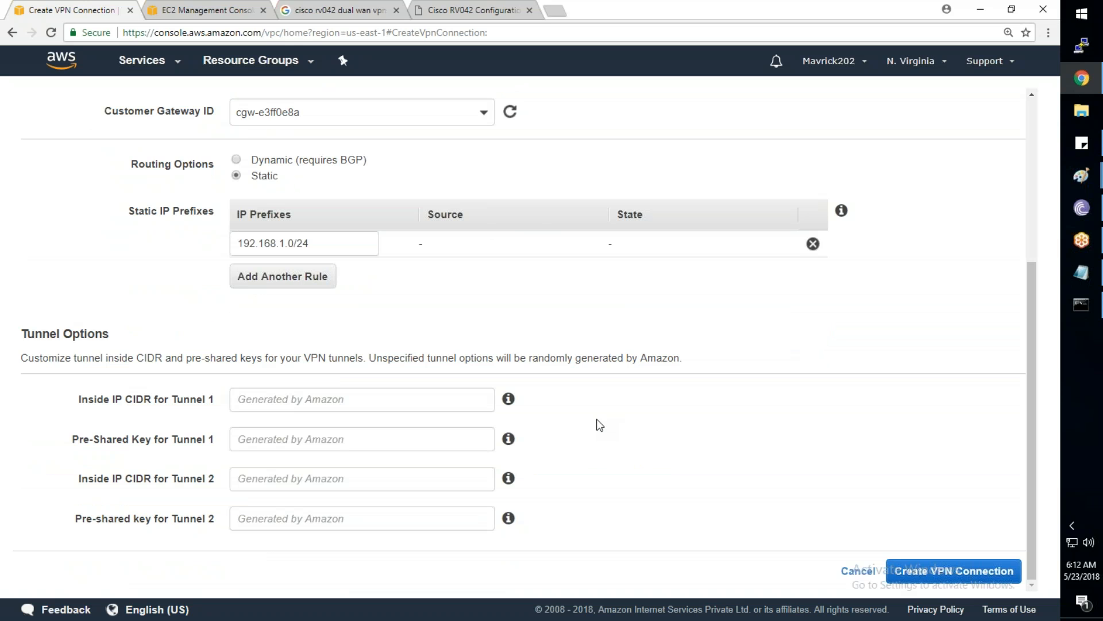
{"action": "left_click", "coordinate": [908, 571]}
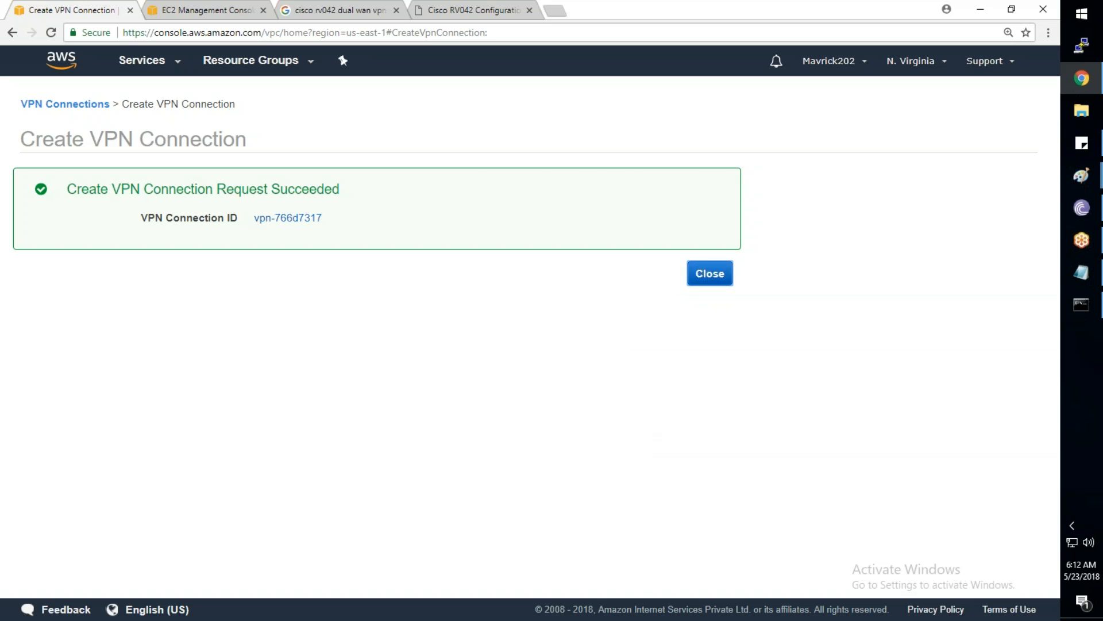
{"action": "left_click", "coordinate": [702, 272]}
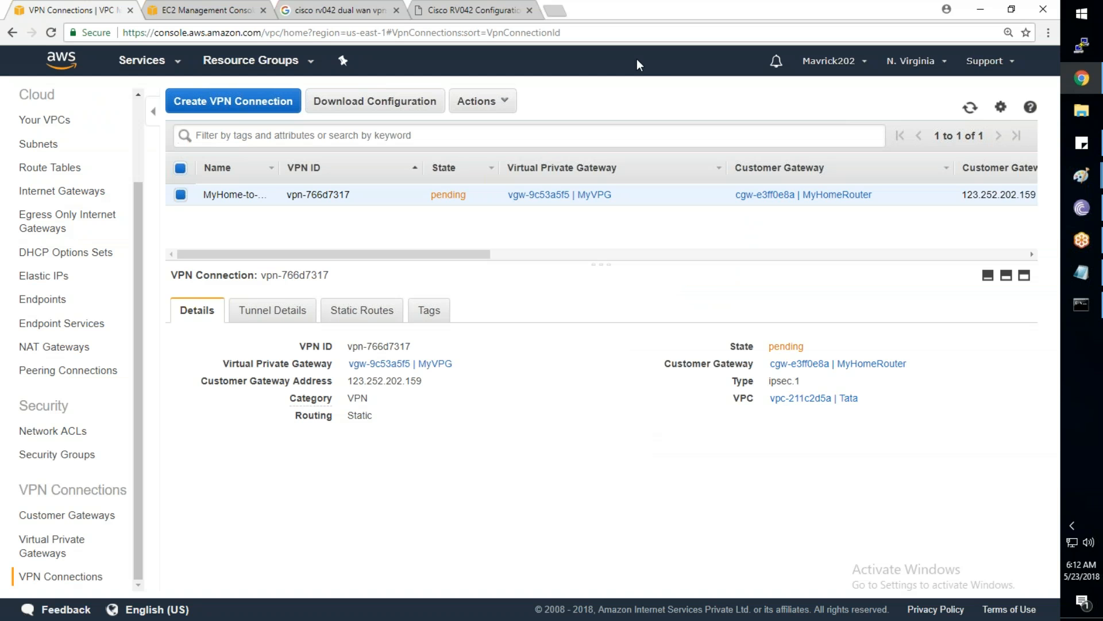
{"action": "left_click", "coordinate": [971, 108]}
{"action": "left_click", "coordinate": [970, 108]}
Delete the ToAzure tunnel in the RV042 VPN Summary, leaving 0 tunnels, then return to AWS
{"action": "left_click", "coordinate": [461, 10]}
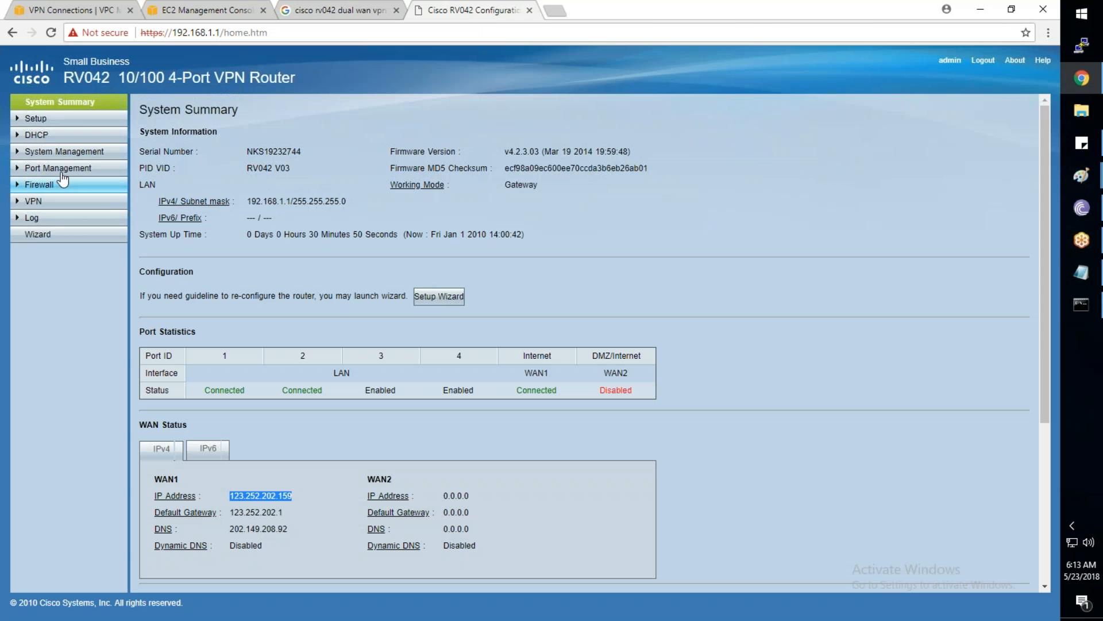
{"action": "left_click", "coordinate": [50, 206]}
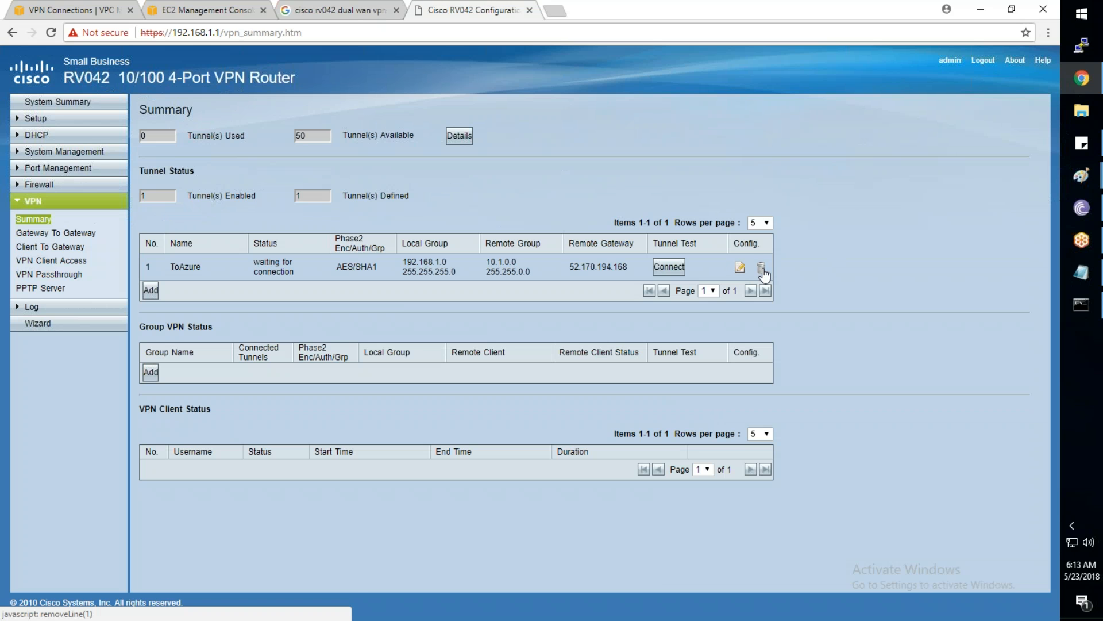
{"action": "left_click", "coordinate": [761, 268]}
{"action": "left_click", "coordinate": [594, 108]}
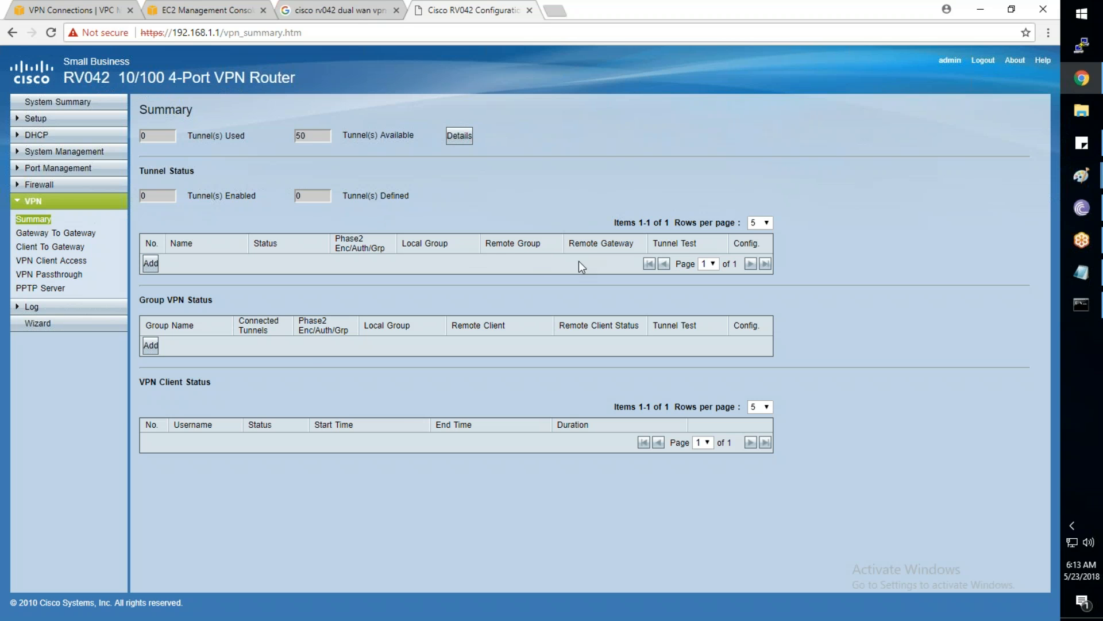
{"action": "left_click", "coordinate": [54, 12]}
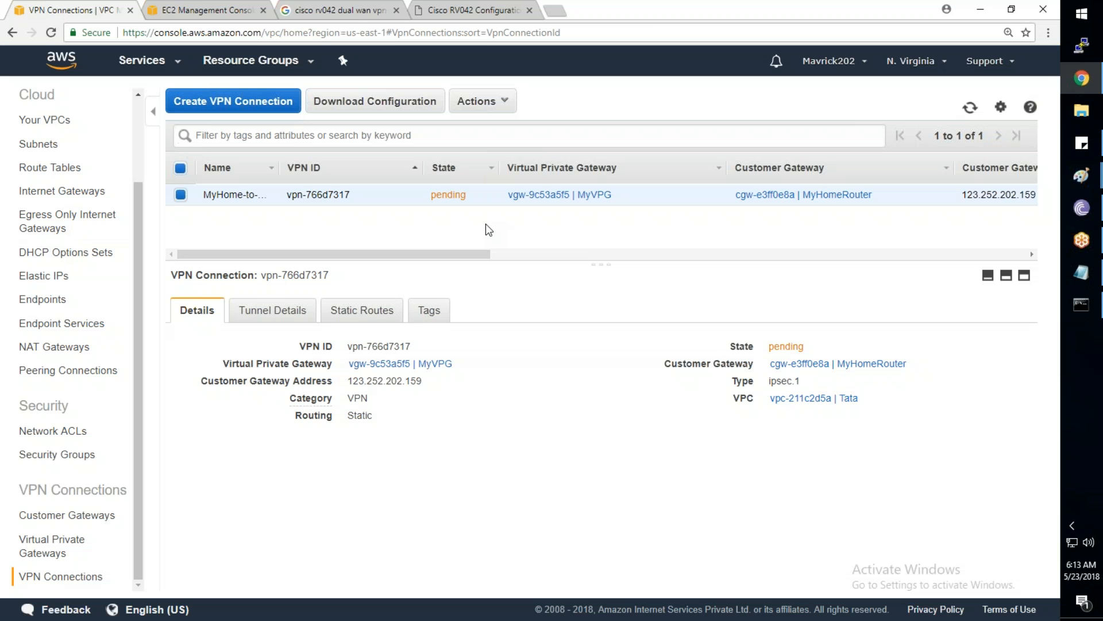
Refresh the VPN list and bring up the Download Configuration dialog for vpn-766d7317
{"action": "left_click", "coordinate": [971, 108]}
{"action": "left_click", "coordinate": [417, 113]}
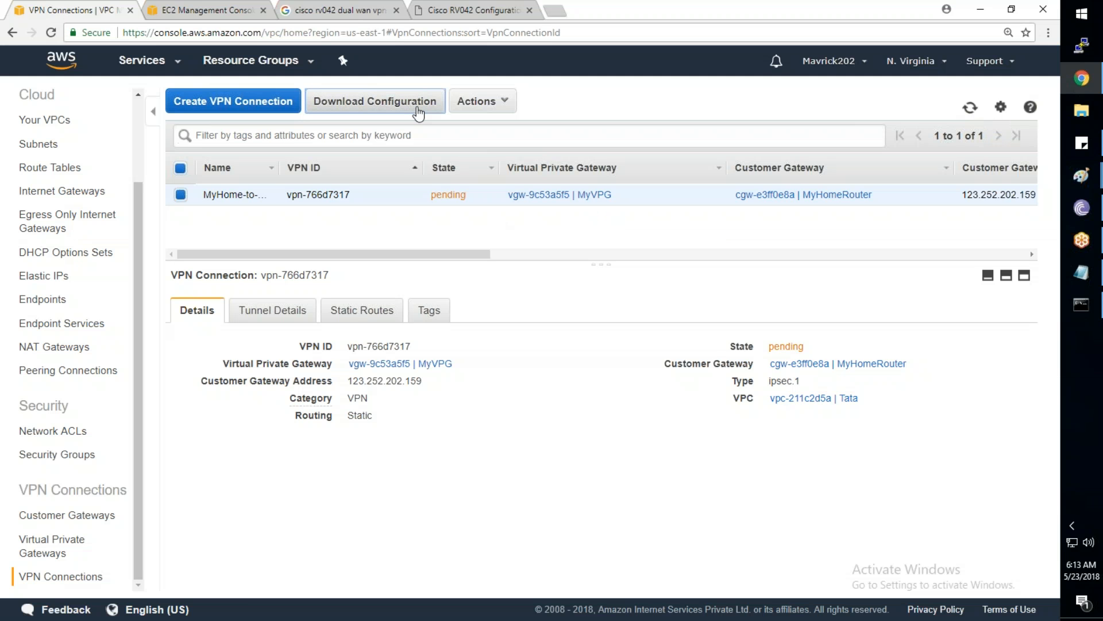
{"action": "left_click", "coordinate": [418, 112]}
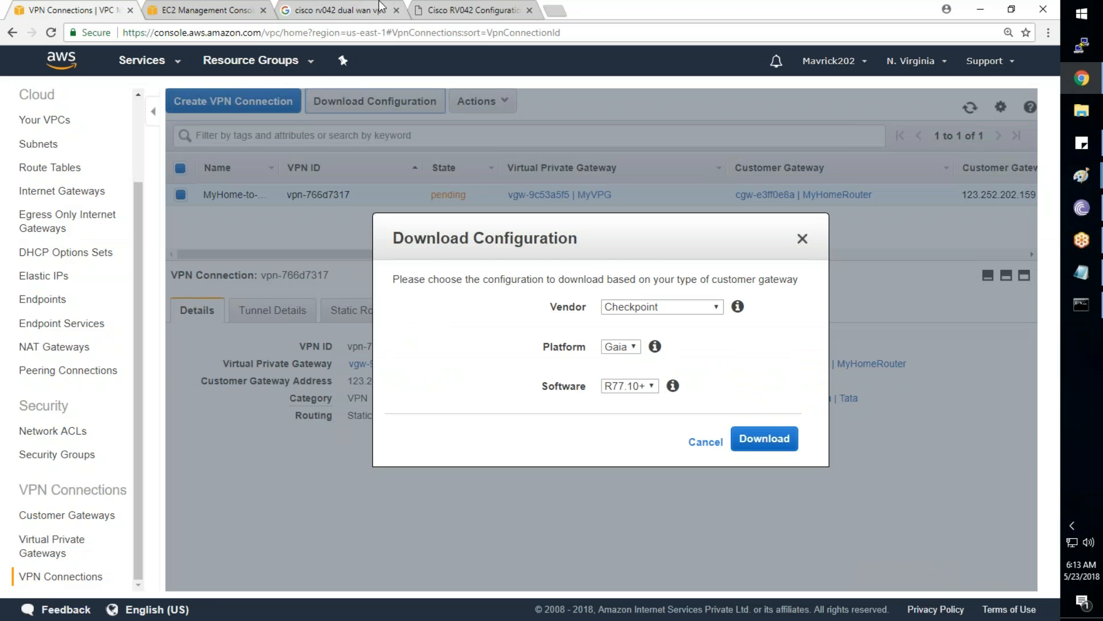
{"action": "left_click", "coordinate": [459, 10]}
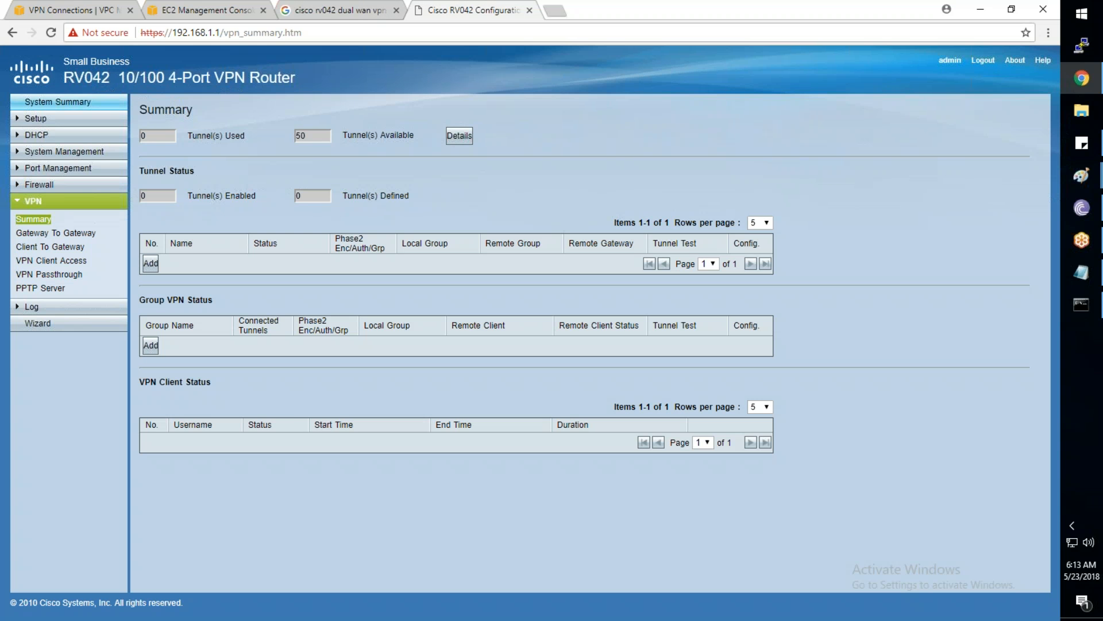
{"action": "left_click", "coordinate": [69, 19]}
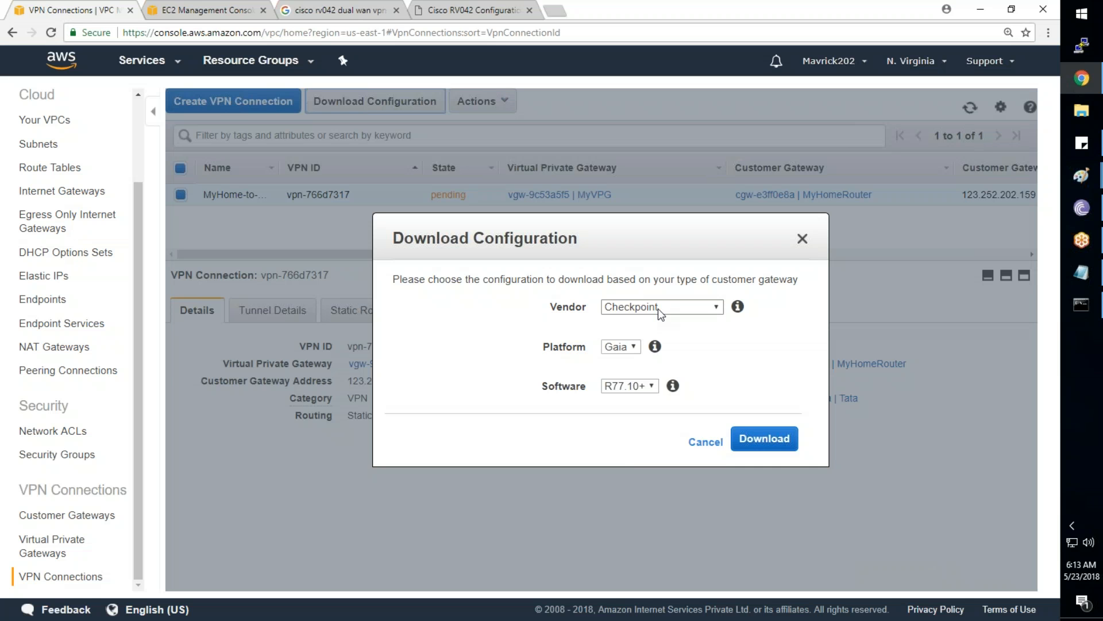
Download the Cisco Systems ISR Series Routers configuration vpn-766d7317.txt and show it in its folder
{"action": "left_click", "coordinate": [658, 308]}
{"action": "left_click", "coordinate": [647, 347]}
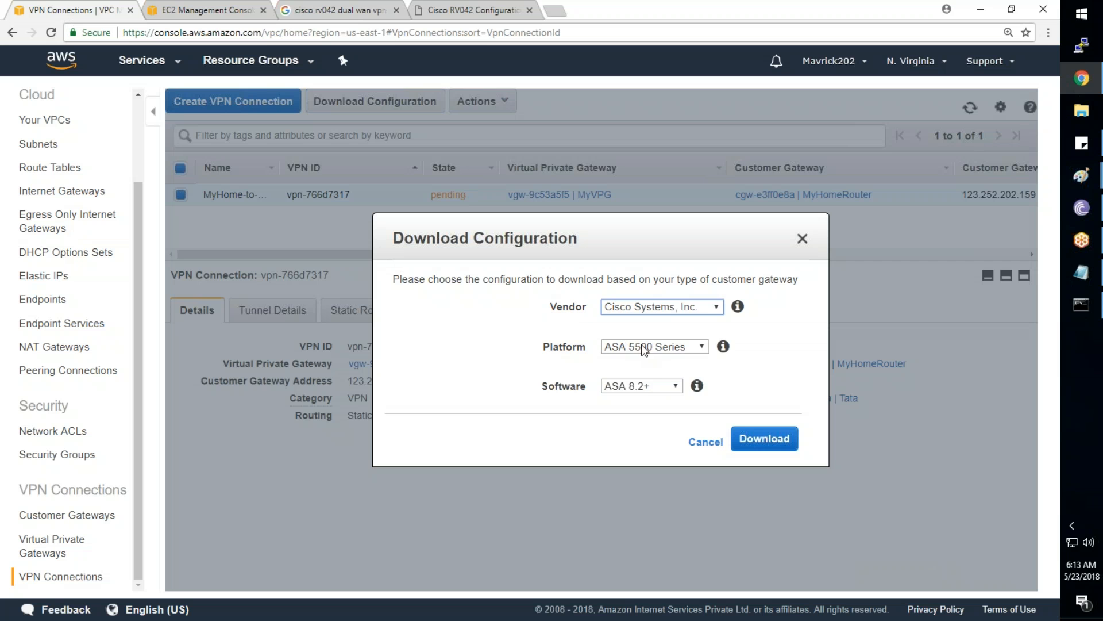
{"action": "left_click", "coordinate": [645, 346]}
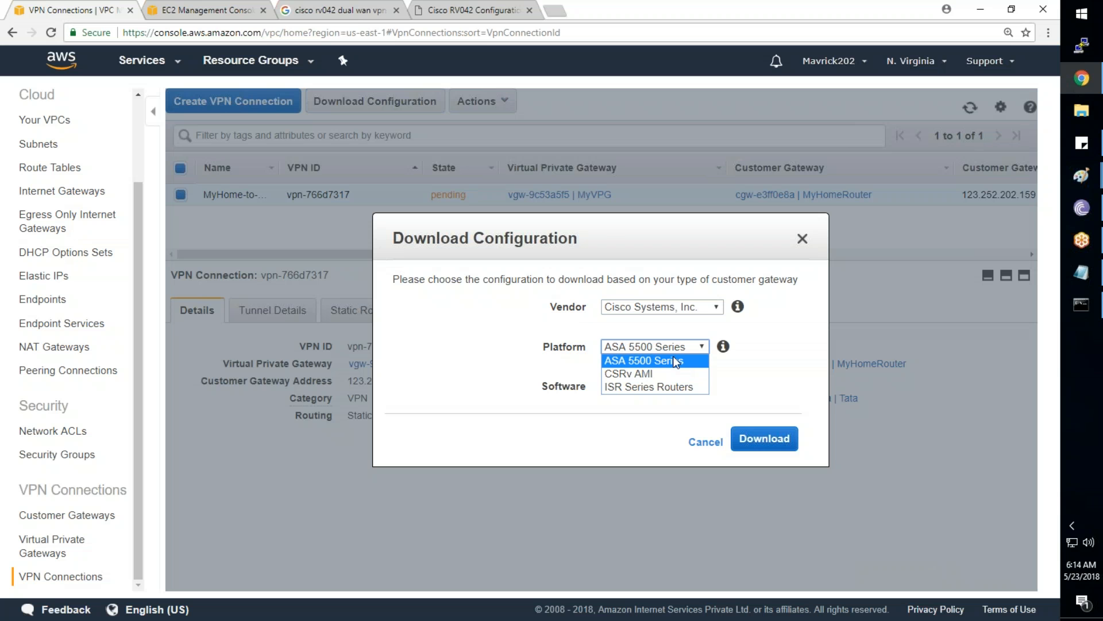
{"action": "left_click", "coordinate": [660, 386]}
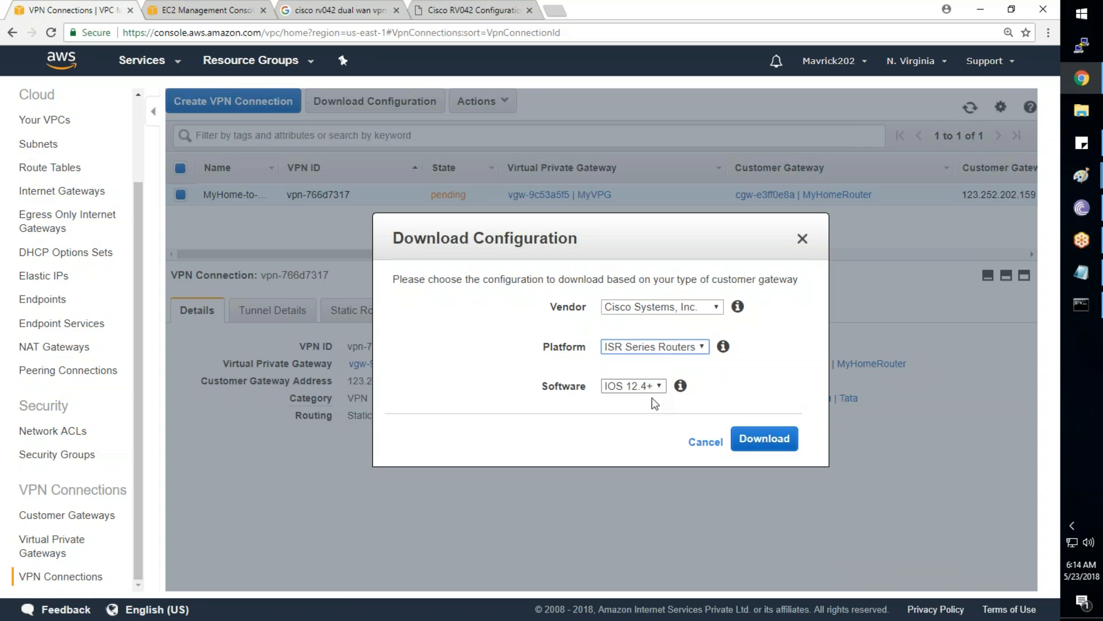
{"action": "left_click", "coordinate": [751, 443]}
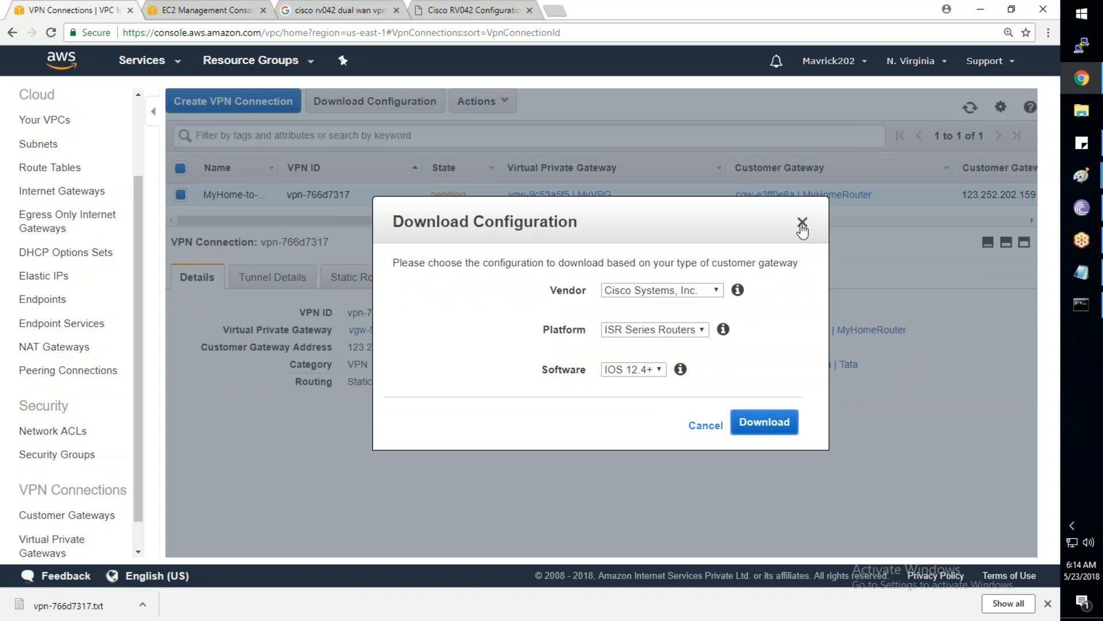
{"action": "left_click", "coordinate": [802, 223]}
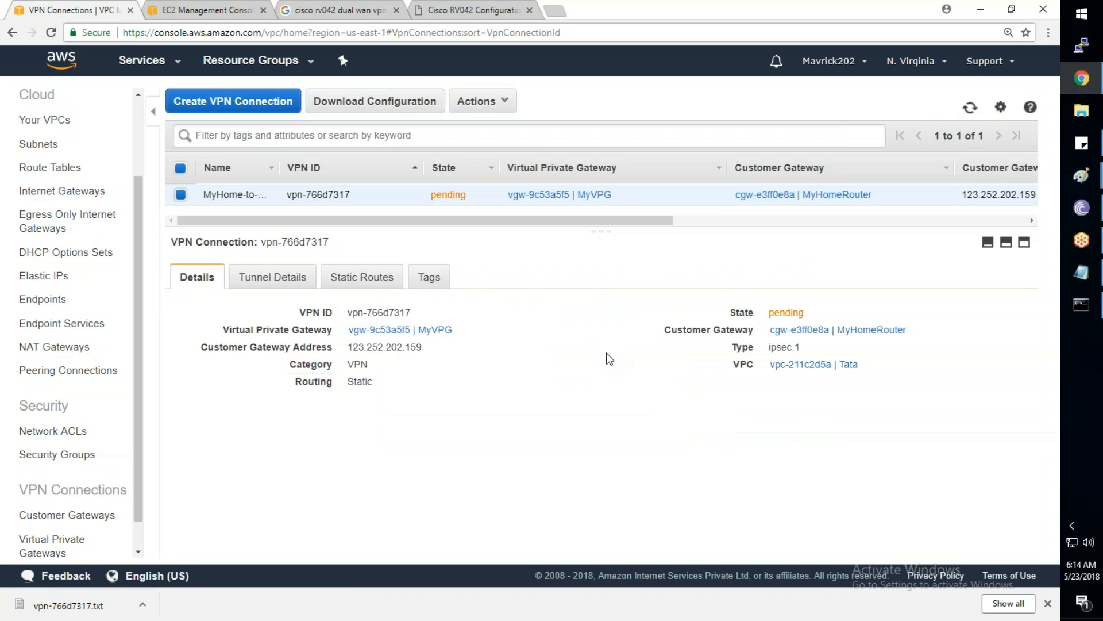
{"action": "left_click", "coordinate": [143, 605]}
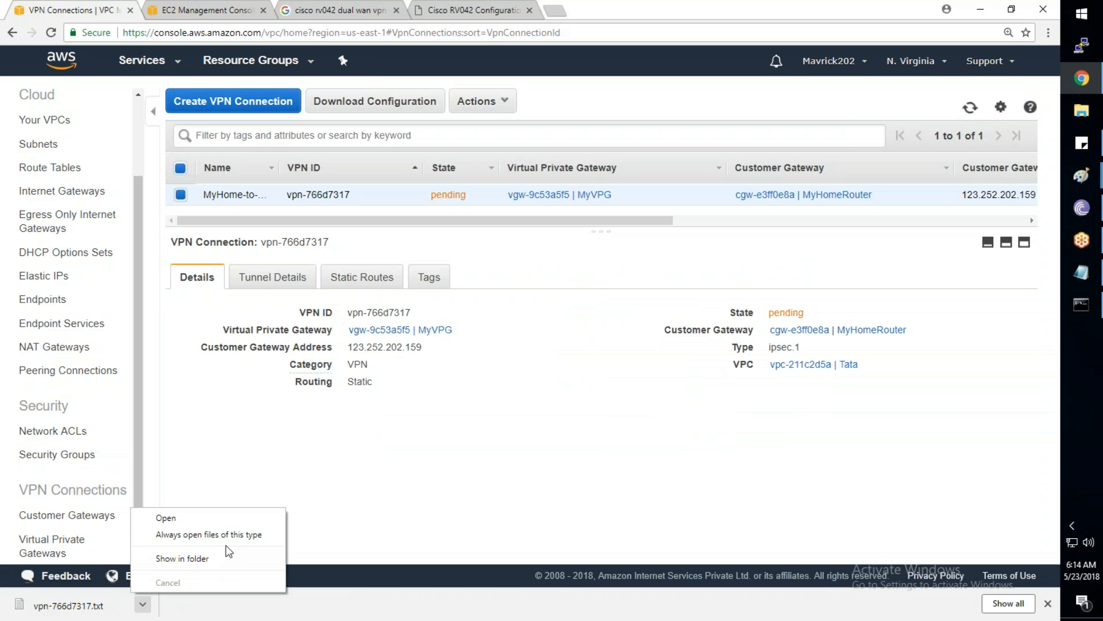
{"action": "left_click", "coordinate": [219, 561]}
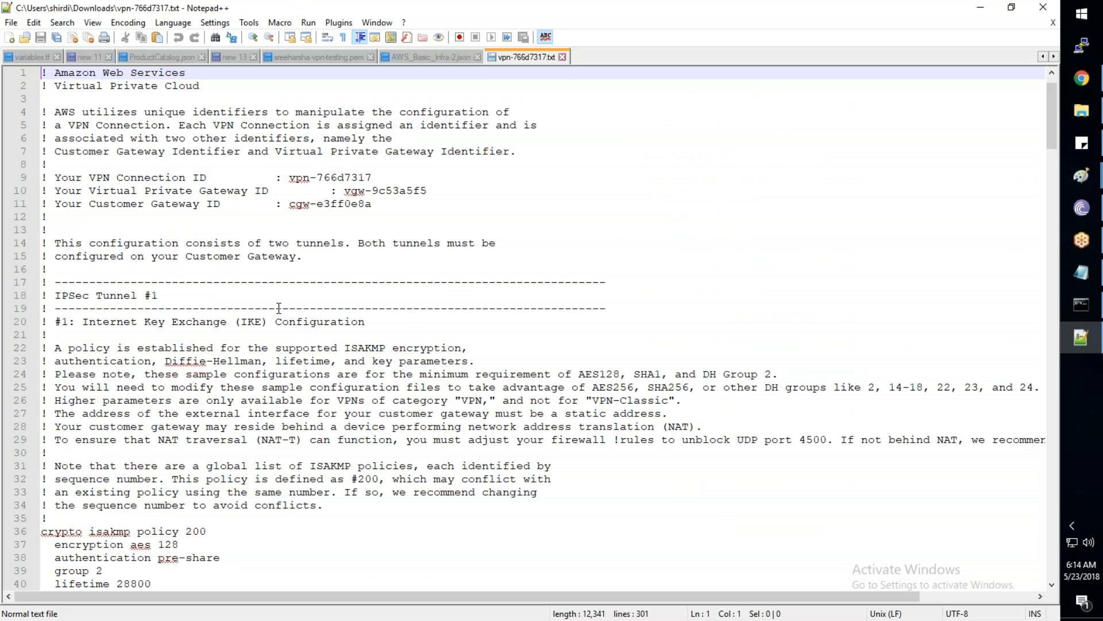
Copy tunnel 1's ISAKMP policy and keyring block into a new Notepad++ document
{"action": "scroll", "coordinate": [279, 308], "scroll_direction": "down", "scroll_amount": 2}
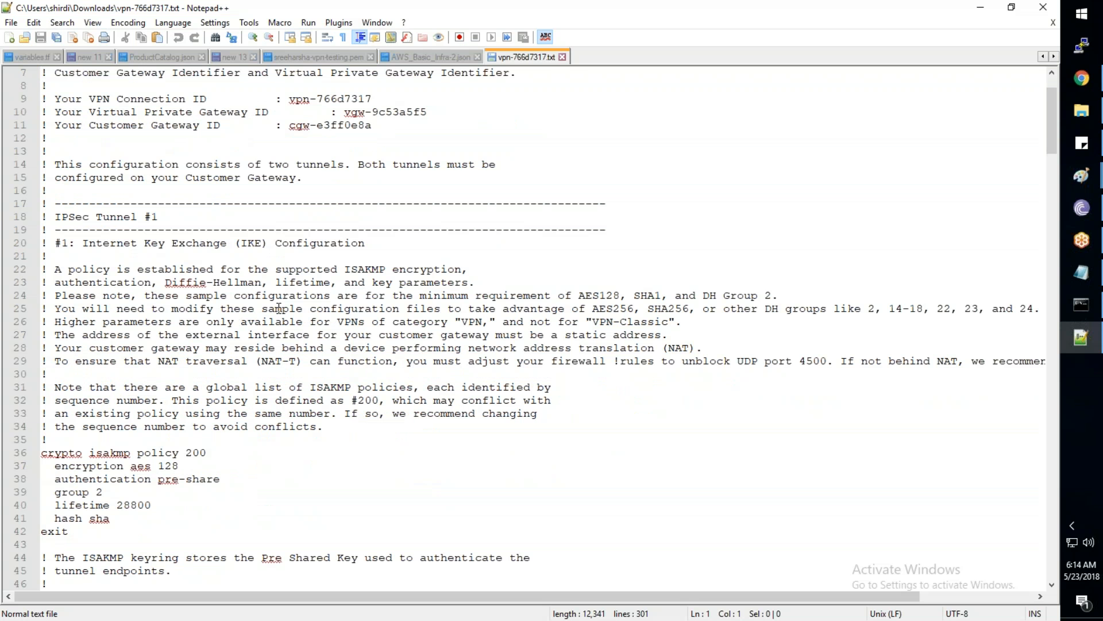
{"action": "scroll", "coordinate": [278, 309], "scroll_direction": "down", "scroll_amount": 1}
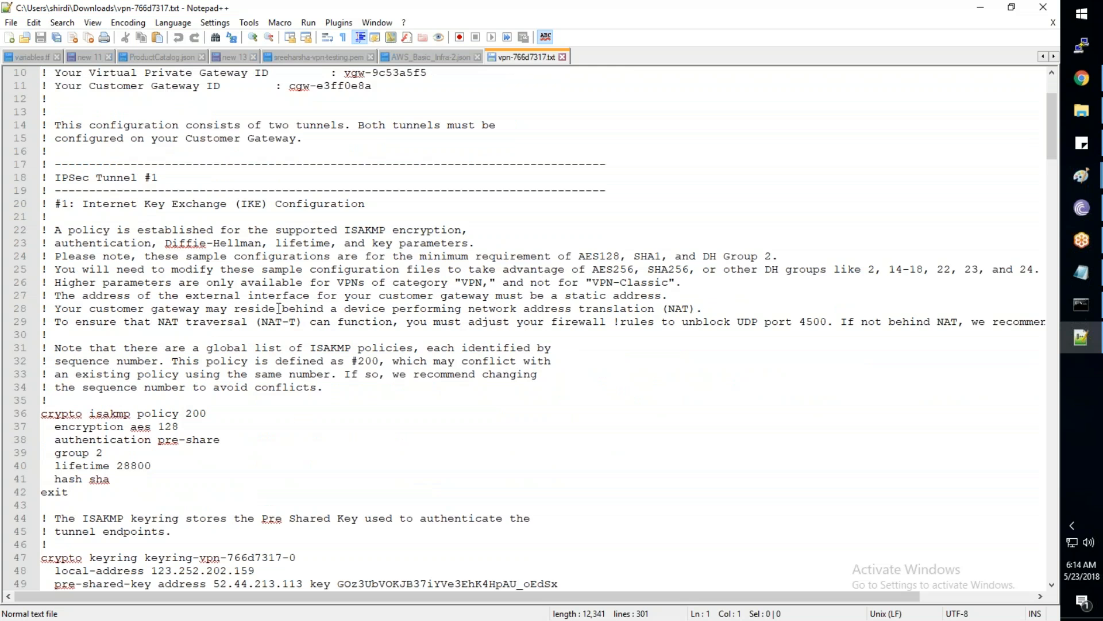
{"action": "scroll", "coordinate": [279, 309], "scroll_direction": "down", "scroll_amount": 3}
{"action": "left_click_drag", "start_coordinate": [208, 466], "coordinate": [55, 466]}
{"action": "left_click", "coordinate": [89, 361]}
{"action": "left_click_drag", "start_coordinate": [42, 296], "coordinate": [68, 479]}
{"action": "key", "text": "ctrl+c"}
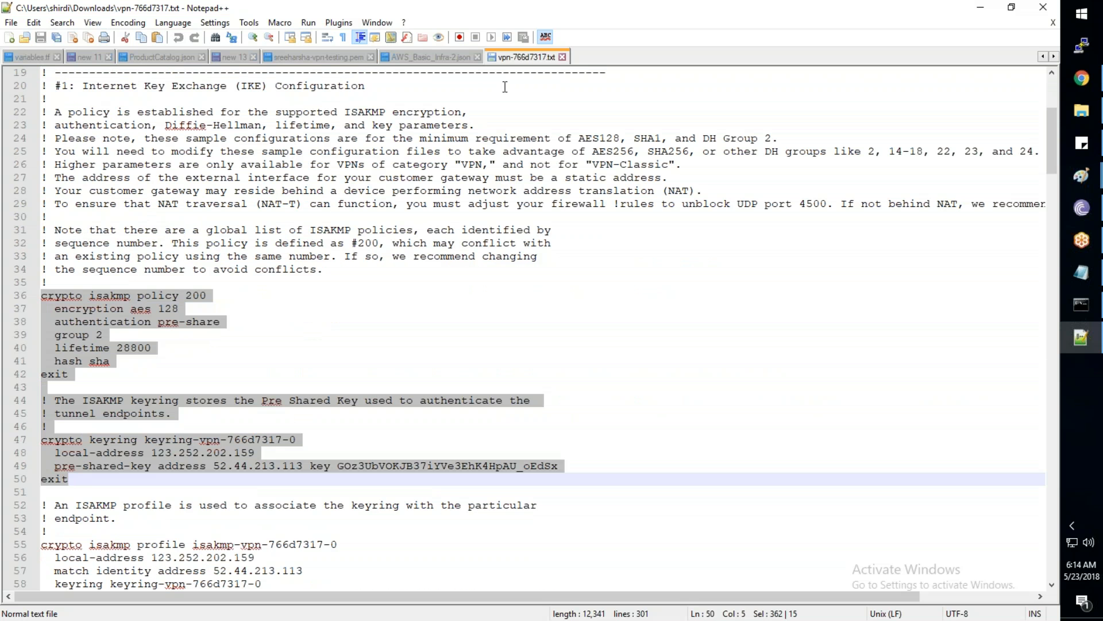
{"action": "double_click", "coordinate": [592, 57]}
{"action": "key", "text": "ctrl+v"}
Append tunnel 2's ISAKMP policy and keyring block below it after a blank line
{"action": "left_click", "coordinate": [526, 57]}
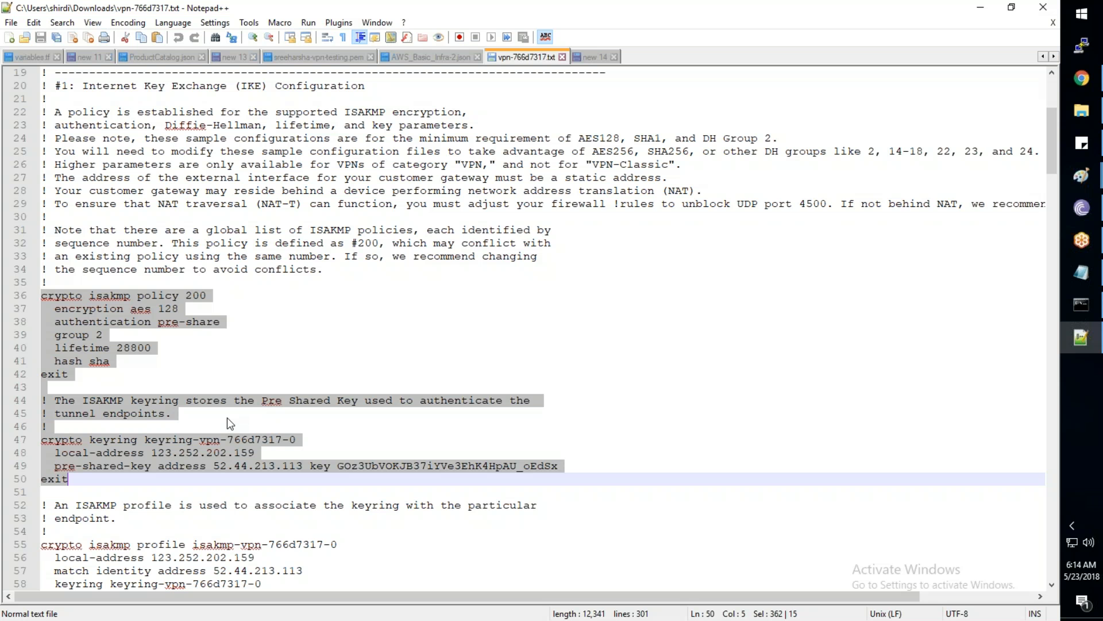
{"action": "scroll", "coordinate": [227, 423], "scroll_direction": "down", "scroll_amount": 1}
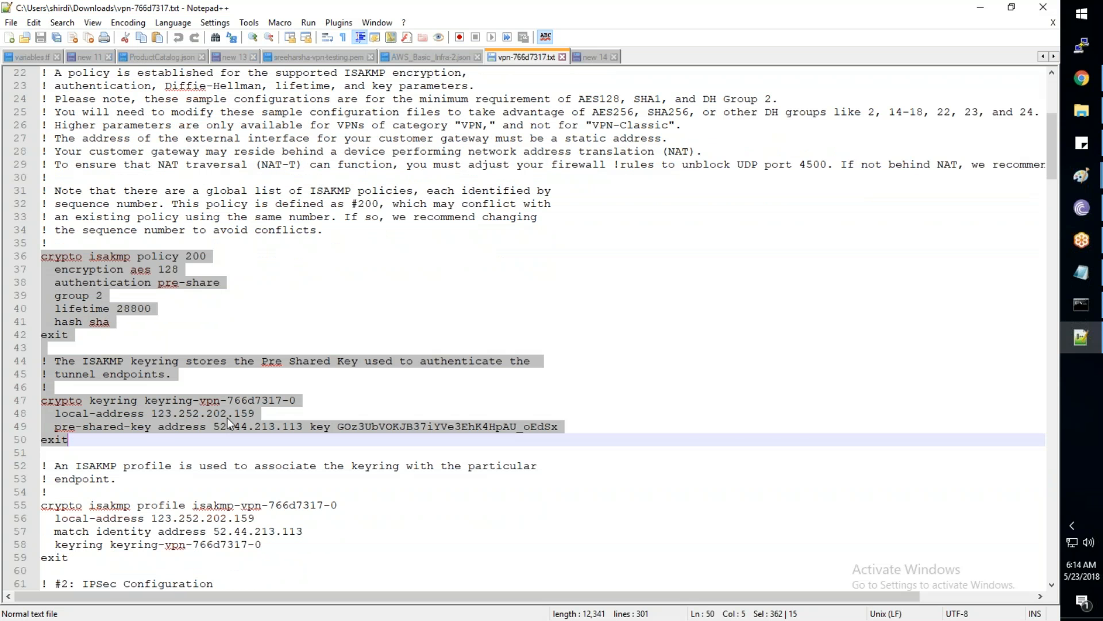
{"action": "scroll", "coordinate": [228, 421], "scroll_direction": "down", "scroll_amount": 5}
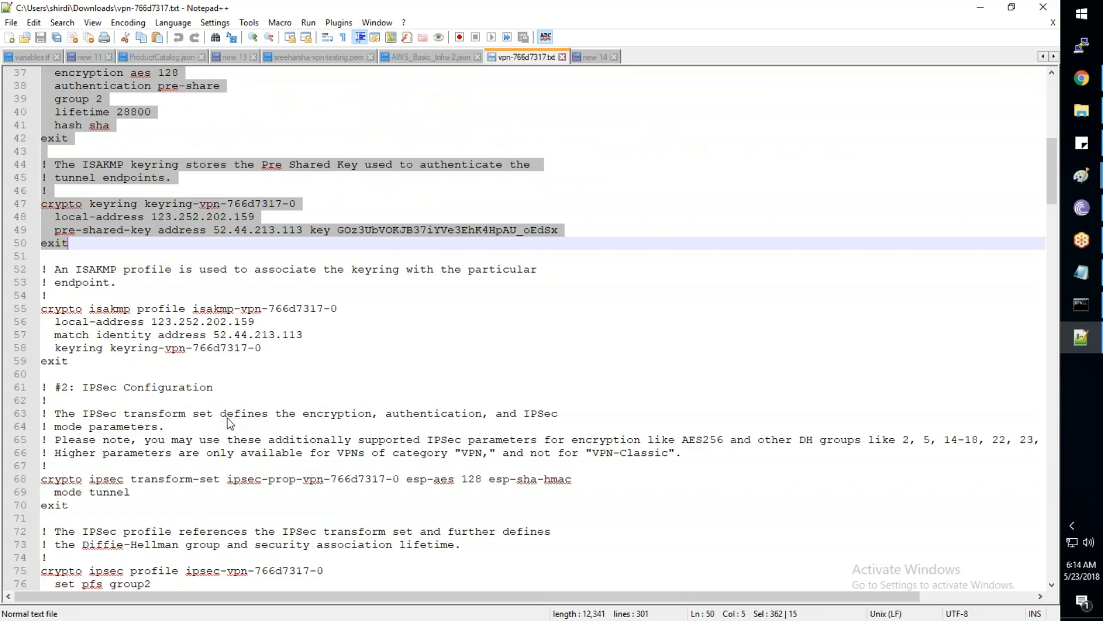
{"action": "scroll", "coordinate": [228, 419], "scroll_direction": "down", "scroll_amount": 11}
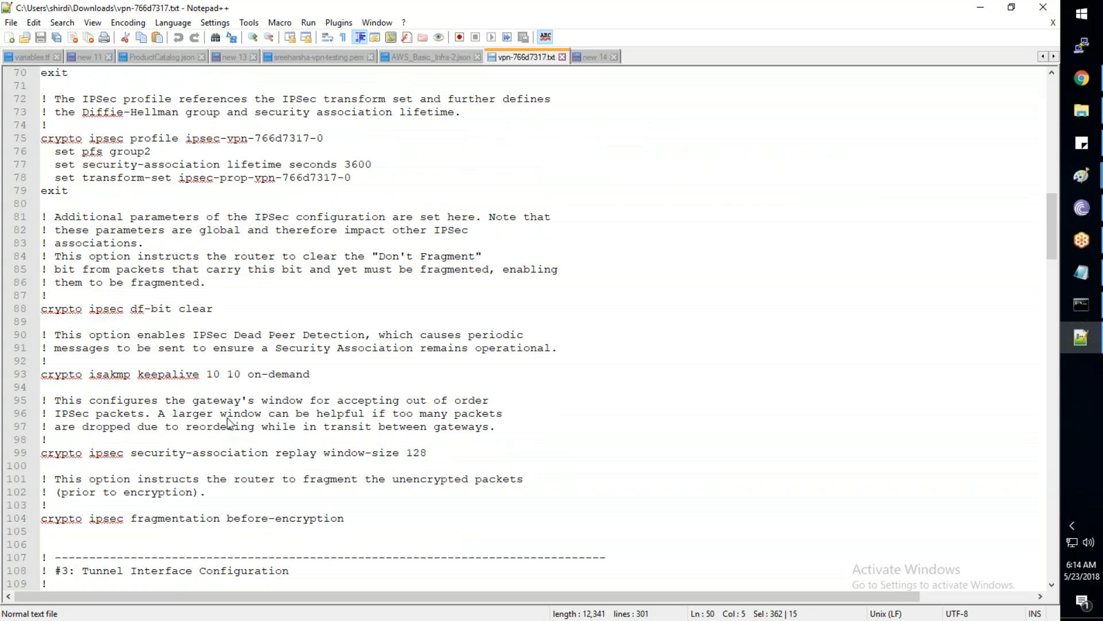
{"action": "scroll", "coordinate": [228, 422], "scroll_direction": "down", "scroll_amount": 10}
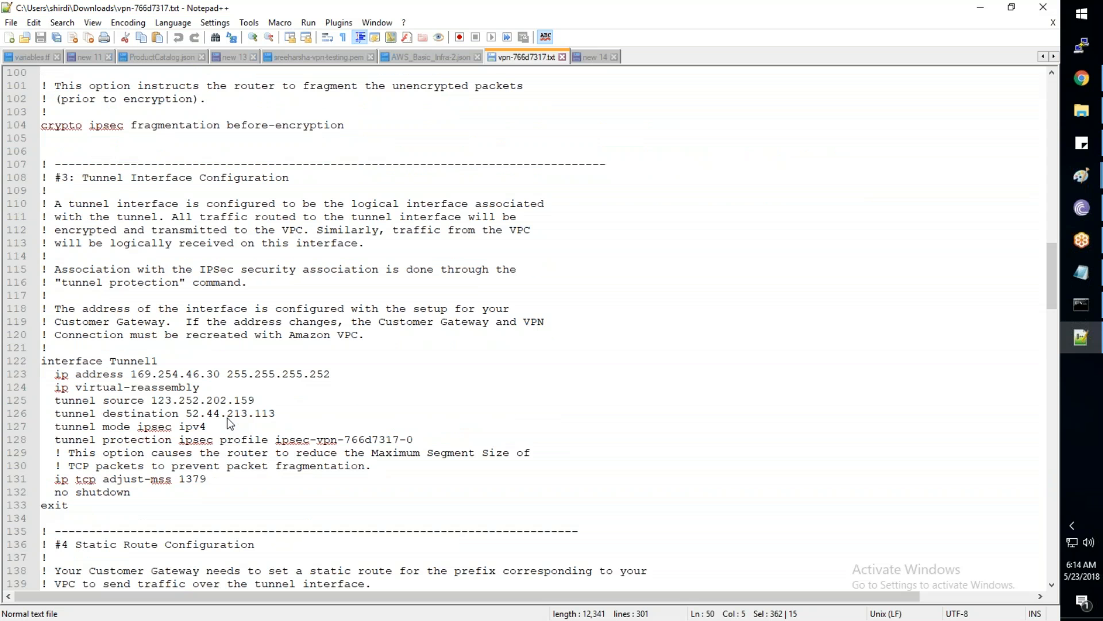
{"action": "scroll", "coordinate": [228, 423], "scroll_direction": "down", "scroll_amount": 10}
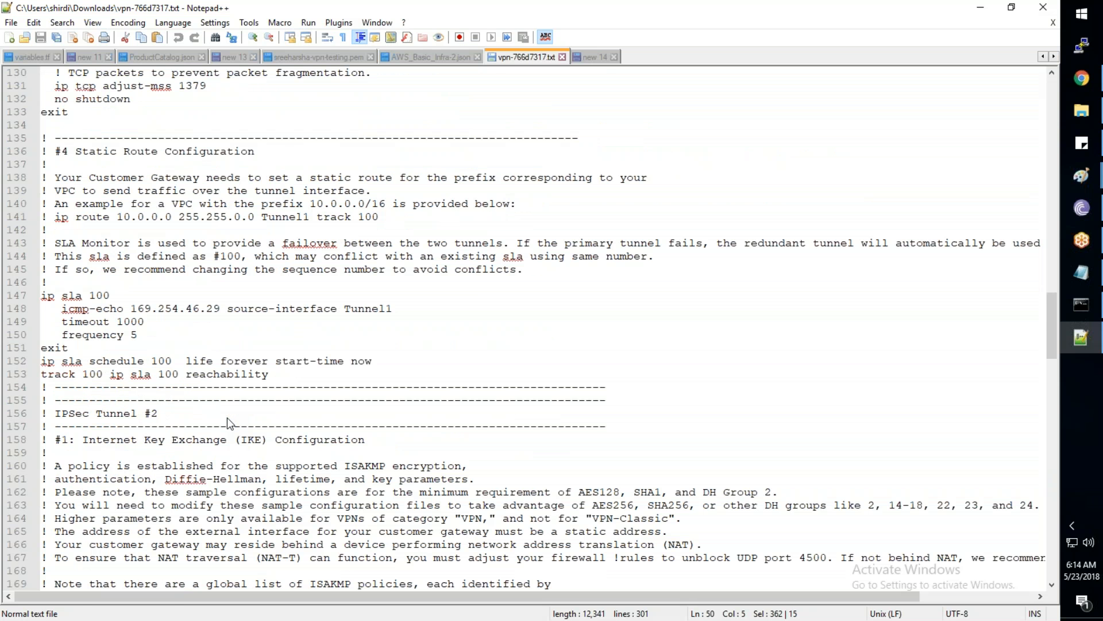
{"action": "scroll", "coordinate": [228, 423], "scroll_direction": "down", "scroll_amount": 8}
{"action": "left_click_drag", "start_coordinate": [40, 334], "coordinate": [69, 519]}
{"action": "key", "text": "ctrl+c"}
{"action": "left_click", "coordinate": [581, 57]}
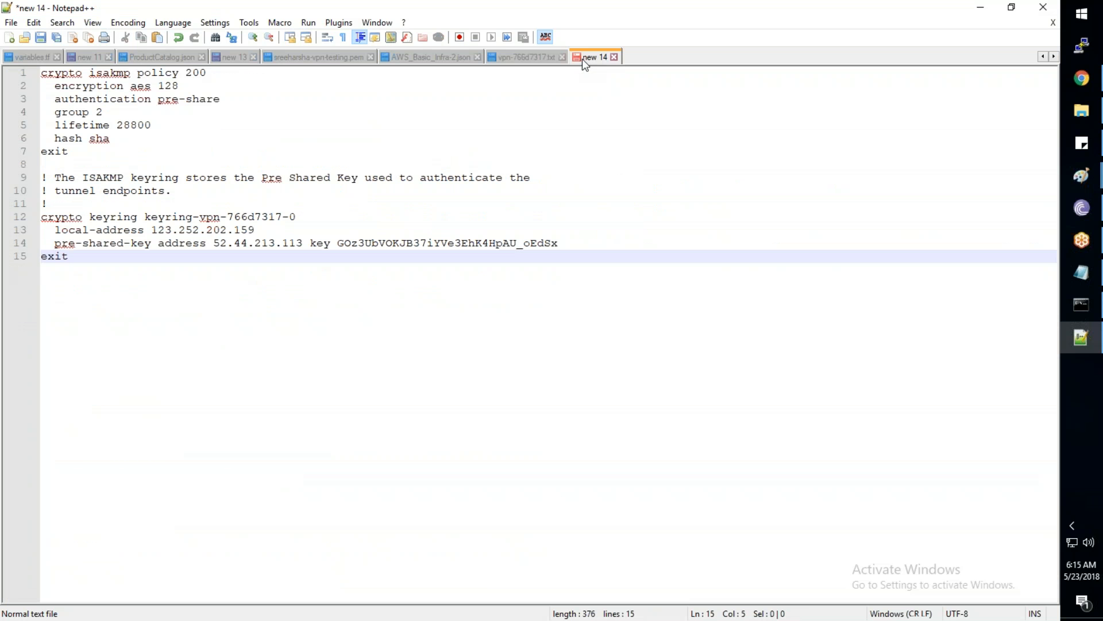
{"action": "key", "text": "ctrl+End"}
{"action": "key", "text": "Return"}
{"action": "key", "text": "ctrl+v"}
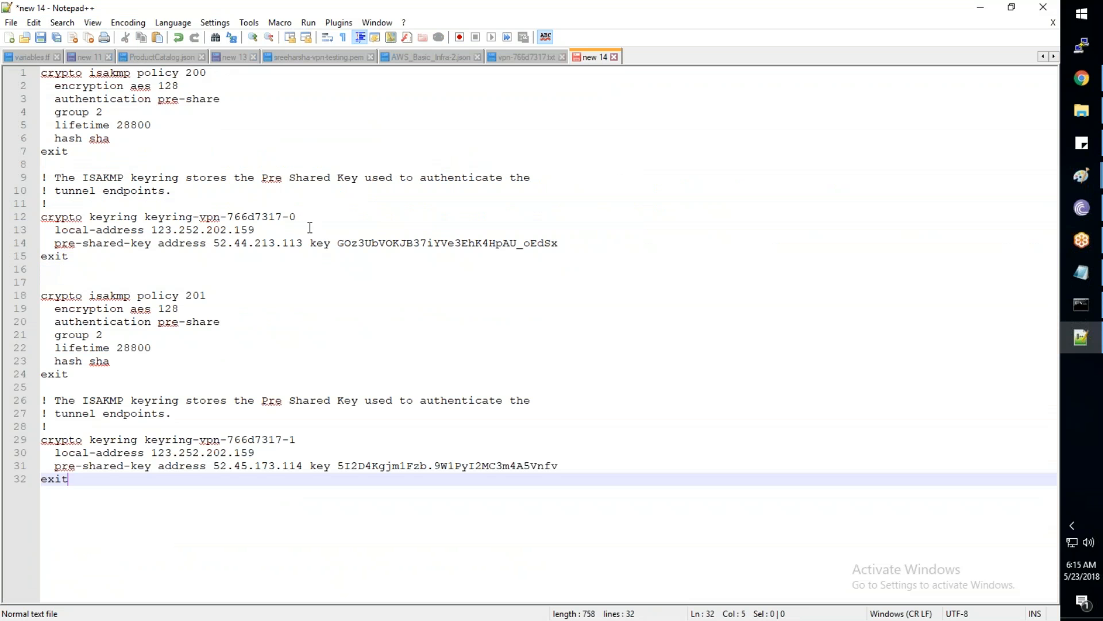
Highlight both tunnels' peer addresses on lines 14 and 31
{"action": "left_click_drag", "start_coordinate": [220, 245], "coordinate": [303, 245]}
{"action": "left_click_drag", "start_coordinate": [240, 468], "coordinate": [296, 469]}
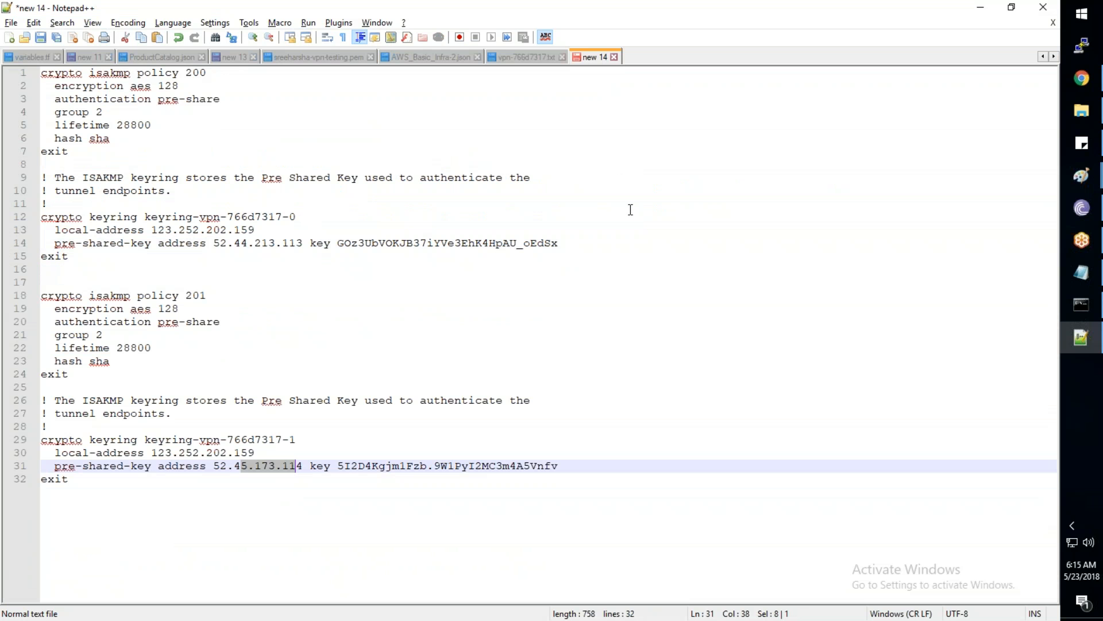
{"action": "left_click", "coordinate": [1081, 110]}
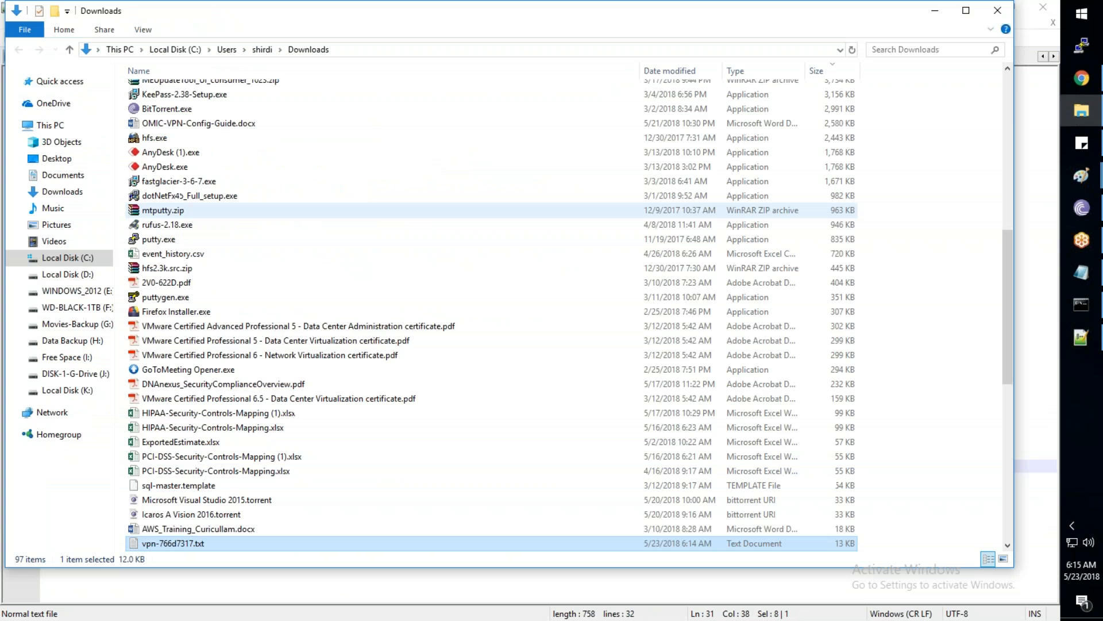
Review Tunnel Details showing tunnels 52.44.213.113 and 52.45.173.114, both DOWN
{"action": "left_click", "coordinate": [1000, 12]}
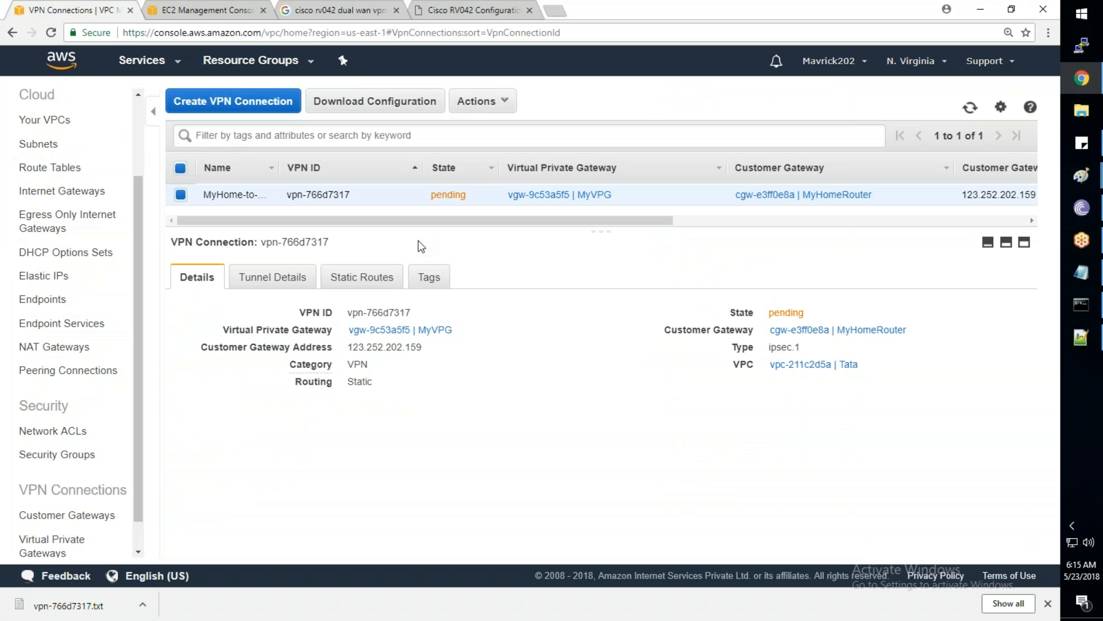
{"action": "left_click", "coordinate": [294, 283]}
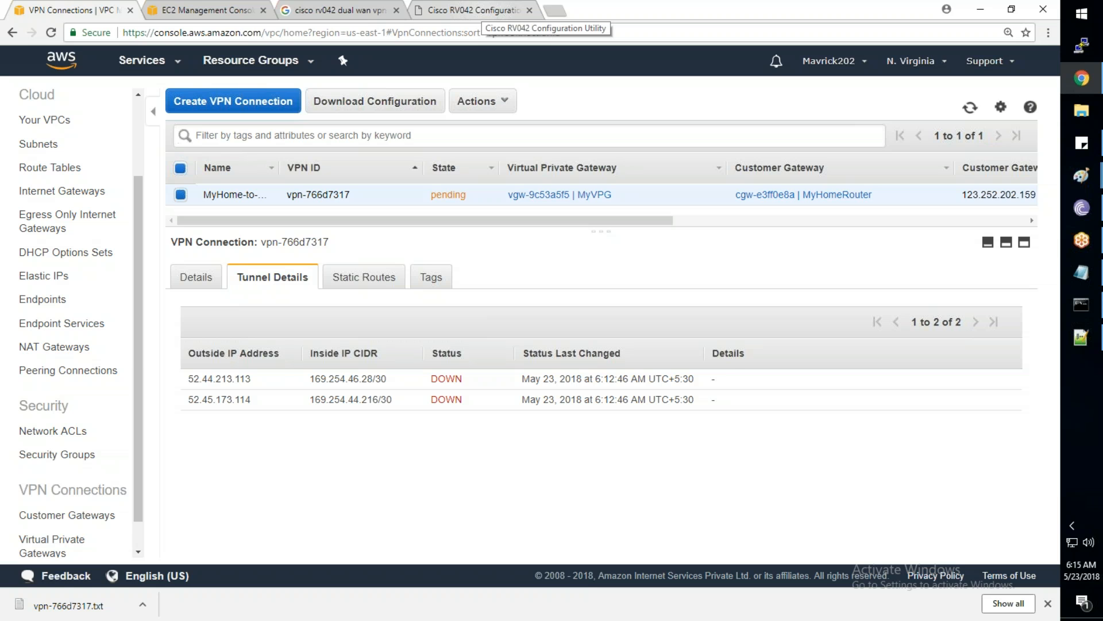
{"action": "left_click", "coordinate": [480, 12]}
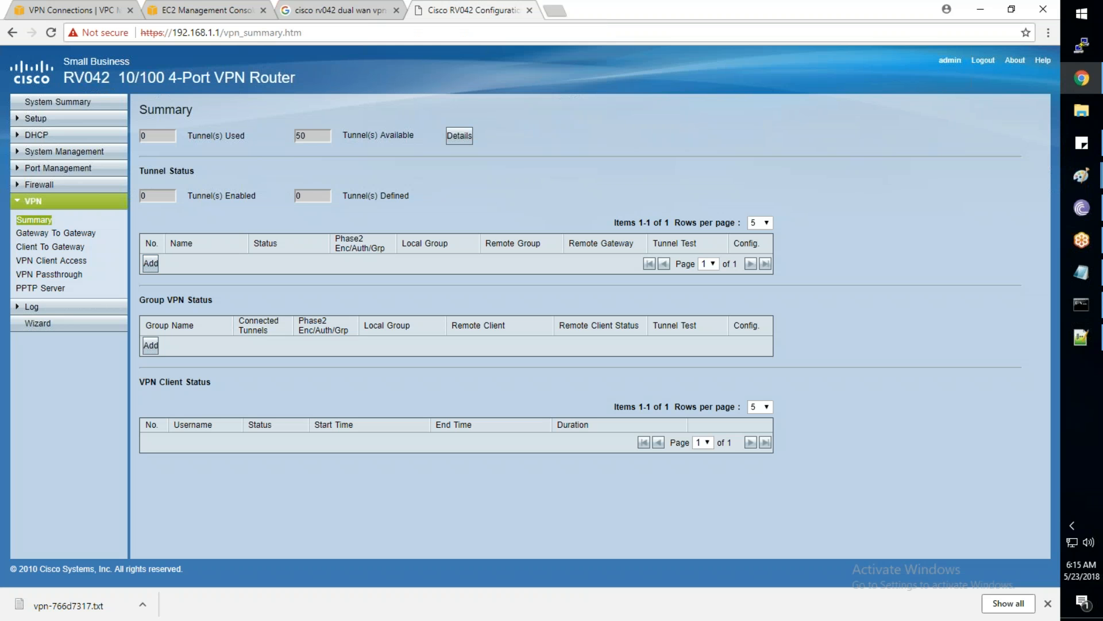
Add a gateway-to-gateway tunnel named AWS-Tunnel-1
{"action": "left_click", "coordinate": [155, 262]}
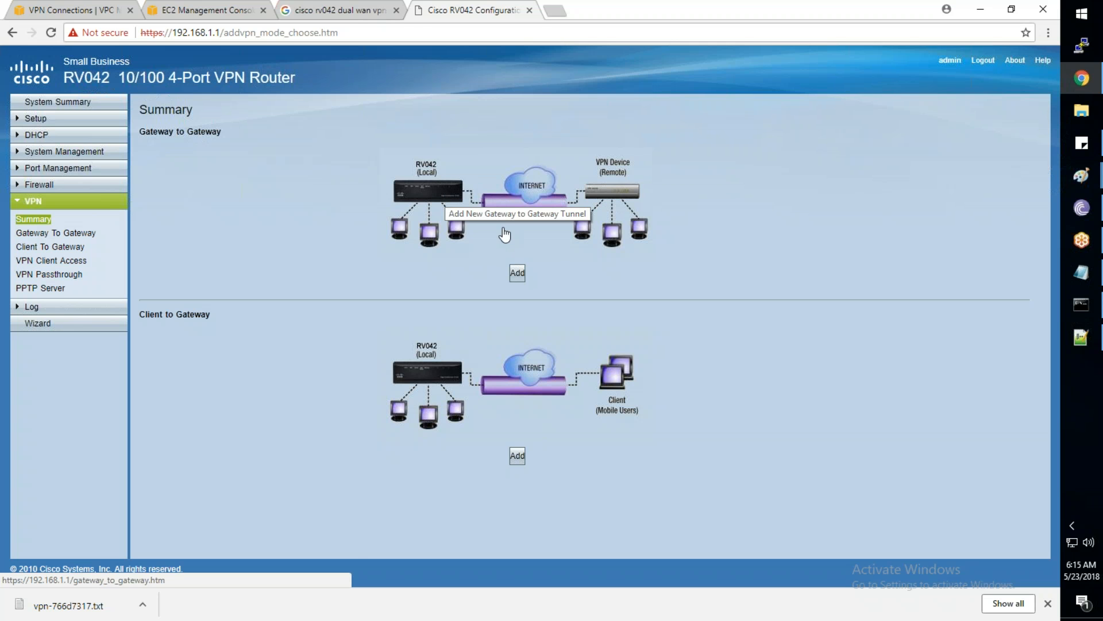
{"action": "left_click", "coordinate": [517, 272]}
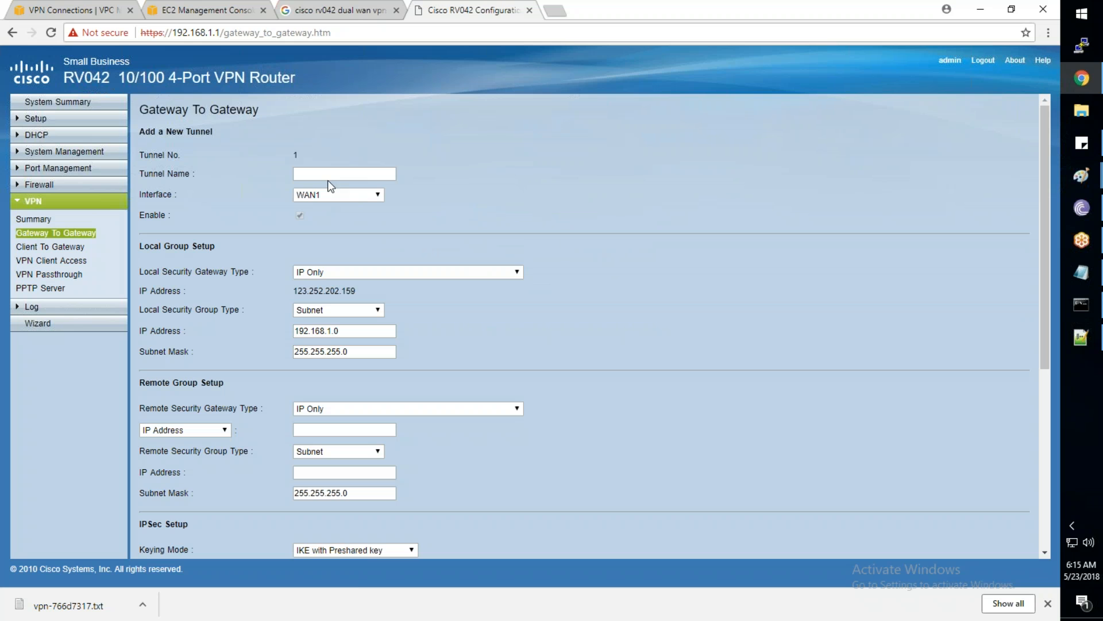
{"action": "left_click", "coordinate": [332, 179]}
{"action": "type", "text": "A"}
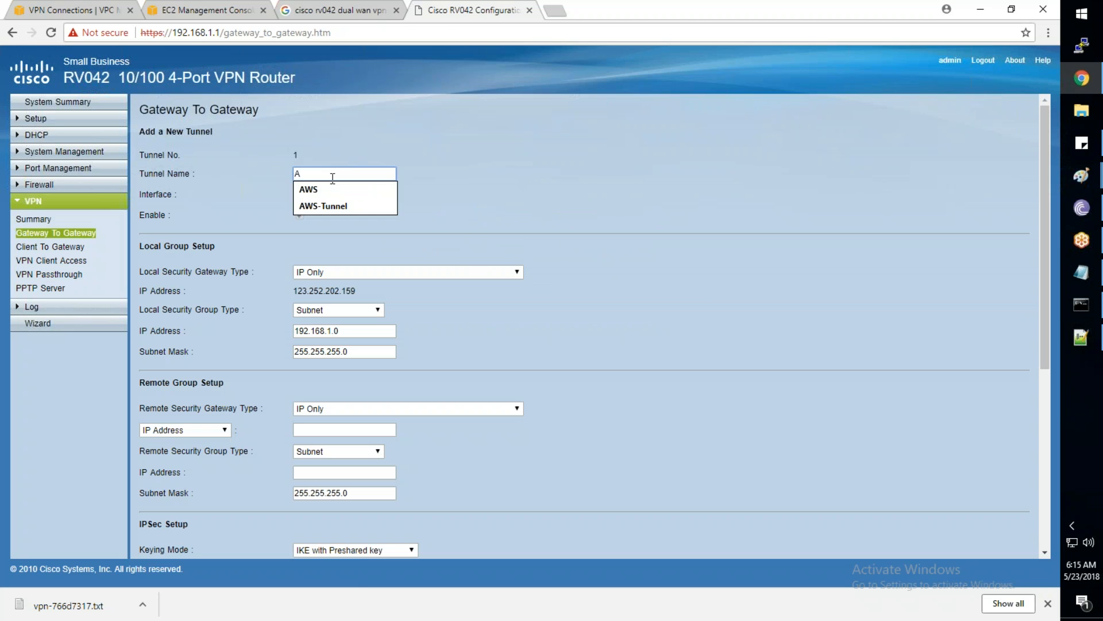
{"action": "left_click", "coordinate": [361, 205]}
{"action": "type", "text": "-1"}
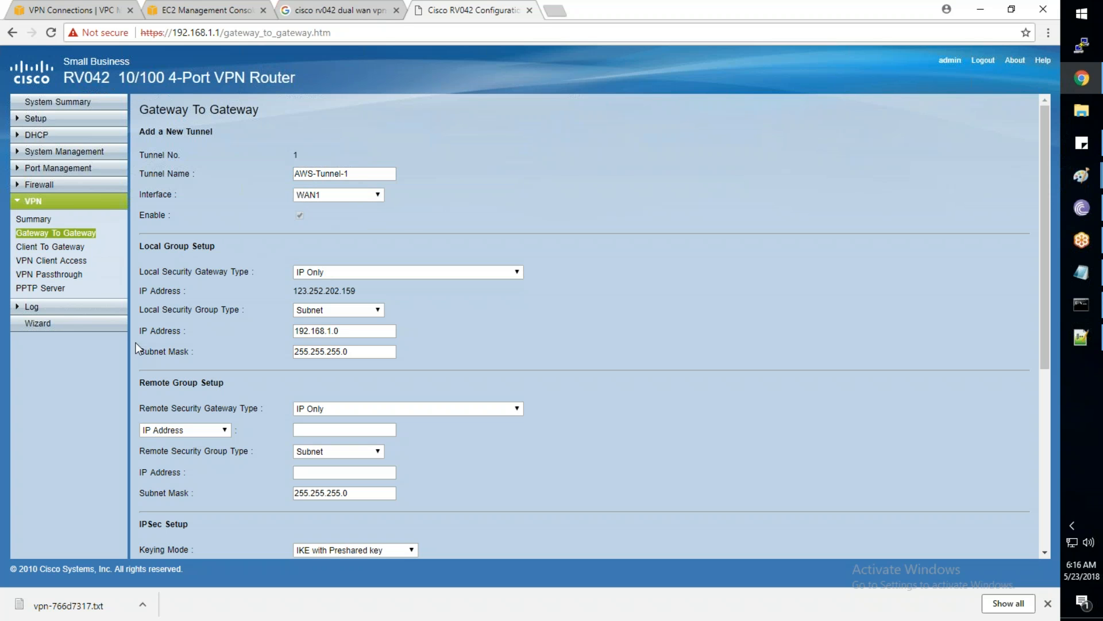
Paste 52.44.213.113 from the notes as remote gateway and begin the remote subnet with 10
{"action": "left_click_drag", "start_coordinate": [357, 290], "coordinate": [292, 290]}
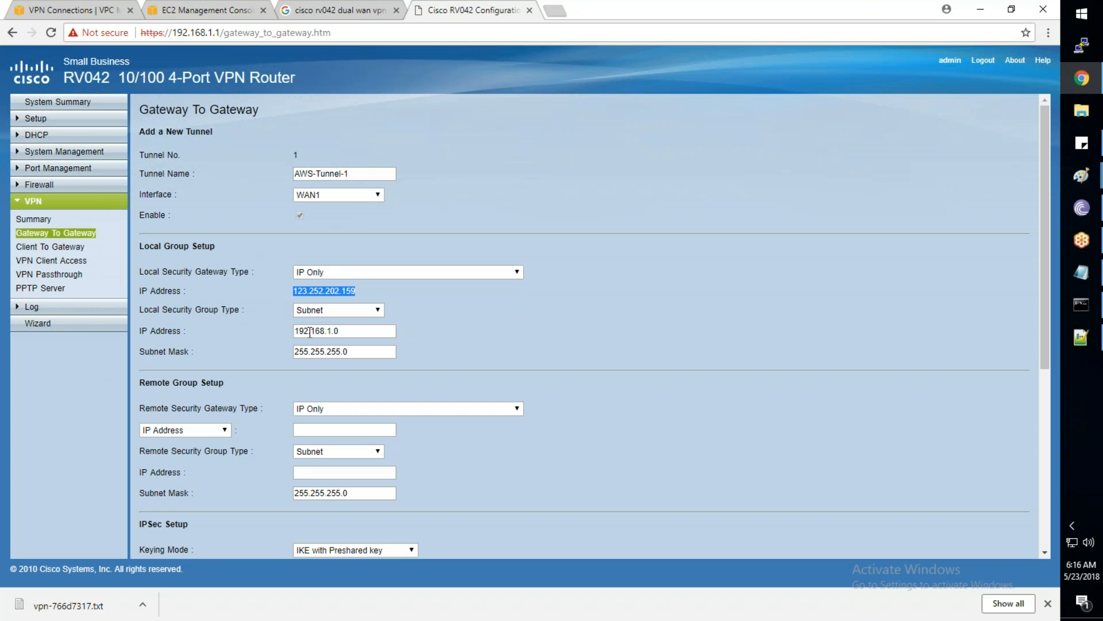
{"action": "scroll", "coordinate": [340, 334], "scroll_direction": "down", "scroll_amount": 1}
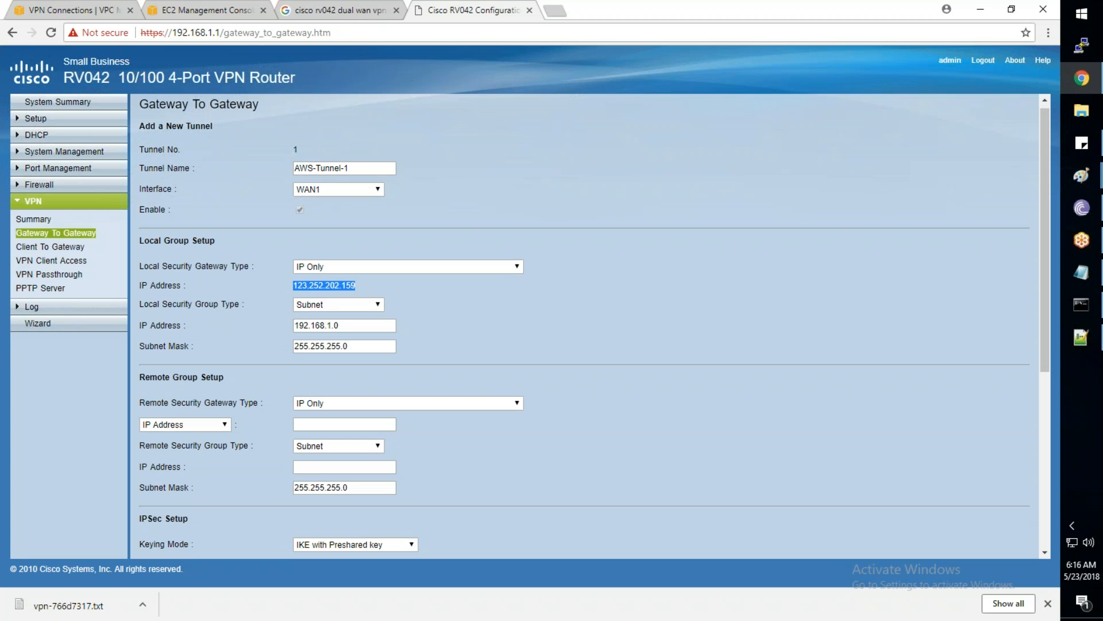
{"action": "scroll", "coordinate": [584, 325], "scroll_direction": "down", "scroll_amount": 2}
{"action": "scroll", "coordinate": [323, 305], "scroll_direction": "down", "scroll_amount": 2}
{"action": "left_click", "coordinate": [322, 296]}
{"action": "key", "text": "alt+Tab"}
{"action": "left_click_drag", "start_coordinate": [214, 243], "coordinate": [305, 244]}
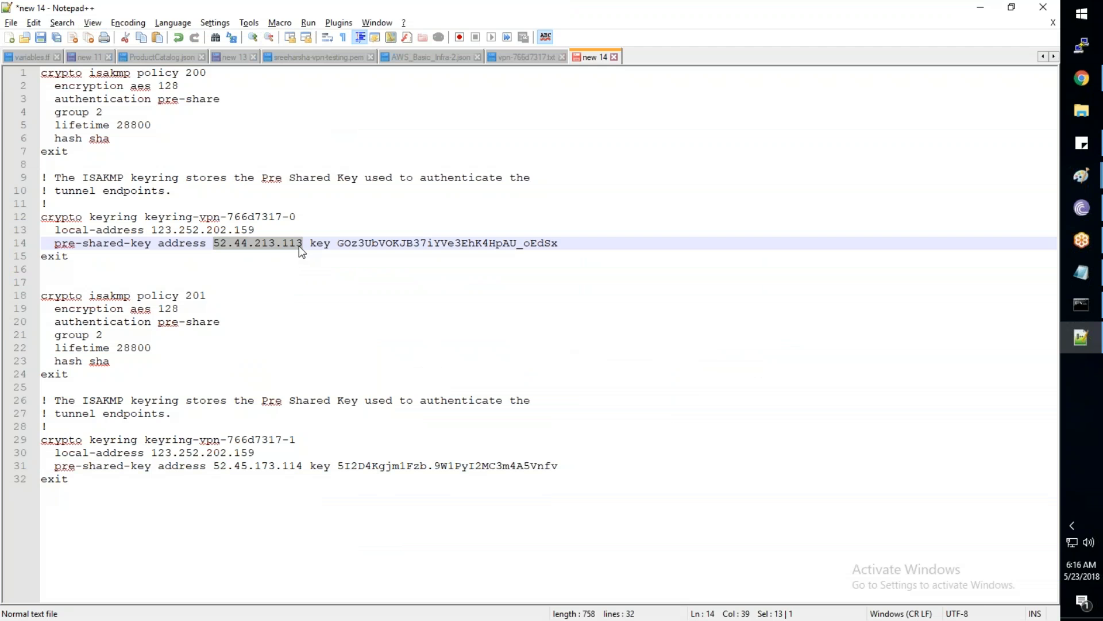
{"action": "key", "text": "alt+Tab"}
{"action": "type", "text": "52.44.213.113"}
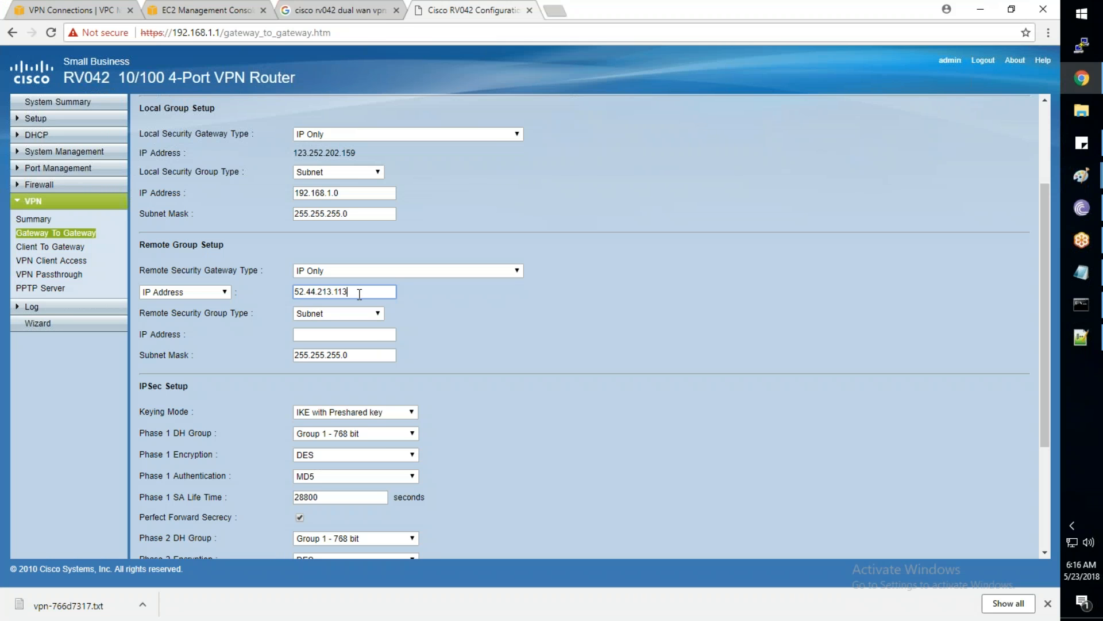
{"action": "left_click", "coordinate": [320, 335]}
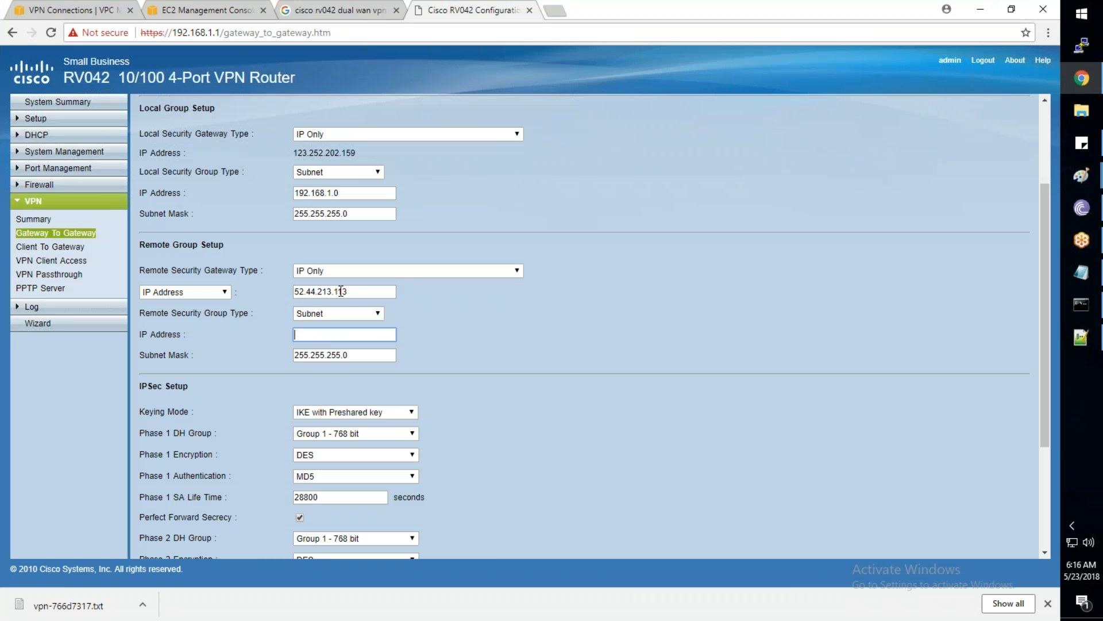
{"action": "type", "text": "10"}
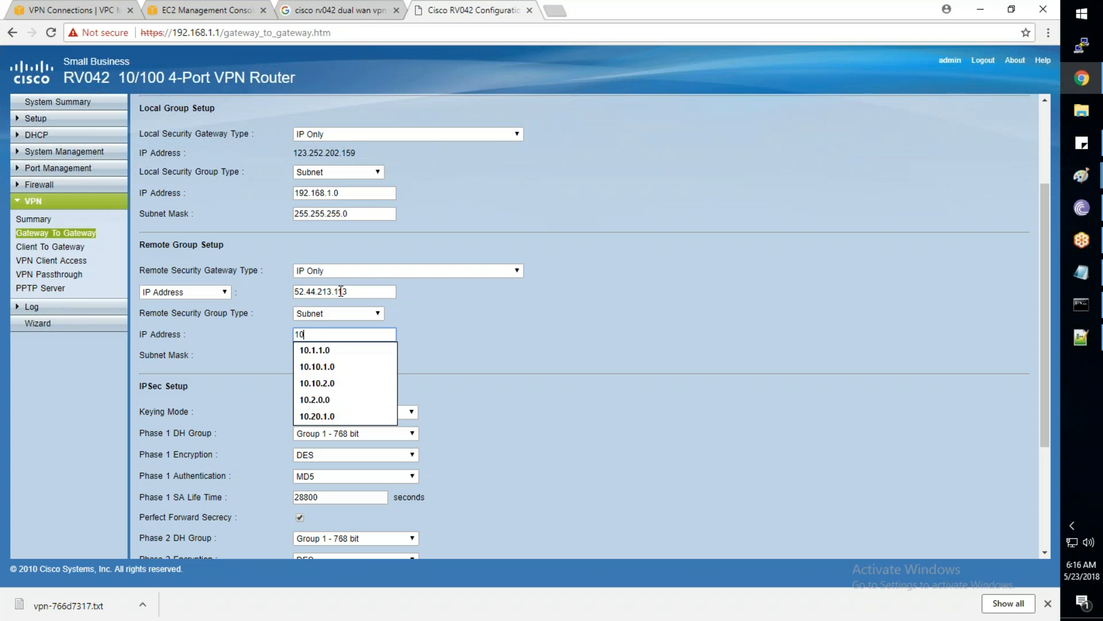
{"action": "left_click", "coordinate": [46, 15]}
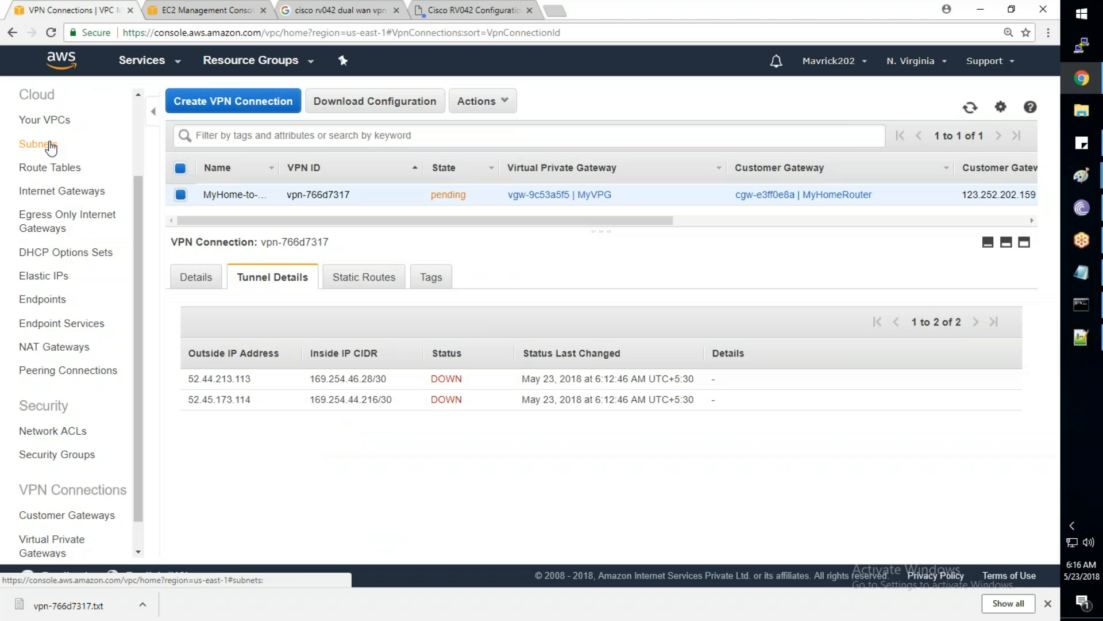
Check Tata VPC's CIDR 10.1.0.0/16 and TATA-Subnet-1's 10.1.1.0/24, then view the VPN tunnel details
{"action": "scroll", "coordinate": [75, 384], "scroll_direction": "up", "scroll_amount": 2}
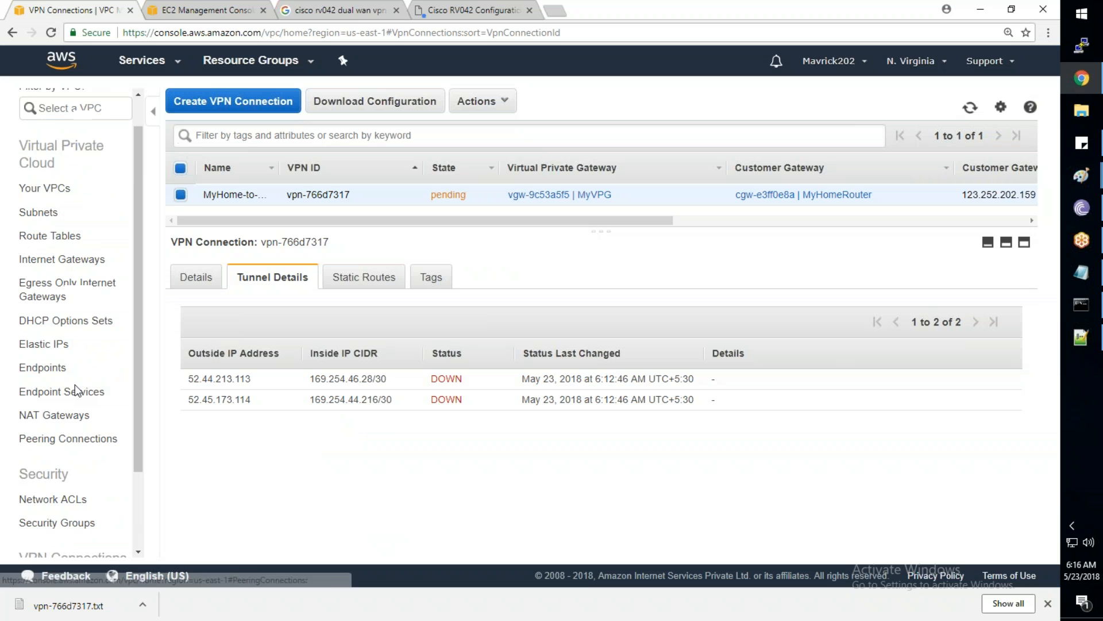
{"action": "left_click", "coordinate": [43, 224]}
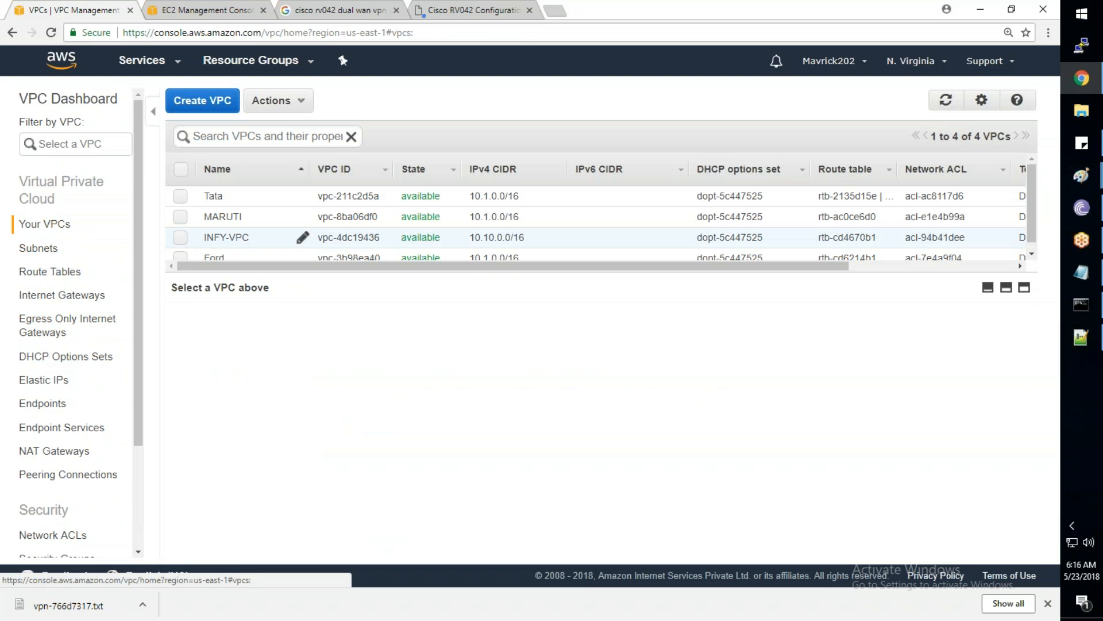
{"action": "left_click", "coordinate": [253, 196]}
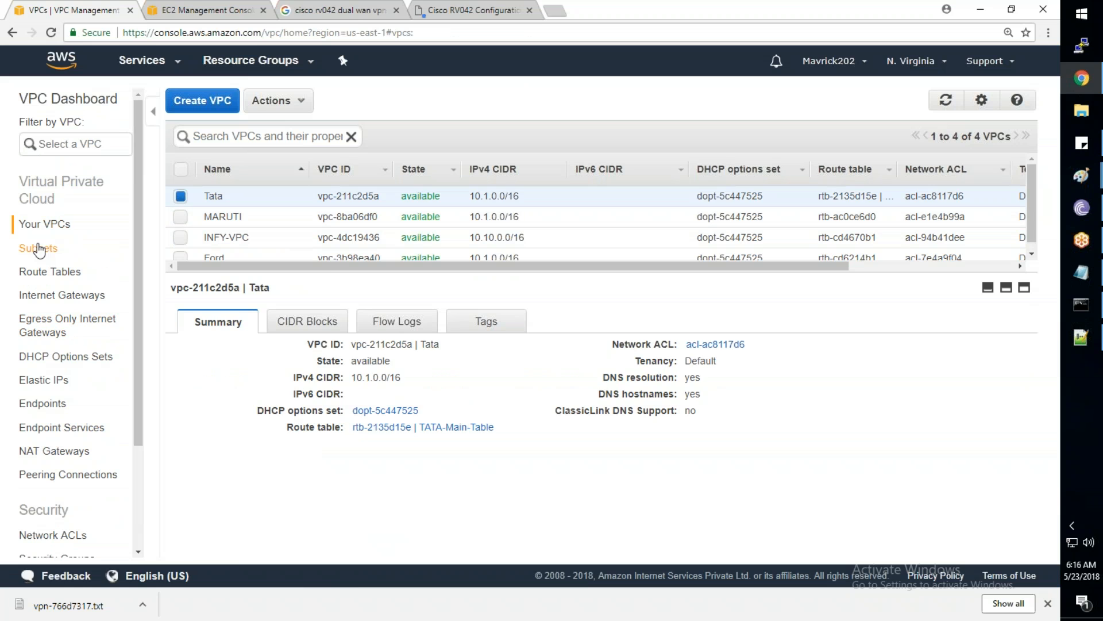
{"action": "left_click", "coordinate": [39, 248]}
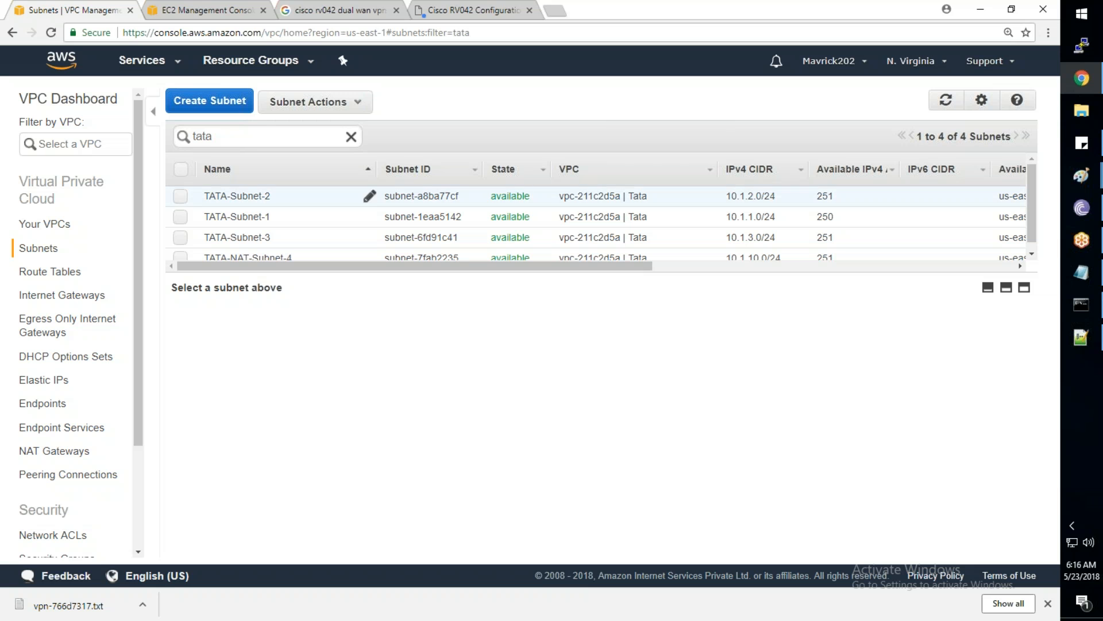
{"action": "left_click", "coordinate": [222, 217]}
{"action": "scroll", "coordinate": [137, 433], "scroll_direction": "down", "scroll_amount": 3}
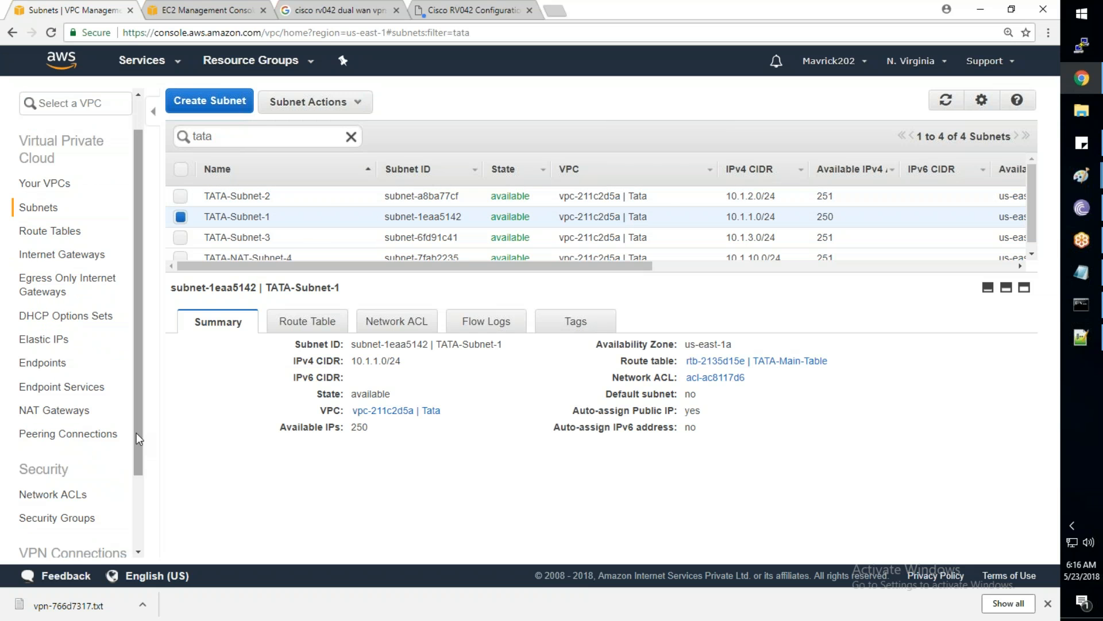
{"action": "left_click", "coordinate": [68, 543]}
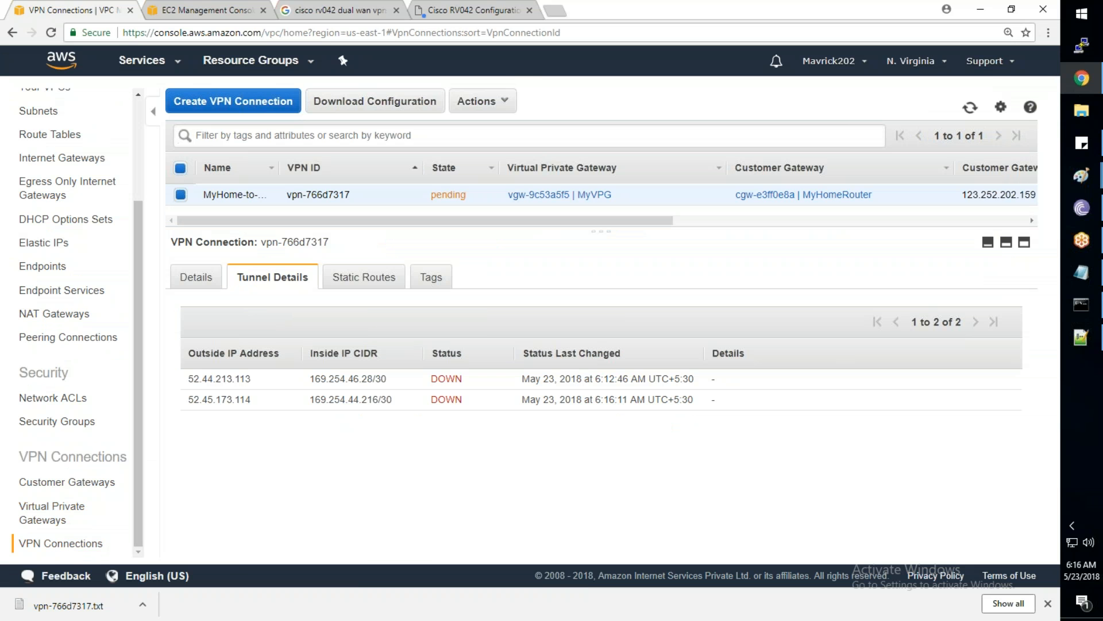
{"action": "left_click", "coordinate": [471, 10]}
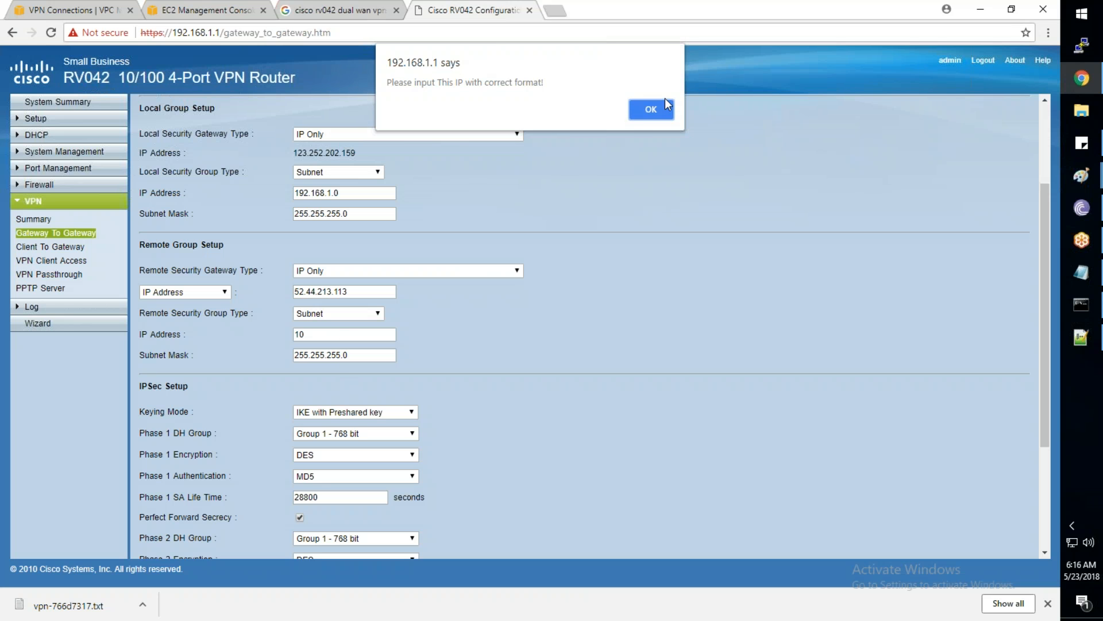
Enter remote subnet 10.1.1.0 with mask 255.255.255.0, dropping the rejected /24 suffix
{"action": "left_click", "coordinate": [664, 113]}
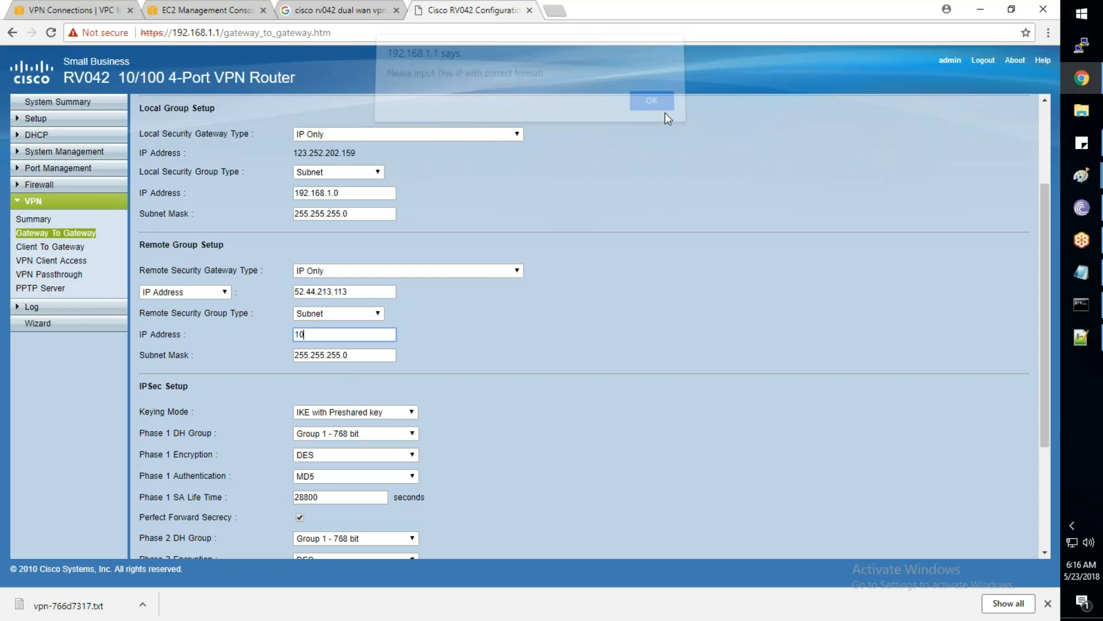
{"action": "type", "text": ".1"}
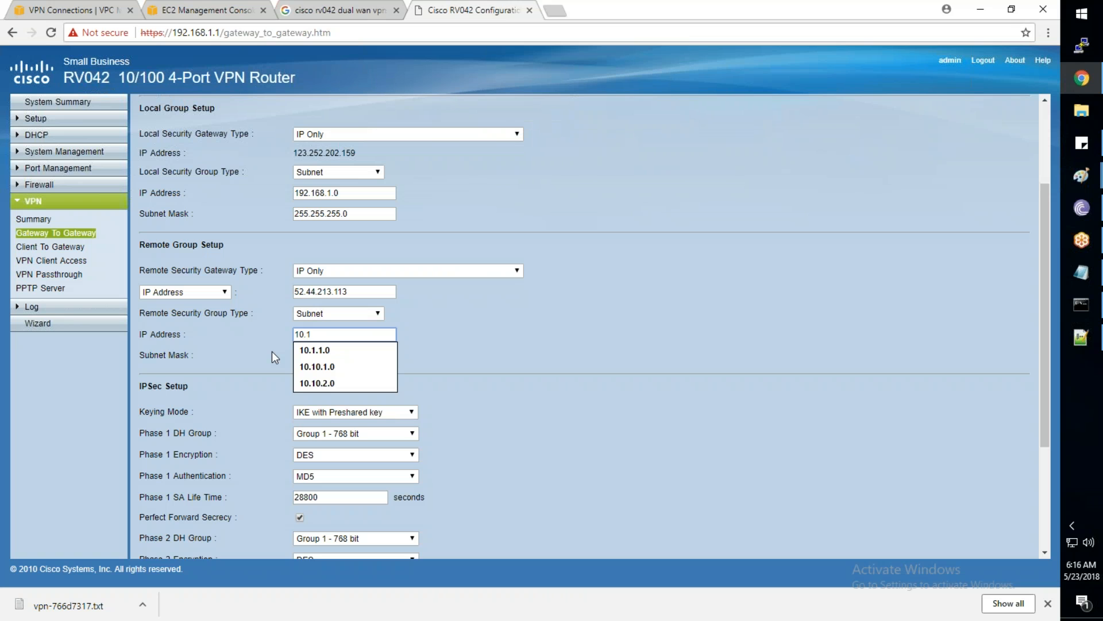
{"action": "type", "text": "."}
{"action": "type", "text": "1.0"}
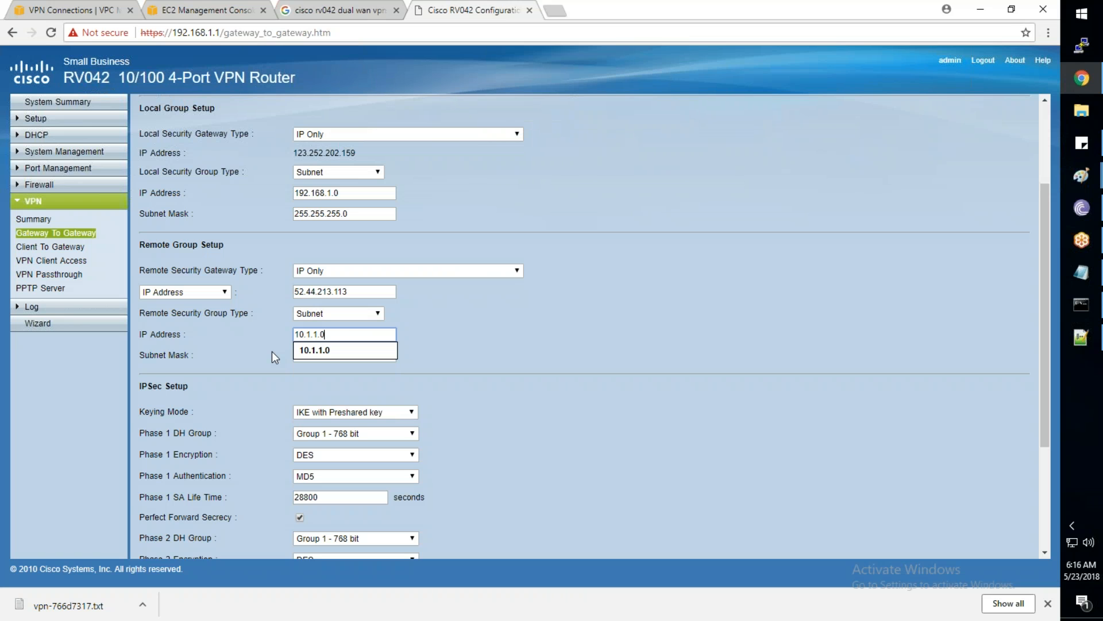
{"action": "type", "text": "/24"}
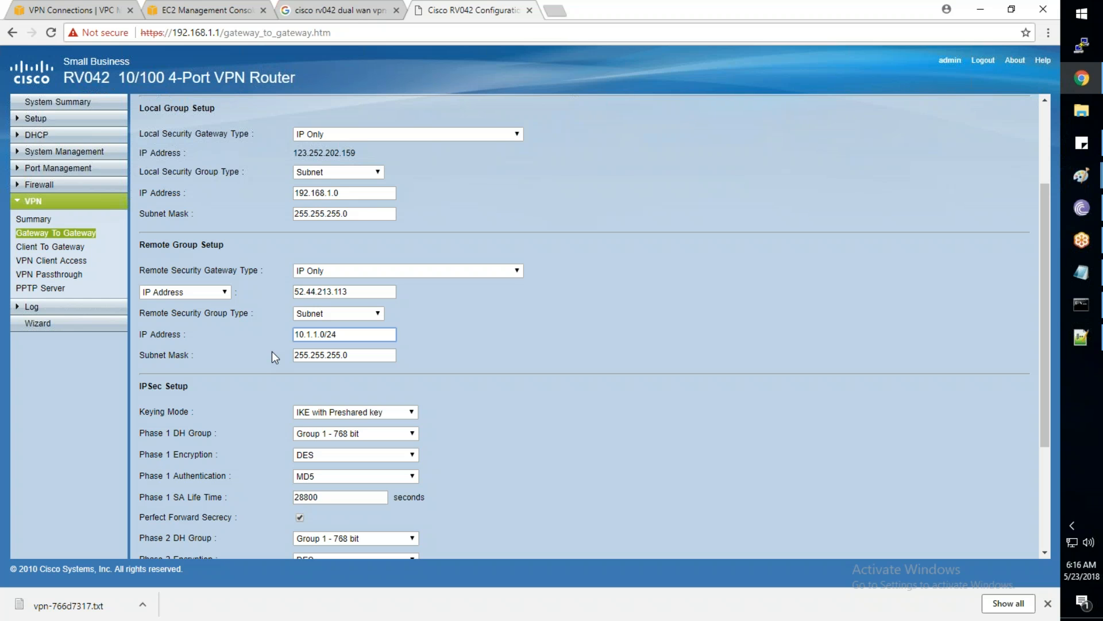
{"action": "left_click", "coordinate": [391, 377]}
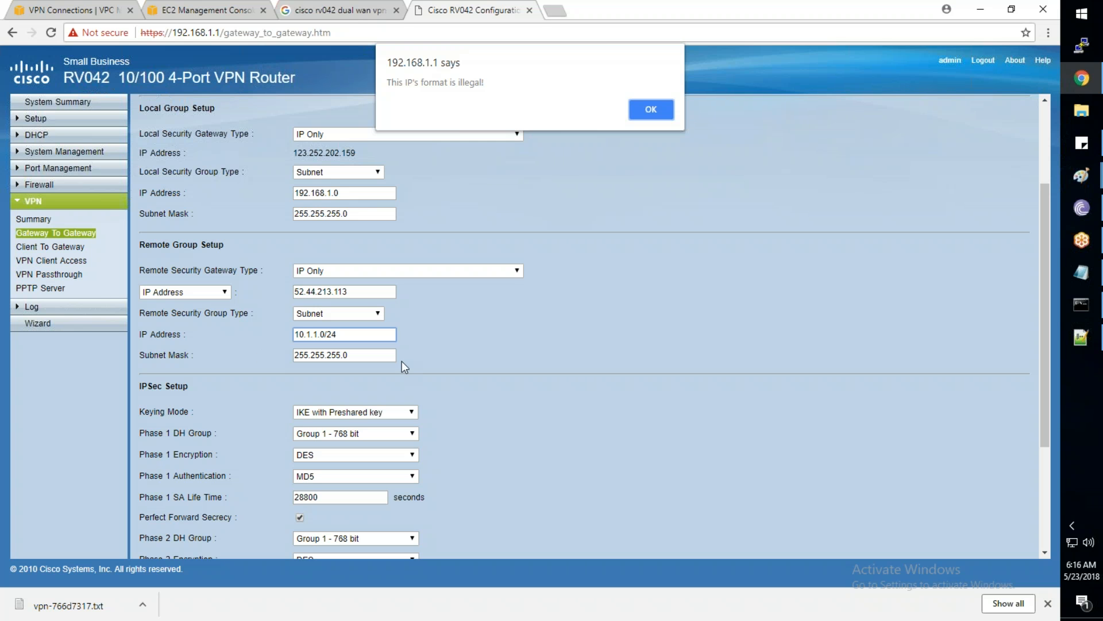
{"action": "left_click", "coordinate": [651, 110]}
{"action": "key", "text": "BackSpace"}
{"action": "key", "text": "BackSpace"}
{"action": "left_click", "coordinate": [345, 379]}
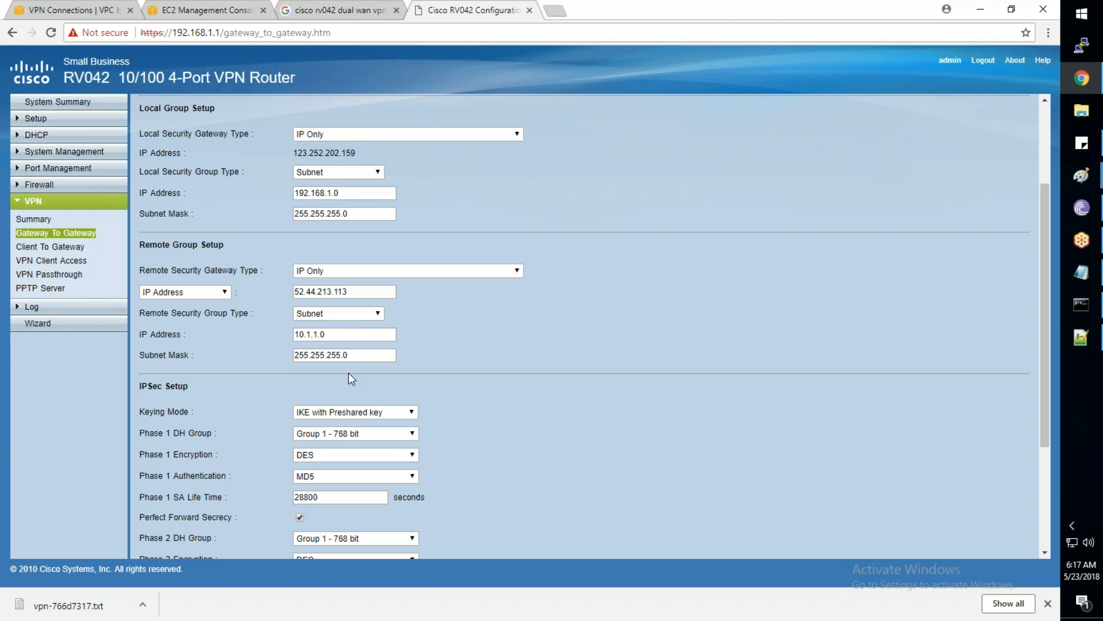
{"action": "scroll", "coordinate": [349, 372], "scroll_direction": "down", "scroll_amount": 2}
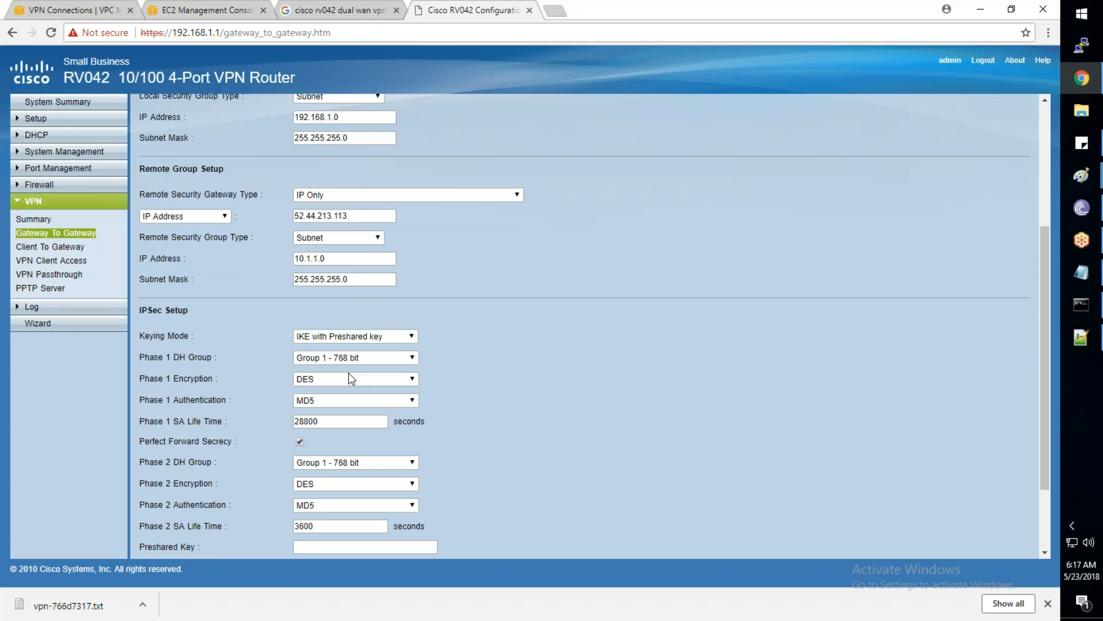
{"action": "scroll", "coordinate": [348, 372], "scroll_direction": "down", "scroll_amount": 2}
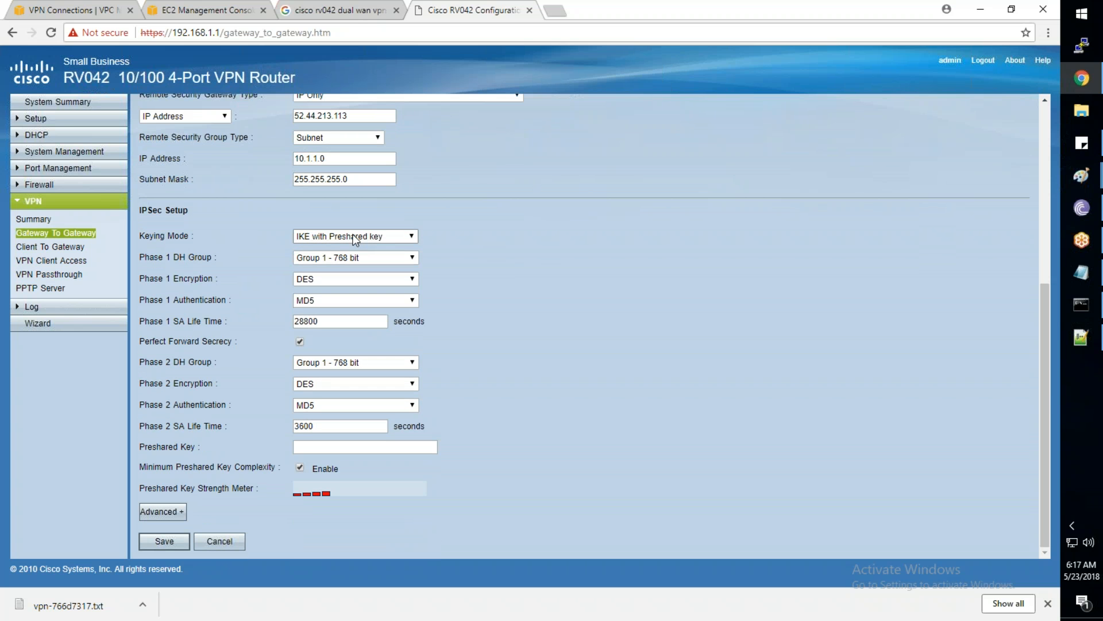
Set Phase 1 to DH Group 2, AES-128 encryption and SHA1 authentication, per the AWS notes
{"action": "left_click", "coordinate": [1081, 338]}
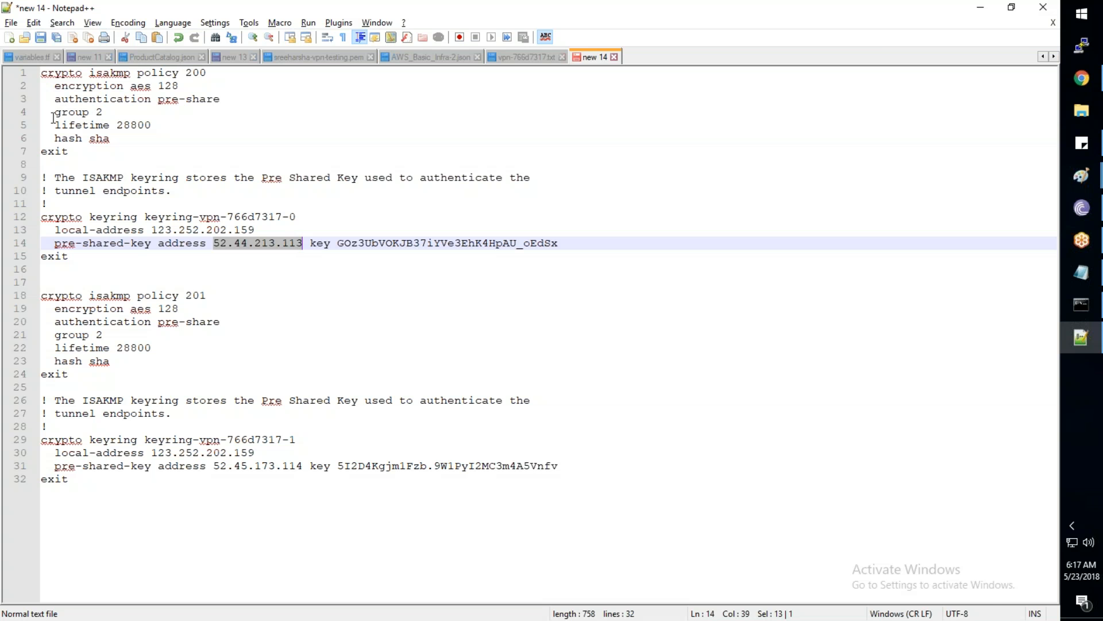
{"action": "left_click_drag", "start_coordinate": [59, 113], "coordinate": [104, 113]}
{"action": "key", "text": "alt+Tab"}
{"action": "left_click", "coordinate": [335, 258]}
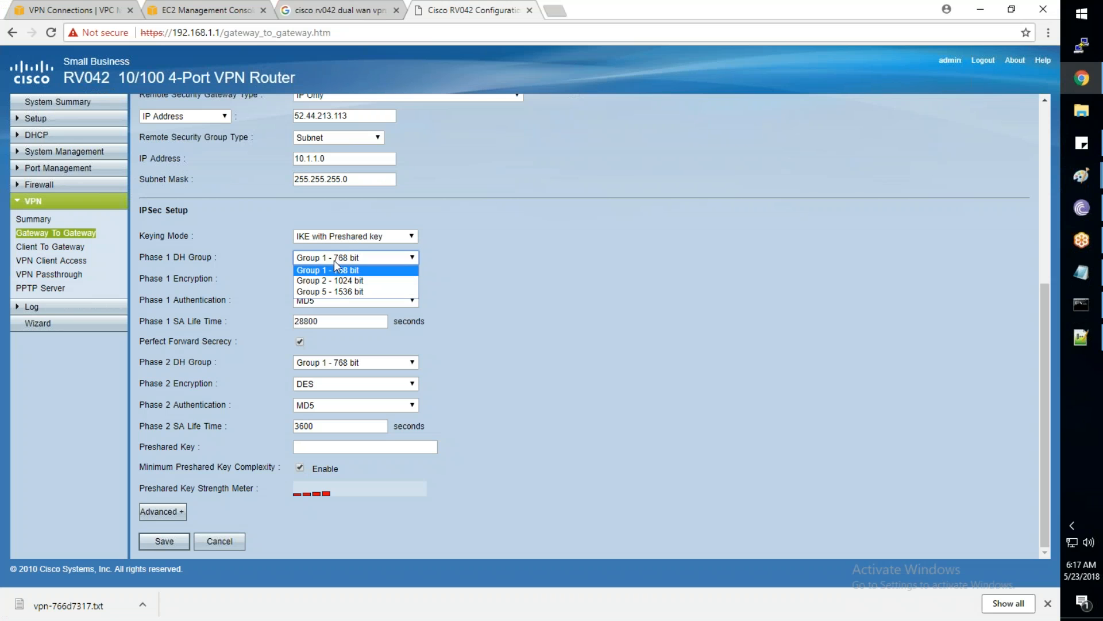
{"action": "left_click", "coordinate": [335, 283]}
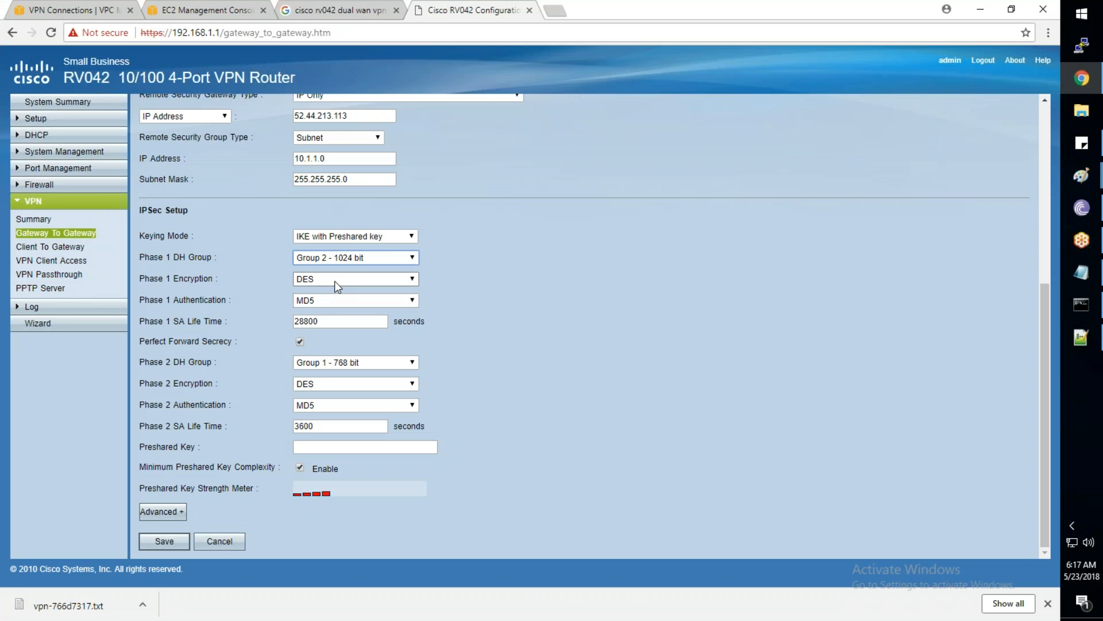
{"action": "key", "text": "alt+Tab"}
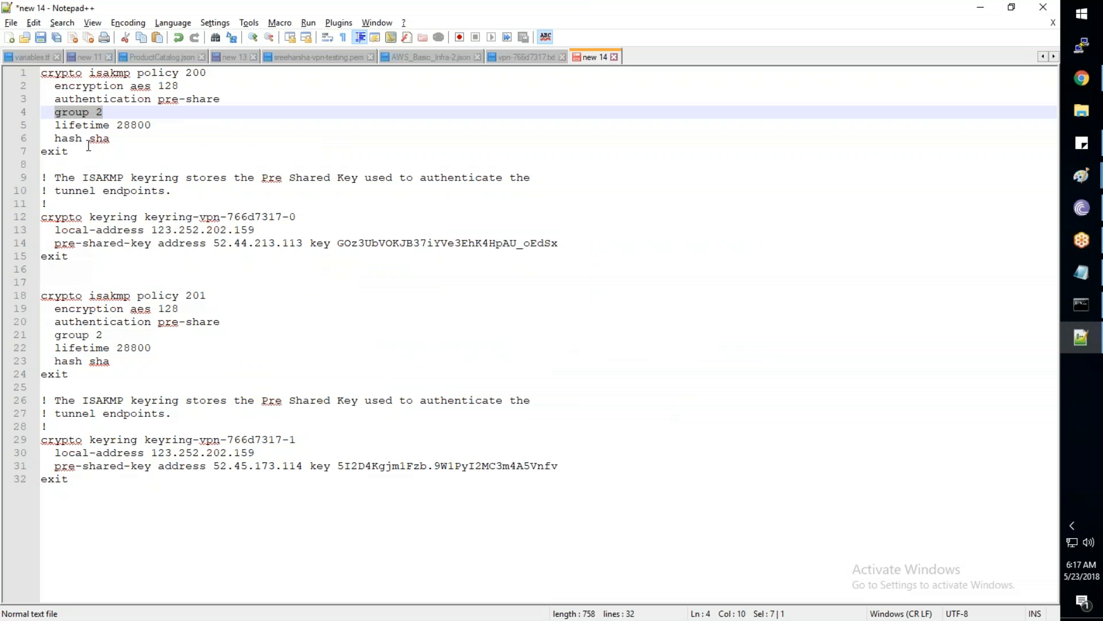
{"action": "left_click_drag", "start_coordinate": [131, 87], "coordinate": [182, 88]}
{"action": "key", "text": "alt+Tab"}
{"action": "left_click", "coordinate": [333, 278]}
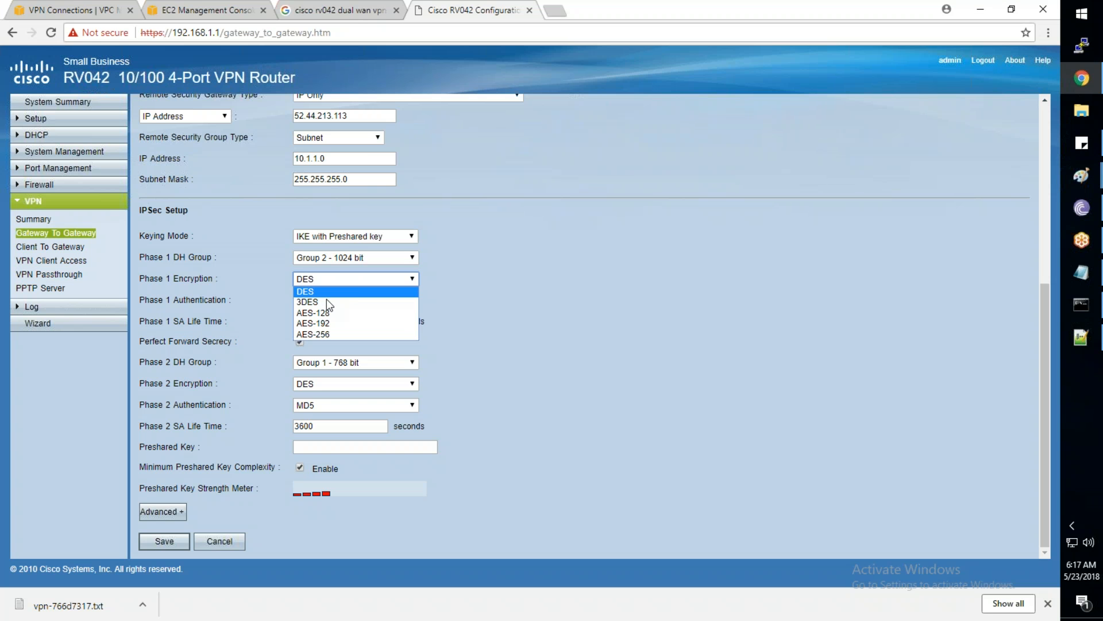
{"action": "left_click", "coordinate": [333, 313]}
{"action": "key", "text": "alt+Tab"}
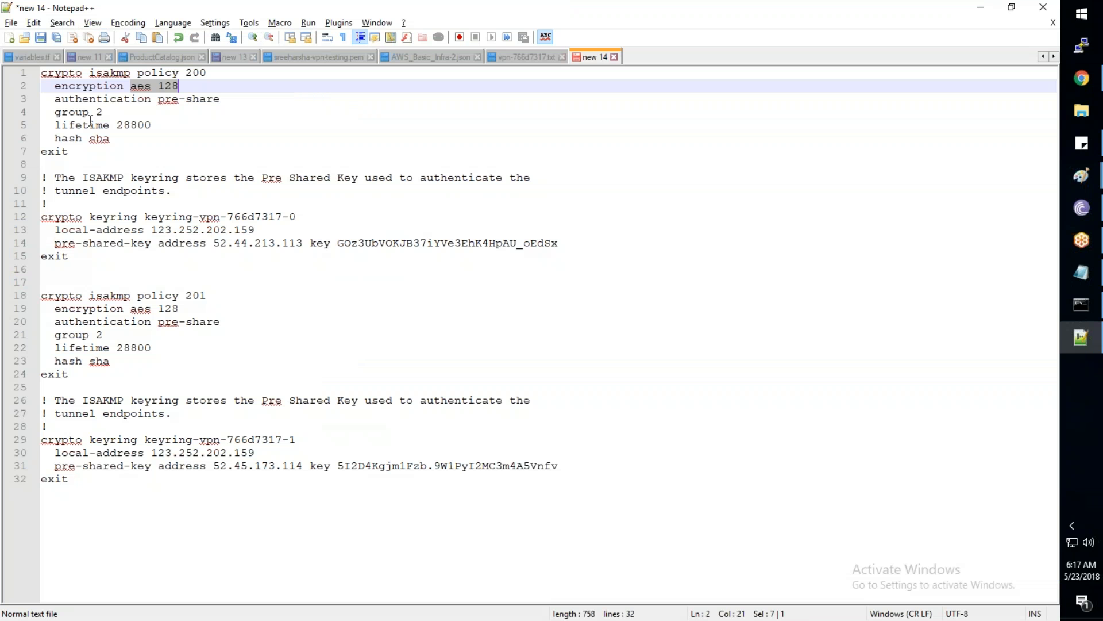
{"action": "left_click_drag", "start_coordinate": [55, 139], "coordinate": [110, 138]}
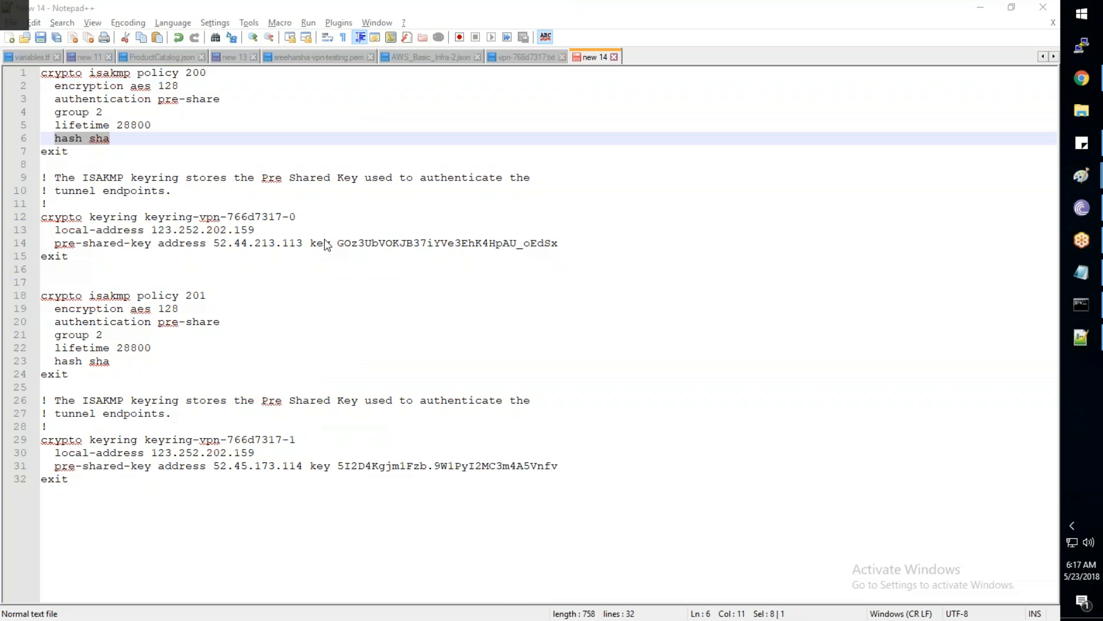
{"action": "key", "text": "alt+Tab"}
{"action": "left_click", "coordinate": [323, 295]}
{"action": "left_click", "coordinate": [325, 324]}
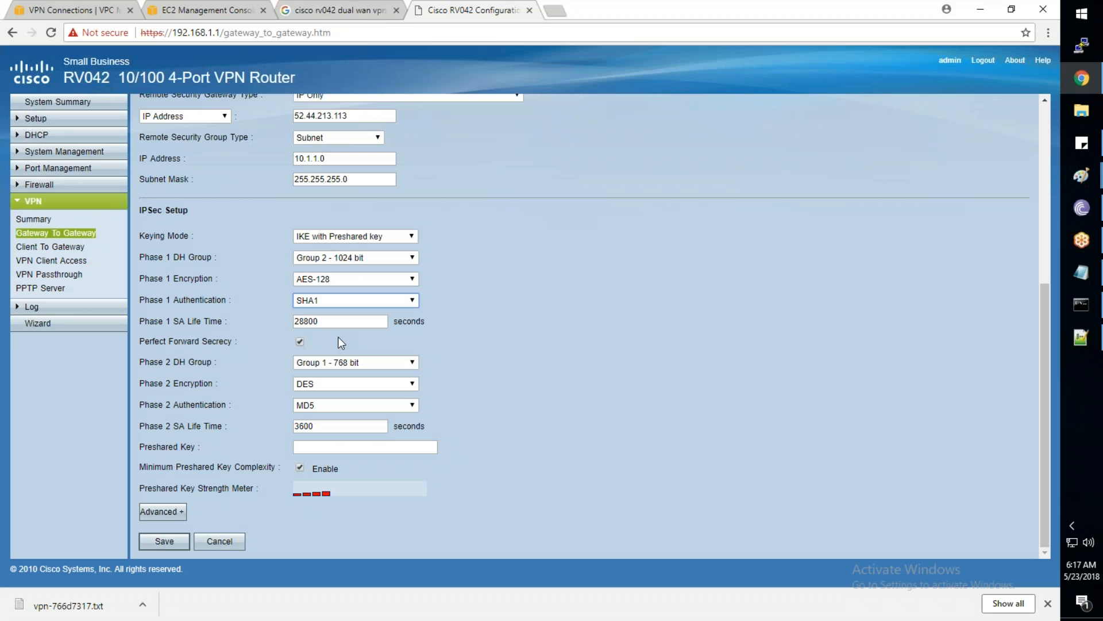
Set Phase 2 to DH Group 2, AES-128 encryption and SHA1 authentication
{"action": "left_click", "coordinate": [334, 362]}
{"action": "left_click", "coordinate": [332, 385]}
{"action": "left_click", "coordinate": [331, 384]}
{"action": "left_click", "coordinate": [331, 416]}
{"action": "left_click", "coordinate": [330, 405]}
{"action": "left_click", "coordinate": [327, 423]}
Paste tunnel 1's preshared key from the notes and save the tunnel
{"action": "left_click", "coordinate": [332, 447]}
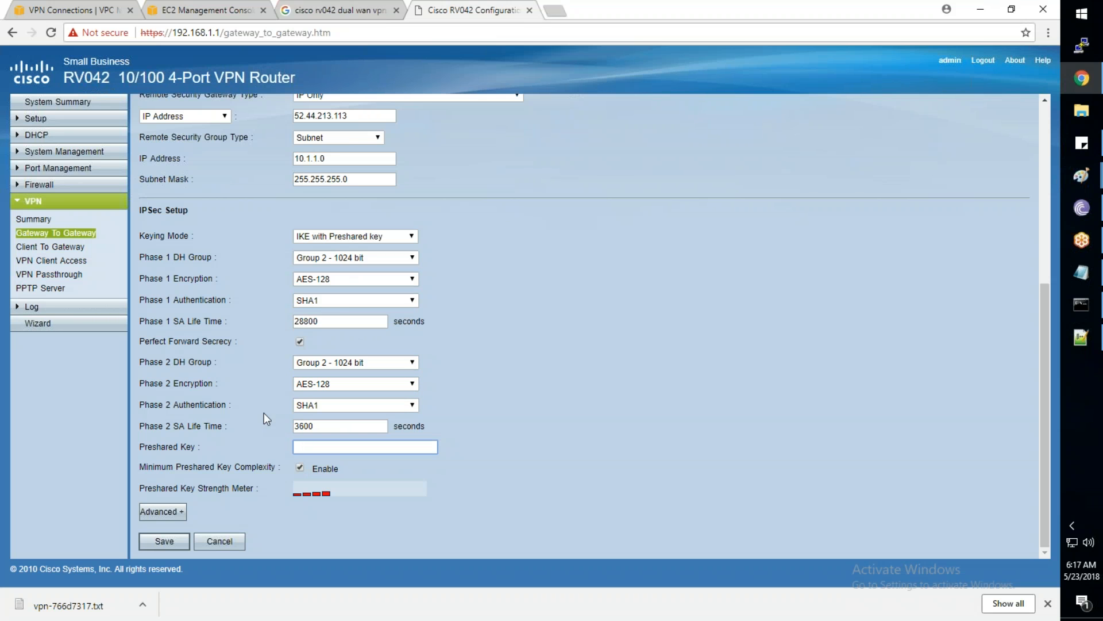
{"action": "key", "text": "alt+Tab"}
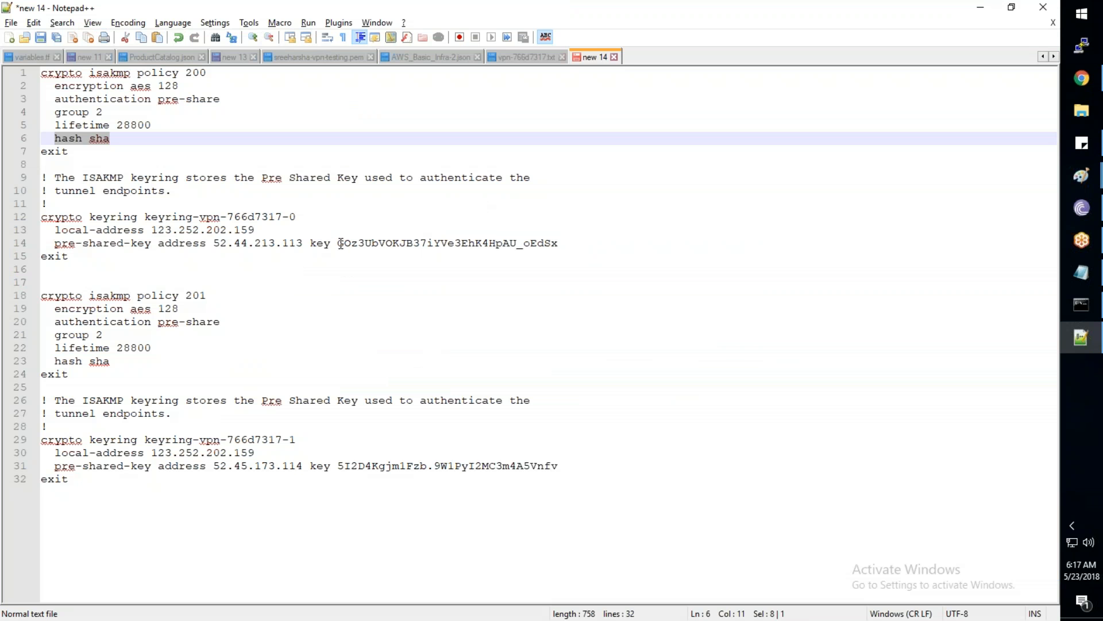
{"action": "left_click_drag", "start_coordinate": [339, 243], "coordinate": [560, 246]}
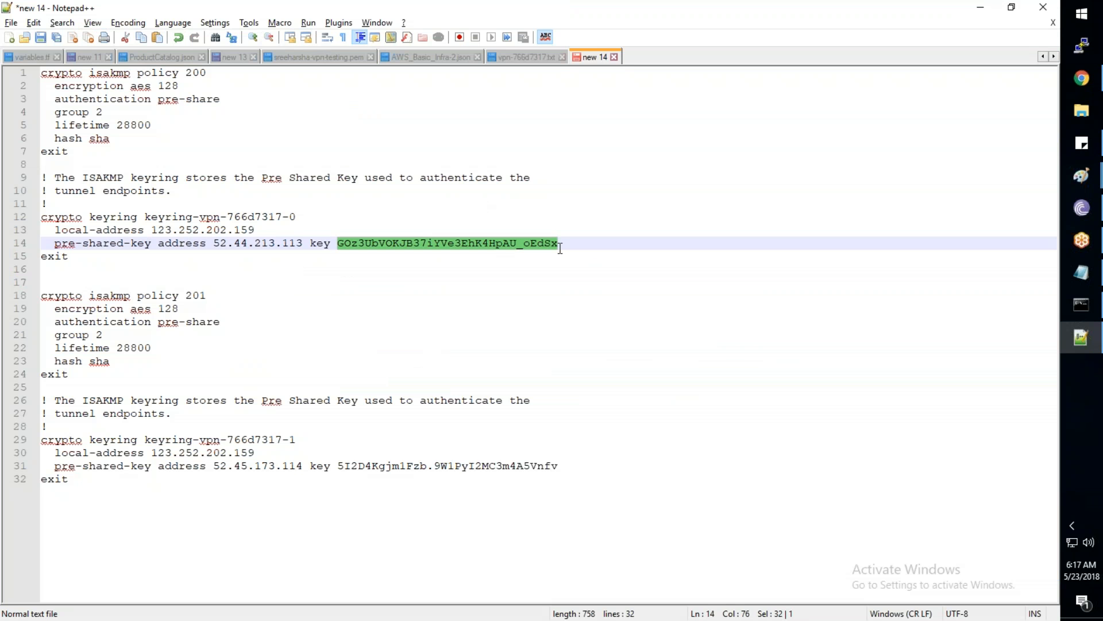
{"action": "key", "text": "ctrl+c"}
{"action": "key", "text": "alt+Tab"}
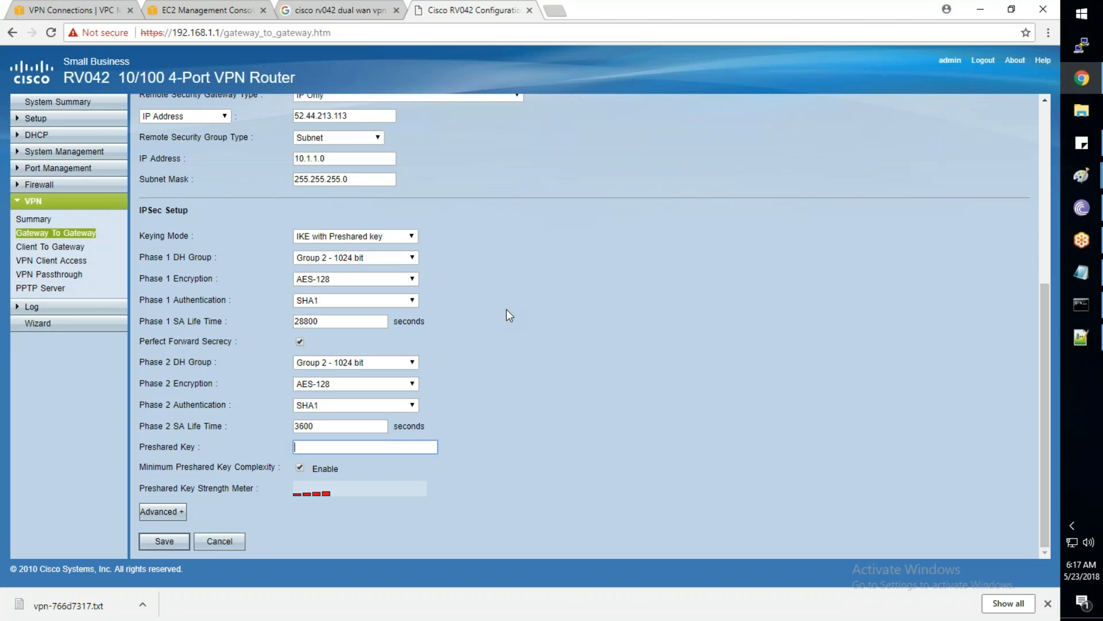
{"action": "key", "text": "ctrl+v"}
{"action": "left_click", "coordinate": [164, 541]}
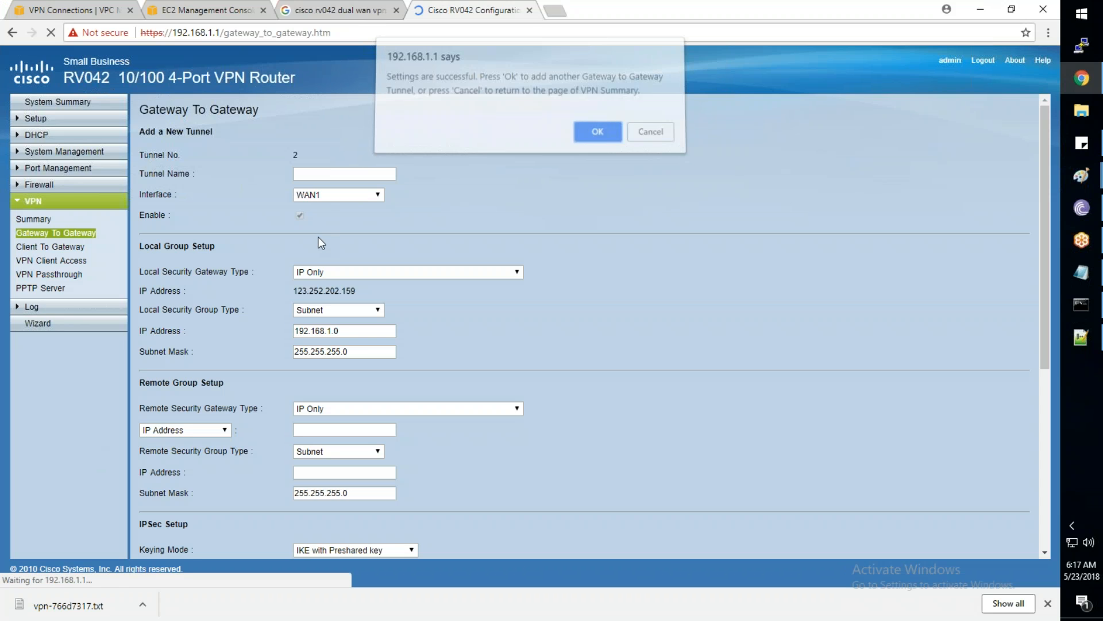
{"action": "left_click", "coordinate": [598, 131]}
Name the new gateway-to-gateway tunnel AWS-Tunnel-2
{"action": "left_click", "coordinate": [326, 175]}
{"action": "type", "text": "A"}
{"action": "key", "text": "Down"}
{"action": "key", "text": "Down"}
{"action": "key", "text": "Down"}
{"action": "key", "text": "Return"}
{"action": "key", "text": "BackSpace"}
{"action": "type", "text": "2"}
{"action": "left_click", "coordinate": [402, 238]}
Set the remote gateway to 52.45.173.114 and the remote subnet to 10.1.2.0
{"action": "left_click", "coordinate": [321, 432]}
{"action": "key", "text": "alt+Tab"}
{"action": "left_click_drag", "start_coordinate": [214, 465], "coordinate": [304, 465]}
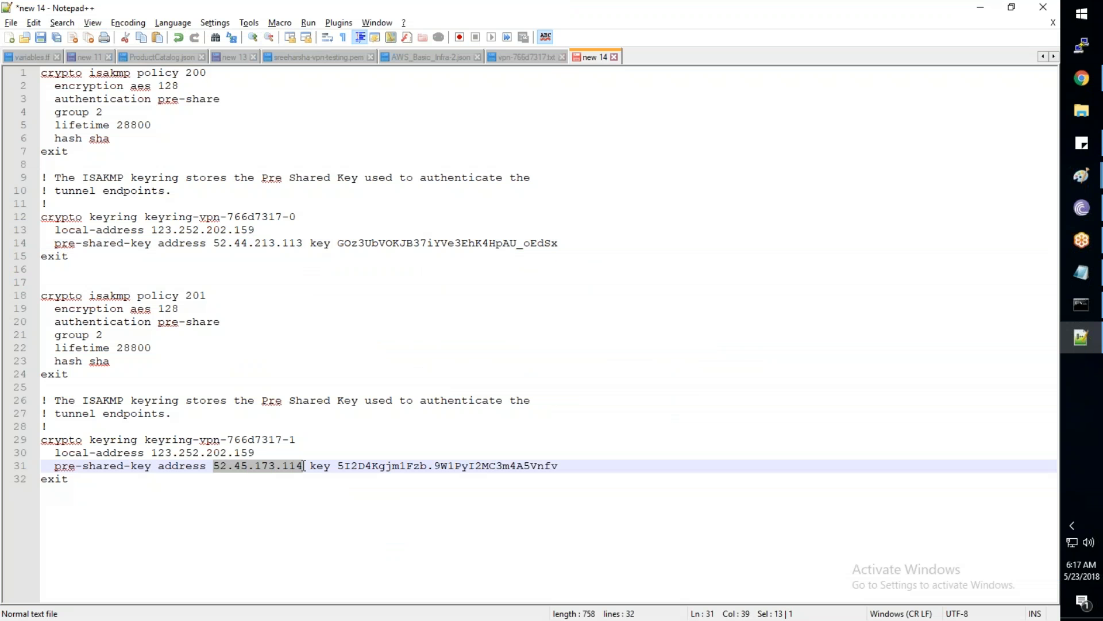
{"action": "key", "text": "alt+Tab"}
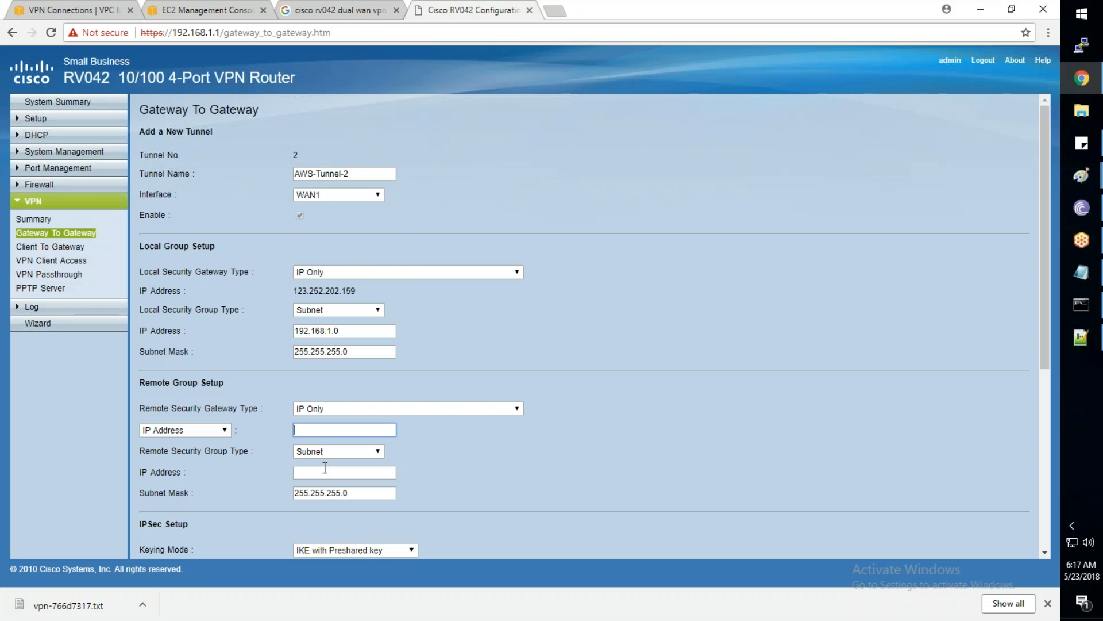
{"action": "key", "text": "ctrl+v"}
{"action": "left_click", "coordinate": [320, 471]}
{"action": "type", "text": "10.1.2"}
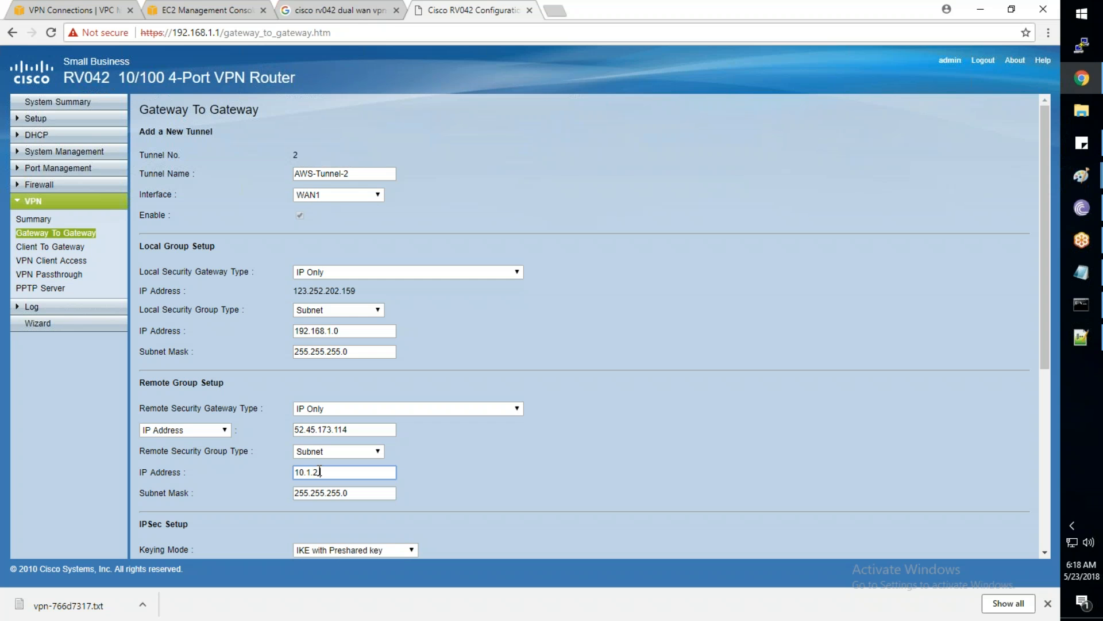
{"action": "type", "text": ".0"}
{"action": "key", "text": "Tab"}
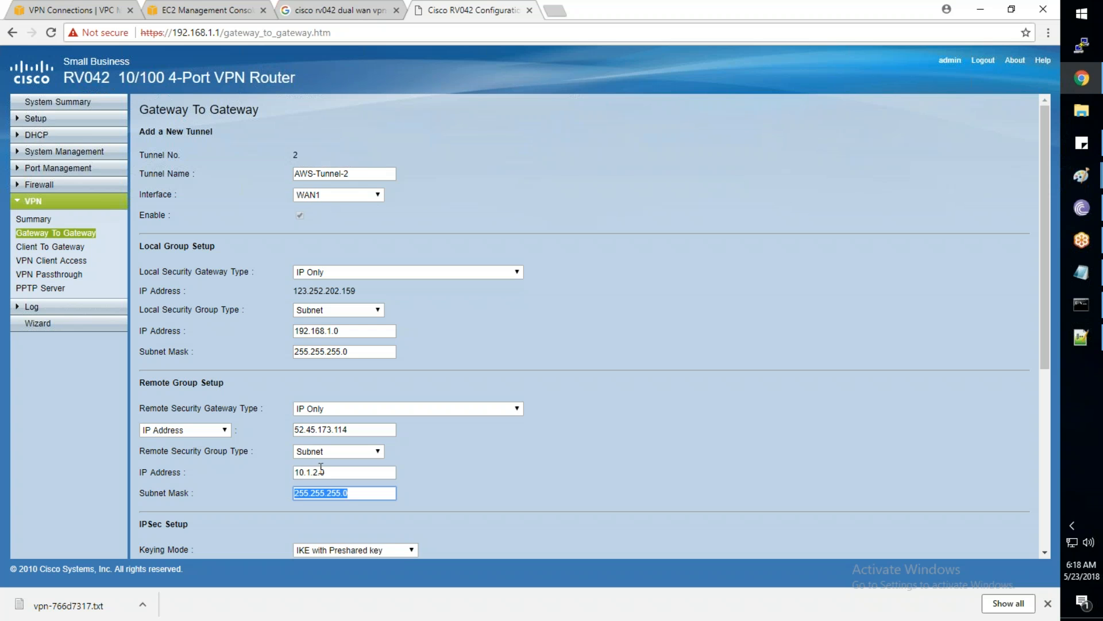
Set Phase 1 to DH Group 2, AES-128 encryption and SHA1 authentication
{"action": "scroll", "coordinate": [321, 469], "scroll_direction": "down", "scroll_amount": 1}
{"action": "scroll", "coordinate": [320, 469], "scroll_direction": "down", "scroll_amount": 5}
{"action": "left_click", "coordinate": [325, 257]}
{"action": "left_click", "coordinate": [325, 280]}
{"action": "left_click", "coordinate": [324, 279]}
{"action": "left_click", "coordinate": [323, 313]}
{"action": "left_click", "coordinate": [323, 303]}
{"action": "left_click", "coordinate": [323, 323]}
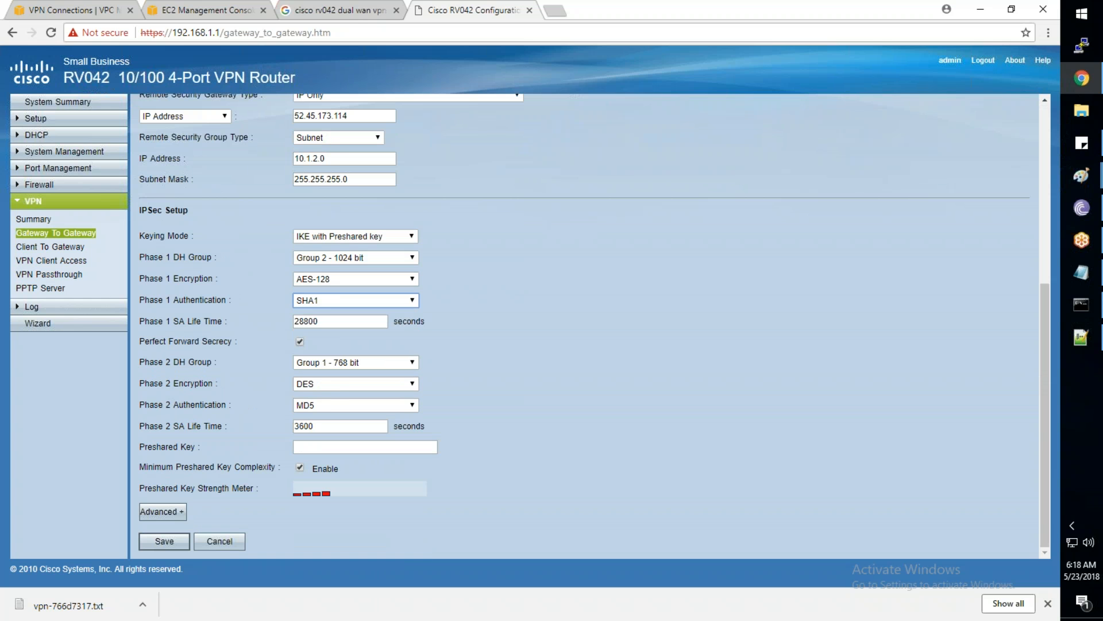
Set Phase 2 to DH Group 2, AES-128 encryption and SHA1 authentication
{"action": "left_click", "coordinate": [347, 363]}
{"action": "left_click", "coordinate": [352, 385]}
{"action": "left_click", "coordinate": [349, 383]}
{"action": "left_click", "coordinate": [347, 428]}
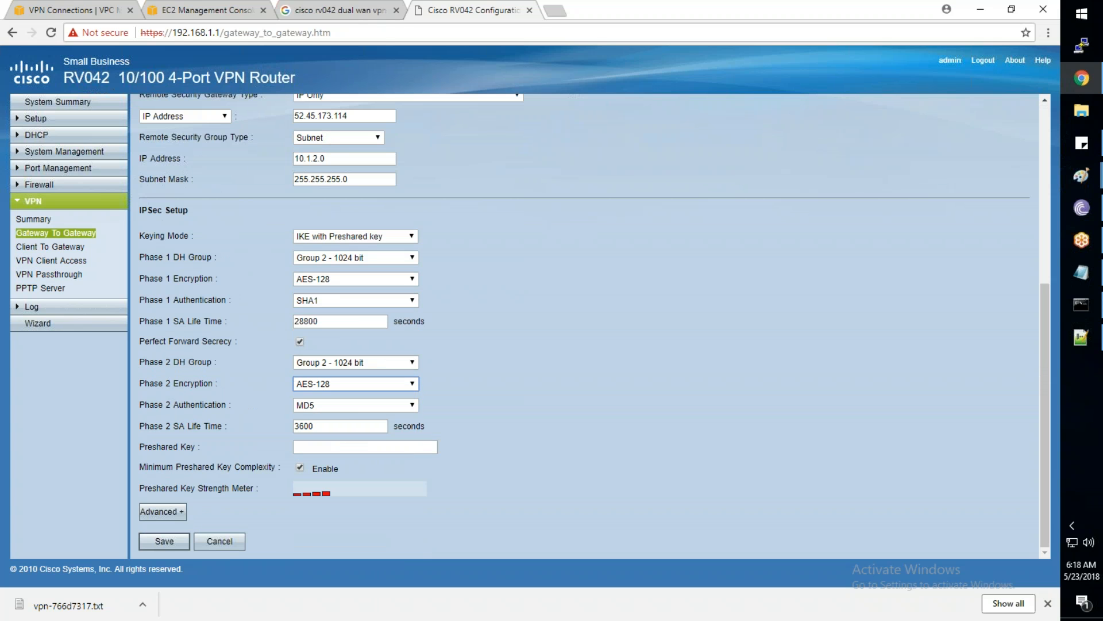
{"action": "left_click", "coordinate": [348, 405]}
{"action": "left_click", "coordinate": [344, 436]}
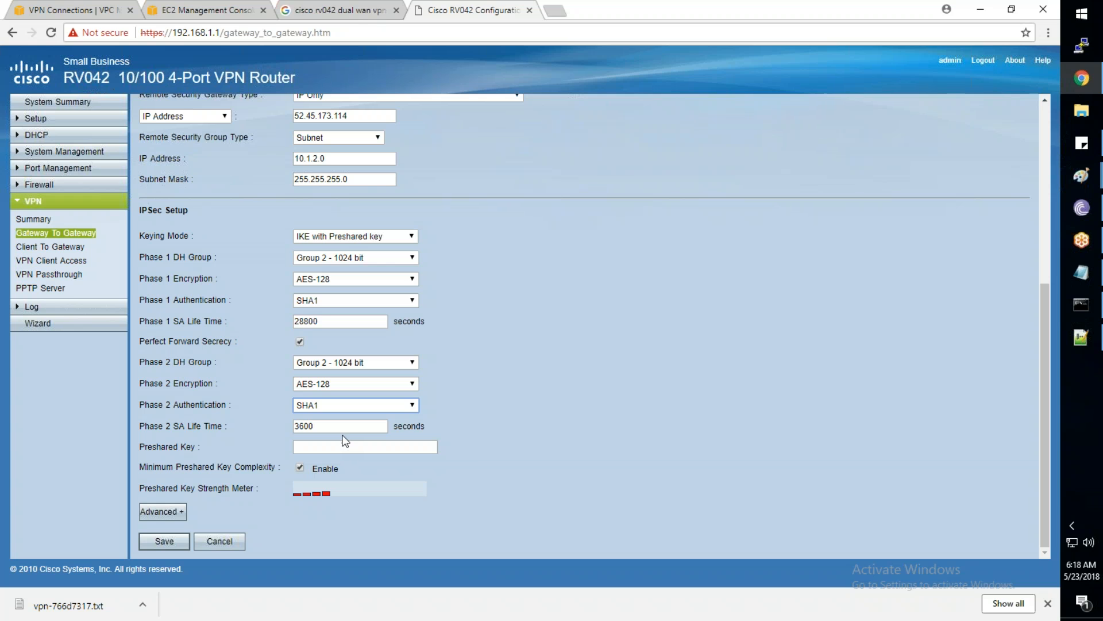
Enter the tunnel-2 preshared key from the AWS config file and save the tunnel
{"action": "key", "text": "alt+Tab"}
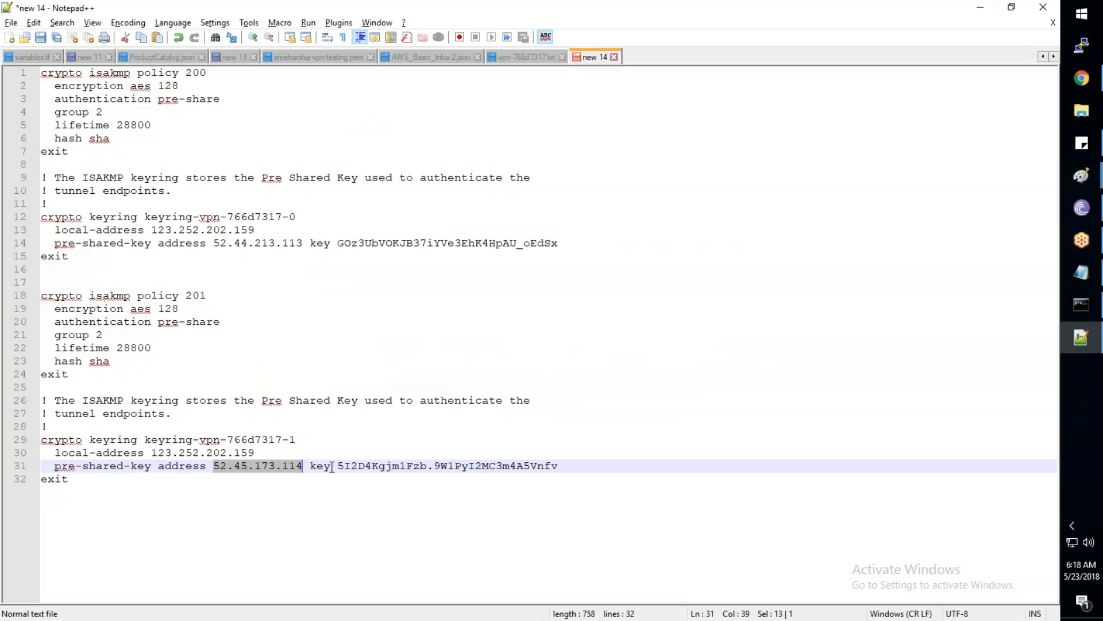
{"action": "left_click_drag", "start_coordinate": [338, 466], "coordinate": [557, 466]}
{"action": "key", "text": "ctrl+c"}
{"action": "key", "text": "alt+Tab"}
{"action": "left_click", "coordinate": [302, 446]}
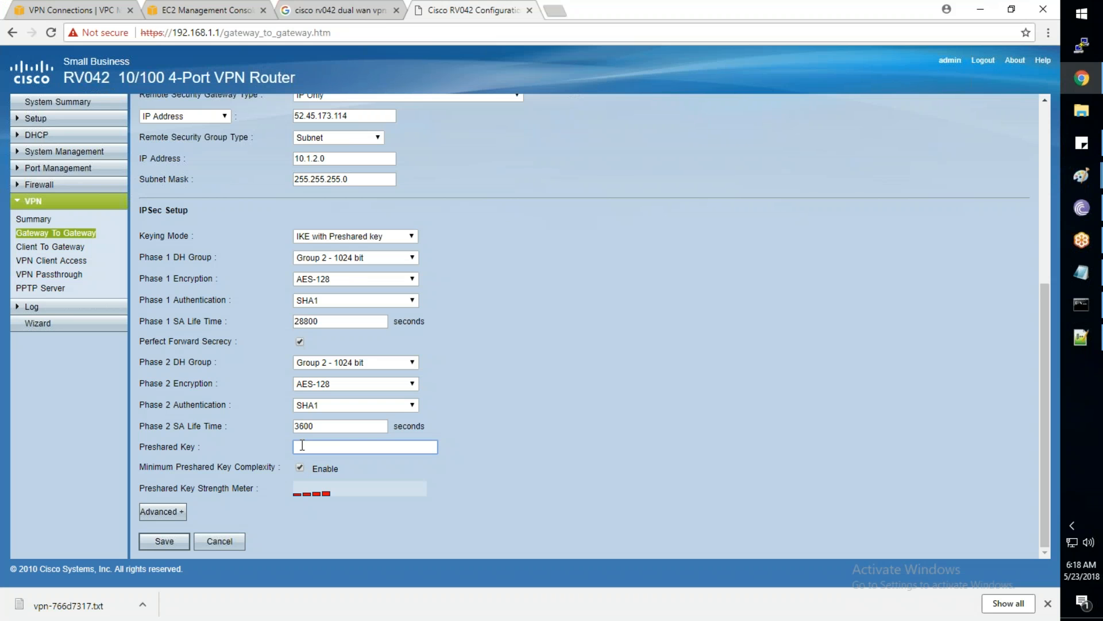
{"action": "key", "text": "ctrl+v"}
{"action": "left_click", "coordinate": [164, 541]}
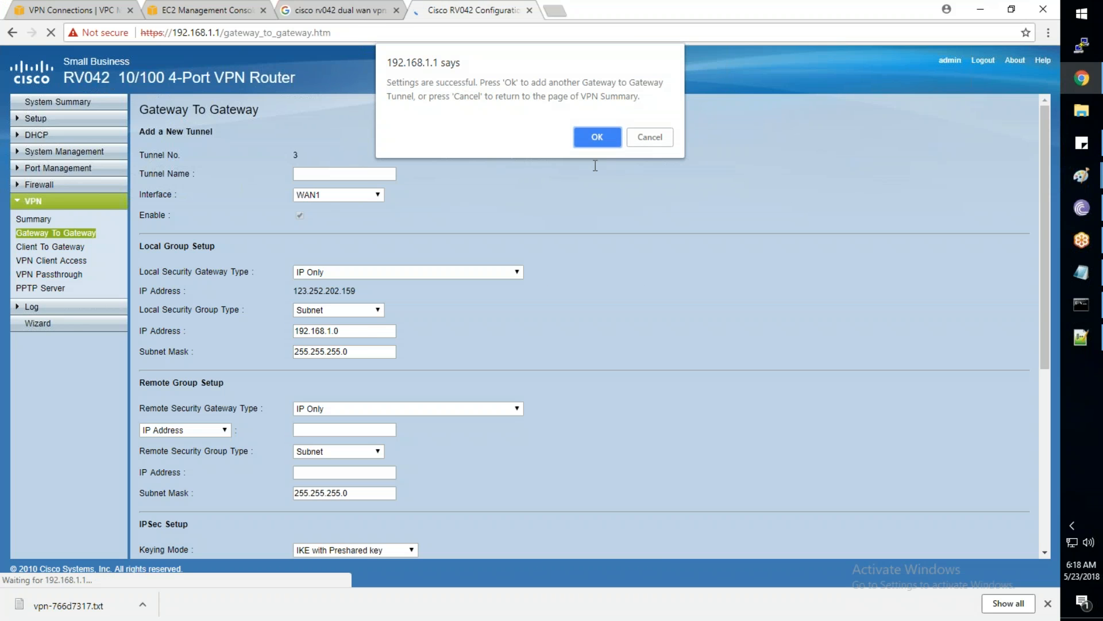
{"action": "left_click", "coordinate": [596, 139]}
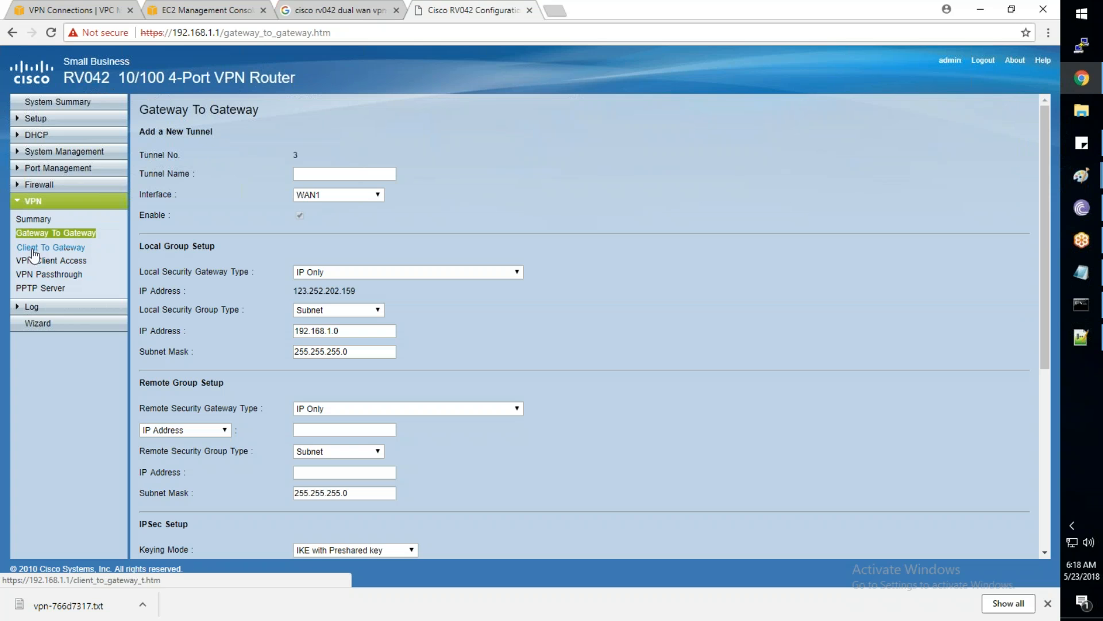
Connect AWS-Tunnel-1 and AWS-Tunnel-2 from the VPN Summary, then return to Command Prompt
{"action": "left_click", "coordinate": [37, 235]}
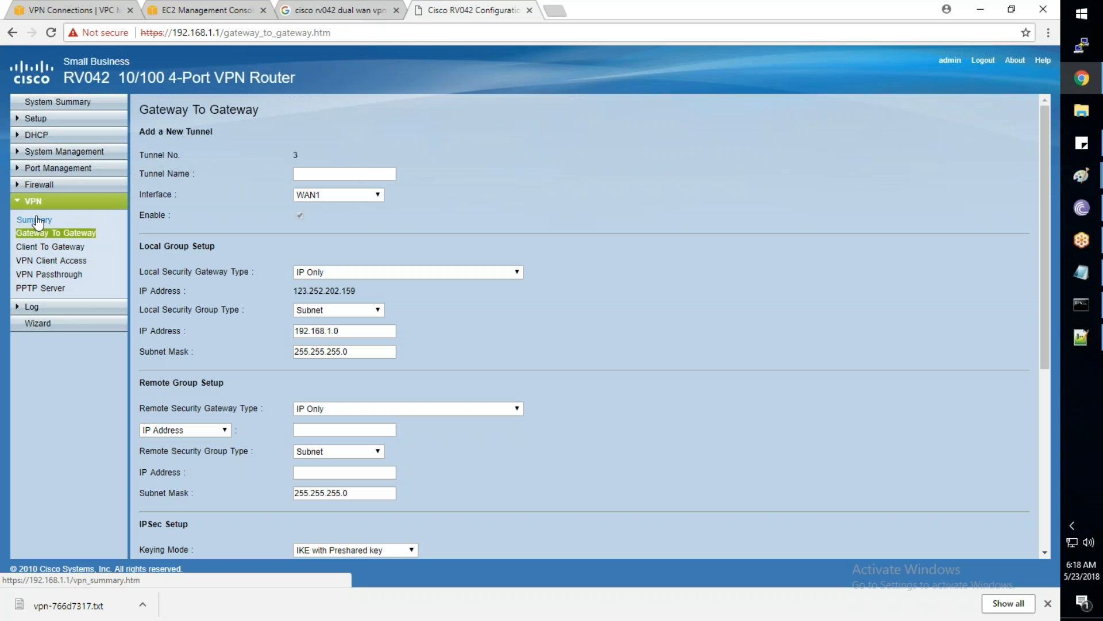
{"action": "left_click", "coordinate": [37, 221]}
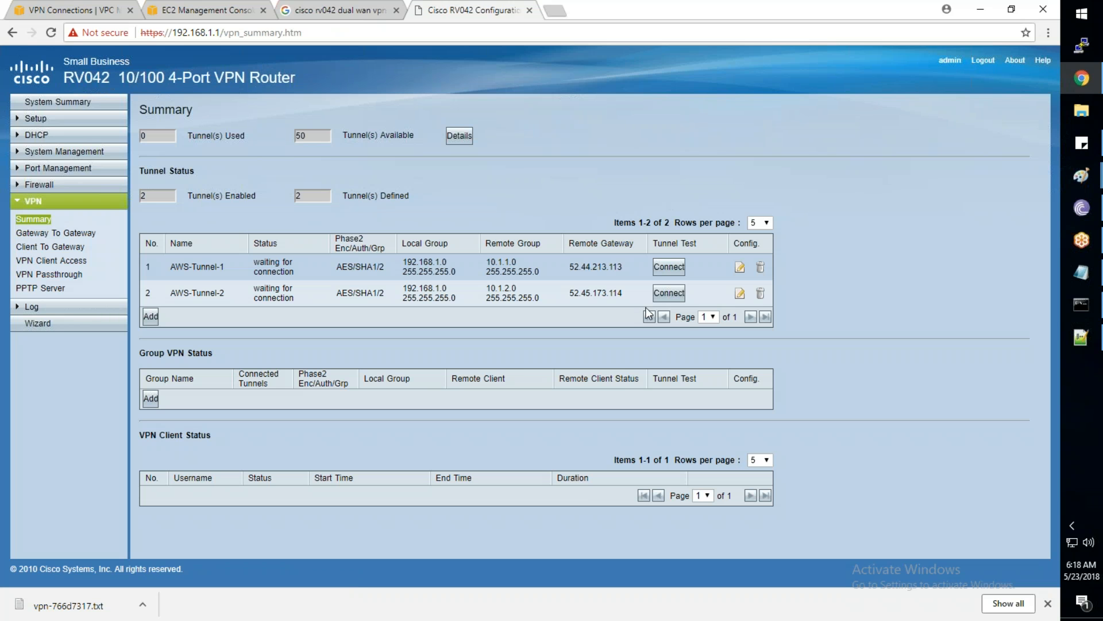
{"action": "left_click", "coordinate": [667, 267]}
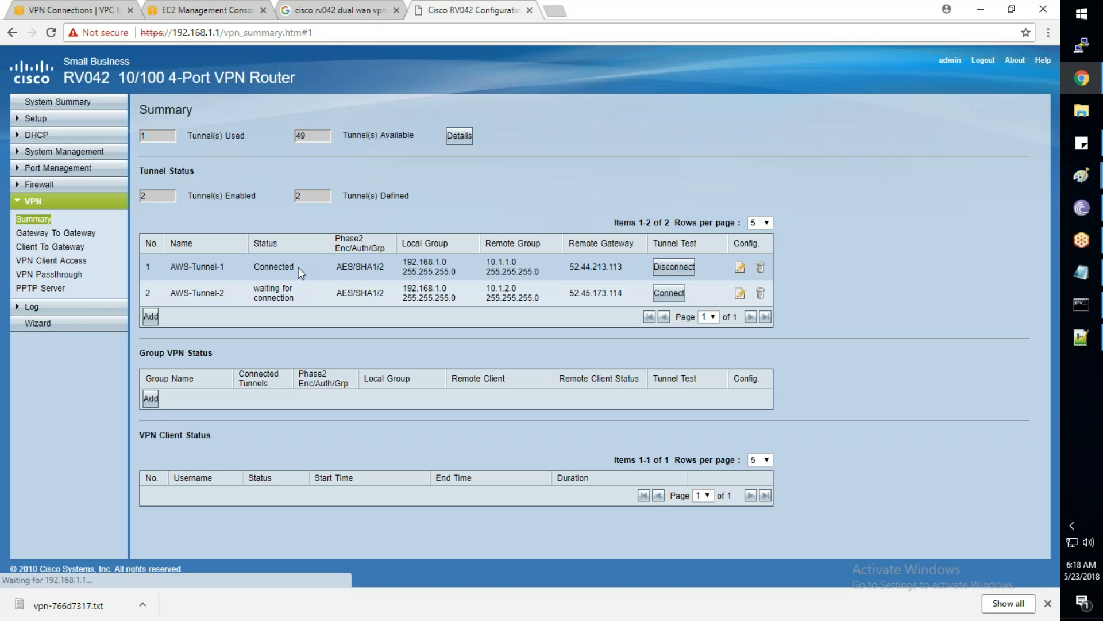
{"action": "double_click", "coordinate": [299, 267]}
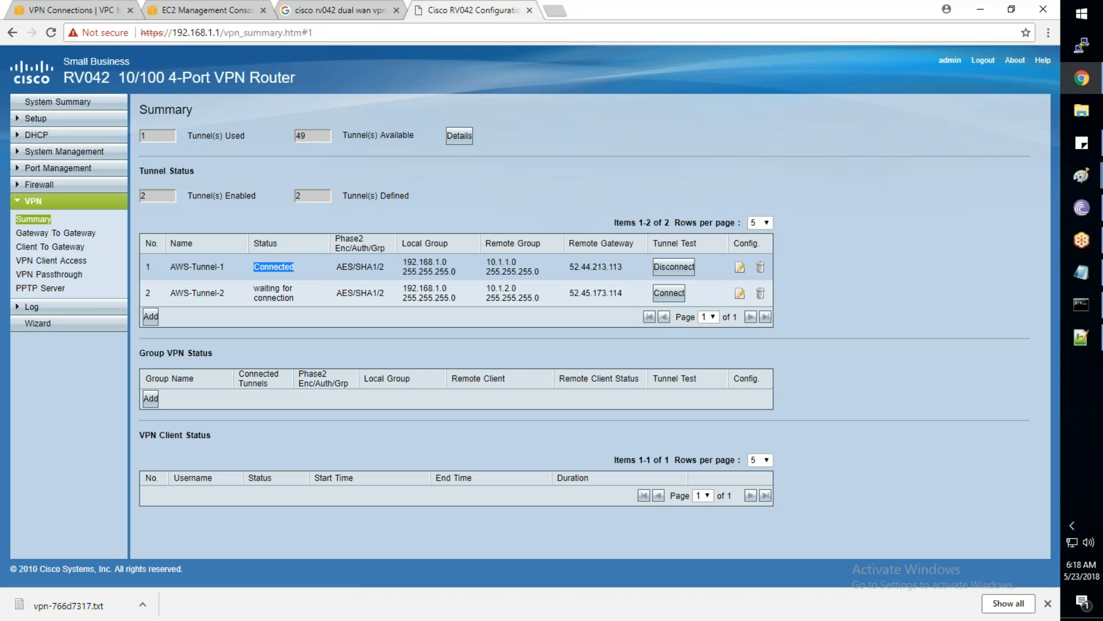
{"action": "left_click", "coordinate": [669, 293]}
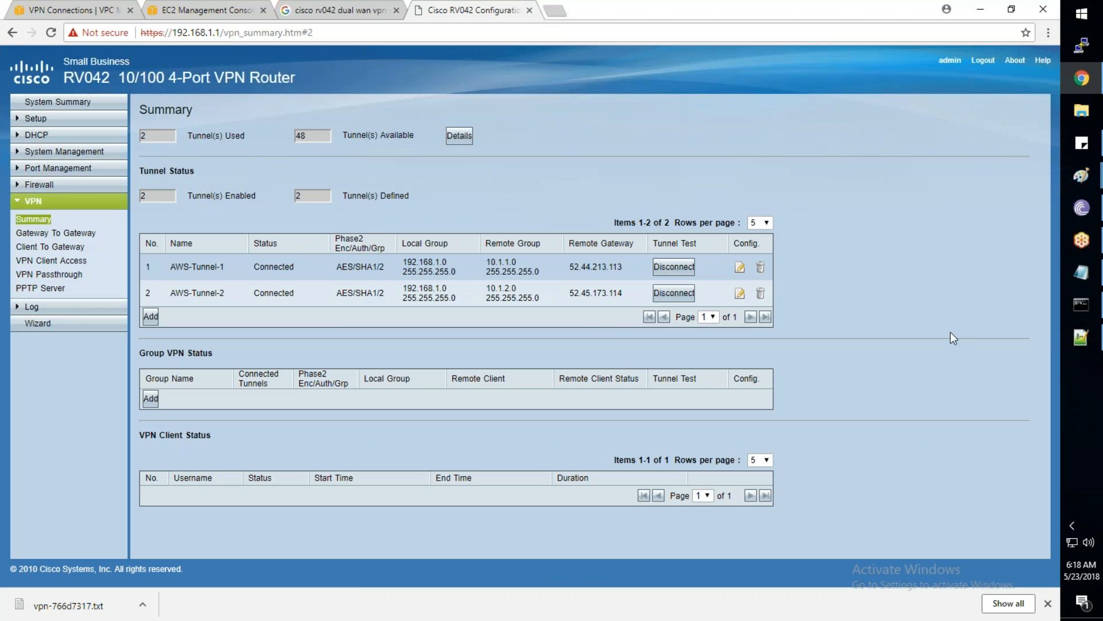
{"action": "left_click", "coordinate": [1072, 310]}
{"action": "left_click", "coordinate": [1074, 308]}
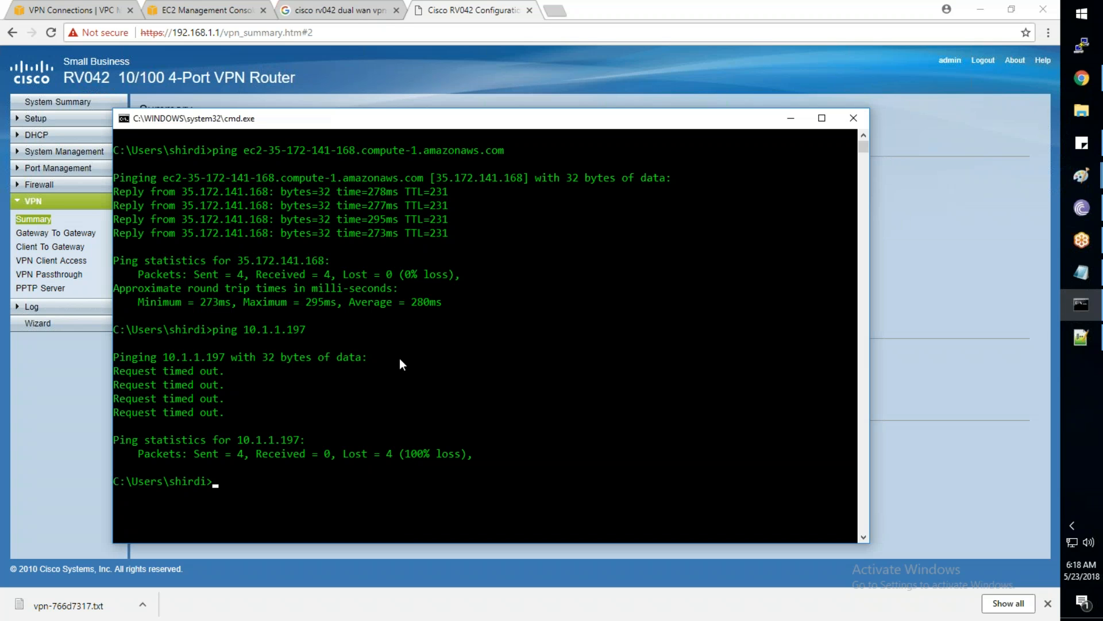
Rerun ping 10.1.1.197, which still times out, then go back to AWS VPN Connections
{"action": "key", "text": "Up"}
{"action": "key", "text": "Return"}
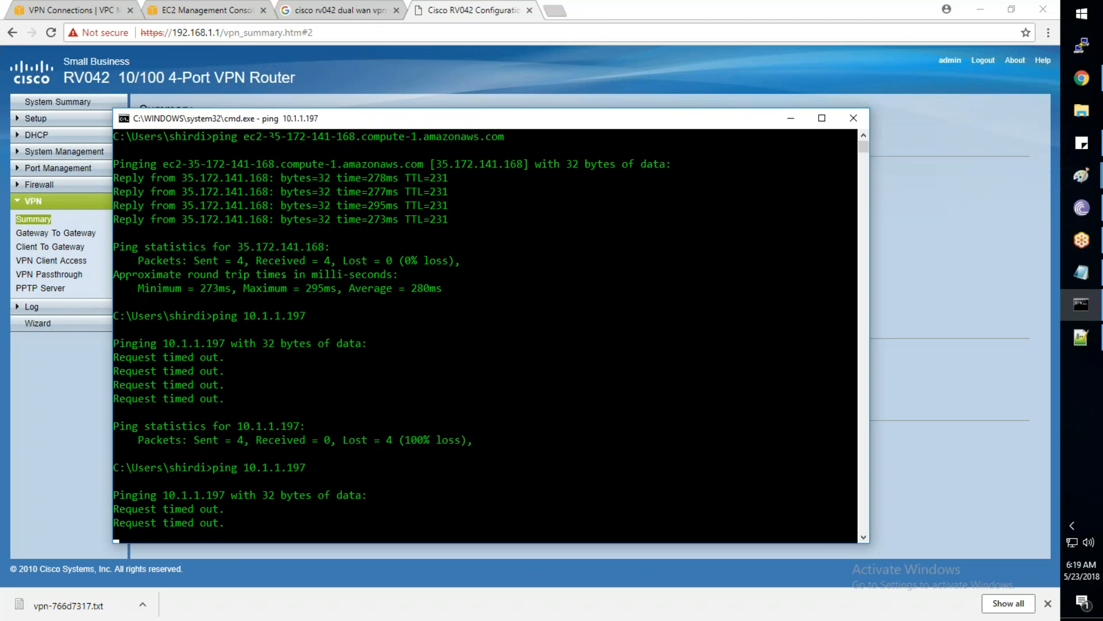
{"action": "left_click", "coordinate": [71, 13]}
{"action": "scroll", "coordinate": [136, 309], "scroll_direction": "up", "scroll_amount": 3}
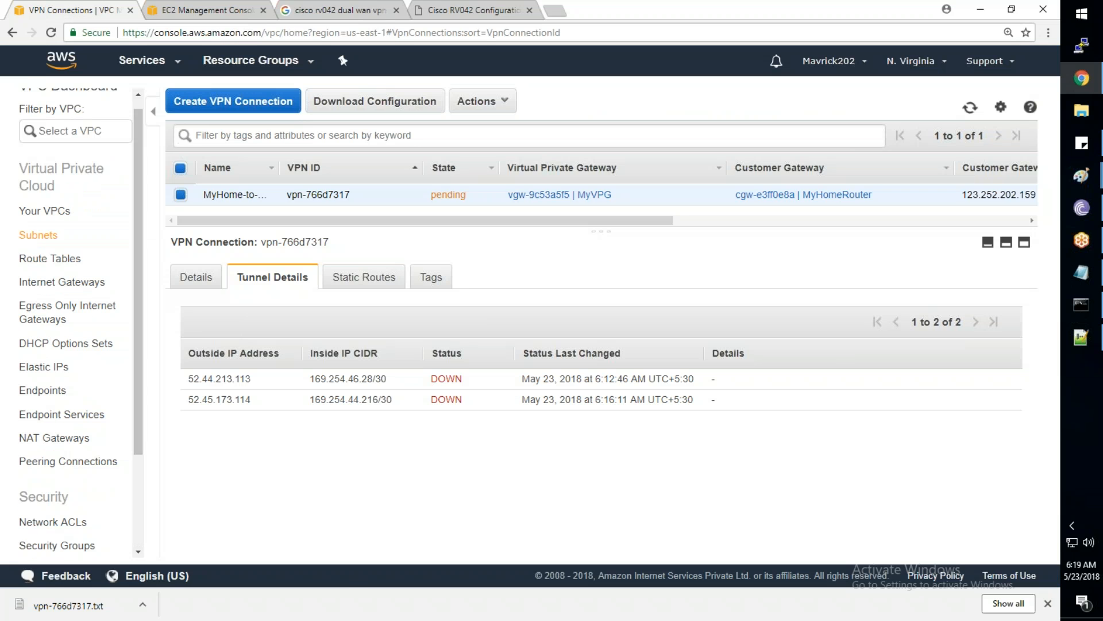
Add route 192.168.1.0/24 targeting MyVPG (vgw-9c53a5f5) to TATA-Main-Table and save it
{"action": "left_click", "coordinate": [71, 260]}
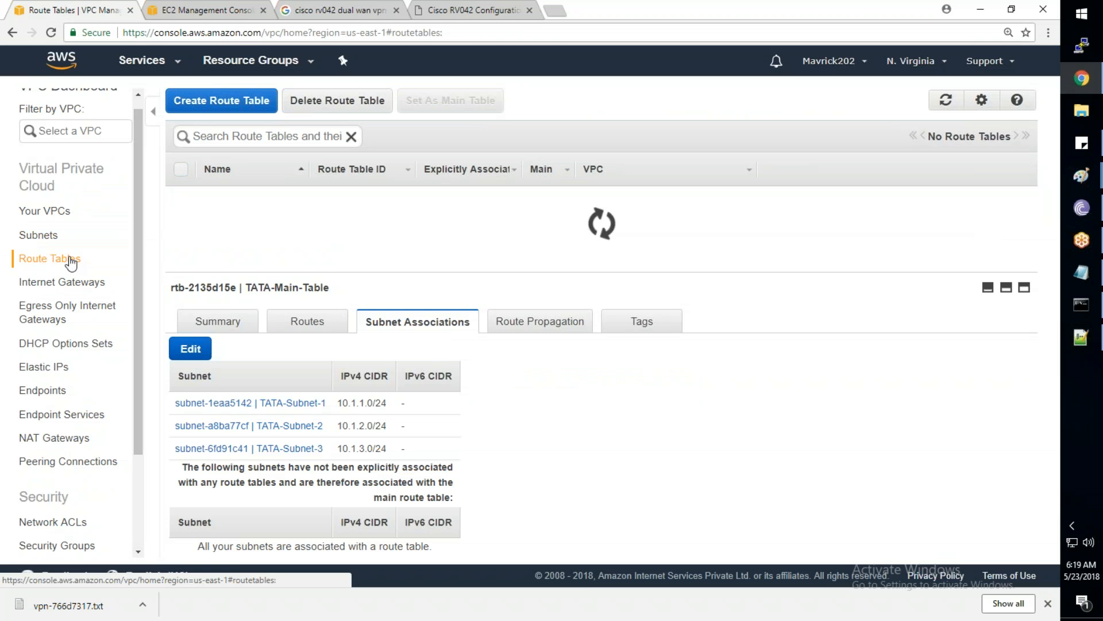
{"action": "left_click", "coordinate": [308, 320]}
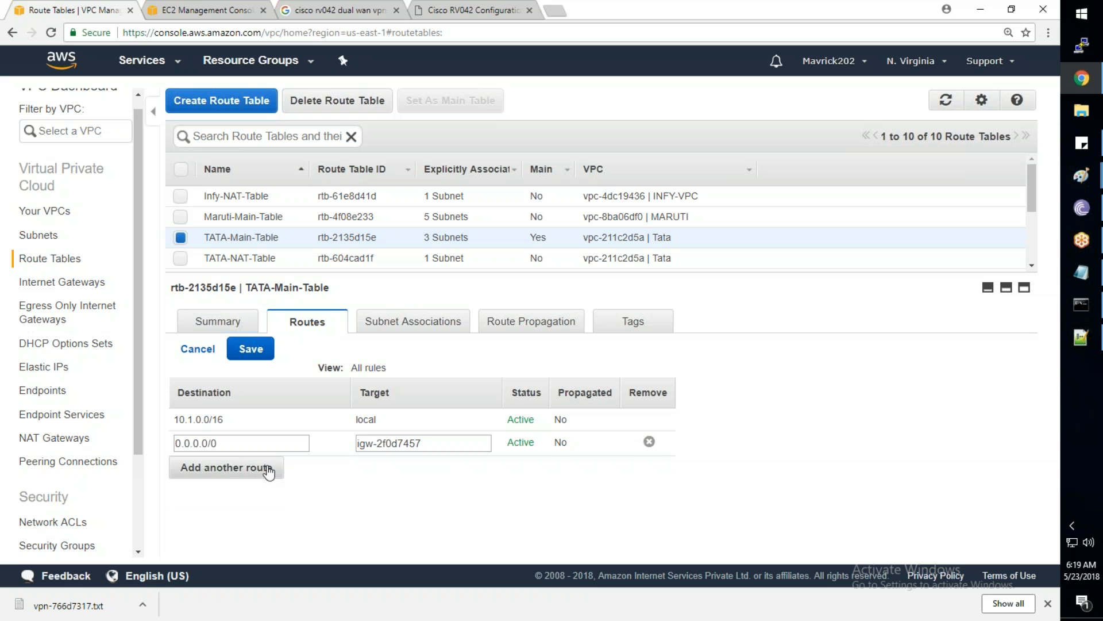
{"action": "left_click", "coordinate": [268, 471]}
{"action": "type", "text": "192"}
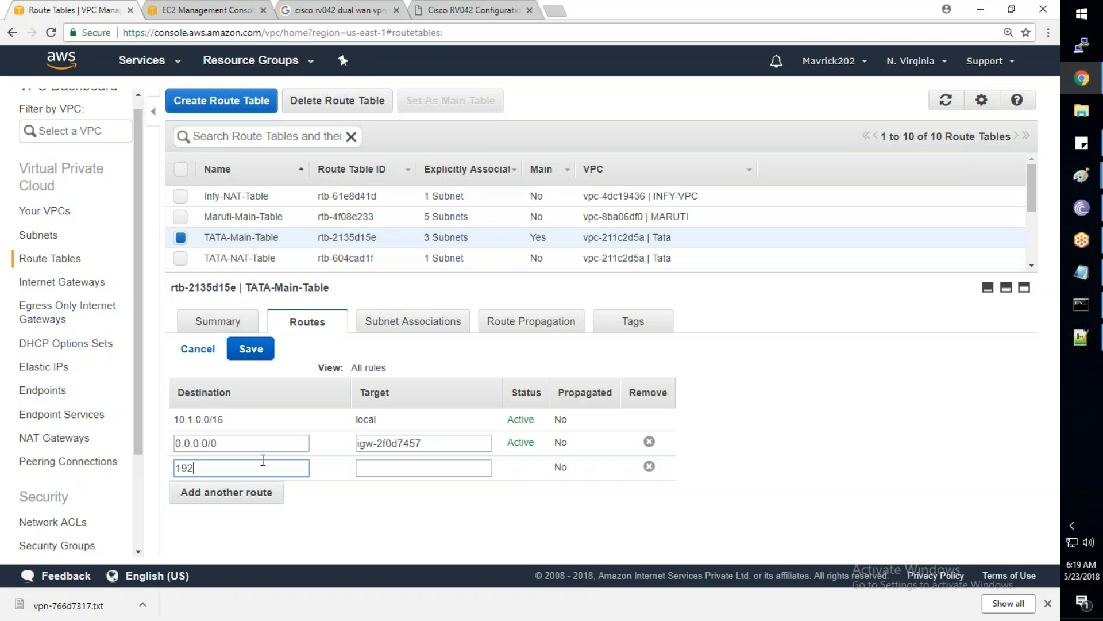
{"action": "type", "text": ".168.1.0/24"}
{"action": "key", "text": "Tab"}
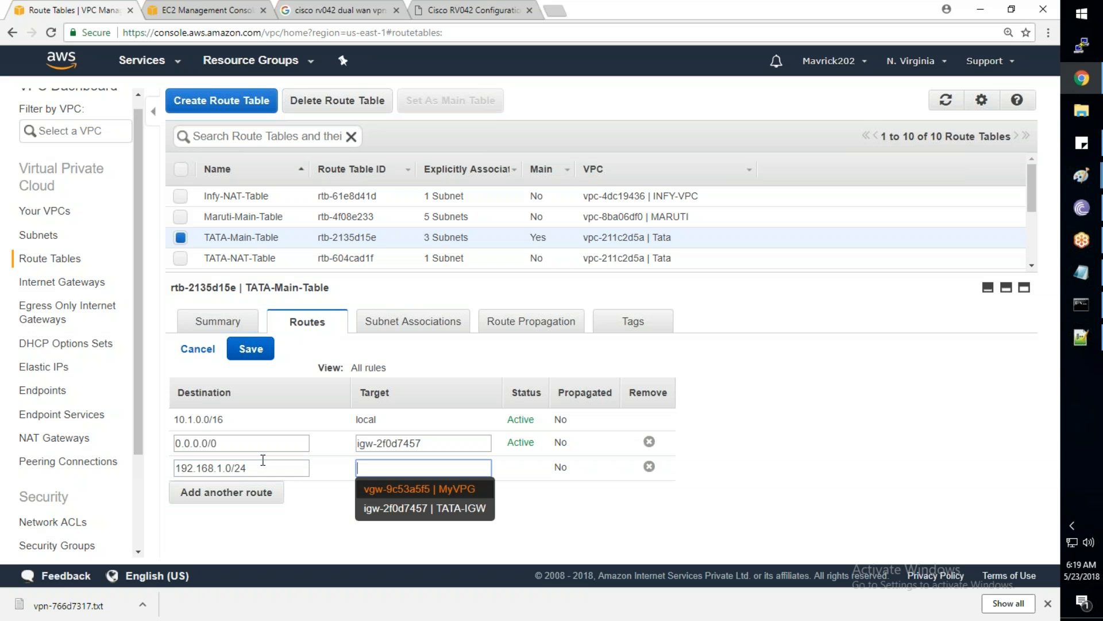
{"action": "left_click", "coordinate": [467, 497]}
{"action": "left_click", "coordinate": [258, 360]}
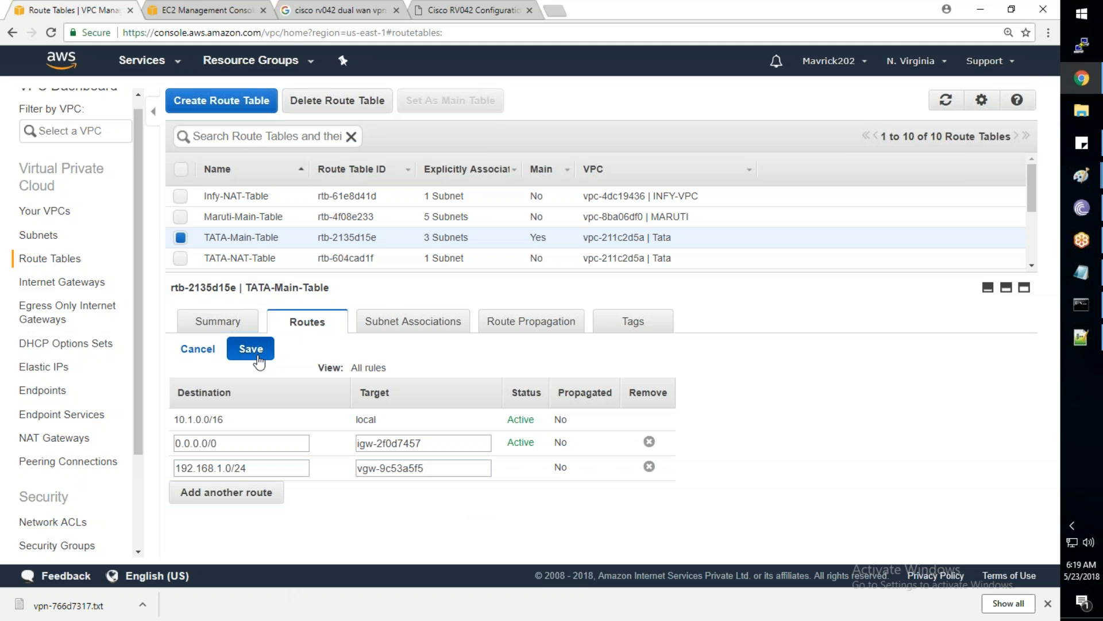
{"action": "left_click", "coordinate": [258, 360]}
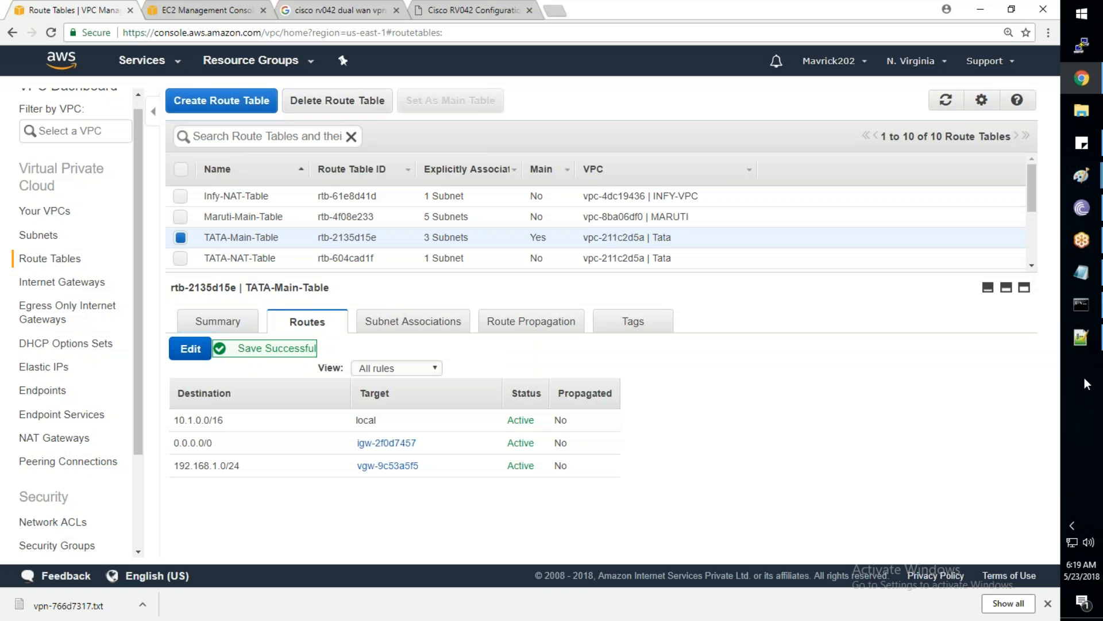
{"action": "left_click", "coordinate": [1080, 304]}
Clear the console and ping 10.1.1.197 twice, getting 4 of 4 replies with 0% loss
{"action": "type", "text": "cls"}
{"action": "key", "text": "Return"}
{"action": "key", "text": "Up"}
{"action": "key", "text": "Return"}
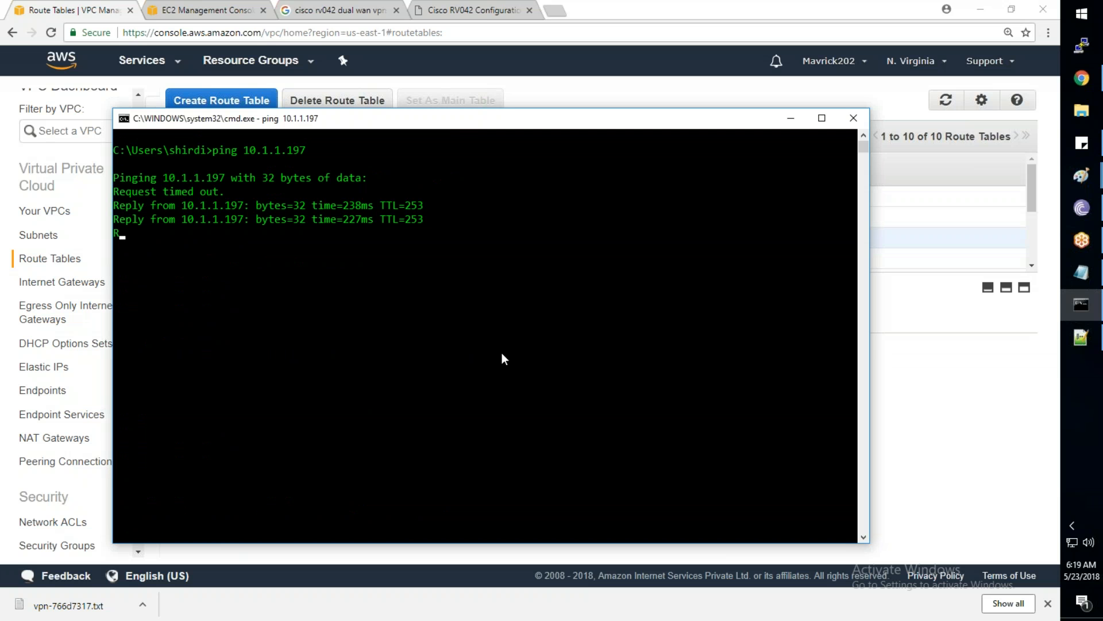
{"action": "key", "text": "Up"}
{"action": "key", "text": "Return"}
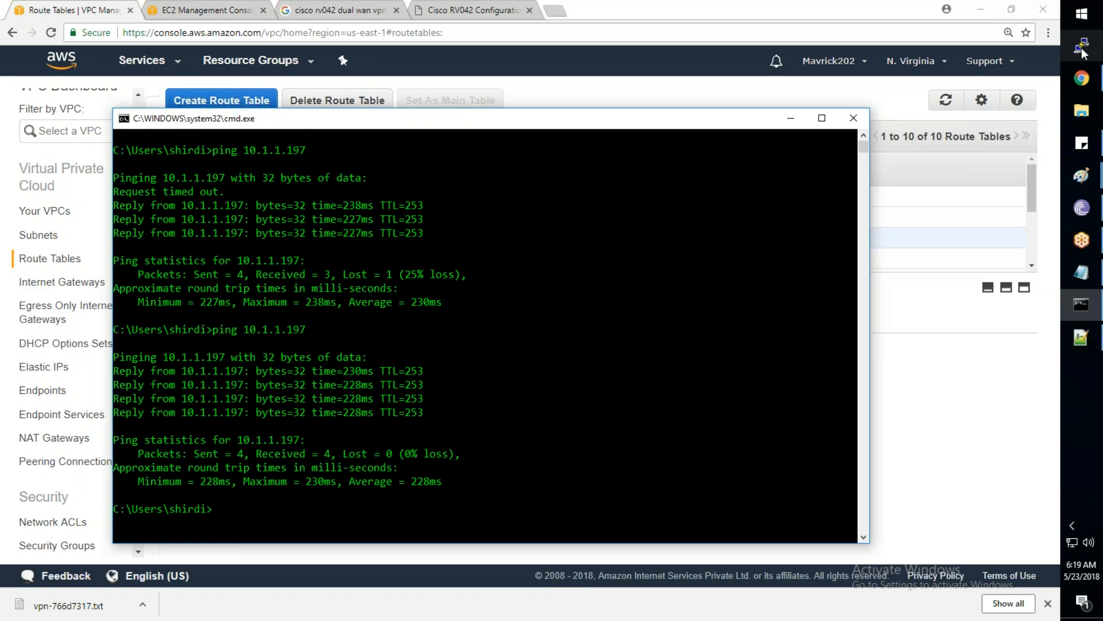
Open a PuTTY SSH session to 10.1.1.197 as ec2-user using the AWS .ppk private key
{"action": "left_click", "coordinate": [529, 358]}
{"action": "left_click", "coordinate": [670, 324]}
{"action": "type", "text": "10."}
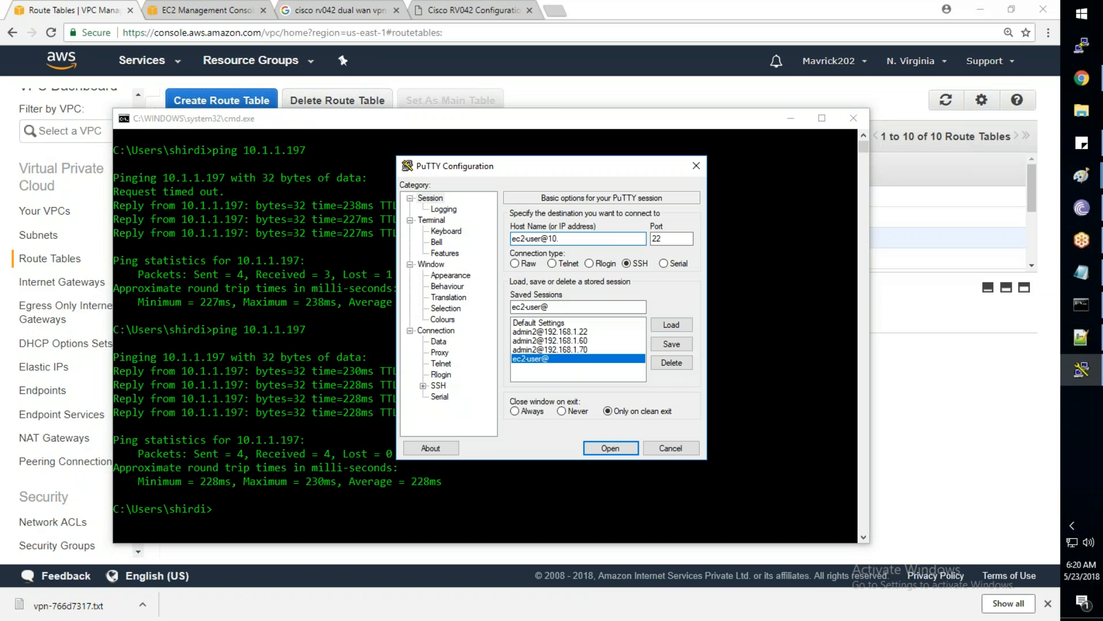
{"action": "type", "text": "1.1.197"}
{"action": "left_click", "coordinate": [423, 386]}
{"action": "left_click", "coordinate": [451, 374]}
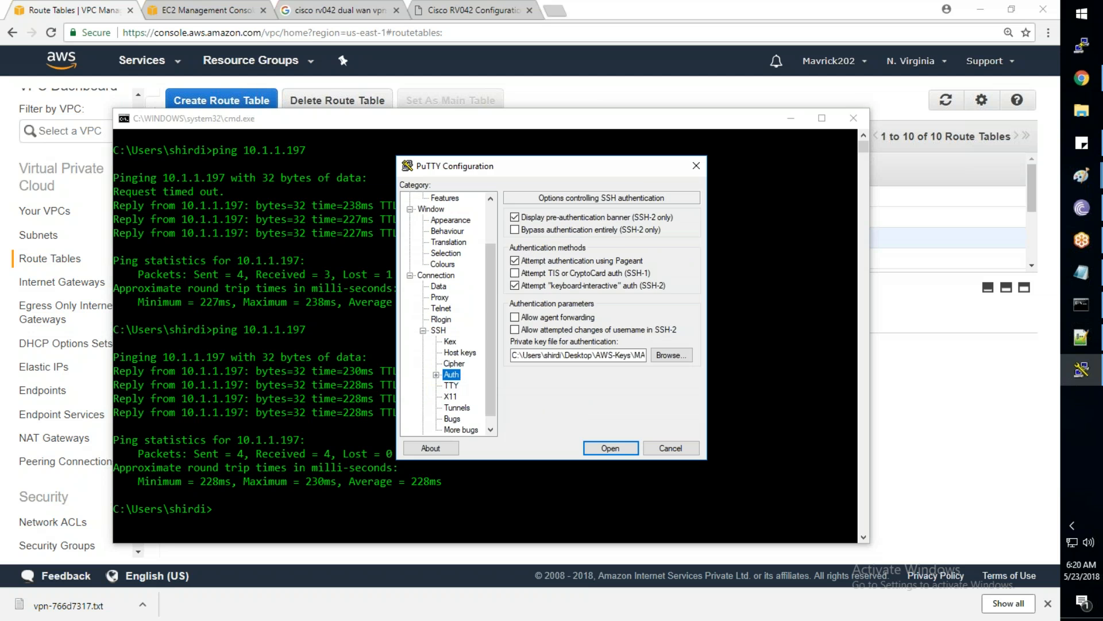
{"action": "left_click", "coordinate": [660, 354]}
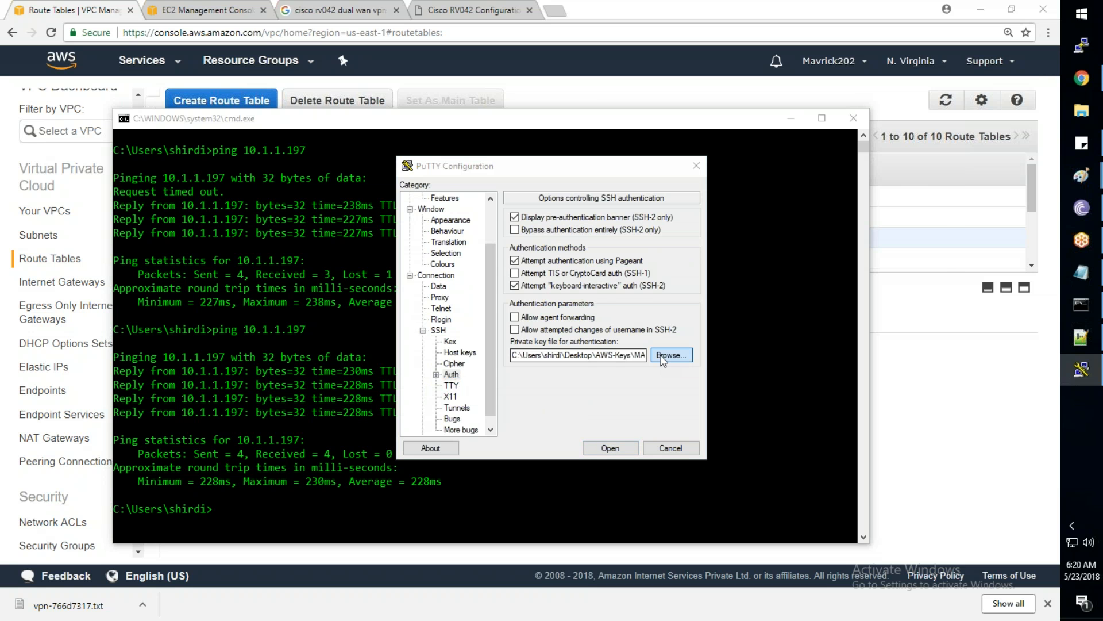
{"action": "double_click", "coordinate": [502, 363]}
{"action": "left_click", "coordinate": [610, 448]}
{"action": "left_click", "coordinate": [510, 406]}
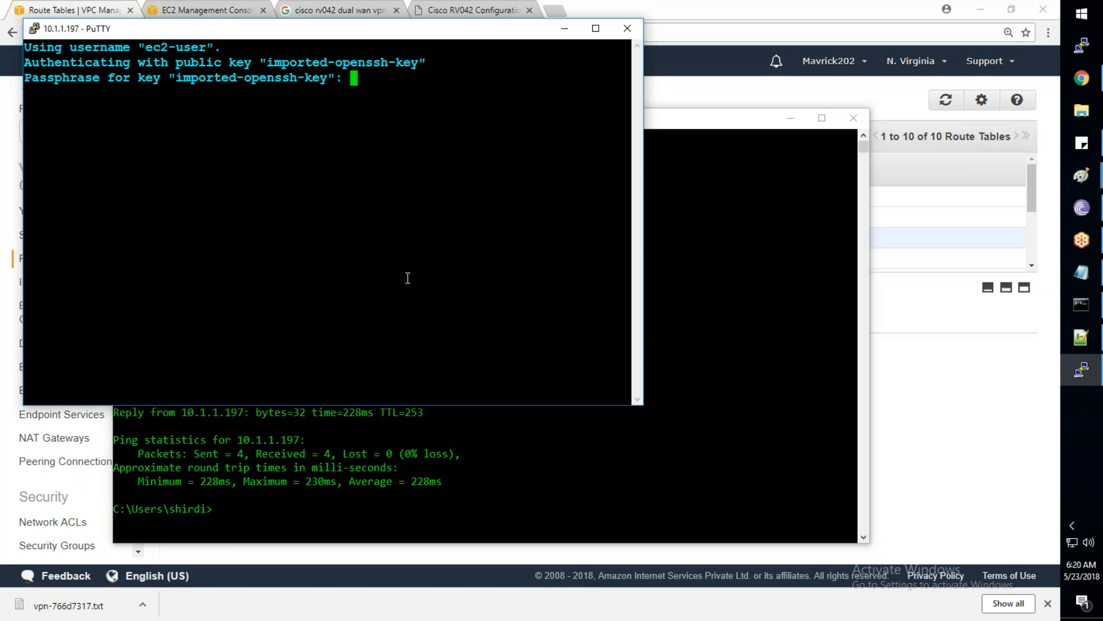
{"action": "key", "text": "Return"}
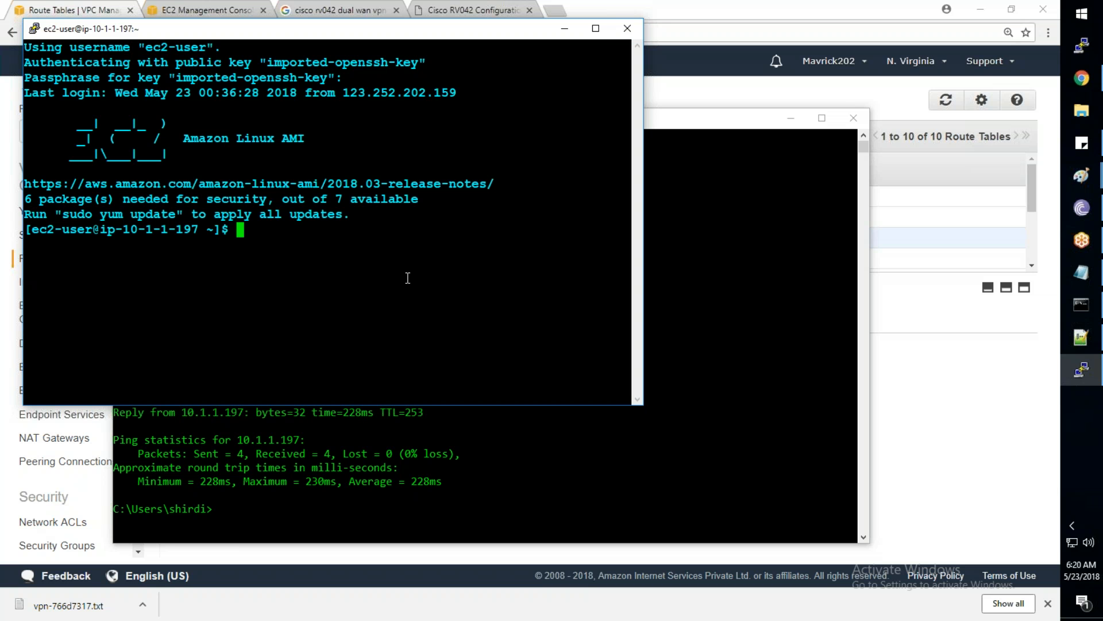
Switch to root with sudo su - and run yum update -y on the server
{"action": "type", "text": "sudo su -"}
{"action": "key", "text": "Return"}
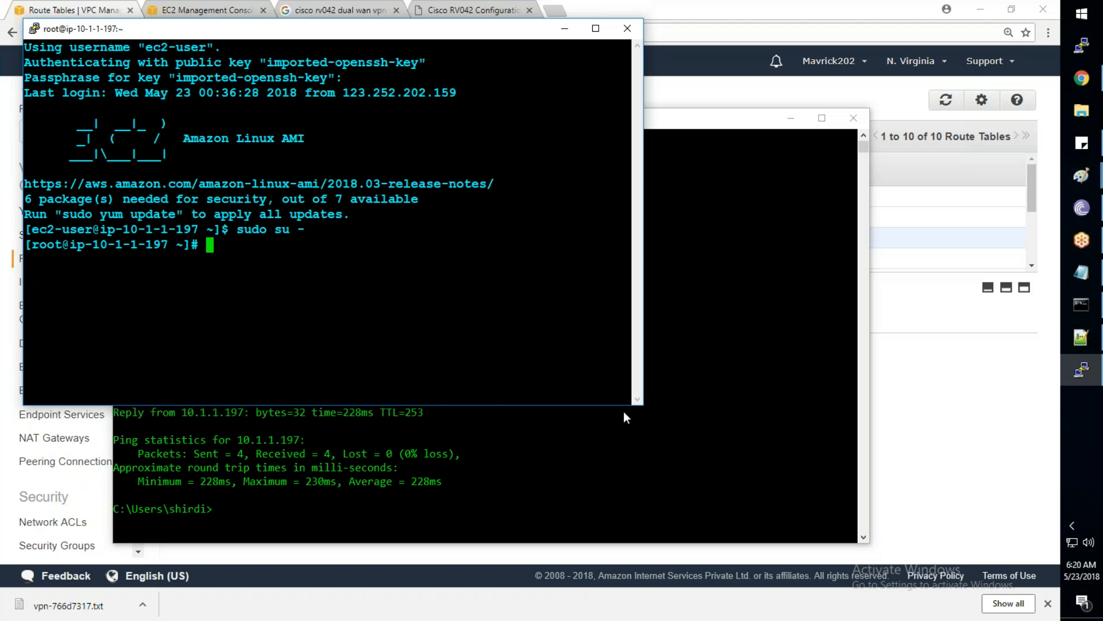
{"action": "left_click_drag", "start_coordinate": [642, 403], "coordinate": [972, 513]}
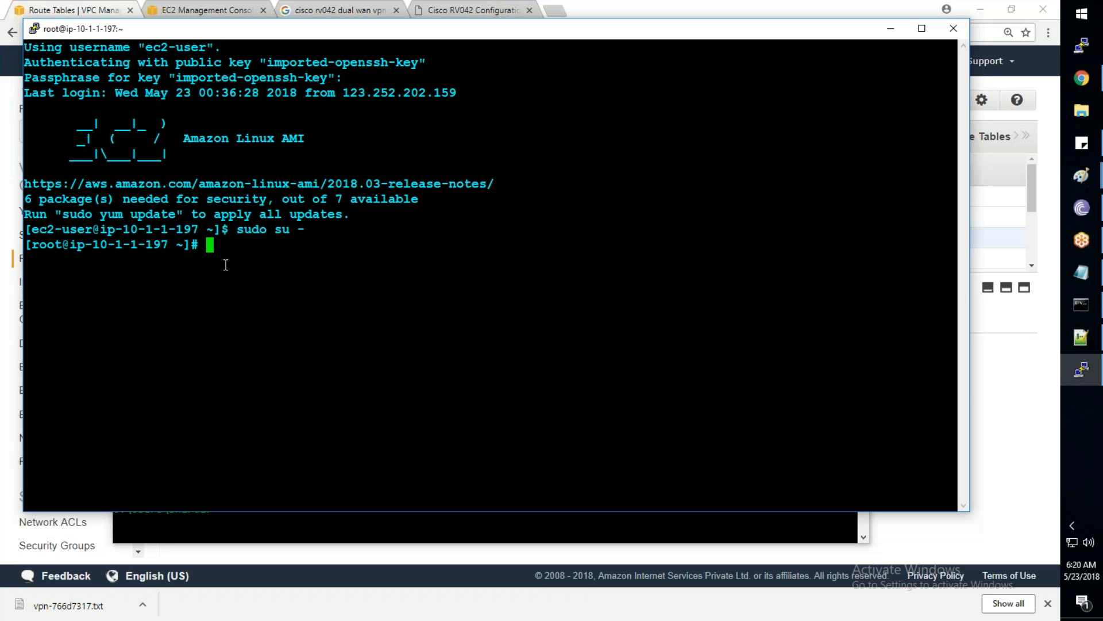
{"action": "type", "text": "yum update -y"}
{"action": "key", "text": "Return"}
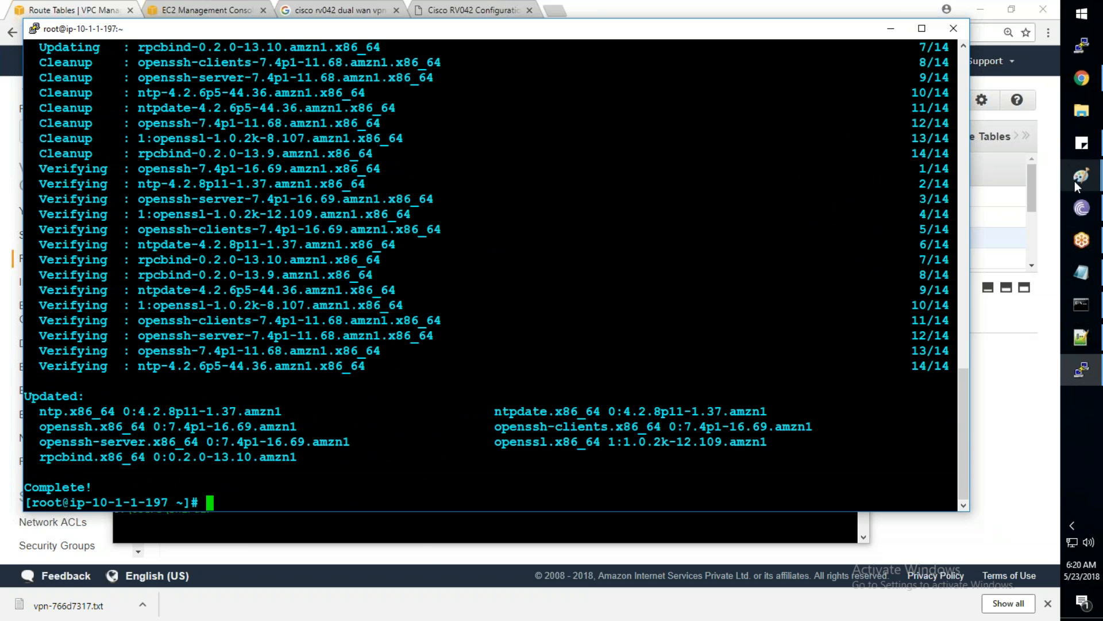
{"action": "mouse_move", "coordinate": [1075, 181]}
{"action": "left_click", "coordinate": [1012, 301]}
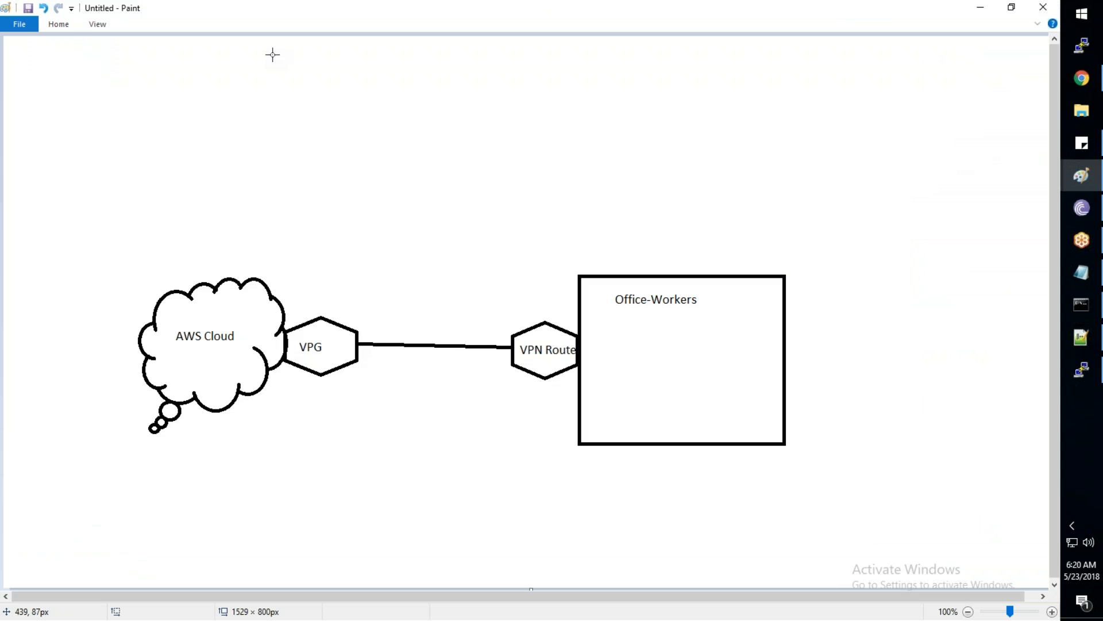
Pick the Line shape in Paint to draw the VPN Router–VPG connector
{"action": "left_click", "coordinate": [60, 24]}
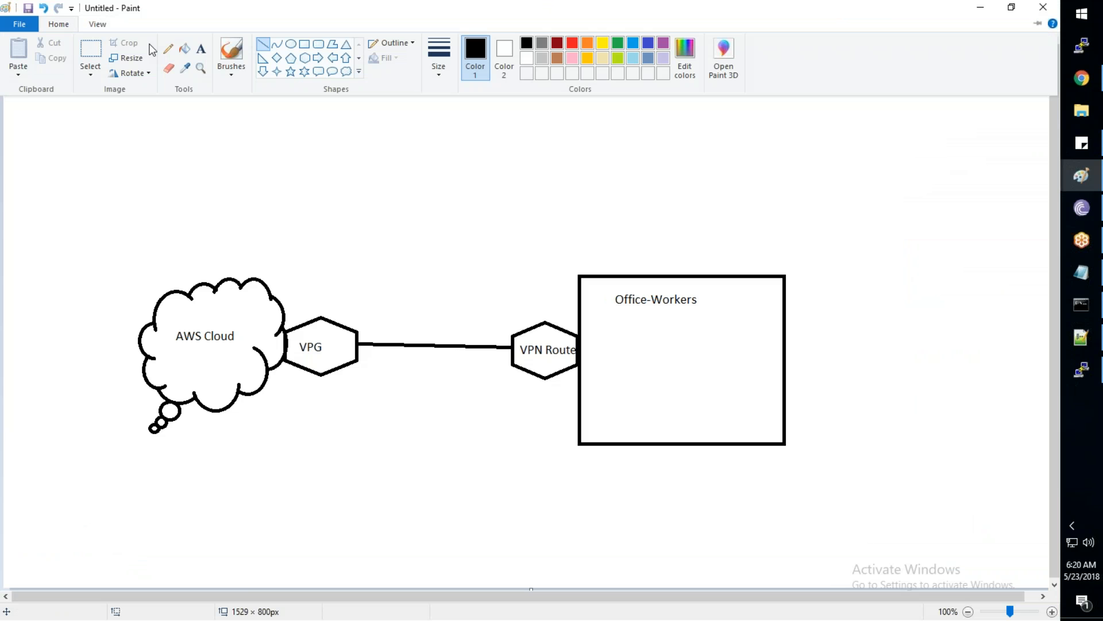
{"action": "left_click", "coordinate": [262, 46]}
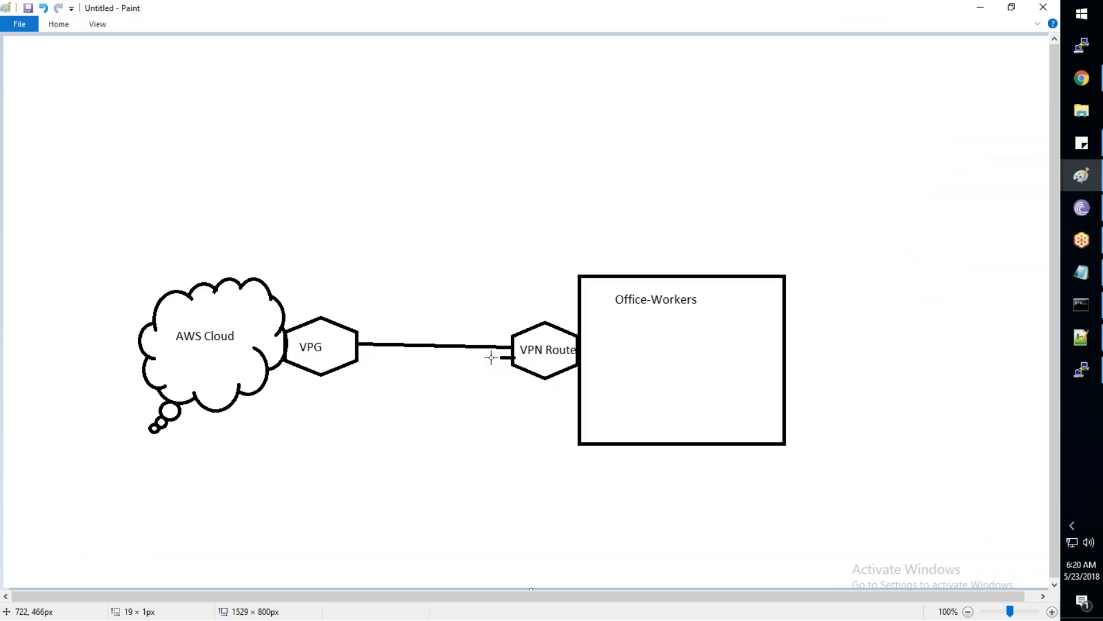
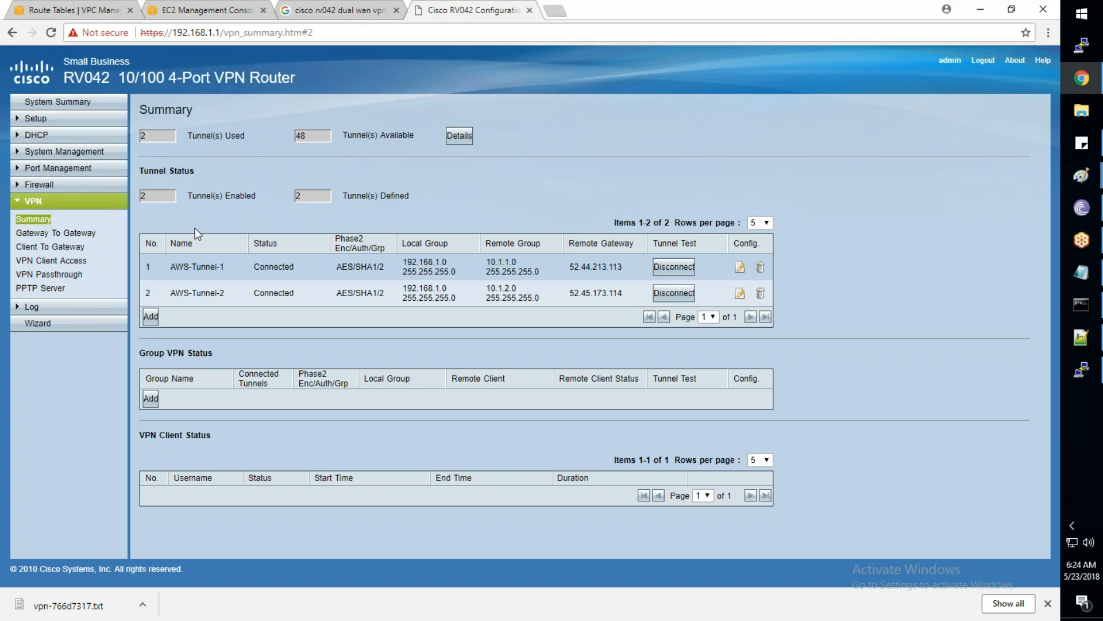
Check the OpenVPN Connect tray menu, then dismiss it without connecting
{"action": "left_click", "coordinate": [1071, 525]}
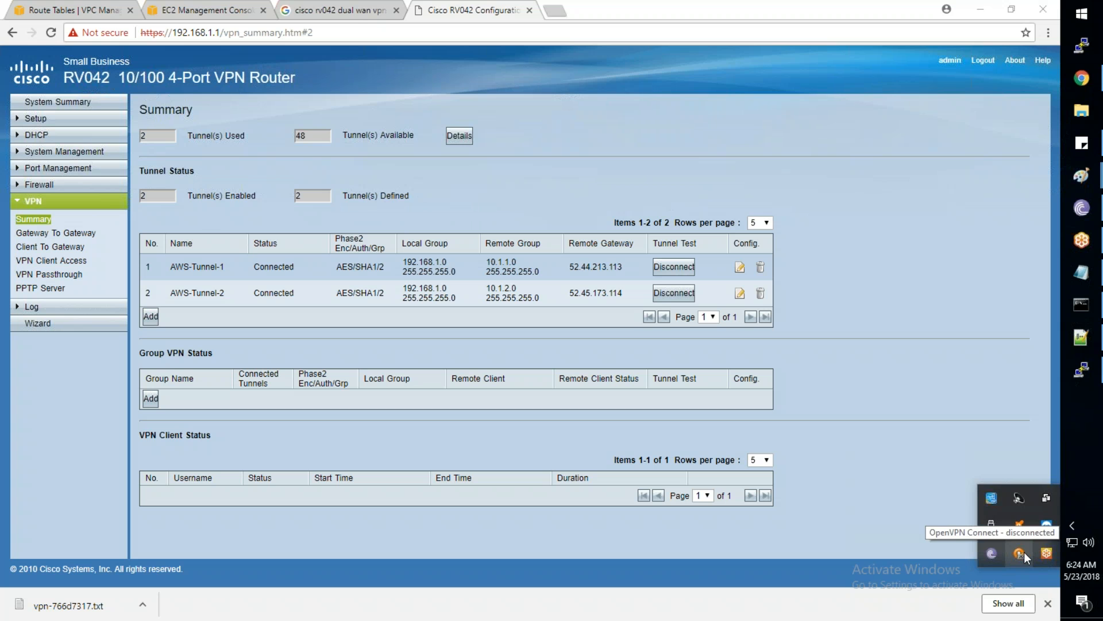
{"action": "right_click", "coordinate": [1021, 553]}
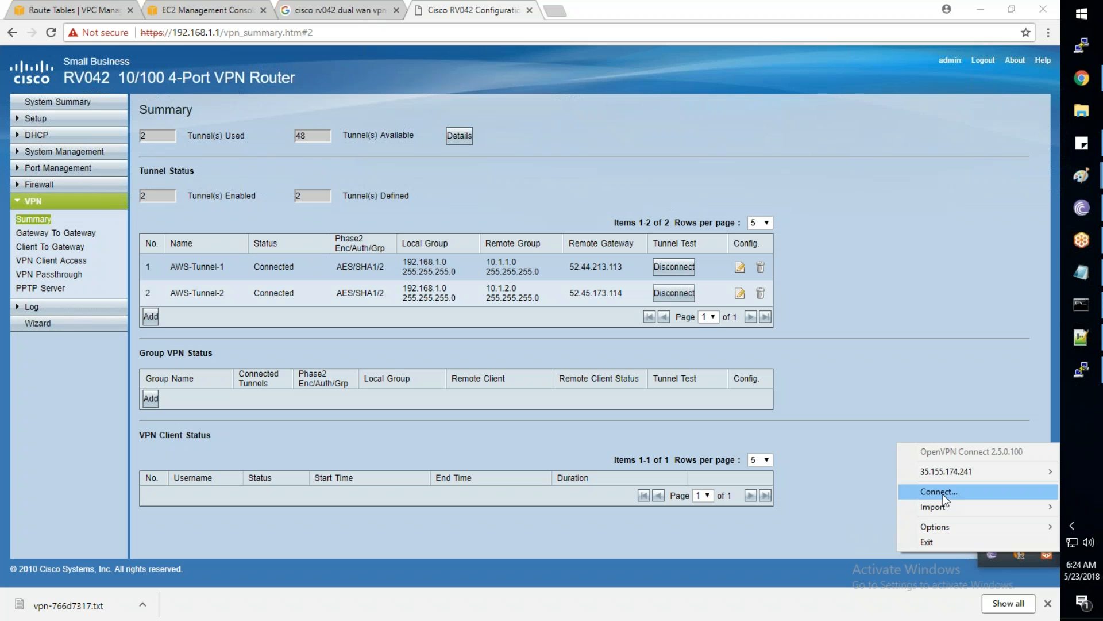
{"action": "left_click", "coordinate": [734, 530]}
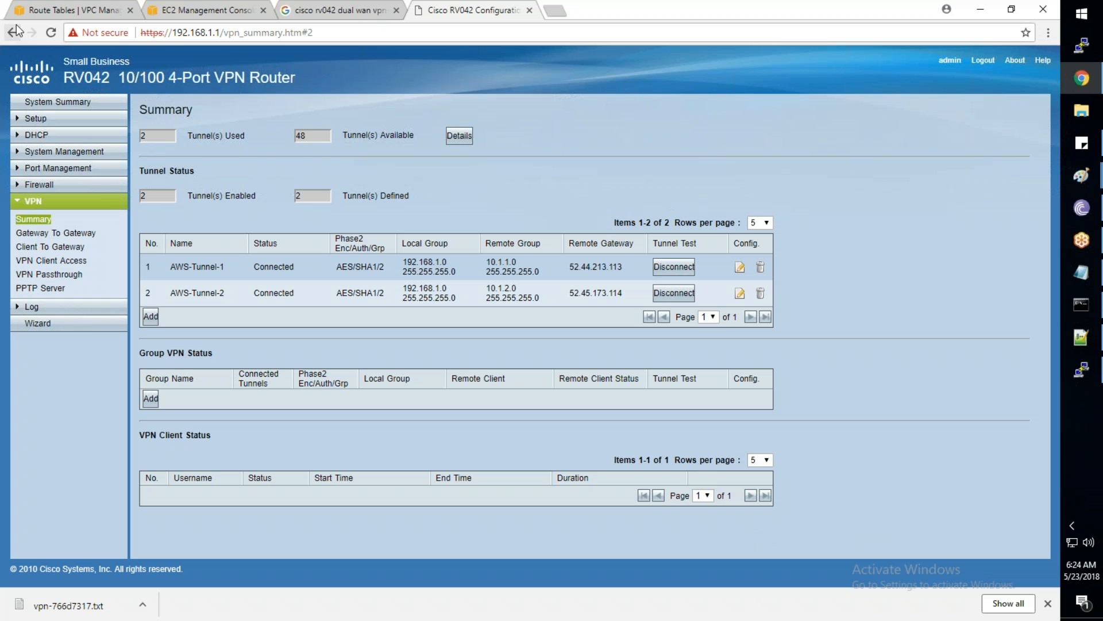
Delete AWS-Tunnel-1 in the RV042 VPN Summary and return to the AWS route tables
{"action": "left_click", "coordinate": [760, 266]}
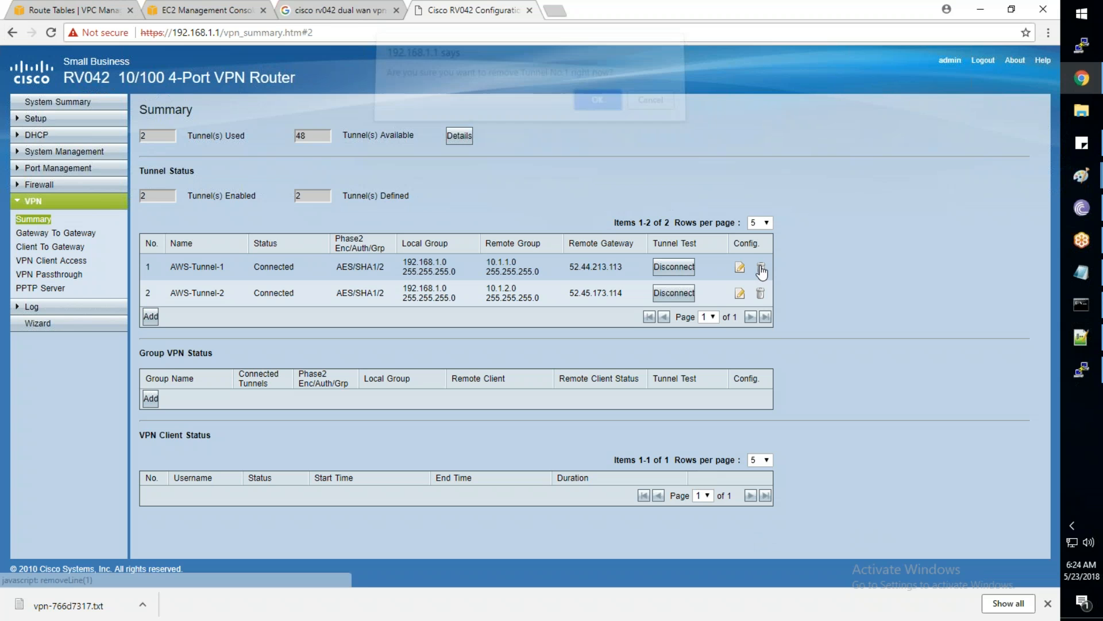
{"action": "left_click", "coordinate": [589, 109]}
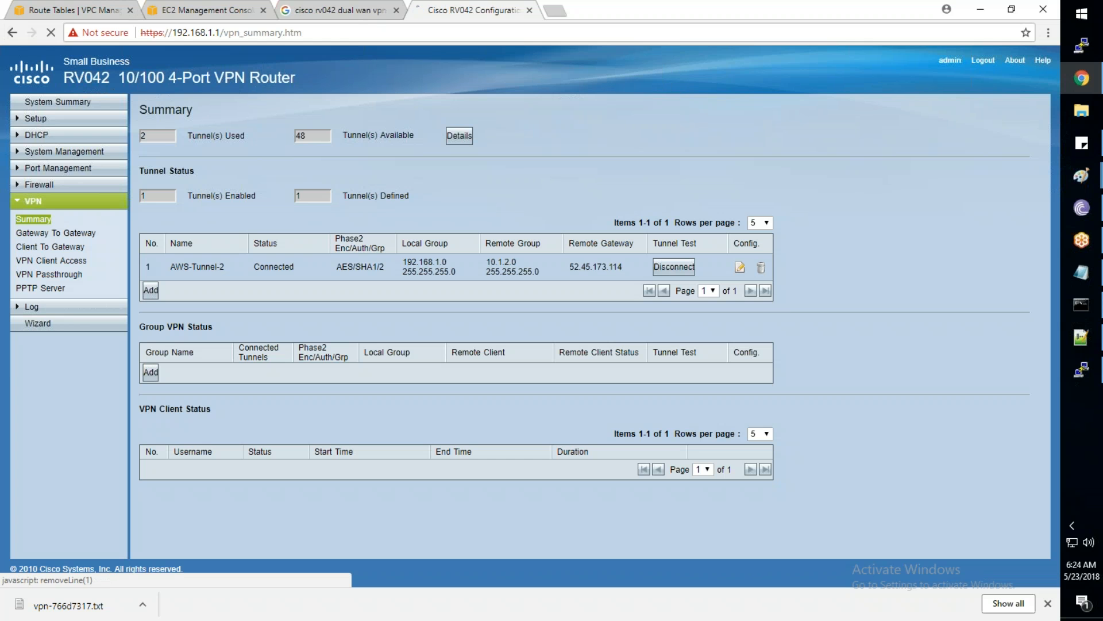
{"action": "left_click", "coordinate": [760, 267]}
{"action": "left_click", "coordinate": [603, 112]}
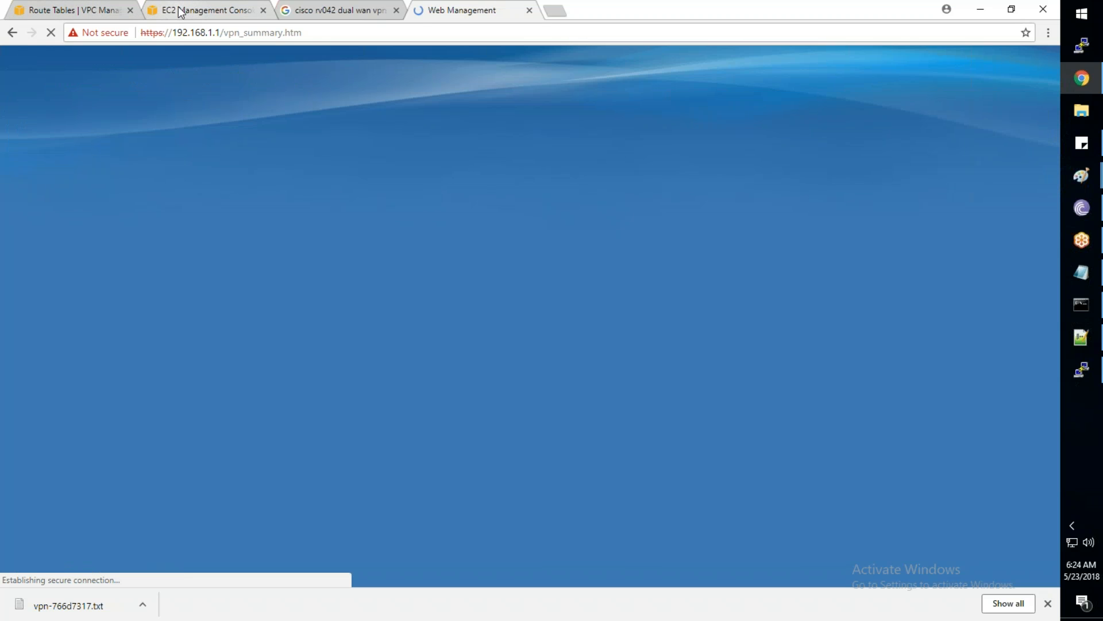
{"action": "left_click", "coordinate": [180, 11]}
{"action": "left_click", "coordinate": [66, 10]}
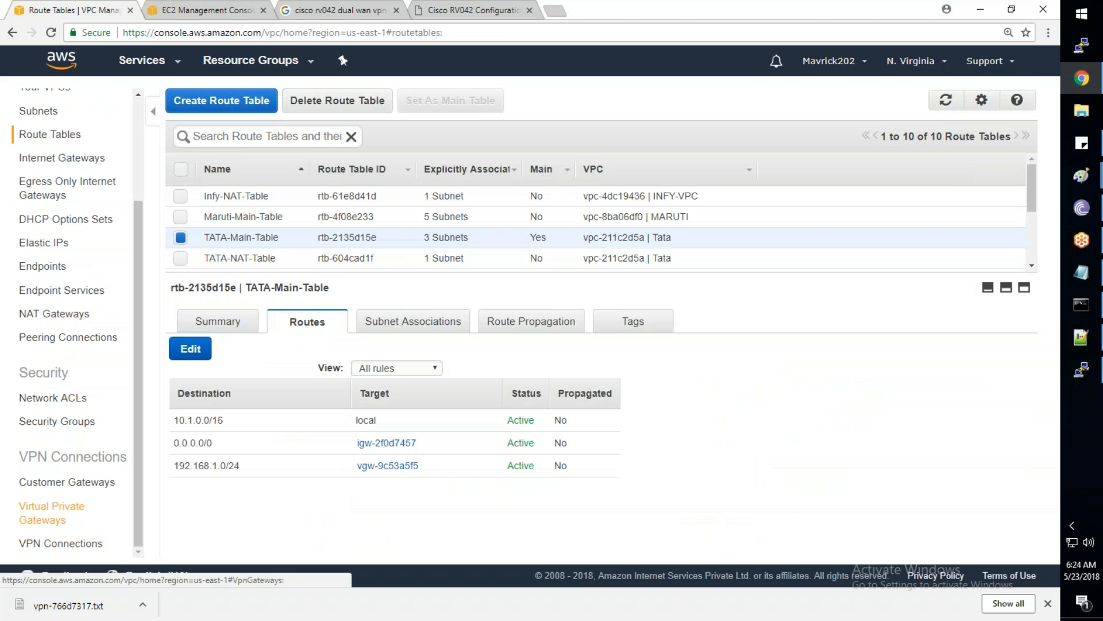
Delete the VPN connection vpn-766d7317
{"action": "left_click", "coordinate": [68, 523]}
{"action": "left_click", "coordinate": [60, 543]}
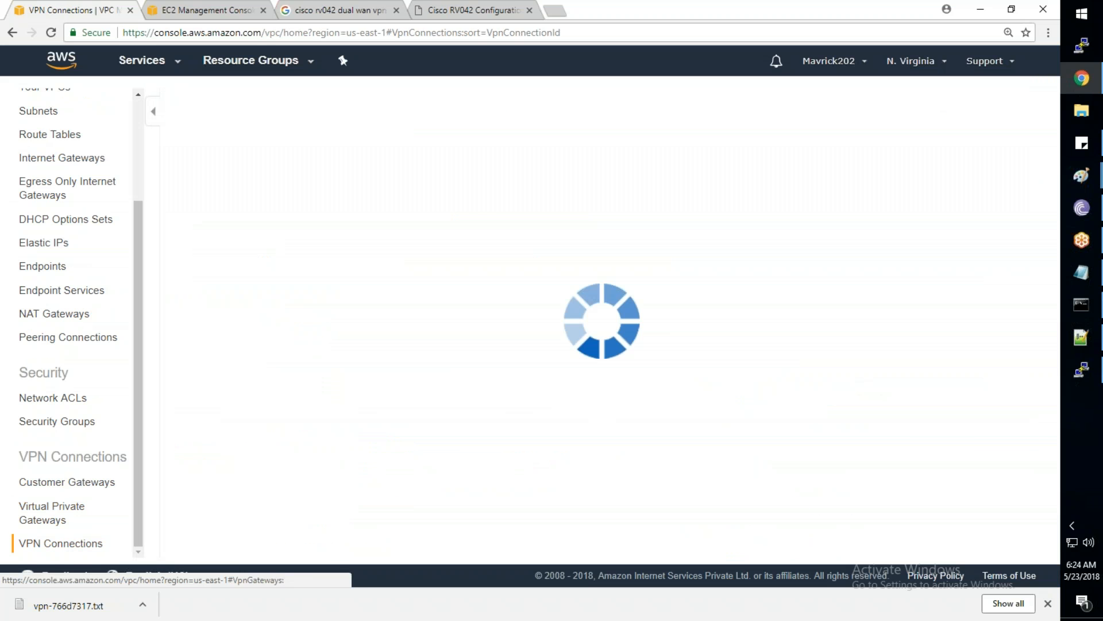
{"action": "right_click", "coordinate": [349, 189]}
{"action": "left_click", "coordinate": [379, 216]}
{"action": "key", "text": "Return"}
Detach the MyVPG virtual private gateway from its VPC and delete it
{"action": "left_click", "coordinate": [64, 518]}
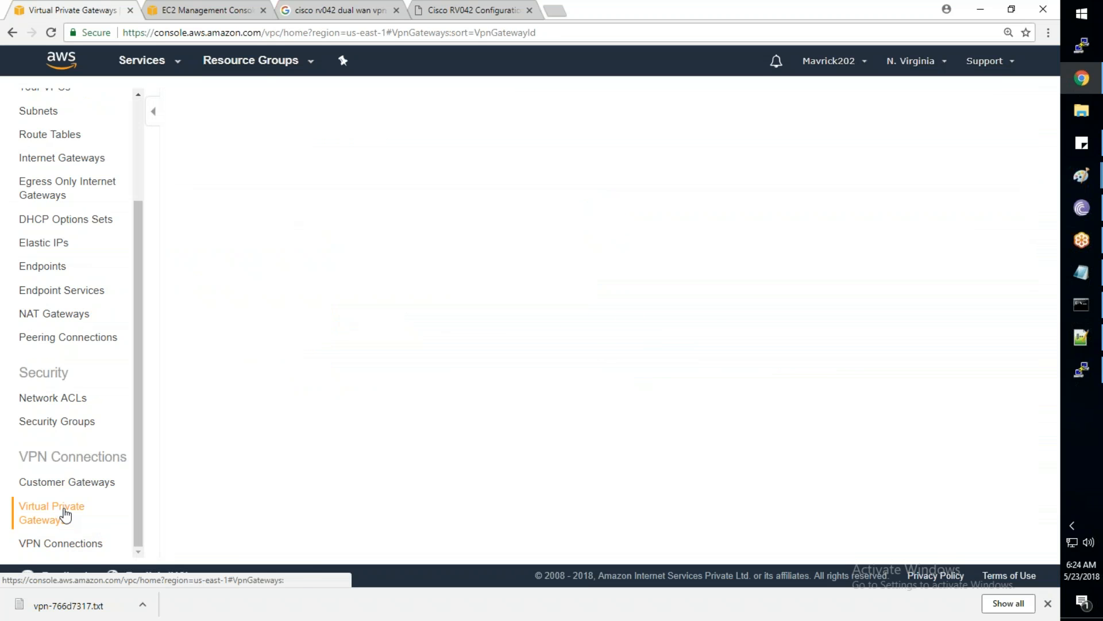
{"action": "right_click", "coordinate": [324, 187]}
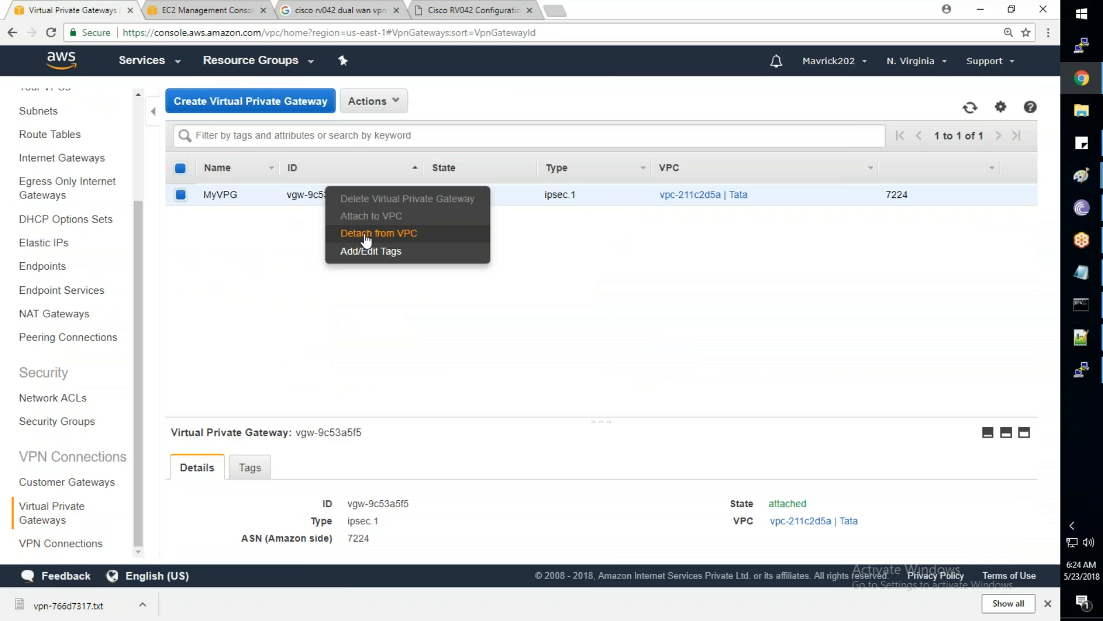
{"action": "left_click", "coordinate": [380, 235]}
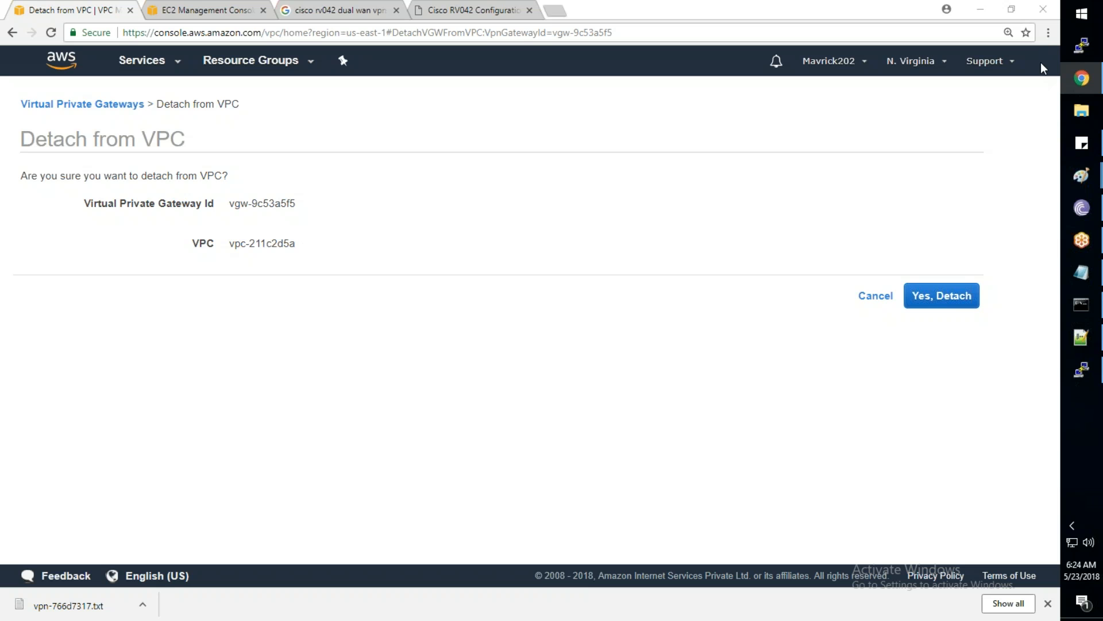
{"action": "left_click", "coordinate": [941, 295]}
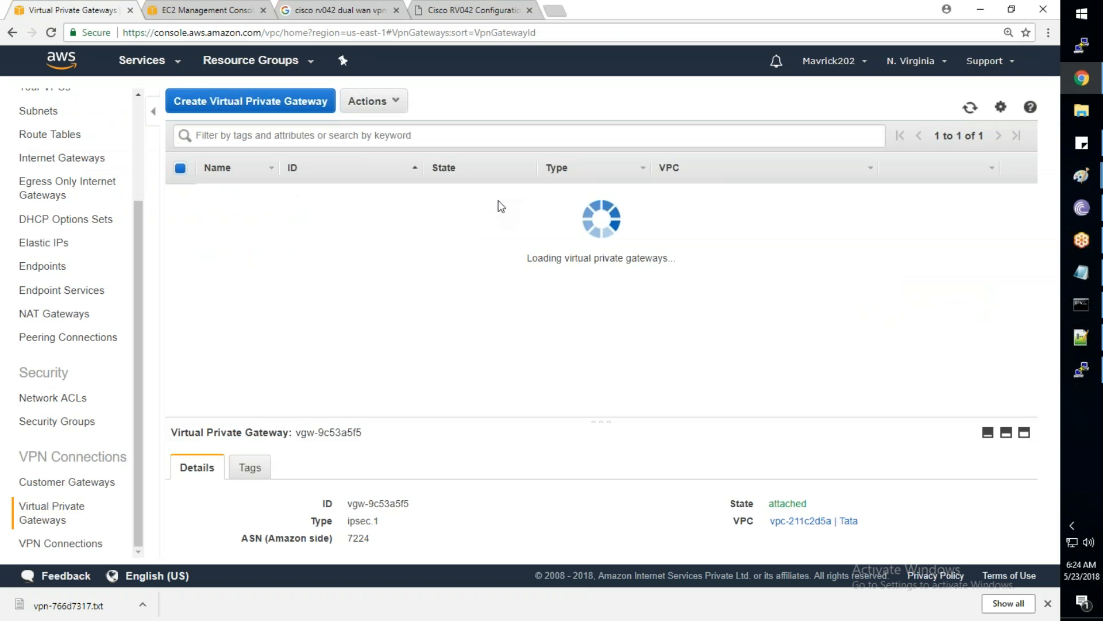
{"action": "right_click", "coordinate": [506, 199]}
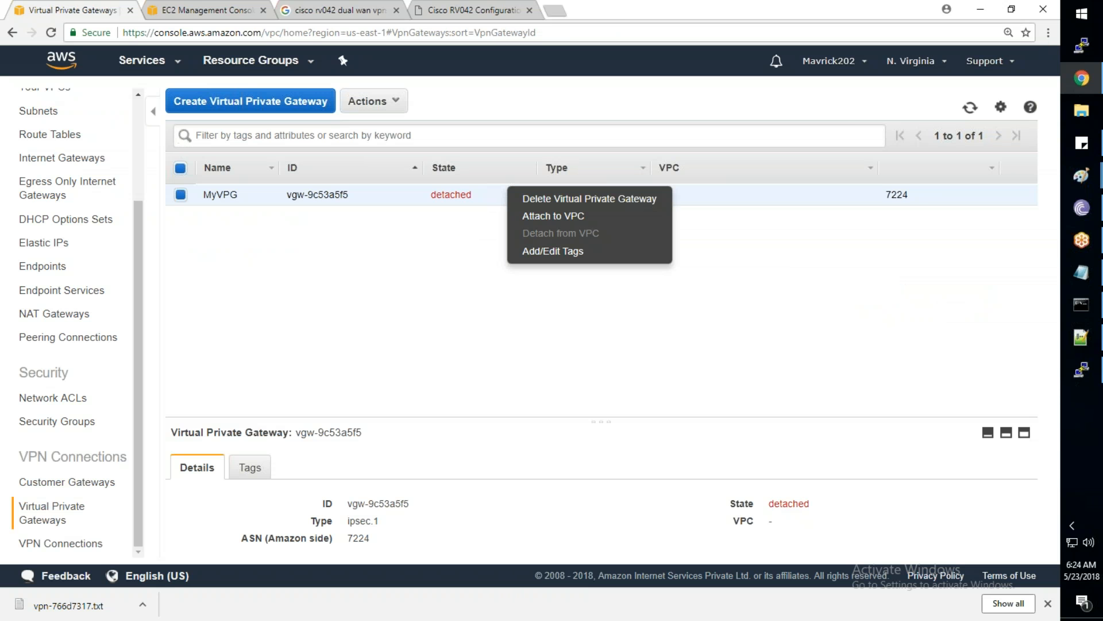
{"action": "left_click", "coordinate": [564, 198]}
{"action": "left_click", "coordinate": [644, 433]}
Delete the home router's customer gateway
{"action": "left_click", "coordinate": [58, 483]}
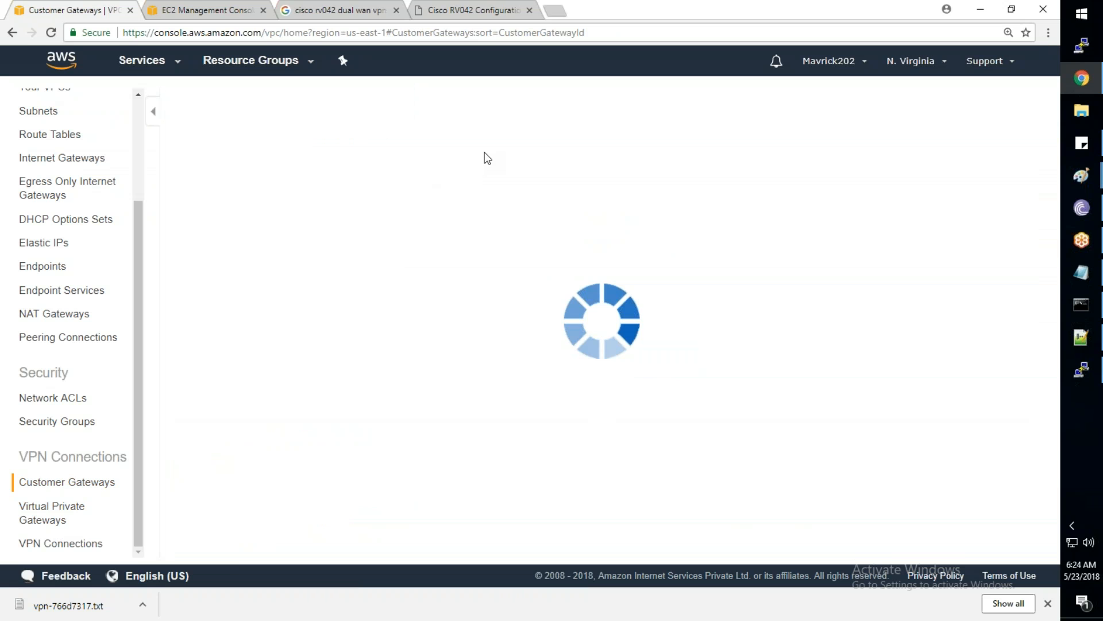
{"action": "left_click", "coordinate": [345, 215]}
{"action": "right_click", "coordinate": [345, 215]}
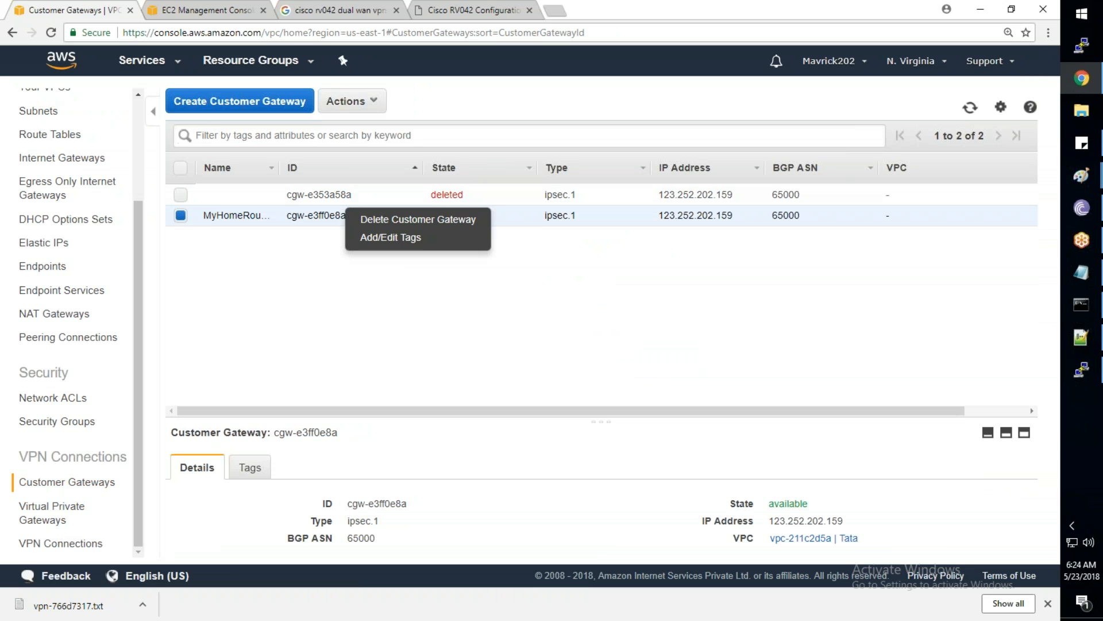
{"action": "left_click", "coordinate": [382, 221]}
Re-run the ping to 10.1.1.197 in the command prompt, then minimize it
{"action": "left_click", "coordinate": [1078, 305]}
{"action": "key", "text": "Return"}
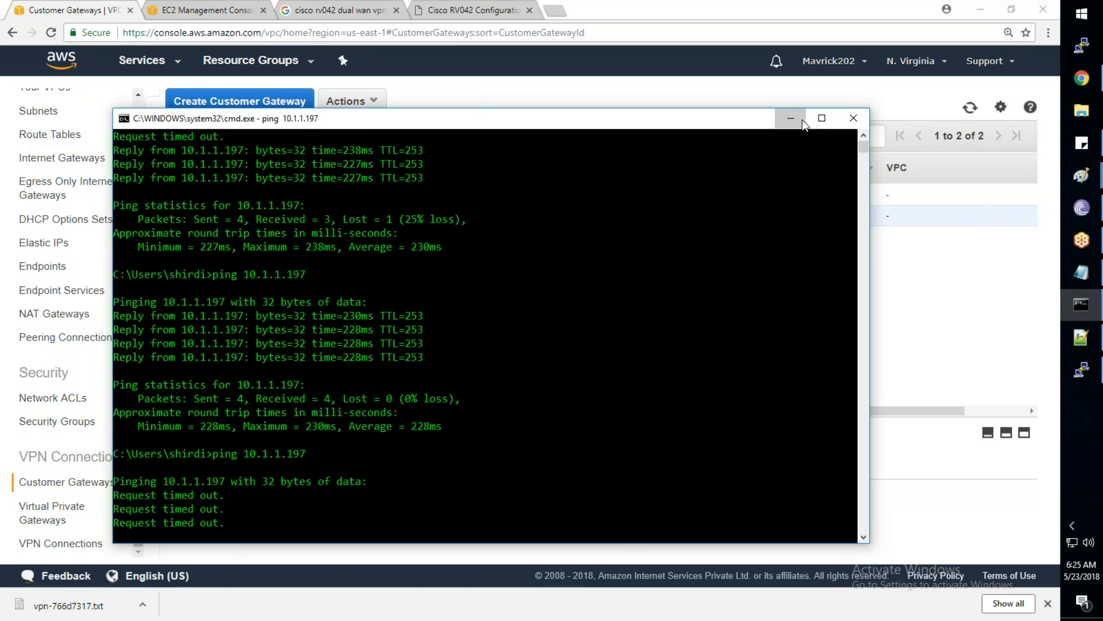
{"action": "left_click", "coordinate": [802, 120]}
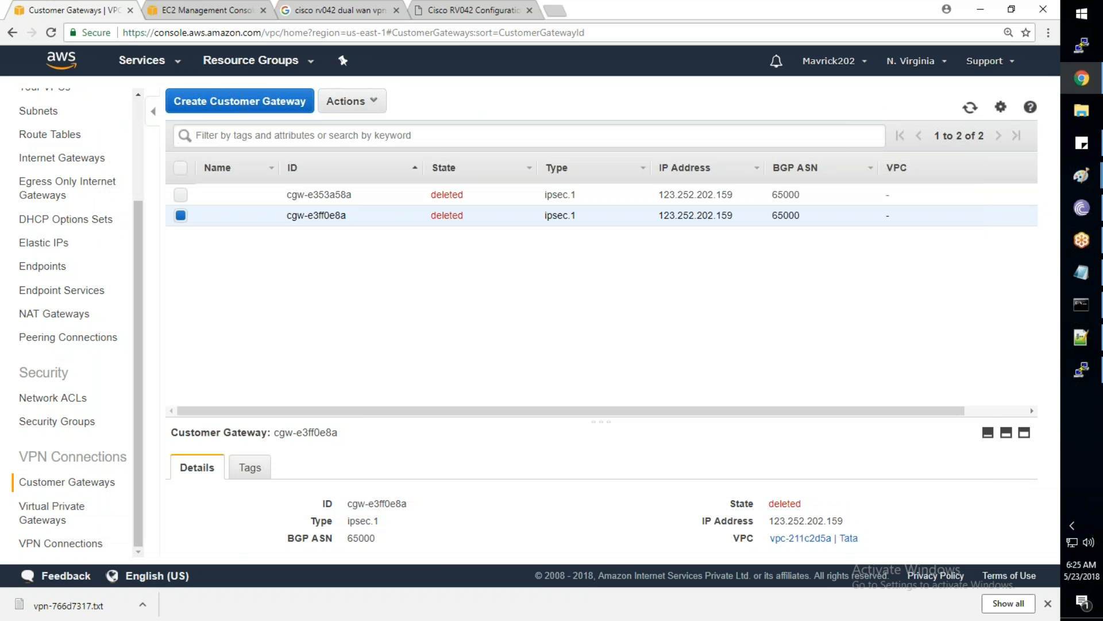
Search Google for 'openvpn configuration aws'
{"action": "left_click", "coordinate": [332, 11]}
{"action": "key", "text": "ctrl+a"}
{"action": "type", "text": "o"}
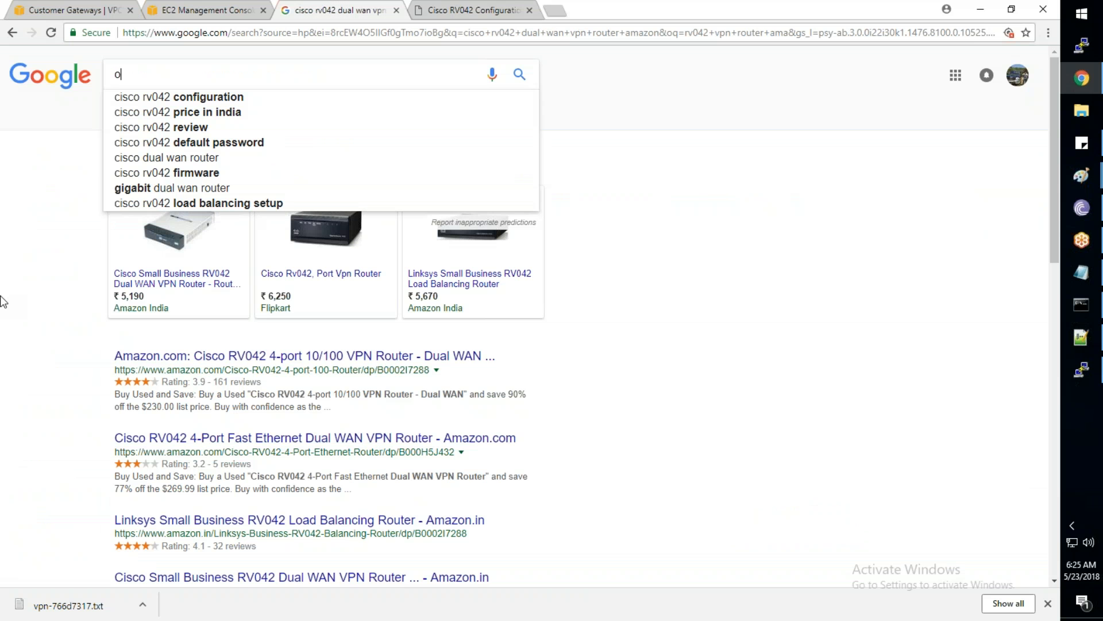
{"action": "type", "text": "penvpn configuration"}
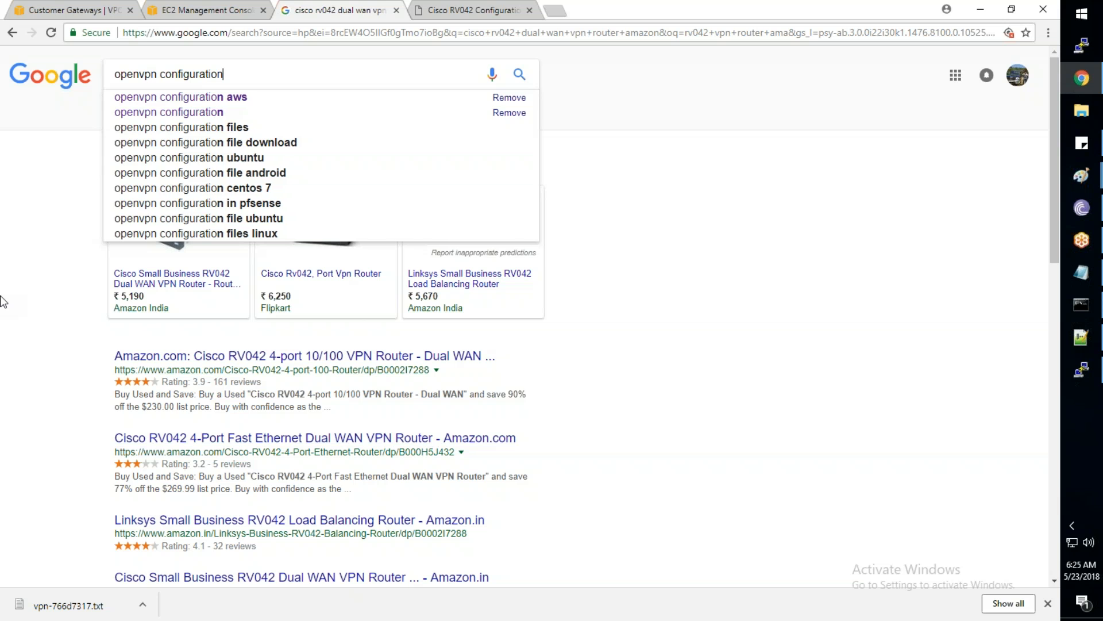
{"action": "key", "text": "Return"}
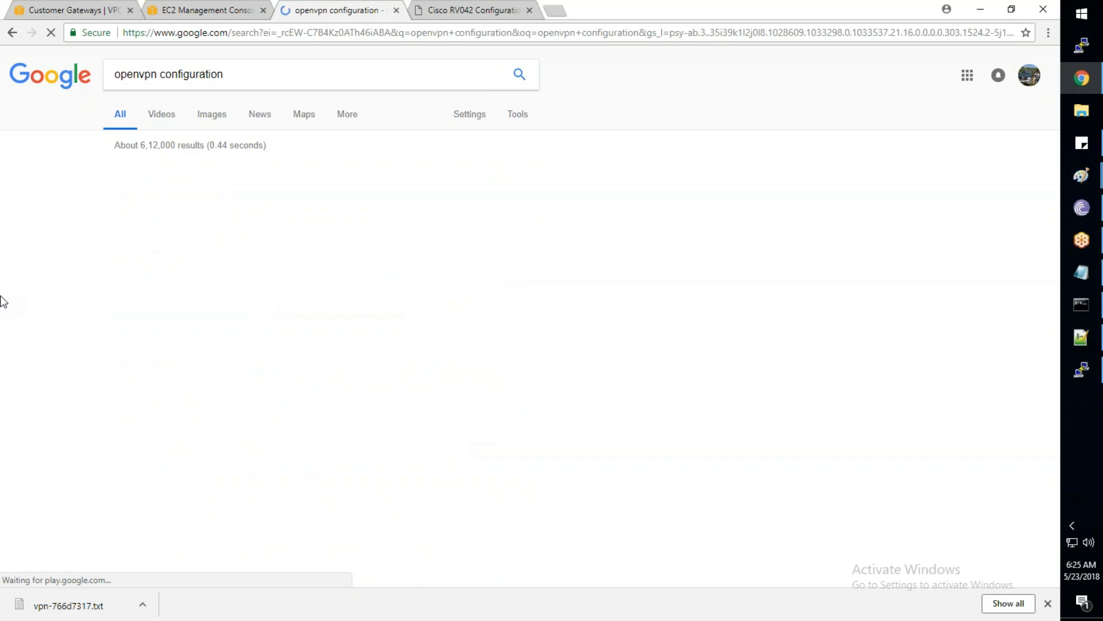
{"action": "type", "text": "aws"}
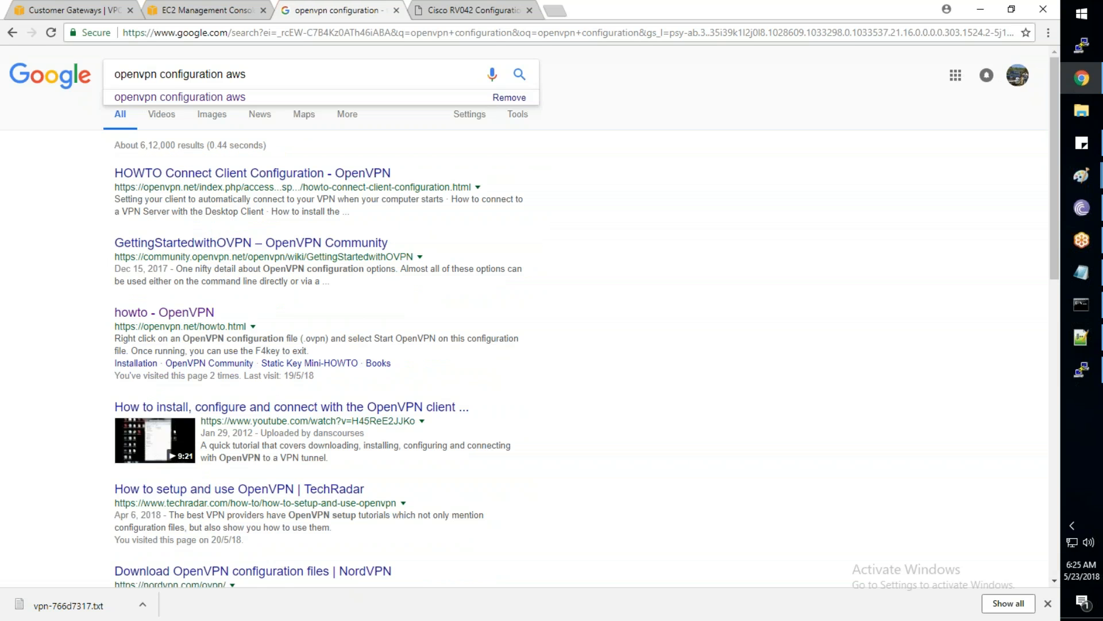
{"action": "key", "text": "Return"}
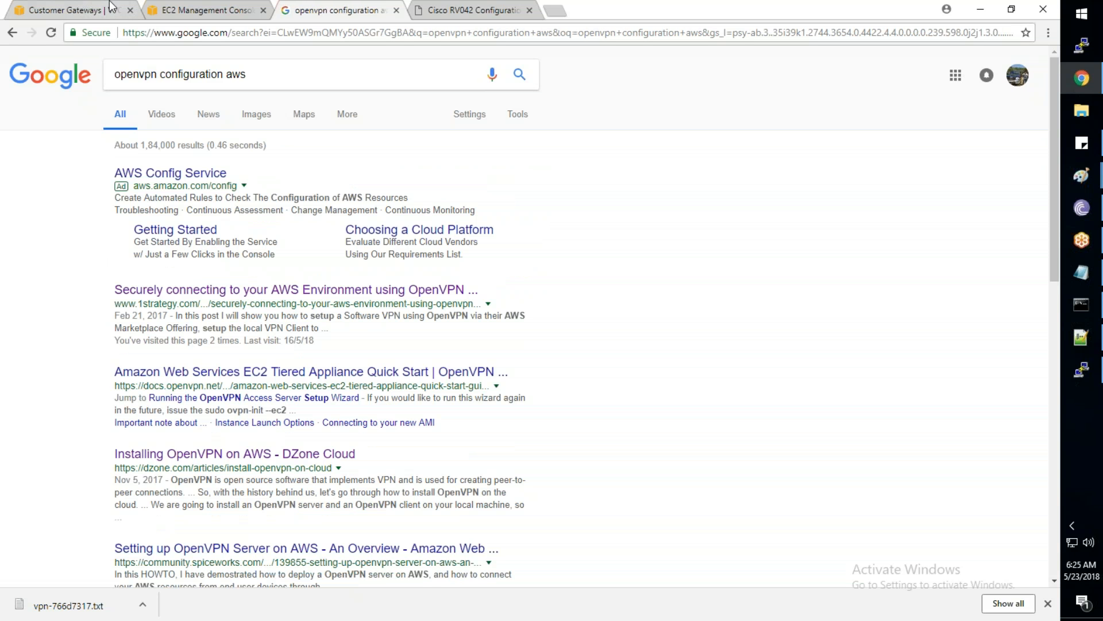
Dismiss the browser downloads bar and return to the EC2 instances page
{"action": "left_click", "coordinate": [1047, 610]}
{"action": "left_click", "coordinate": [1047, 603]}
{"action": "left_click", "coordinate": [1047, 605]}
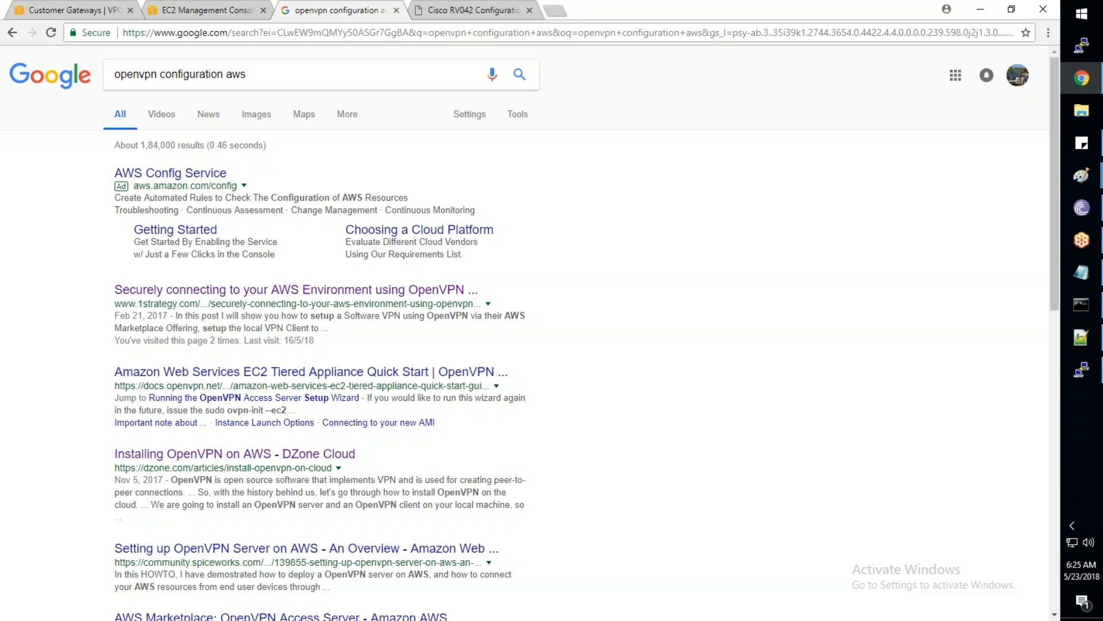
{"action": "left_click", "coordinate": [197, 12]}
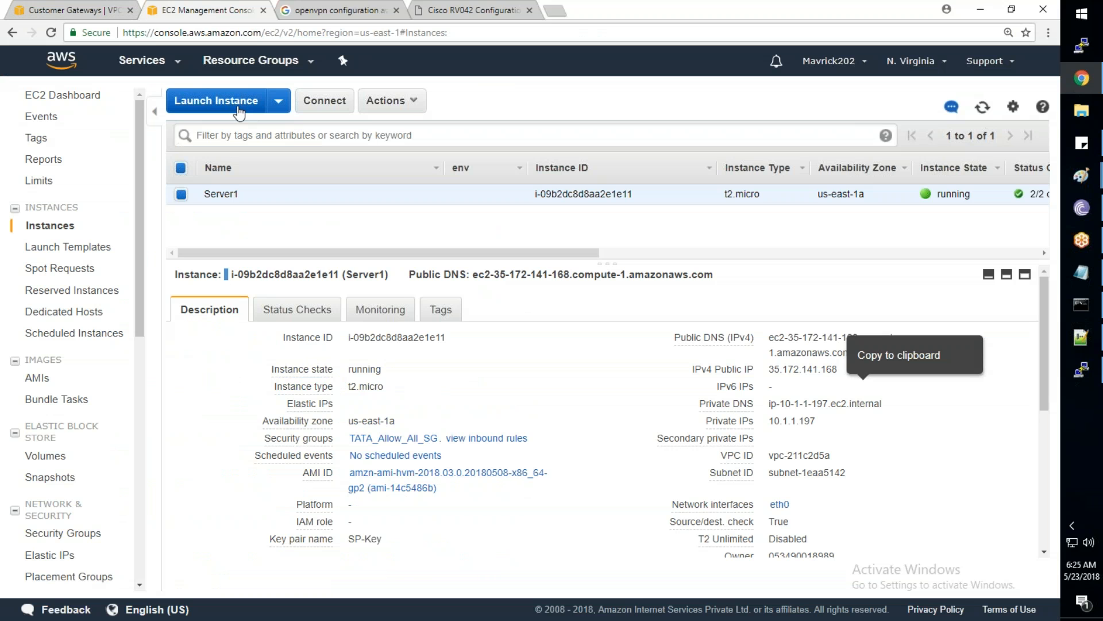
Start a new instance launch and select OpenVPN Access Server from an AWS Marketplace search for 'opevpn'
{"action": "left_click", "coordinate": [239, 111]}
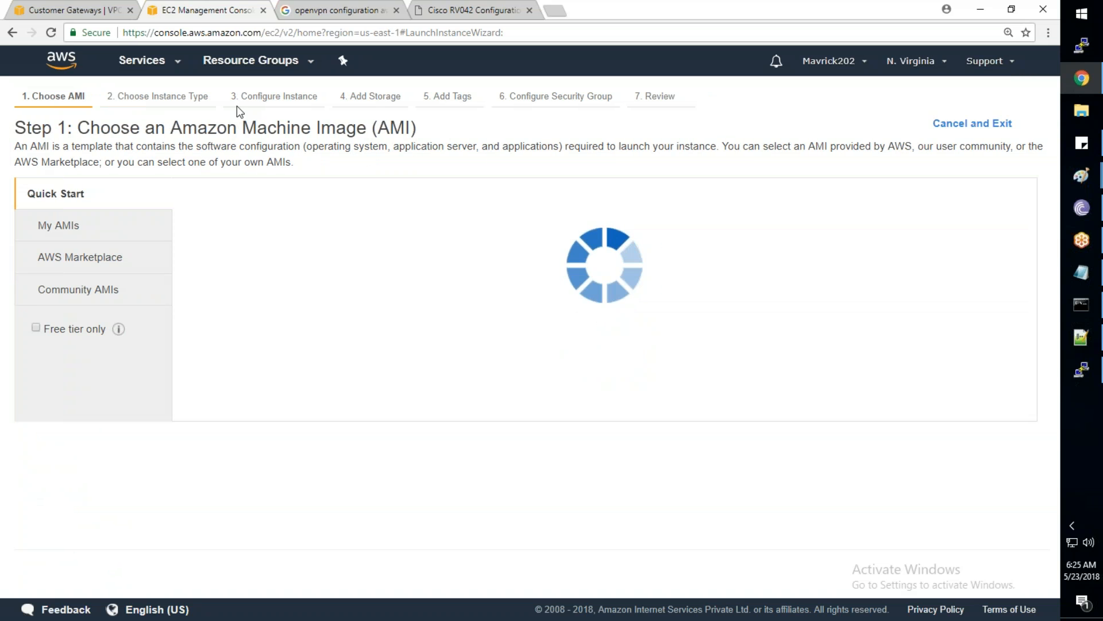
{"action": "left_click", "coordinate": [89, 258]}
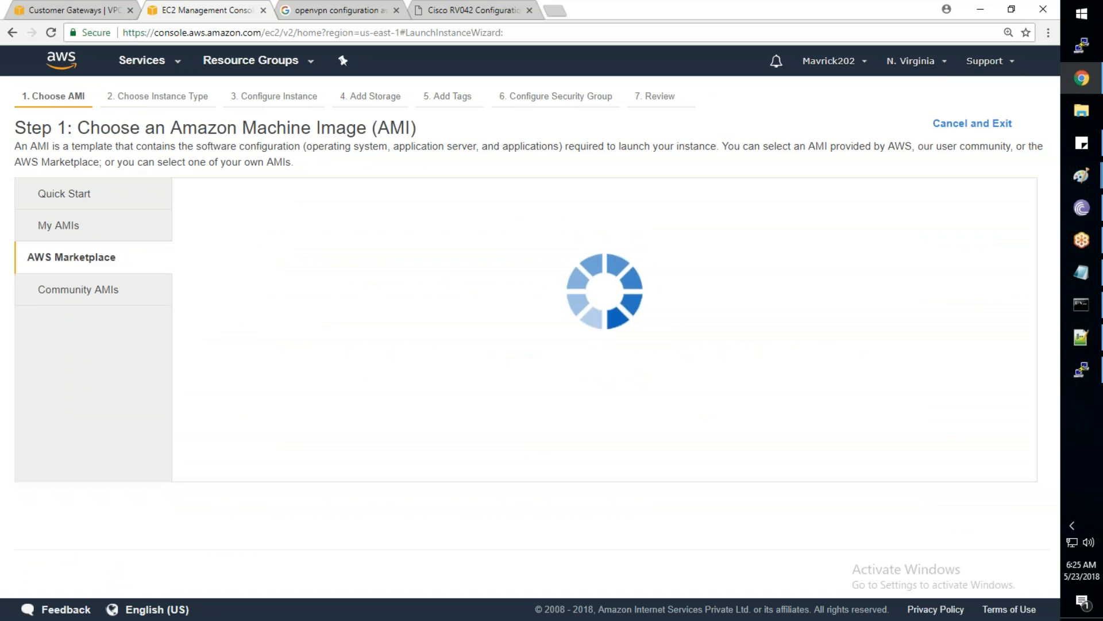
{"action": "left_click", "coordinate": [292, 208]}
{"action": "type", "text": "opevpn"}
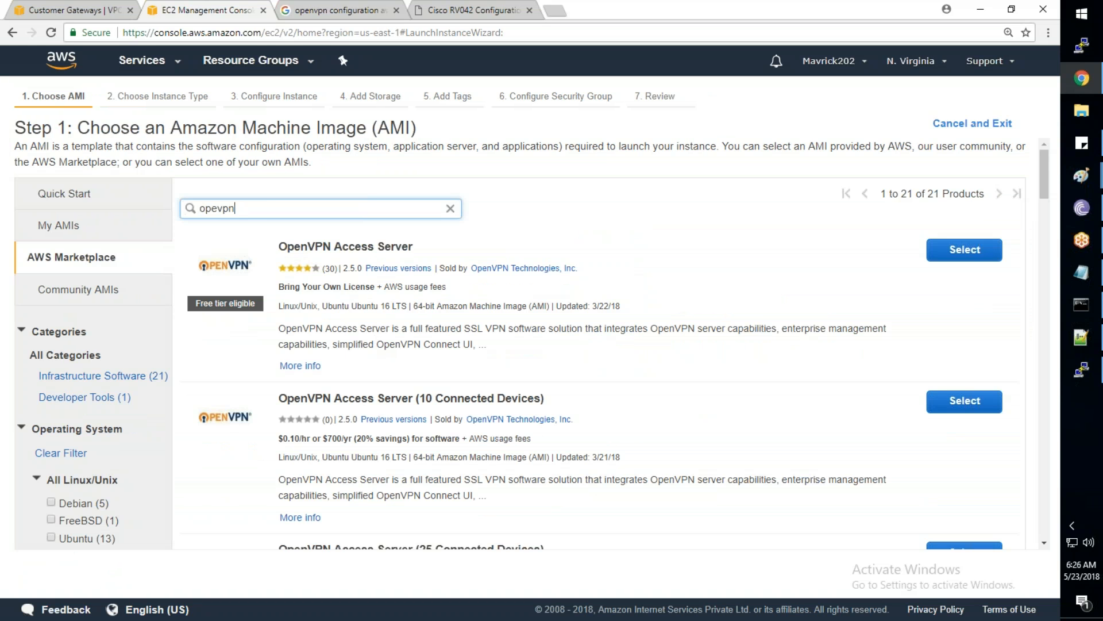
{"action": "left_click", "coordinate": [967, 251]}
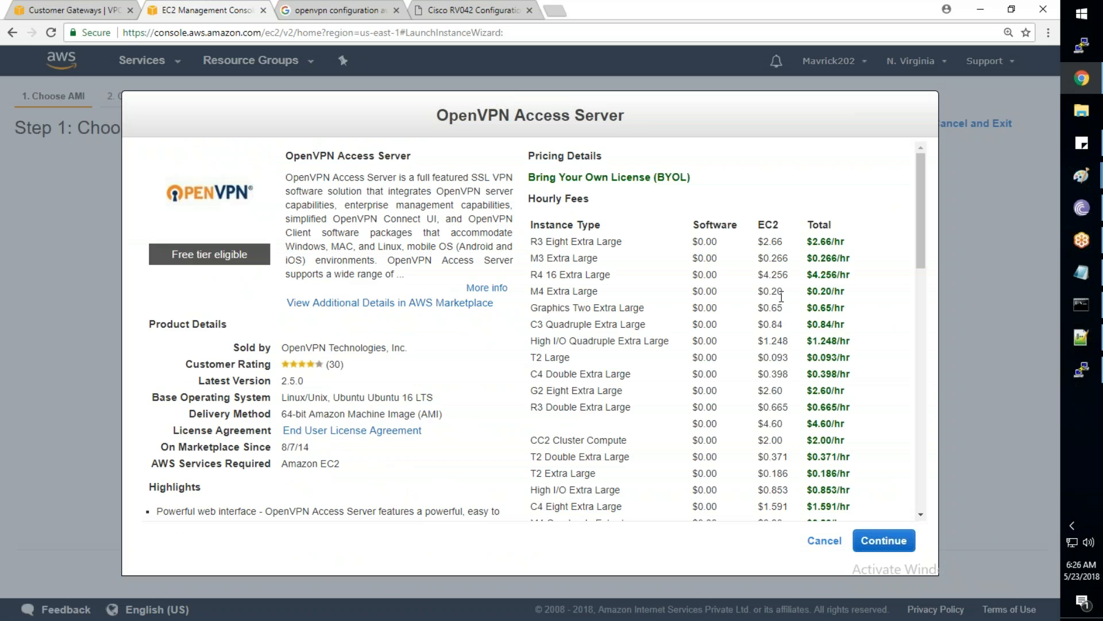
Review the OpenVPN Access Server pricing details and continue
{"action": "scroll", "coordinate": [782, 296], "scroll_direction": "down", "scroll_amount": 1}
{"action": "scroll", "coordinate": [782, 297], "scroll_direction": "down", "scroll_amount": 1}
{"action": "scroll", "coordinate": [781, 297], "scroll_direction": "up", "scroll_amount": 1}
{"action": "double_click", "coordinate": [736, 351]}
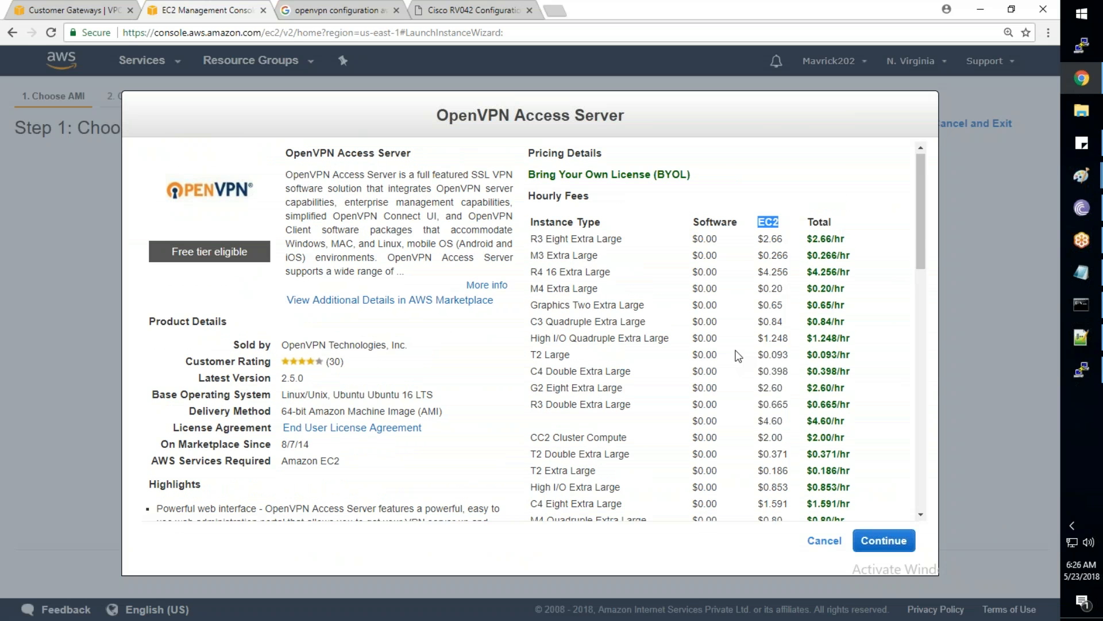
{"action": "scroll", "coordinate": [738, 356], "scroll_direction": "down", "scroll_amount": 5}
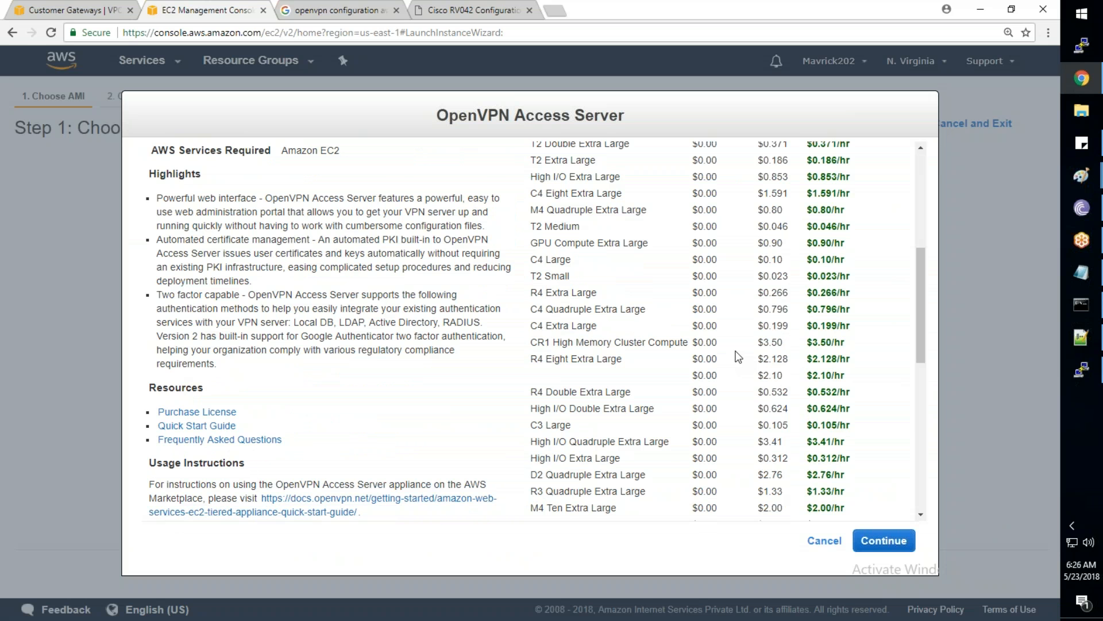
{"action": "scroll", "coordinate": [738, 355], "scroll_direction": "down", "scroll_amount": 4}
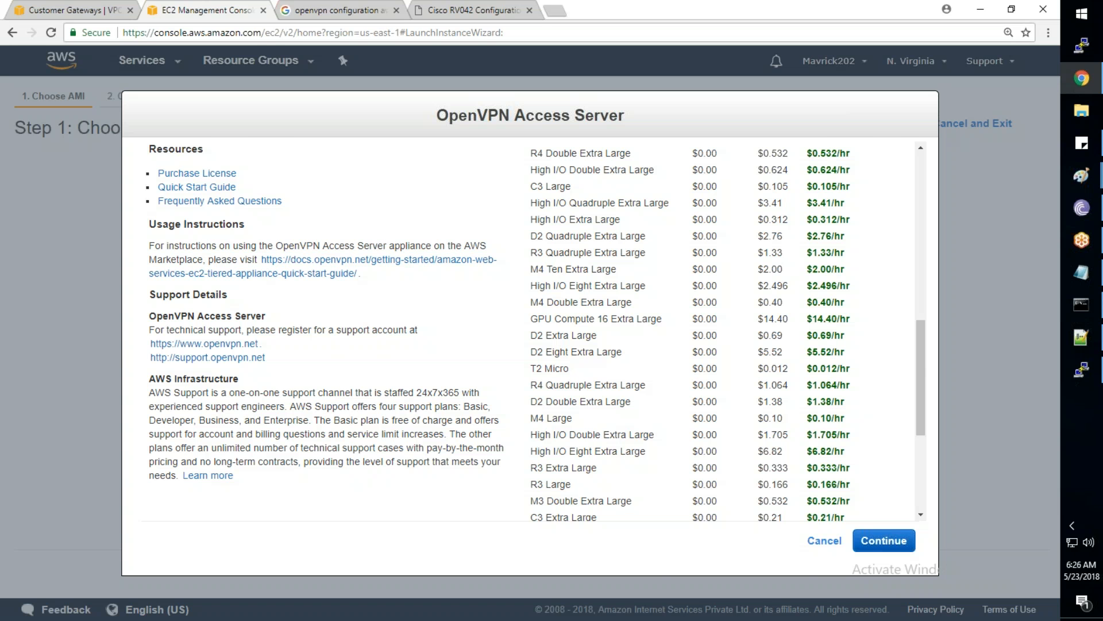
{"action": "left_click", "coordinate": [884, 541]}
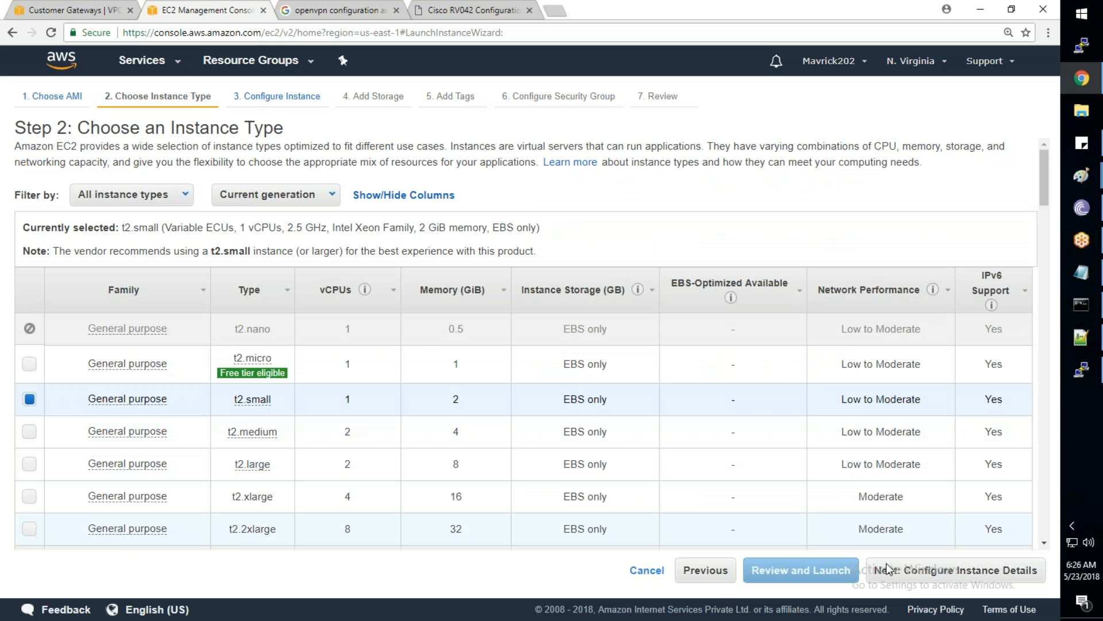
Accept the instance details and storage defaults and tag the instance Name VPNServer1
{"action": "left_click", "coordinate": [971, 574]}
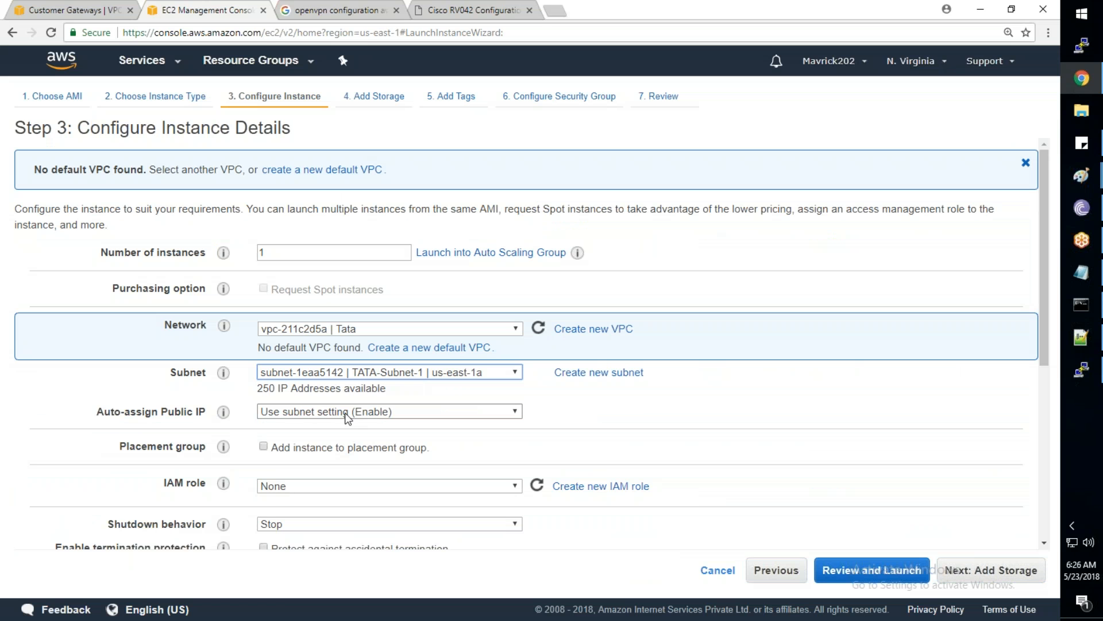
{"action": "scroll", "coordinate": [335, 425], "scroll_direction": "down", "scroll_amount": 1}
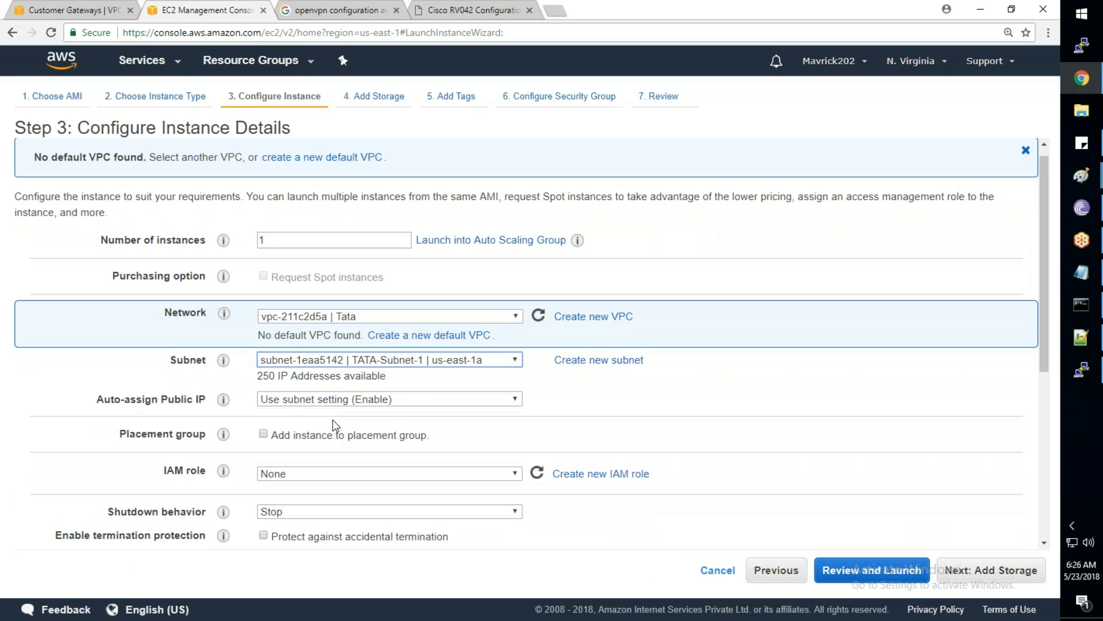
{"action": "scroll", "coordinate": [333, 419], "scroll_direction": "down", "scroll_amount": 5}
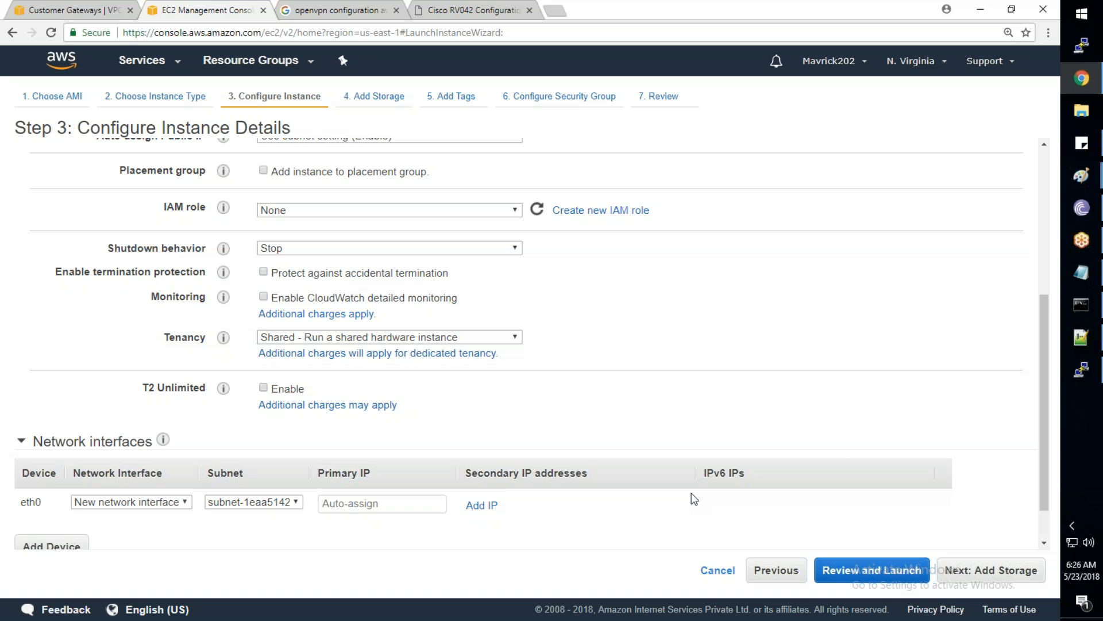
{"action": "scroll", "coordinate": [694, 499], "scroll_direction": "down", "scroll_amount": 1}
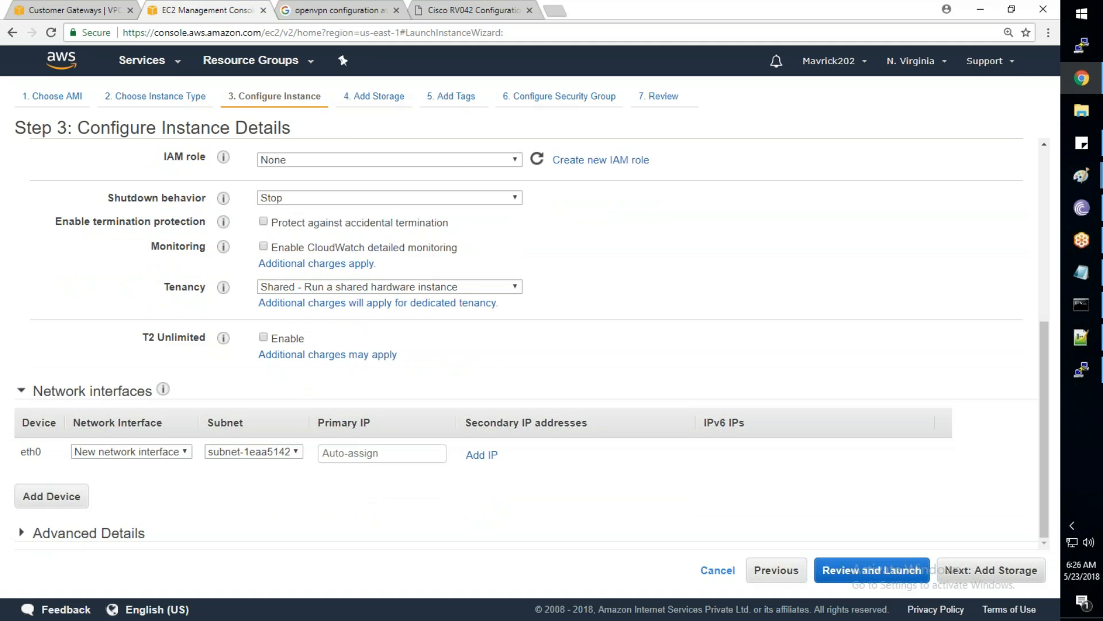
{"action": "left_click", "coordinate": [1006, 576]}
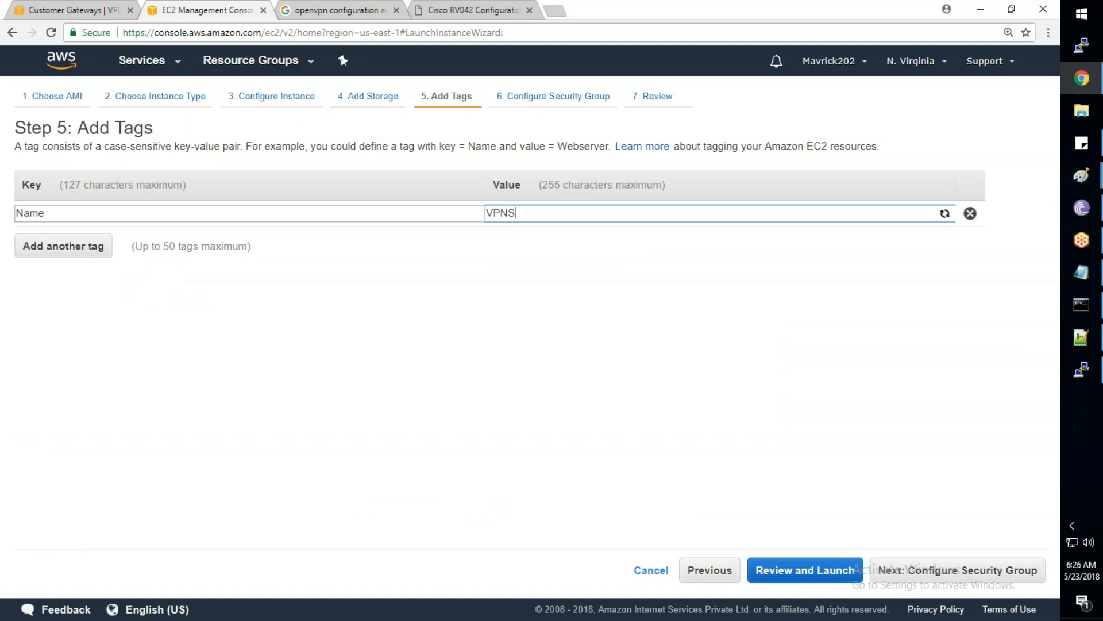
{"action": "type", "text": "erver1"}
Use the existing TATA_Allow_All_SG security group, accept the boot volume suggestion, and launch from review
{"action": "left_click", "coordinate": [914, 571]}
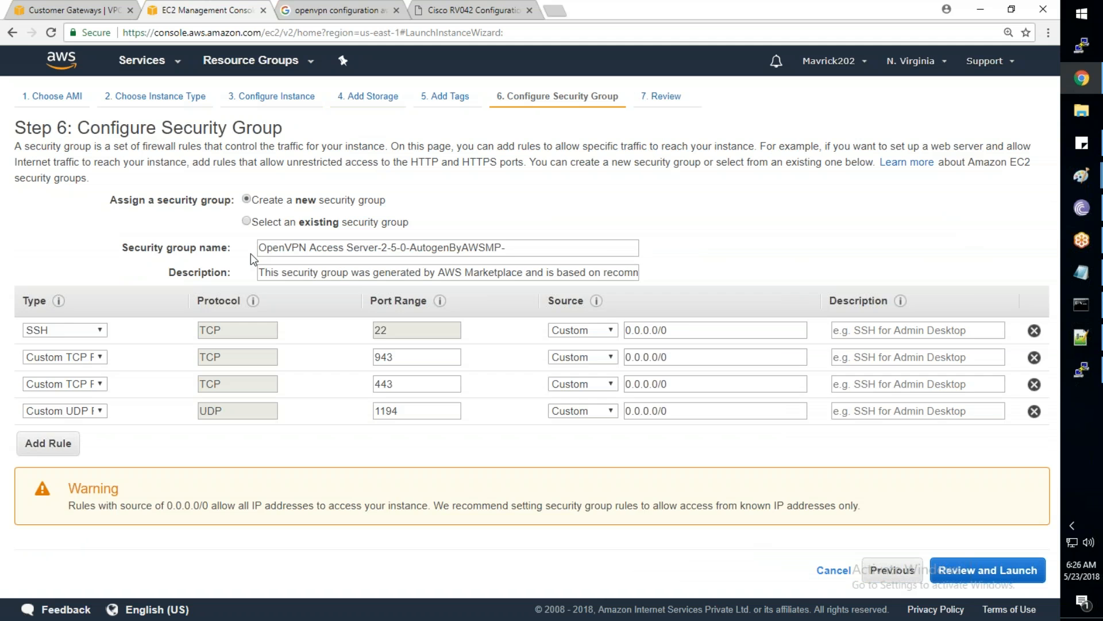
{"action": "left_click", "coordinate": [247, 221]}
{"action": "left_click", "coordinate": [22, 325]}
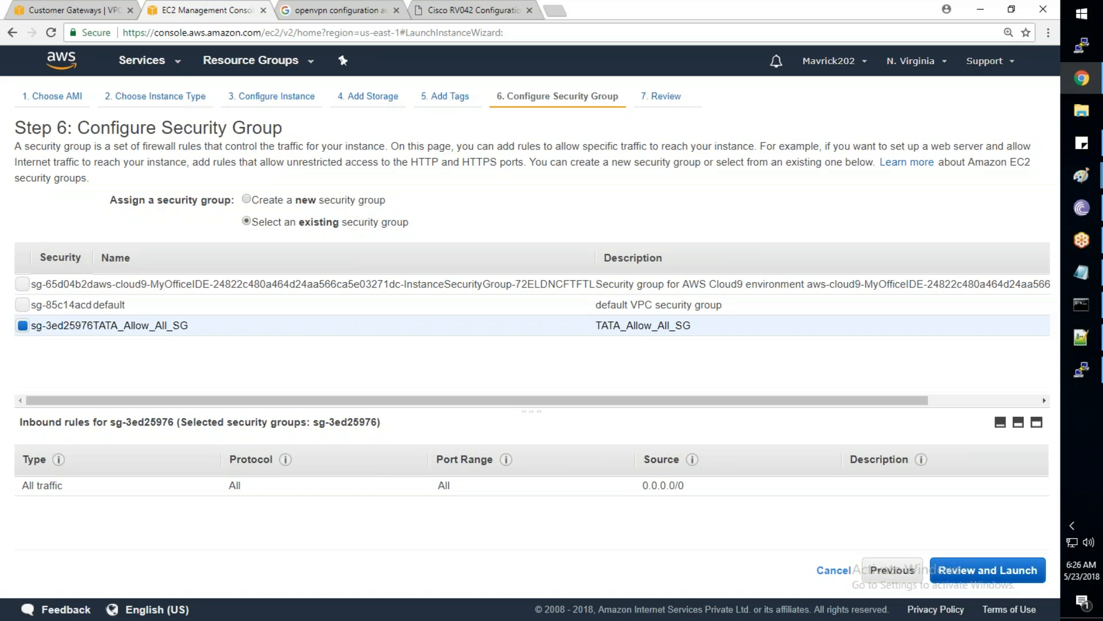
{"action": "left_click", "coordinate": [987, 570]}
{"action": "left_click", "coordinate": [734, 480]}
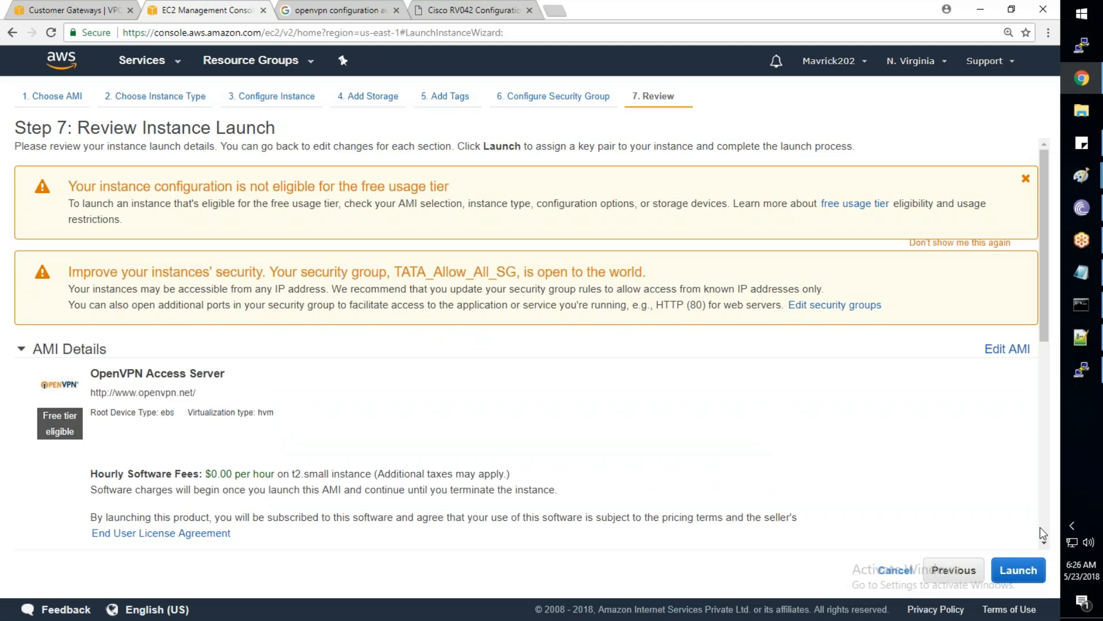
{"action": "left_click", "coordinate": [1018, 570]}
Launch the instance with the SP-Key key pair, acknowledging the private key file
{"action": "left_click", "coordinate": [308, 411]}
{"action": "left_click", "coordinate": [330, 384]}
{"action": "left_click", "coordinate": [330, 523]}
{"action": "left_click", "coordinate": [712, 468]}
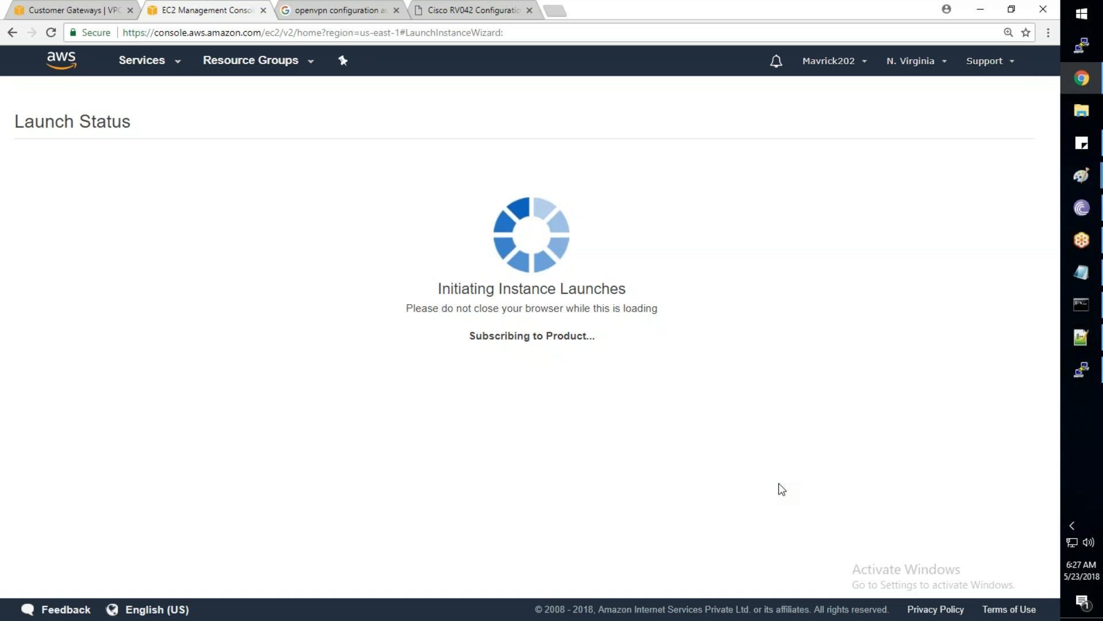
Open the OpenVPN Connect prompt from the system tray and cancel it
{"action": "left_click", "coordinate": [1071, 526]}
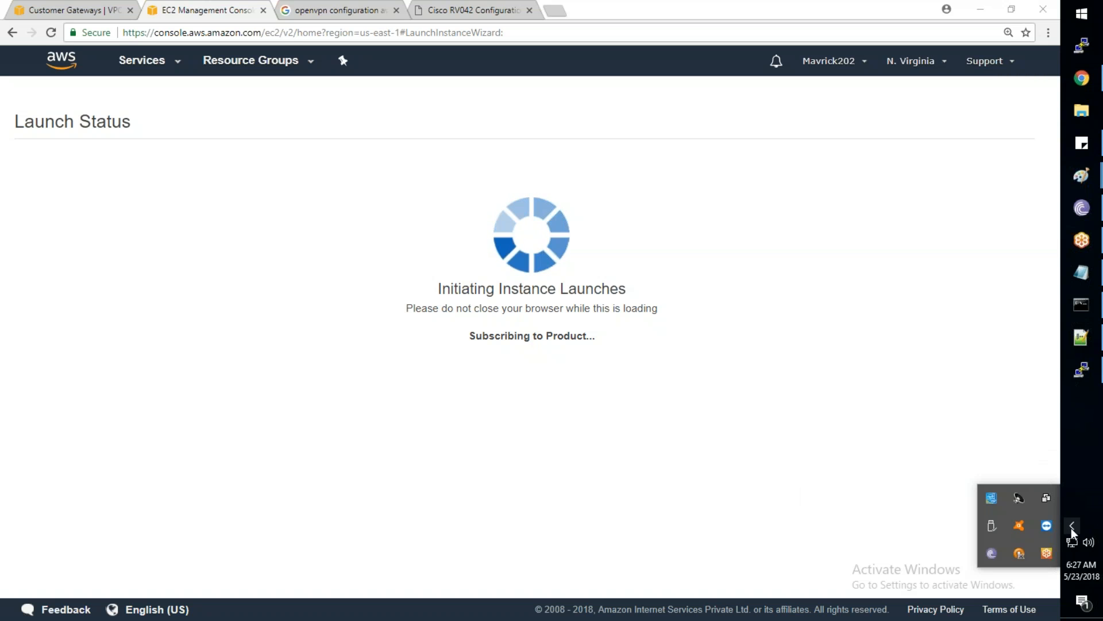
{"action": "right_click", "coordinate": [1026, 556]}
{"action": "left_click", "coordinate": [974, 496]}
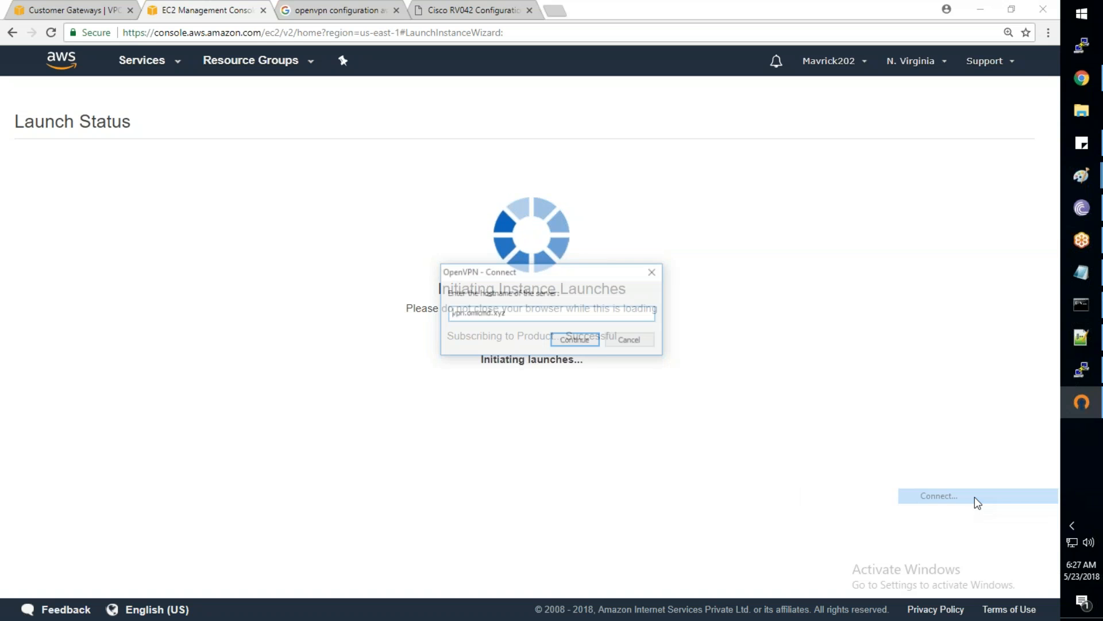
{"action": "left_click", "coordinate": [629, 340]}
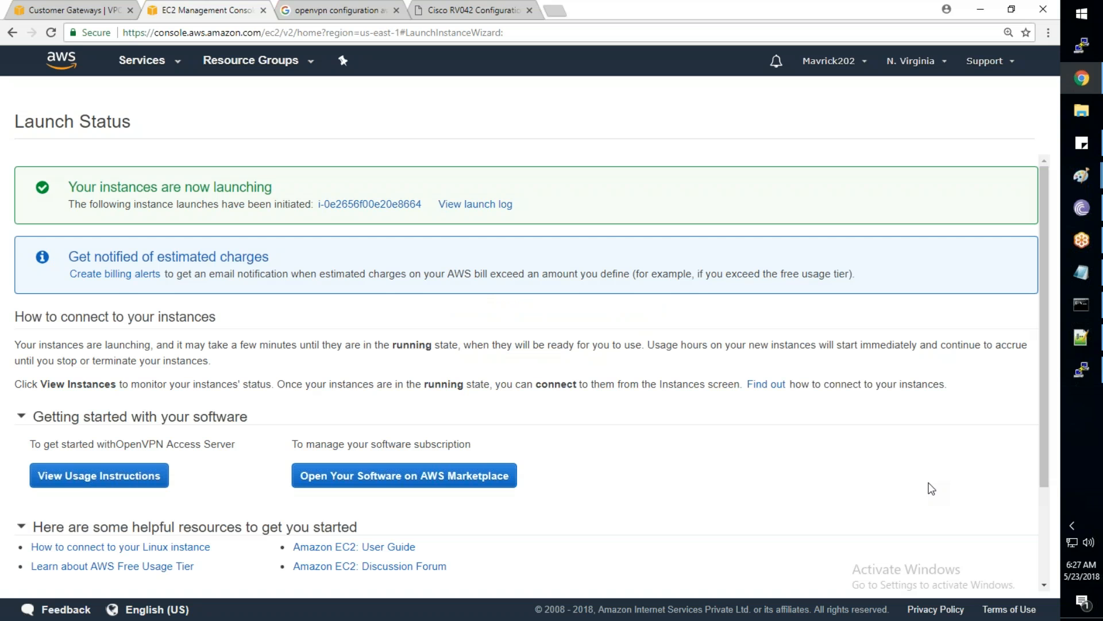
Refresh the instance list and select VPNServer1 to highlight its public IP 35.153.179.210
{"action": "scroll", "coordinate": [934, 489], "scroll_direction": "down", "scroll_amount": 2}
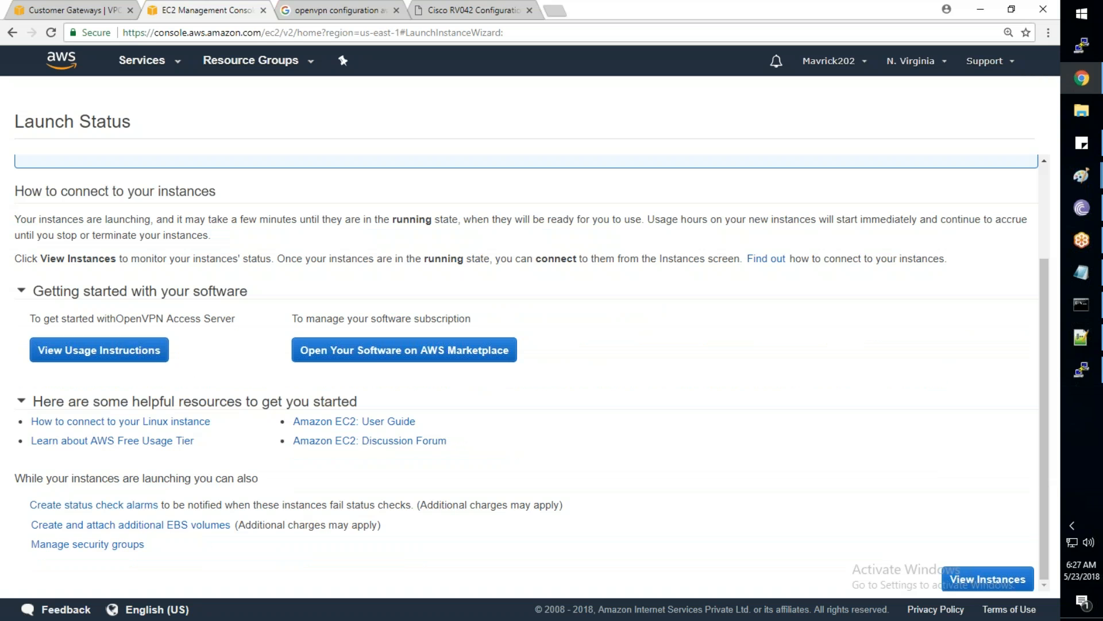
{"action": "left_click", "coordinate": [988, 579]}
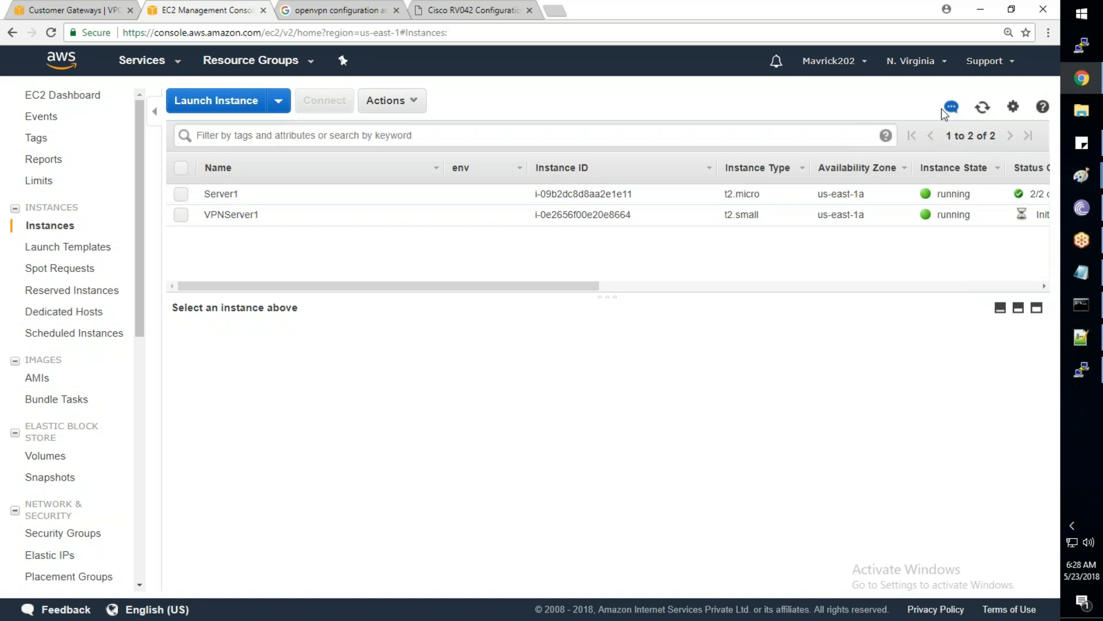
{"action": "left_click", "coordinate": [984, 108]}
{"action": "left_click", "coordinate": [423, 212]}
{"action": "left_click_drag", "start_coordinate": [836, 404], "coordinate": [770, 408]}
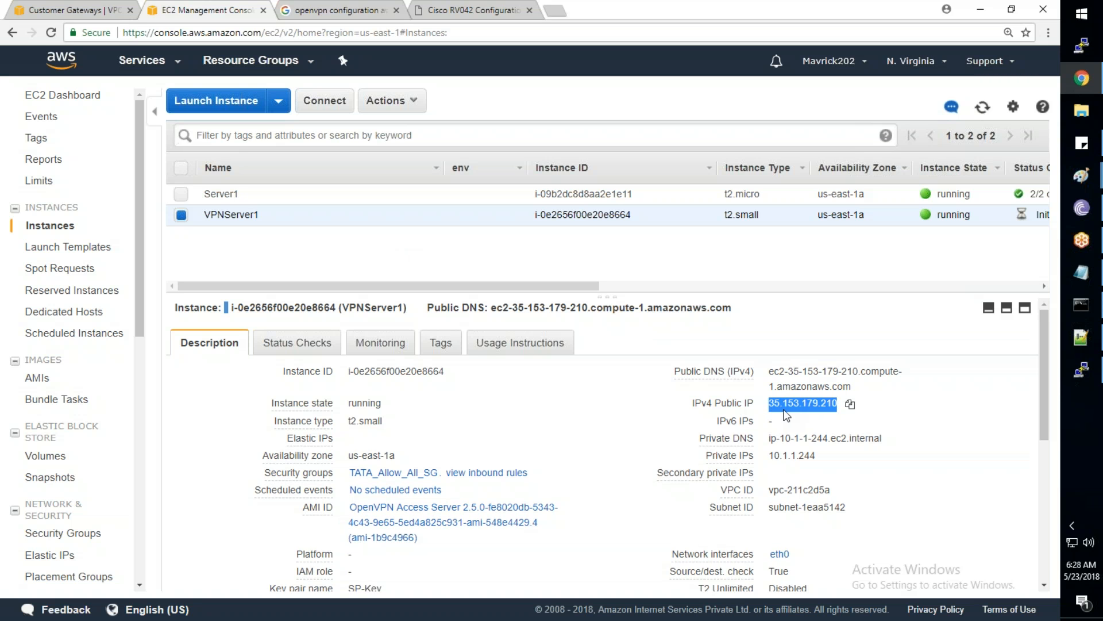
{"action": "left_click_drag", "start_coordinate": [143, 324], "coordinate": [143, 333]}
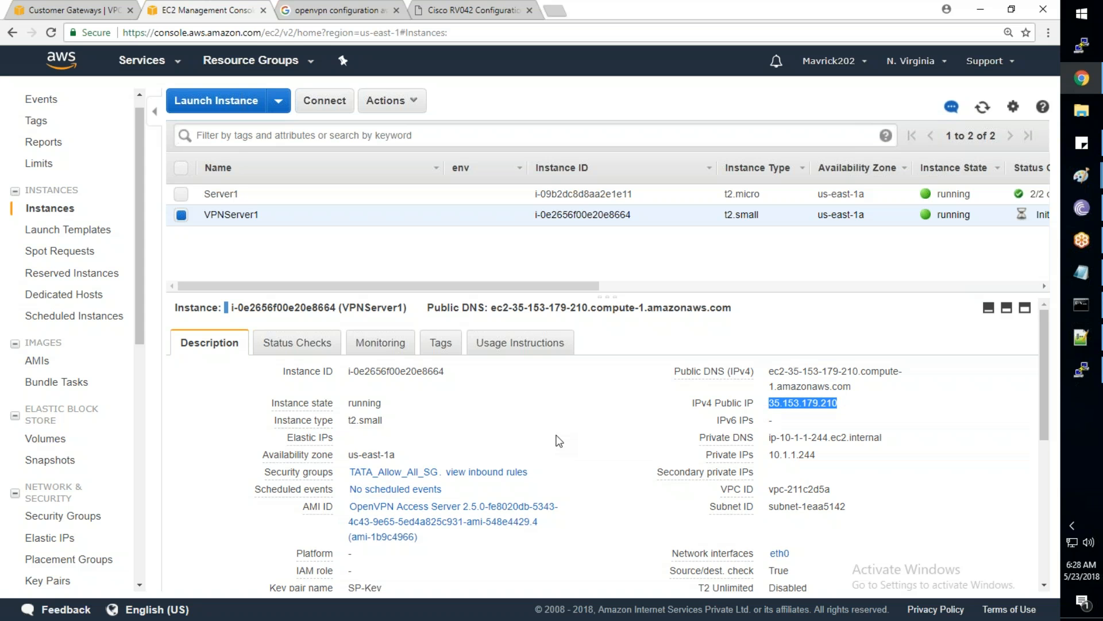
Allocate a new Elastic IP address
{"action": "left_click", "coordinate": [45, 542]}
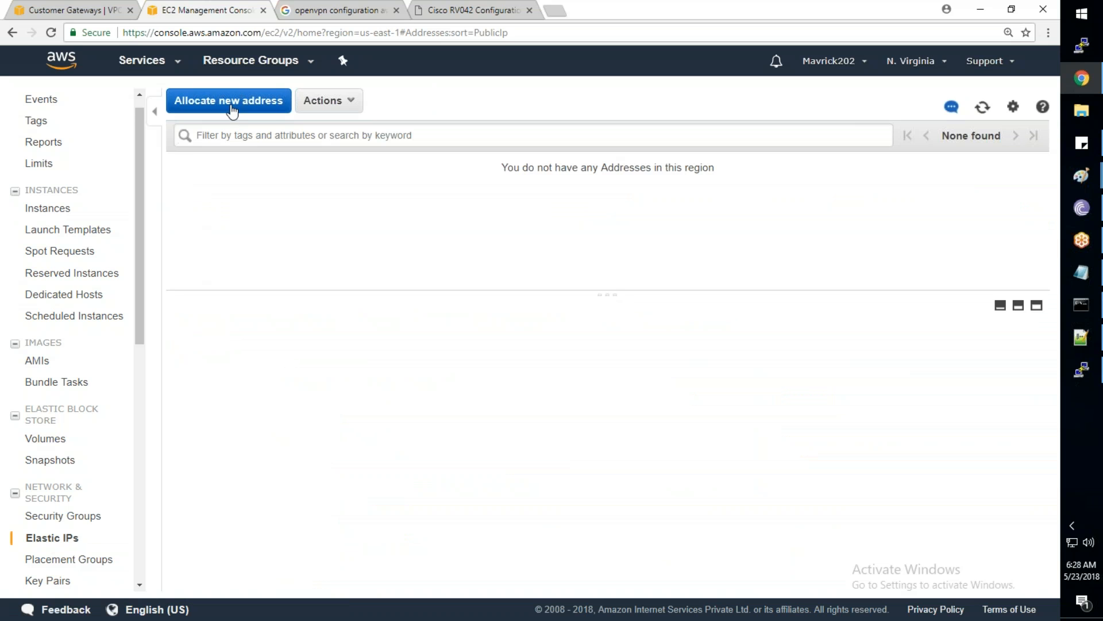
{"action": "left_click", "coordinate": [231, 109]}
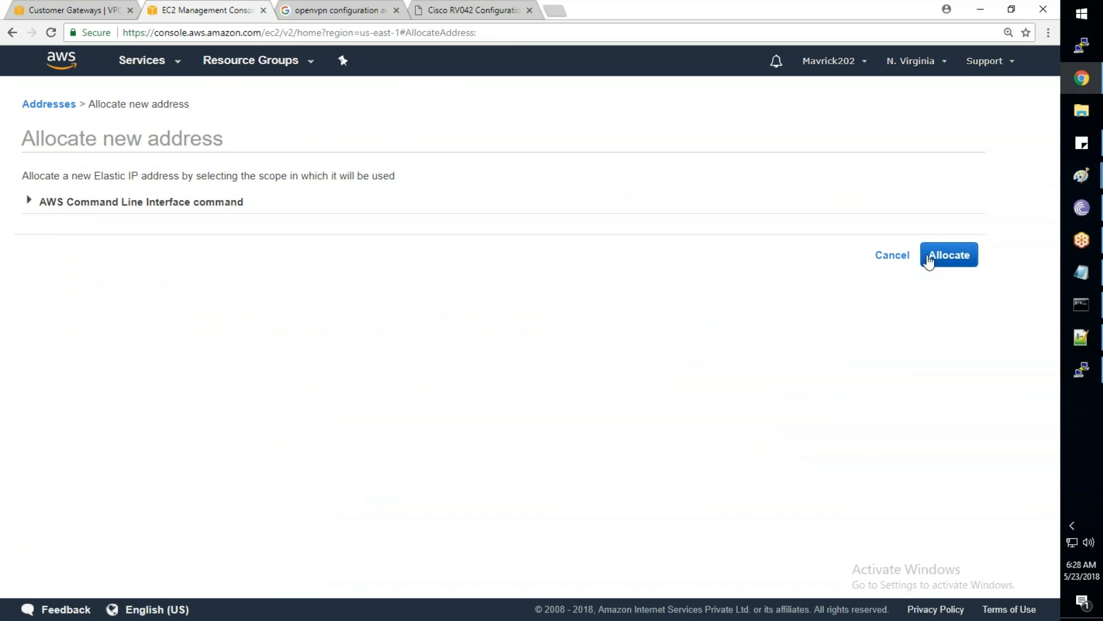
{"action": "left_click", "coordinate": [928, 260]}
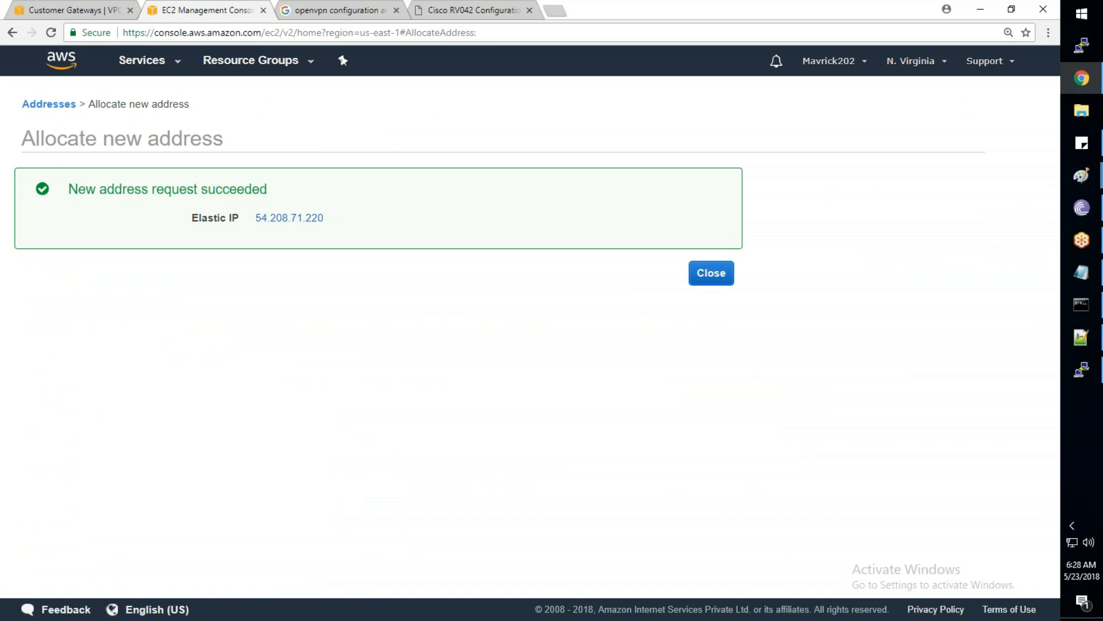
{"action": "left_click", "coordinate": [688, 269]}
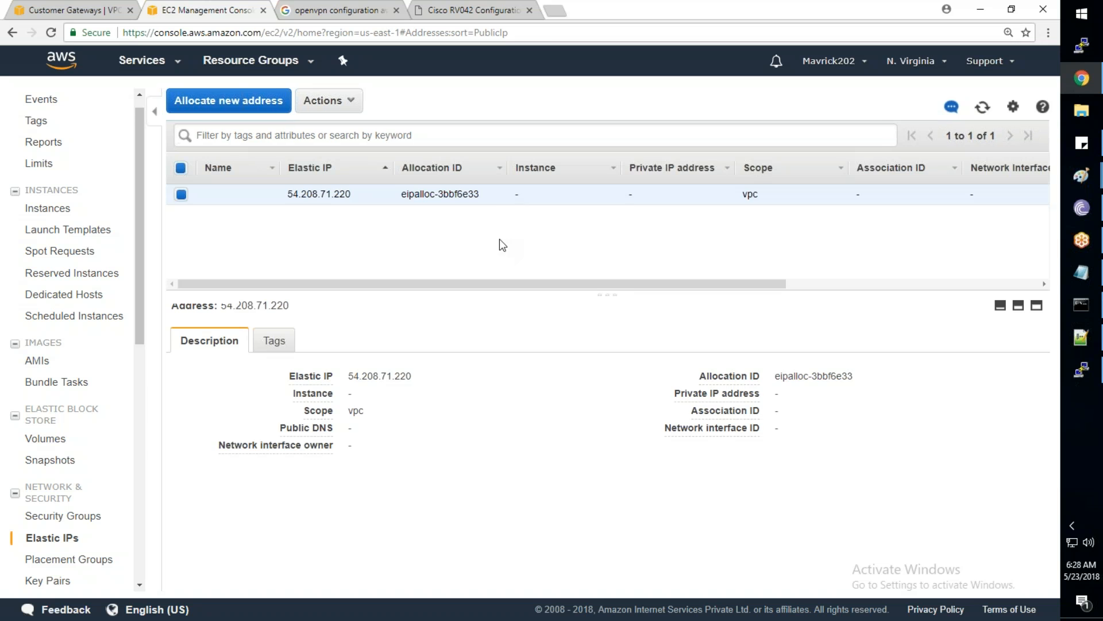
Associate Elastic IP 54.208.71.220 with VPNServer1 on private IP 10.1.1.244
{"action": "right_click", "coordinate": [502, 194]}
{"action": "left_click", "coordinate": [540, 217]}
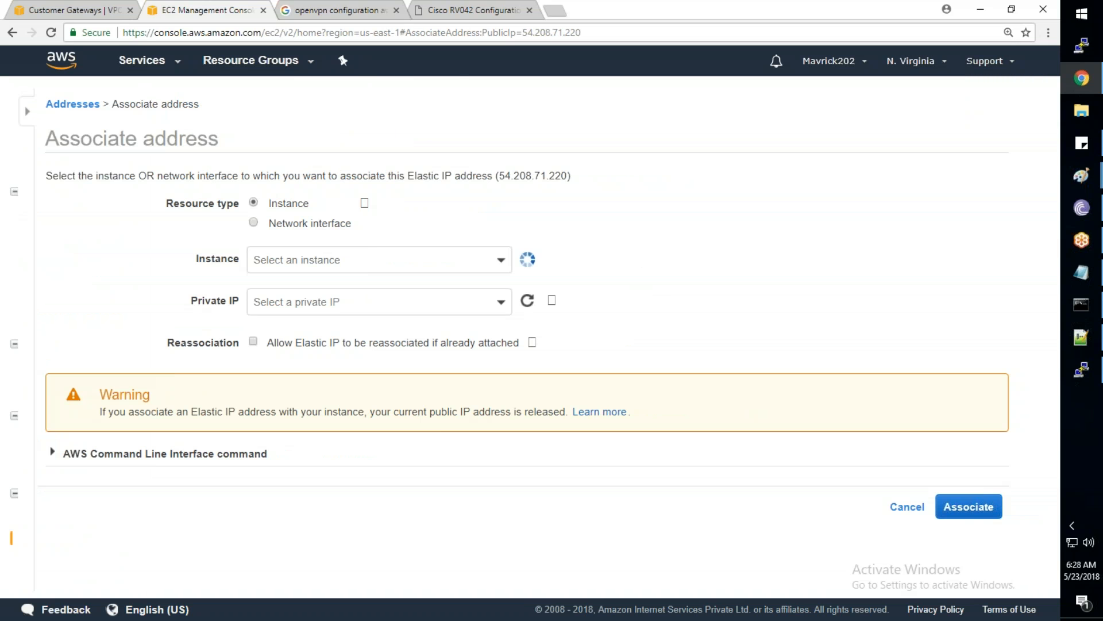
{"action": "left_click", "coordinate": [377, 262]}
{"action": "key", "text": "Return"}
{"action": "left_click", "coordinate": [346, 300]}
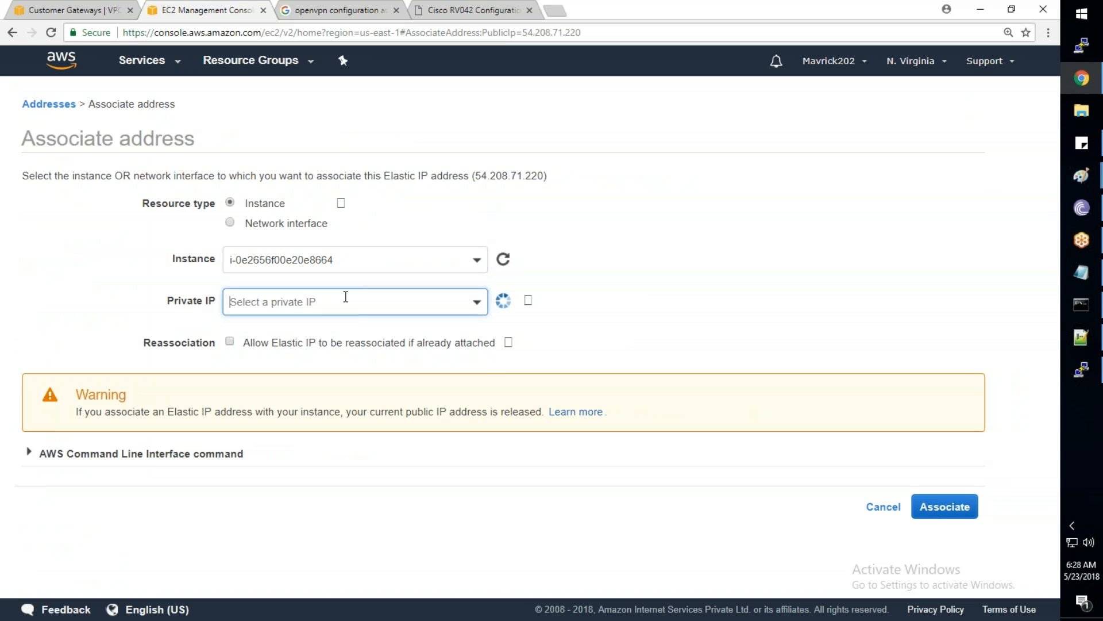
{"action": "left_click", "coordinate": [346, 355]}
{"action": "left_click", "coordinate": [937, 507]}
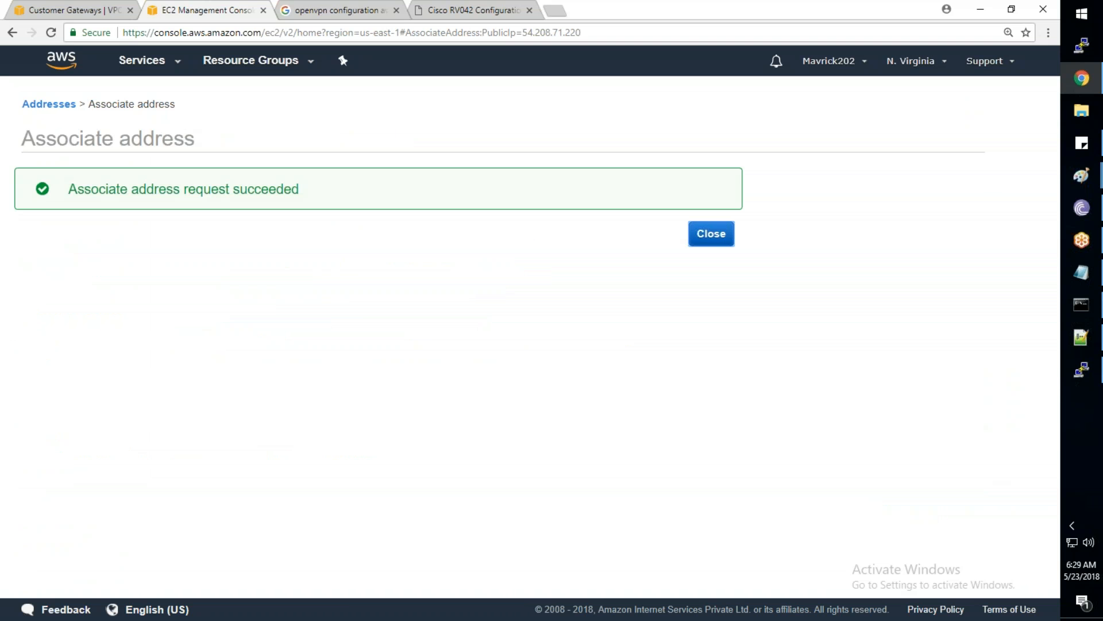
{"action": "key", "text": "Return"}
Copy VPNServer1's public IP 54.208.71.220 from its instance details
{"action": "left_click", "coordinate": [52, 209]}
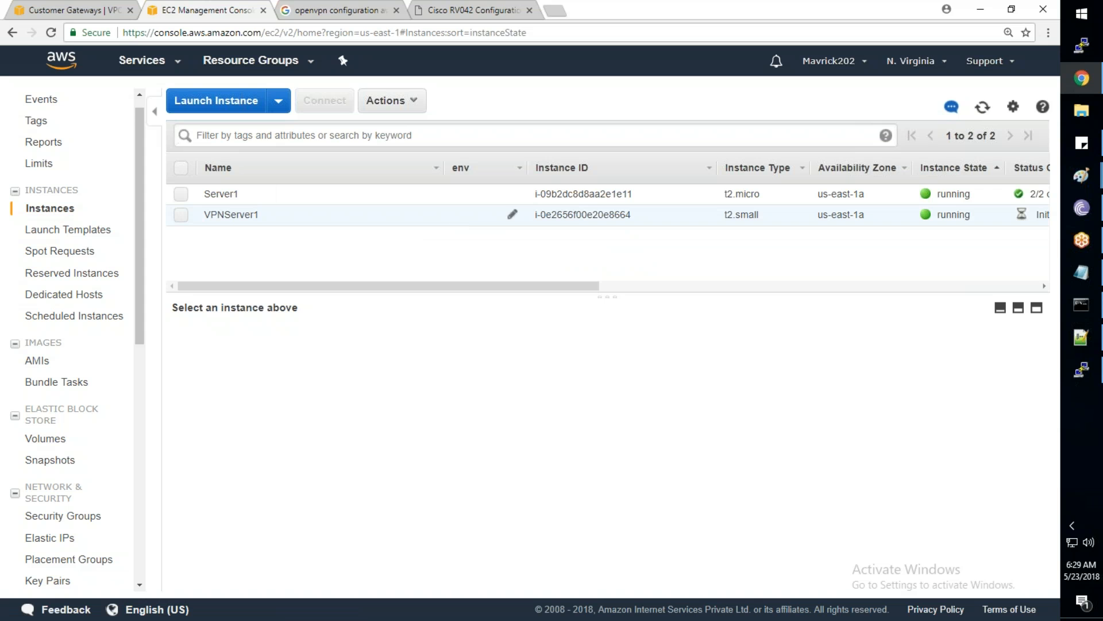
{"action": "left_click", "coordinate": [484, 215]}
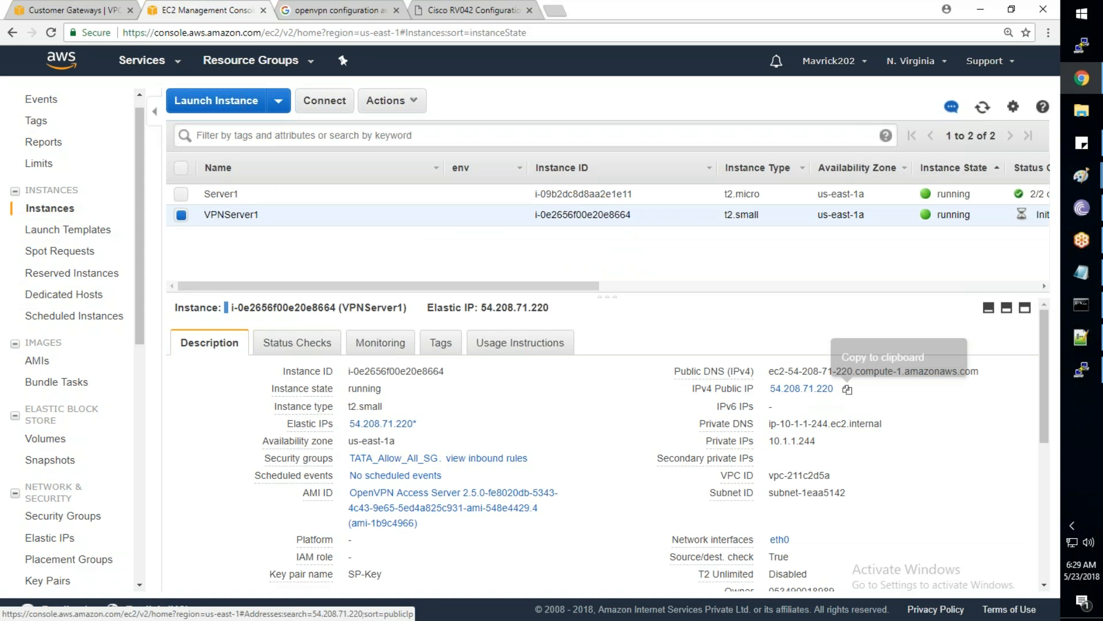
{"action": "left_click", "coordinate": [847, 389]}
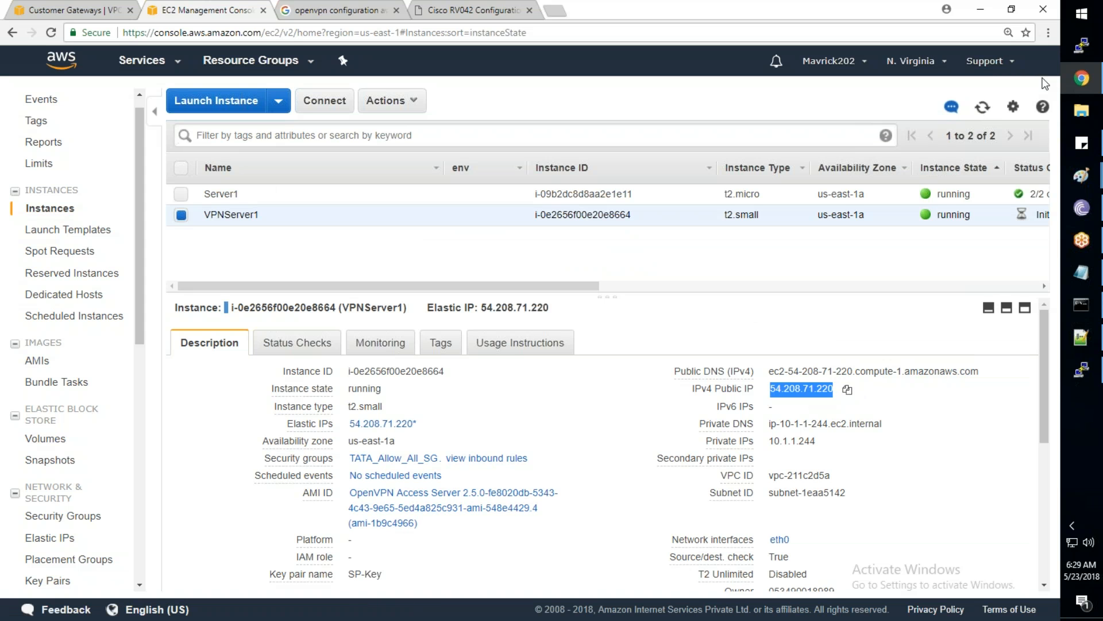
{"action": "left_click", "coordinate": [1084, 48]}
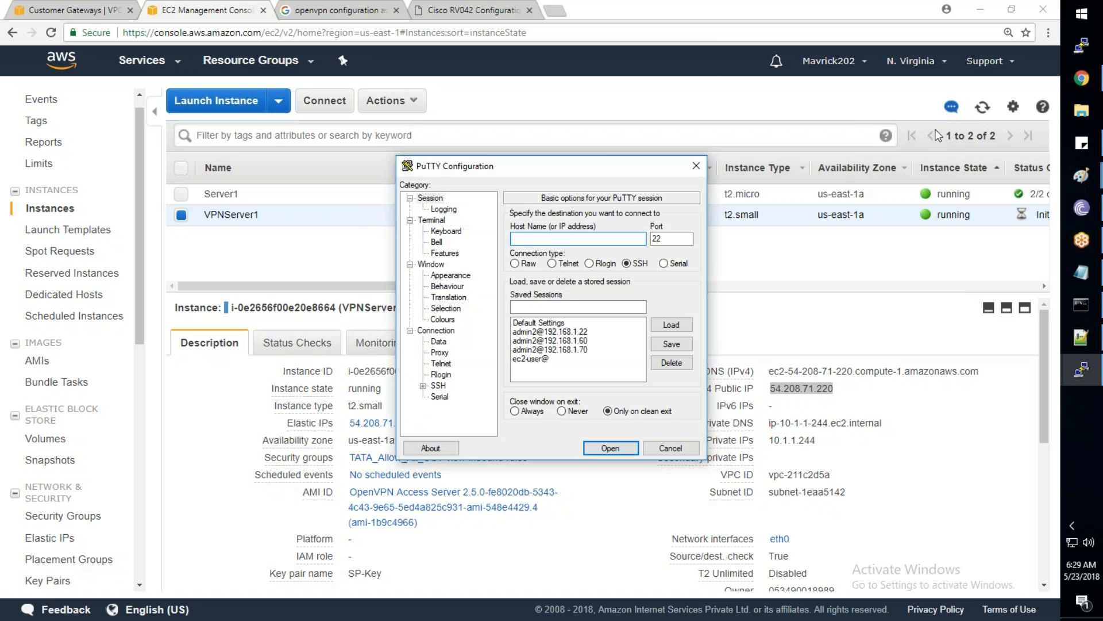
{"action": "left_click", "coordinate": [545, 358]}
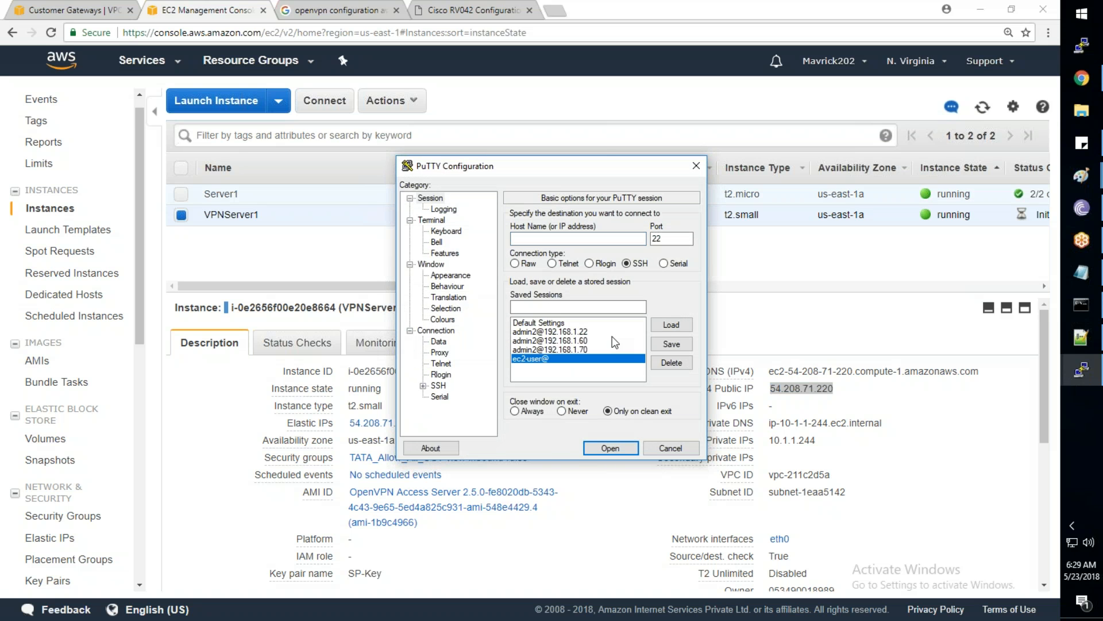
{"action": "left_click", "coordinate": [670, 325]}
{"action": "left_click_drag", "start_coordinate": [556, 238], "coordinate": [393, 240]}
{"action": "type", "text": "o"}
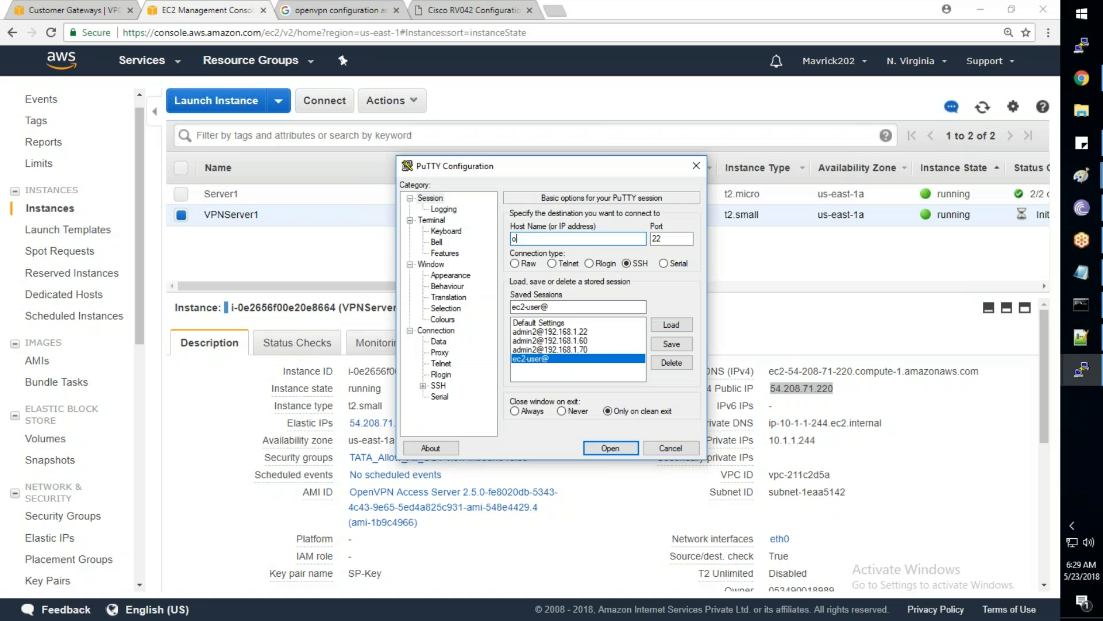
{"action": "type", "text": "penvpnas@"}
{"action": "key", "text": "ctrl+v"}
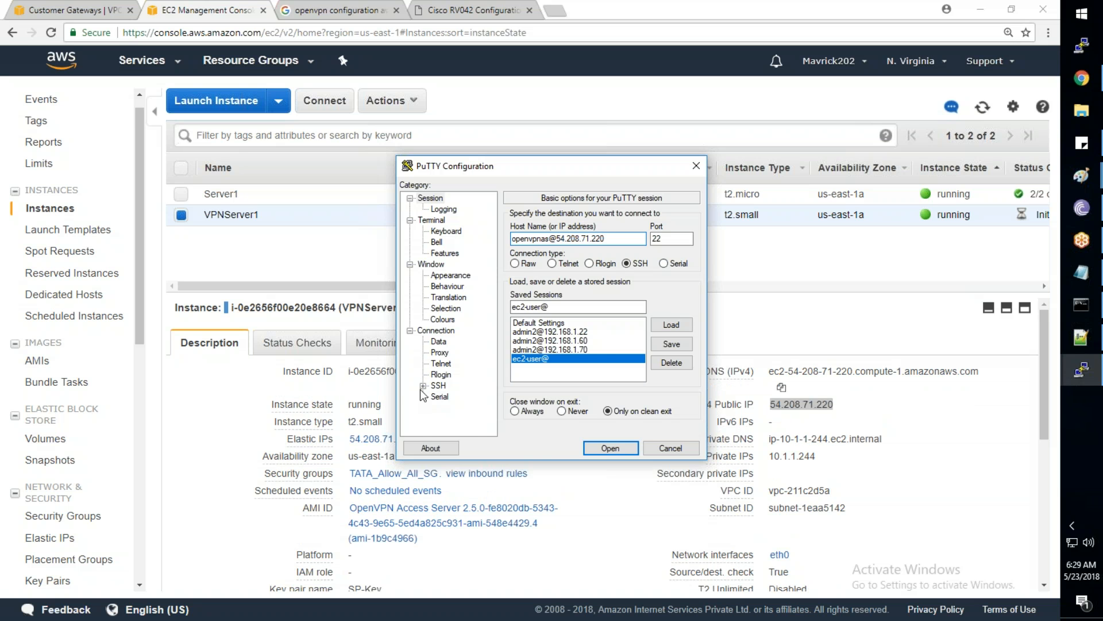
Set SP-Key.ppk as the SSH authentication private key and connect
{"action": "left_click", "coordinate": [423, 386]}
{"action": "left_click", "coordinate": [451, 374]}
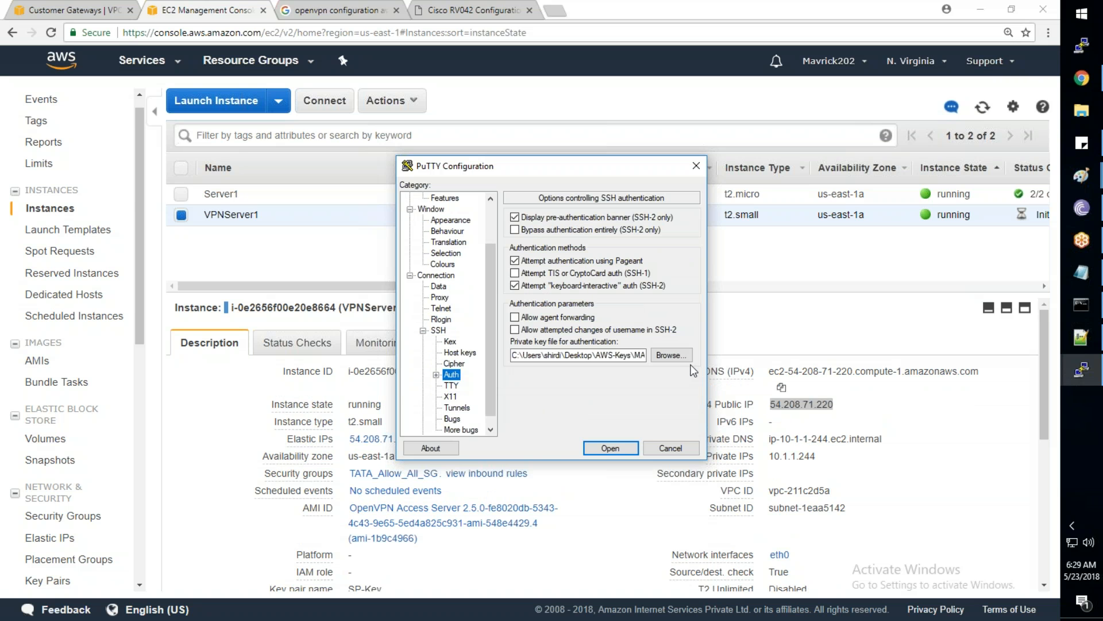
{"action": "left_click", "coordinate": [671, 355]}
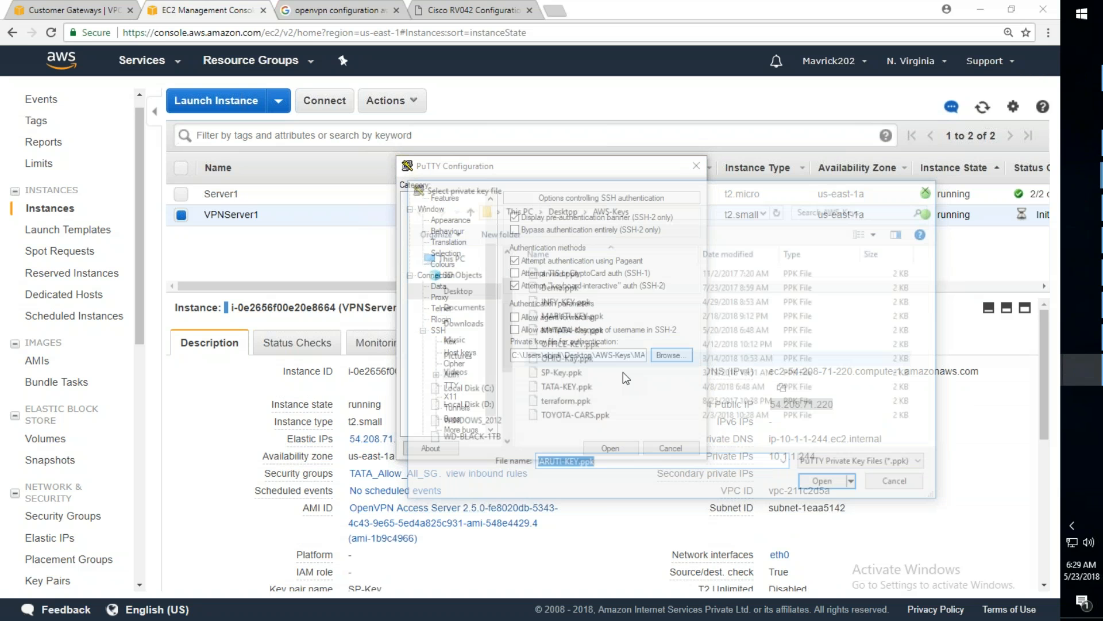
{"action": "left_click", "coordinate": [623, 372]}
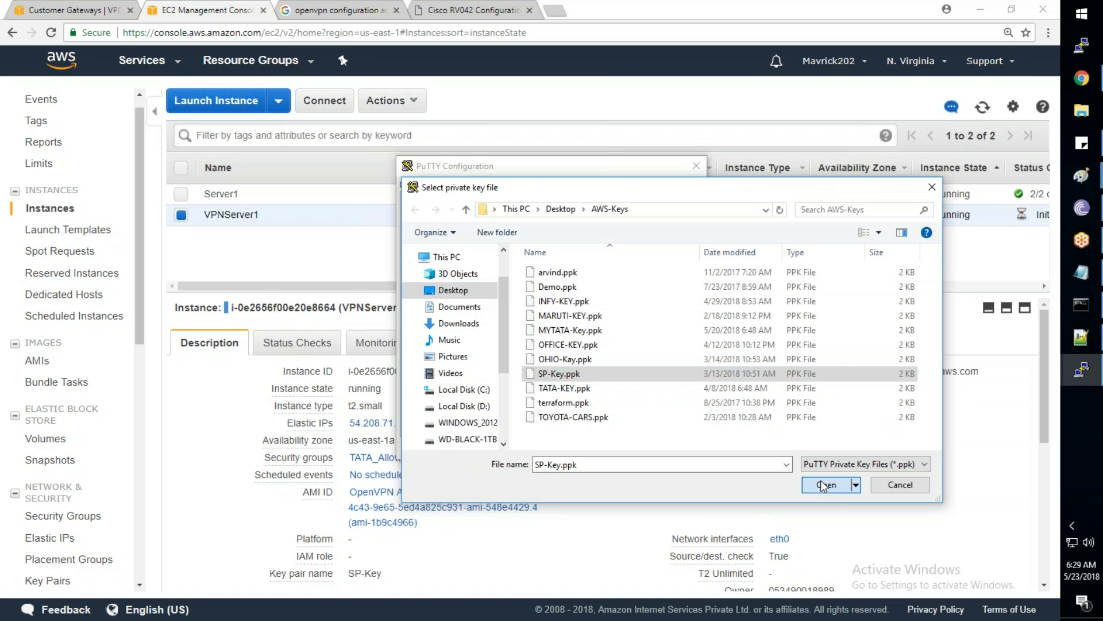
{"action": "left_click", "coordinate": [820, 481]}
{"action": "left_click", "coordinate": [606, 447]}
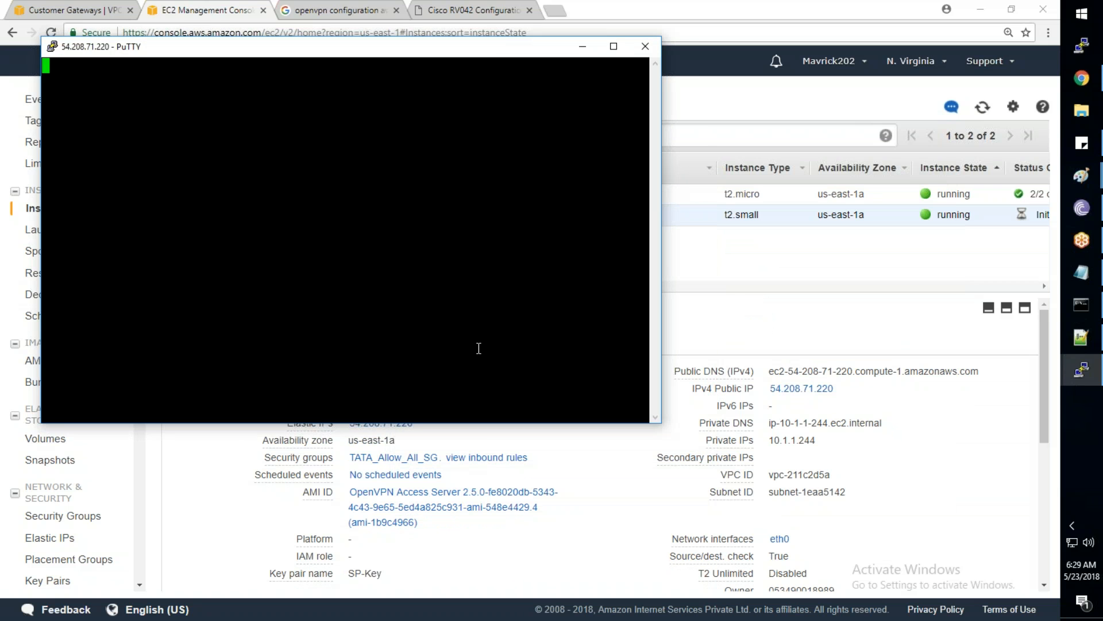
Trust the server's host key, submit the key passphrase, and enlarge the terminal window
{"action": "left_click", "coordinate": [513, 408]}
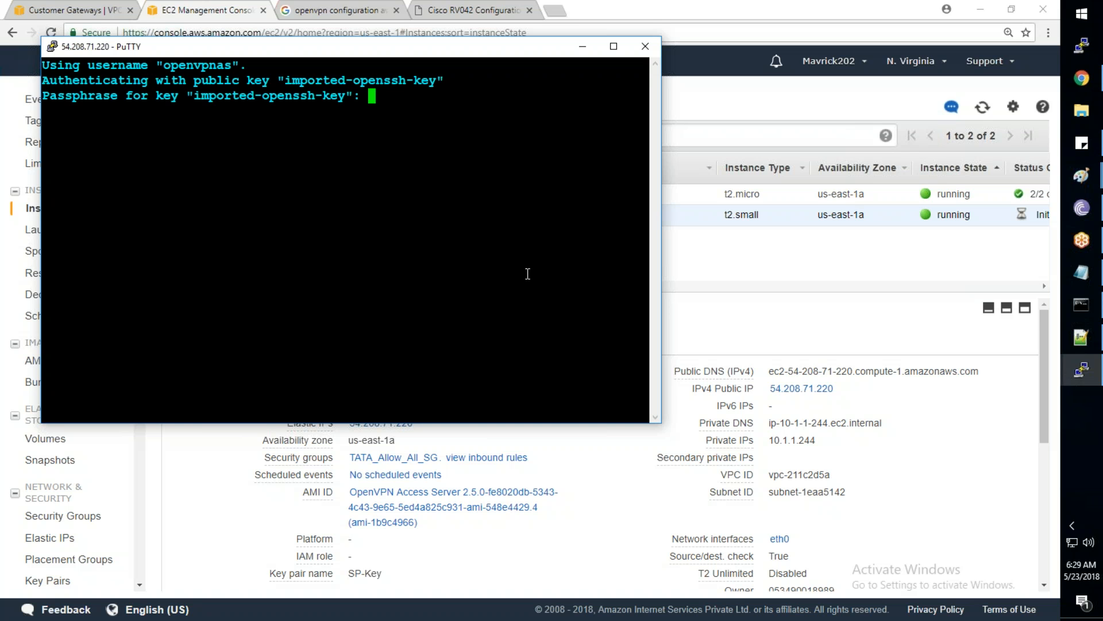
{"action": "key", "text": "Return"}
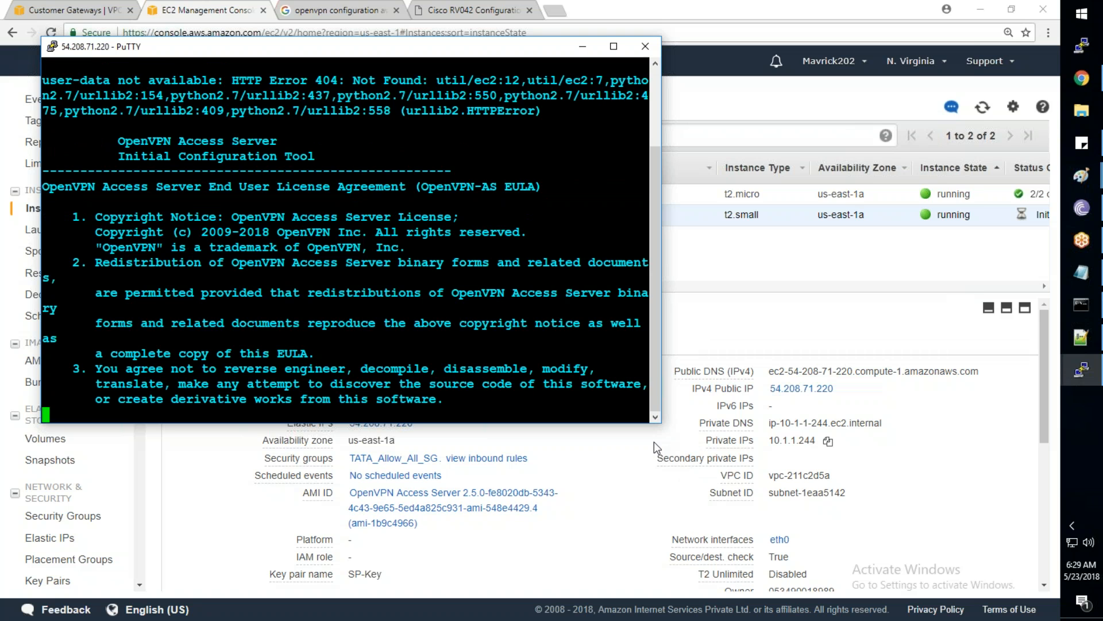
{"action": "left_click_drag", "start_coordinate": [661, 423], "coordinate": [978, 523]}
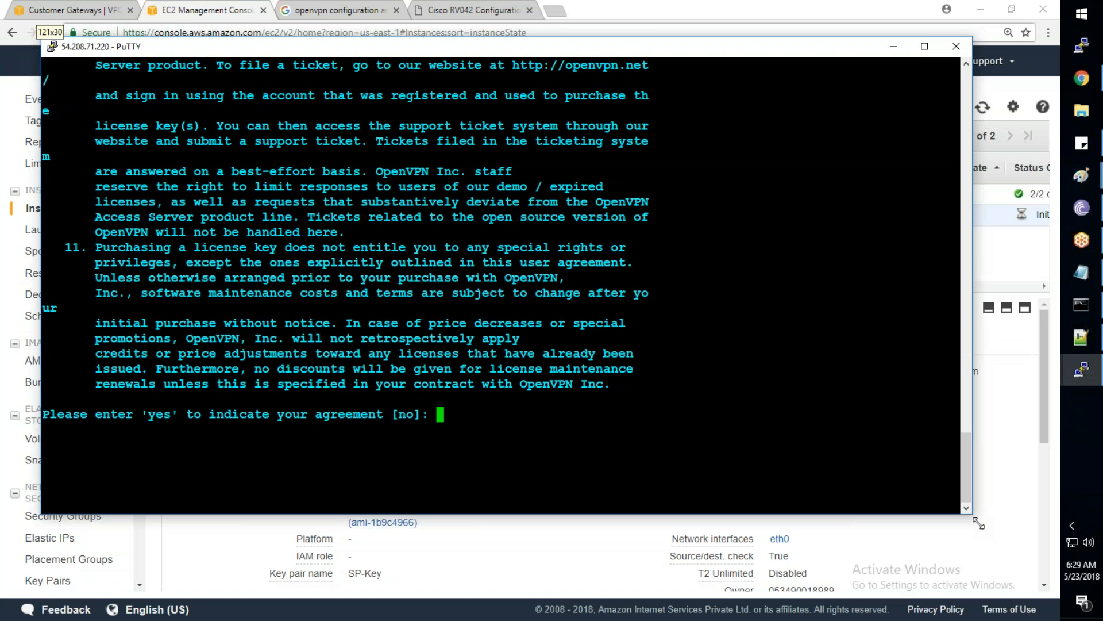
{"action": "left_click_drag", "start_coordinate": [979, 523], "coordinate": [986, 527]}
Accept the license agreement, confirm the primary node, and bind the Admin UI to eth0 (option 2)
{"action": "type", "text": "yes"}
{"action": "key", "text": "Return"}
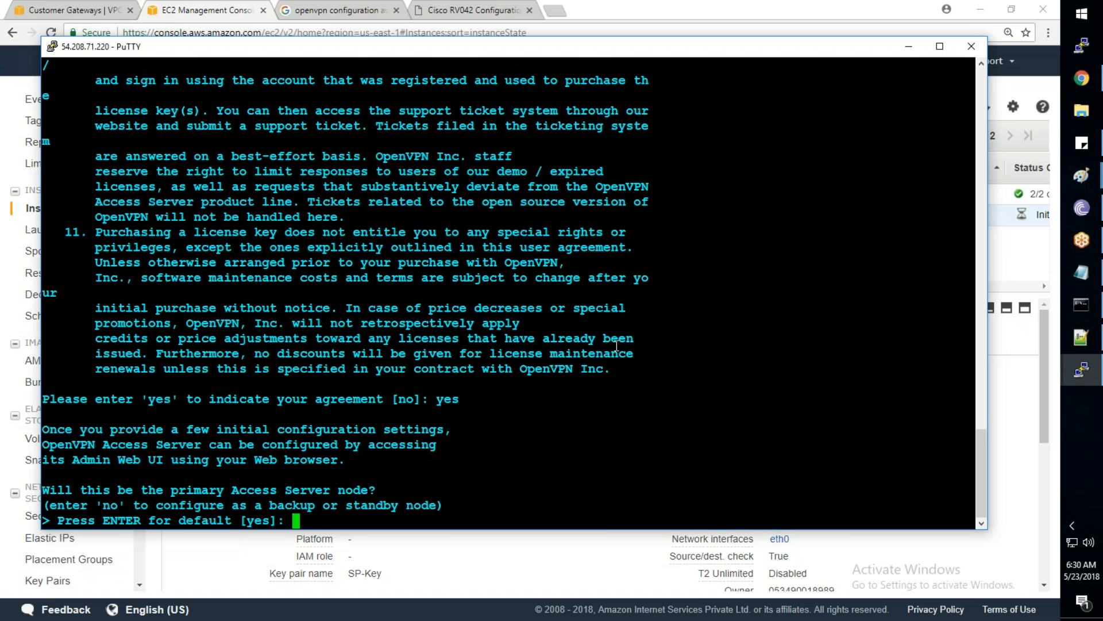
{"action": "type", "text": "yes"}
{"action": "key", "text": "Return"}
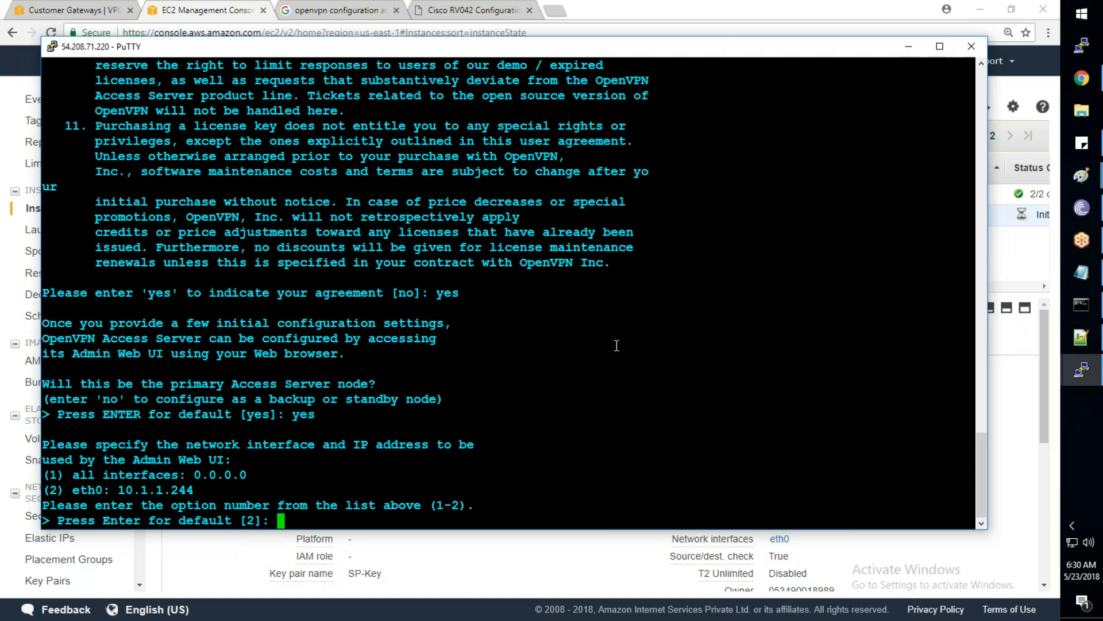
{"action": "type", "text": "2"}
{"action": "key", "text": "Return"}
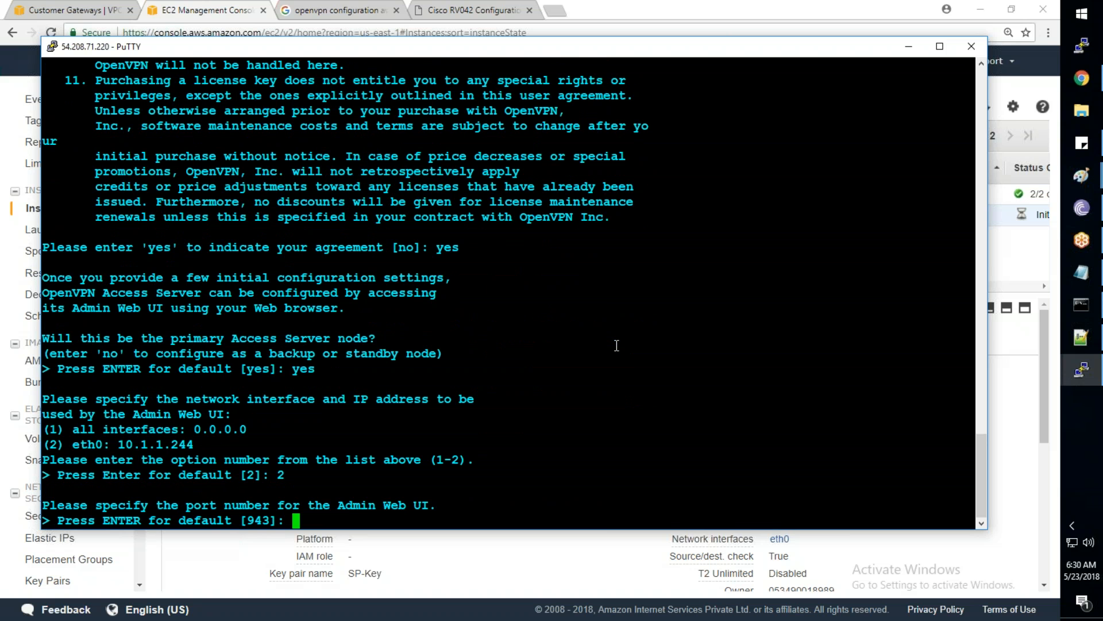
Keep defaults (ports 943 and 443, openvpn admin login, no license key) and select the Admin URL
{"action": "key", "text": "Return"}
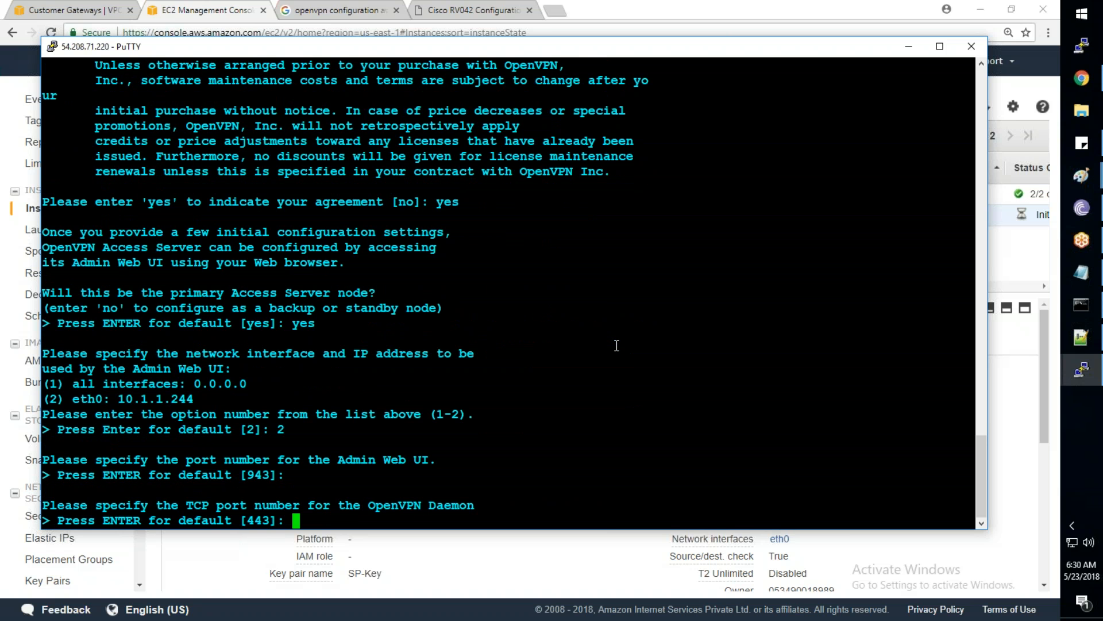
{"action": "key", "text": "Return"}
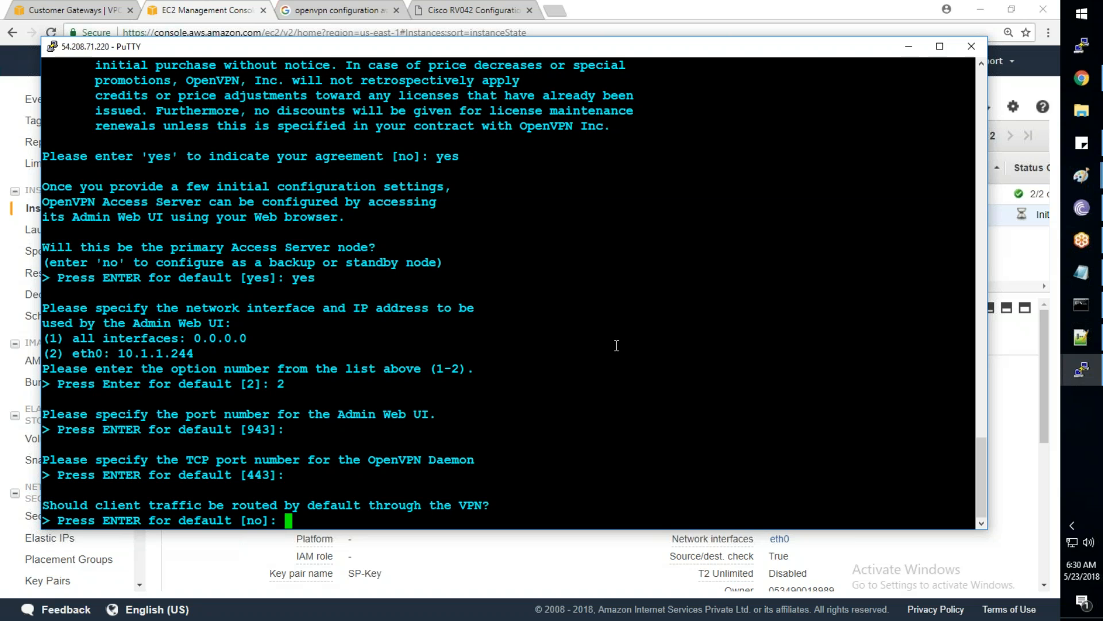
{"action": "key", "text": "Return"}
{"action": "key", "text": "Return"}
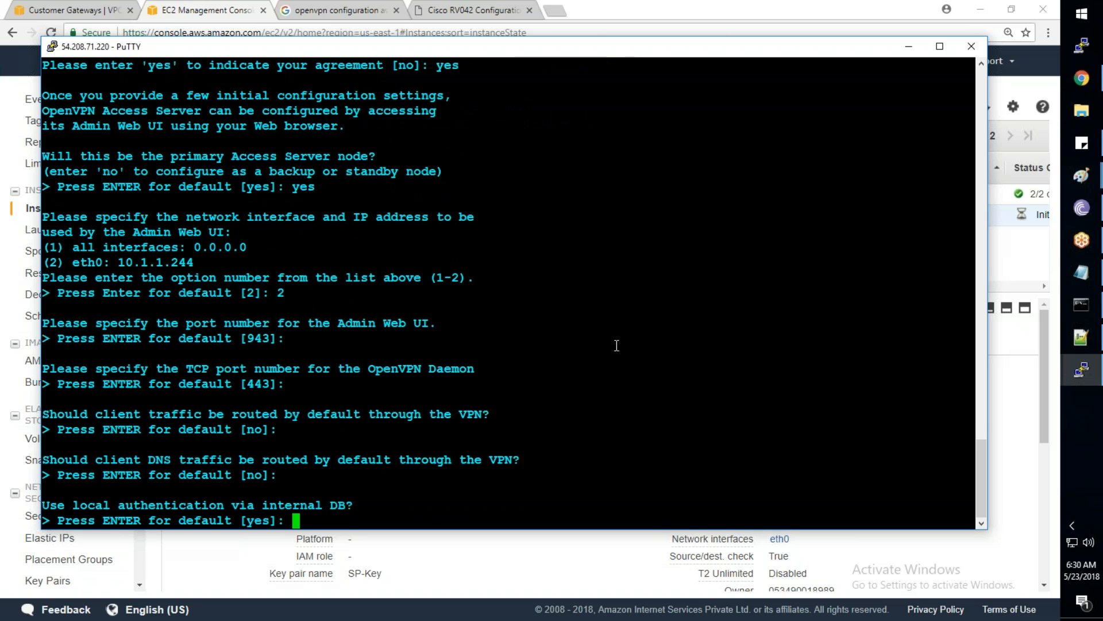
{"action": "key", "text": "Return"}
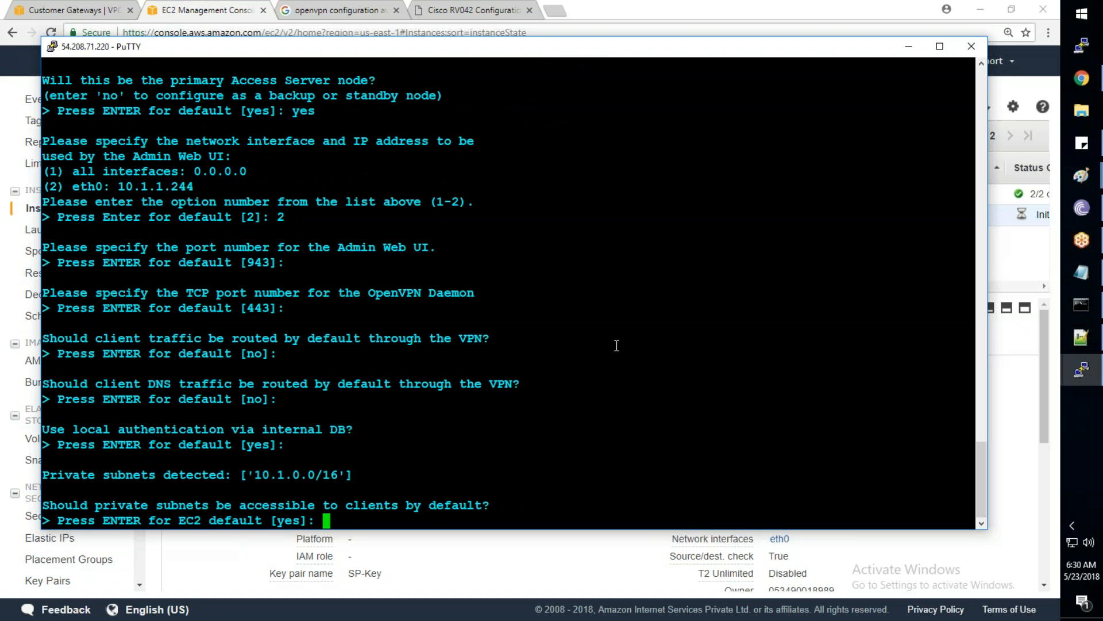
{"action": "key", "text": "Return"}
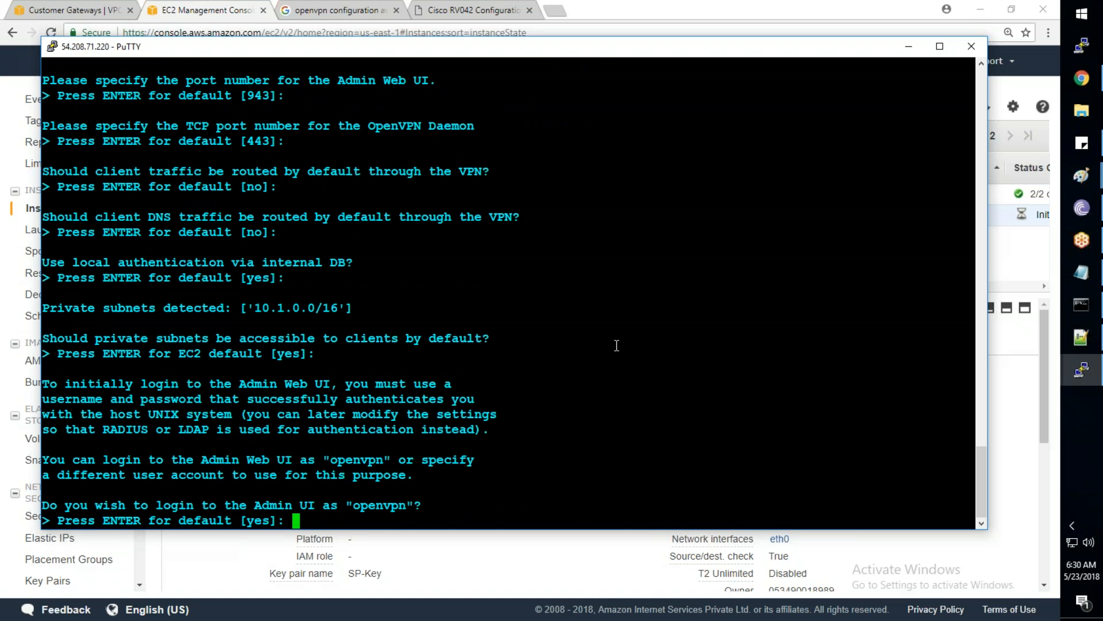
{"action": "key", "text": "Return"}
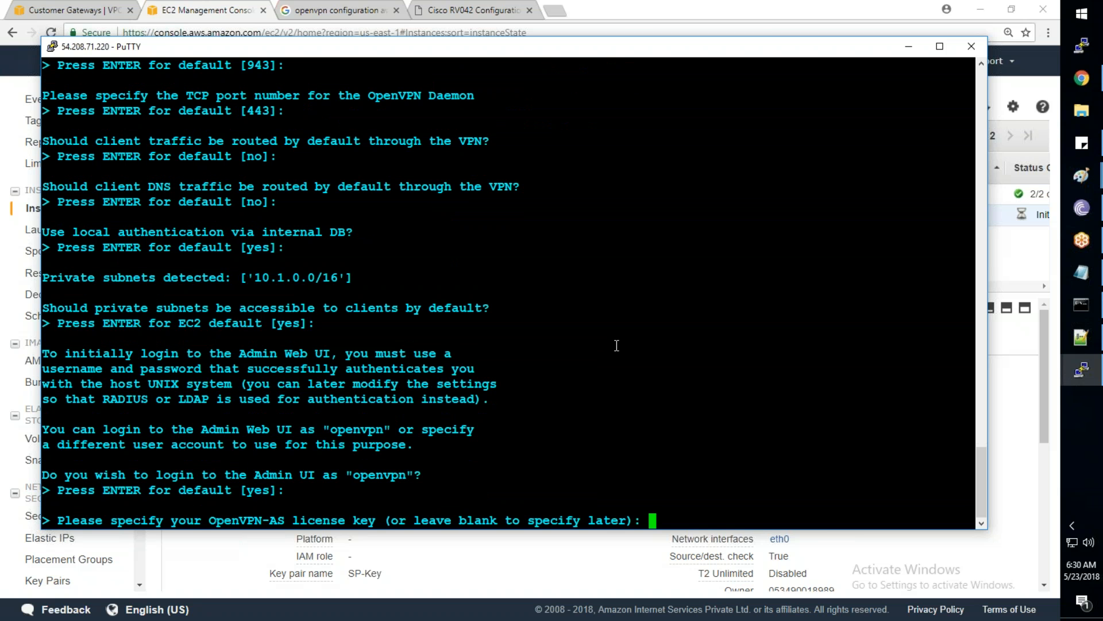
{"action": "key", "text": "Return"}
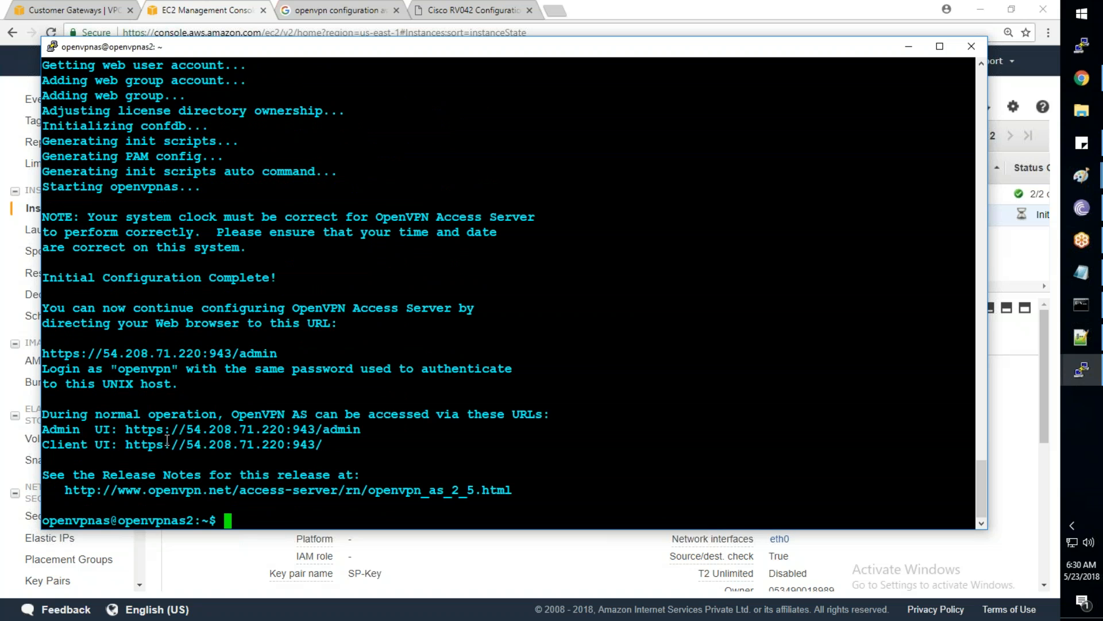
{"action": "left_click_drag", "start_coordinate": [126, 430], "coordinate": [362, 432]}
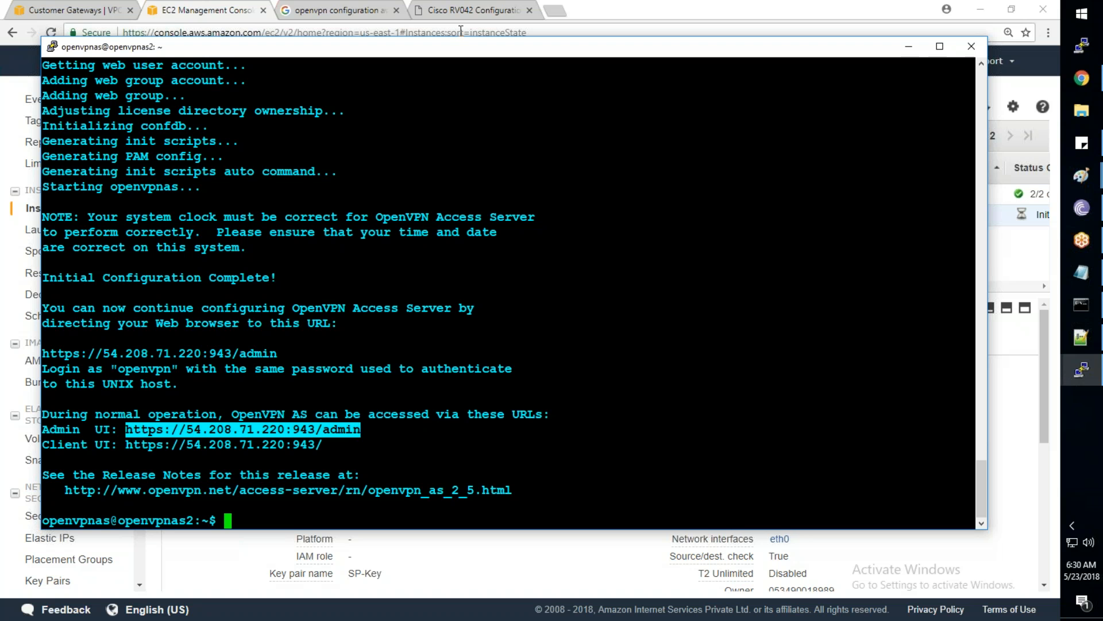
{"action": "left_click", "coordinate": [556, 14]}
{"action": "left_click", "coordinate": [556, 15]}
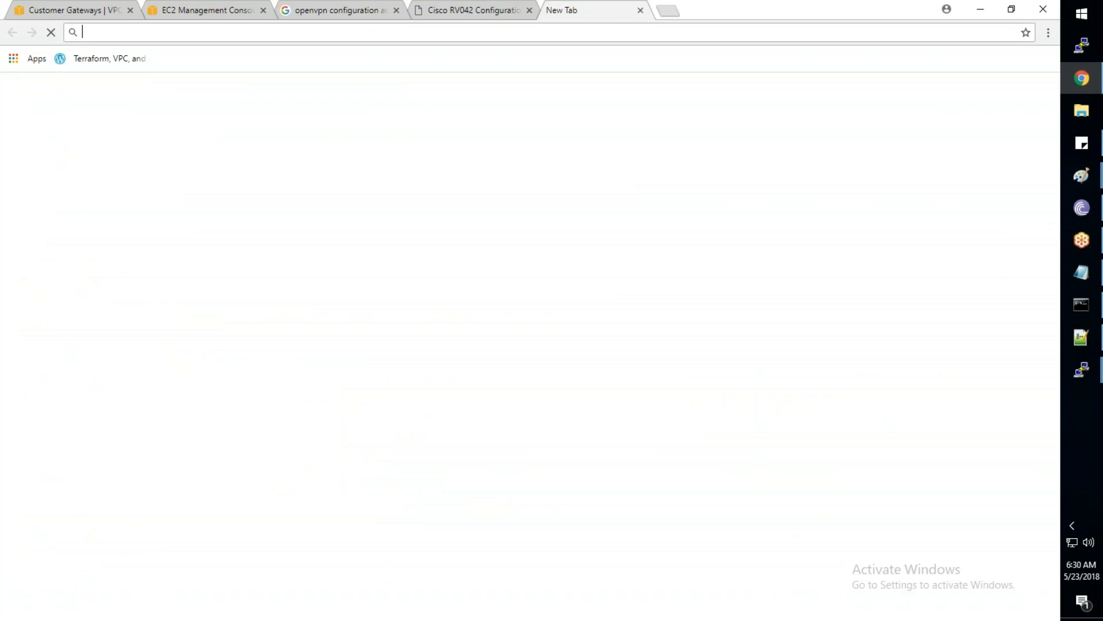
{"action": "key", "text": "ctrl+v"}
{"action": "key", "text": "Return"}
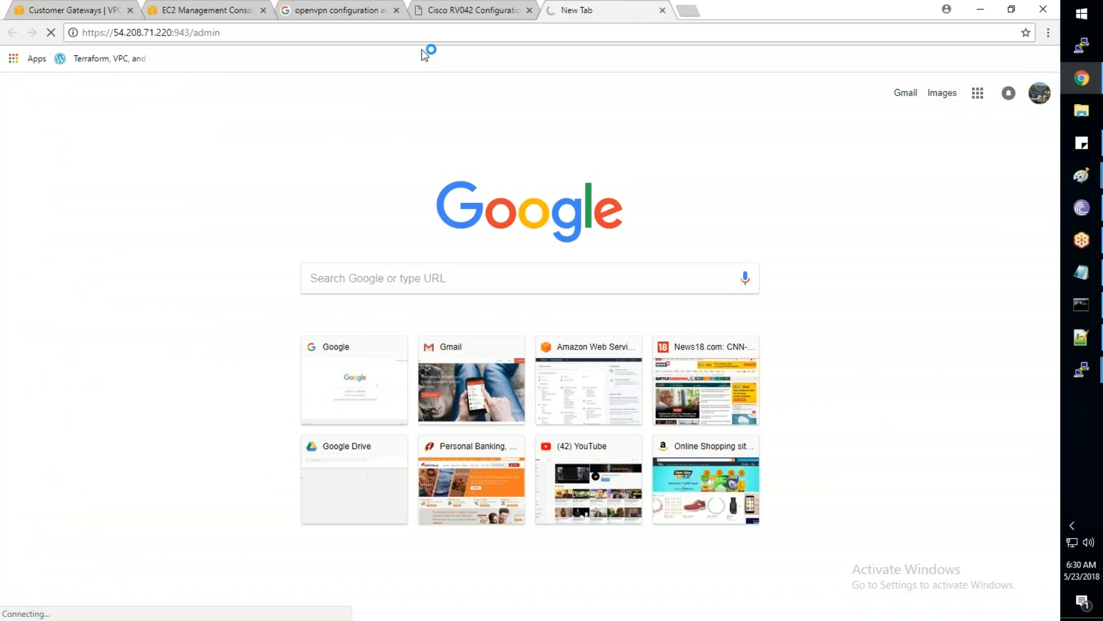
{"action": "left_click", "coordinate": [347, 393]}
{"action": "left_click", "coordinate": [392, 500]}
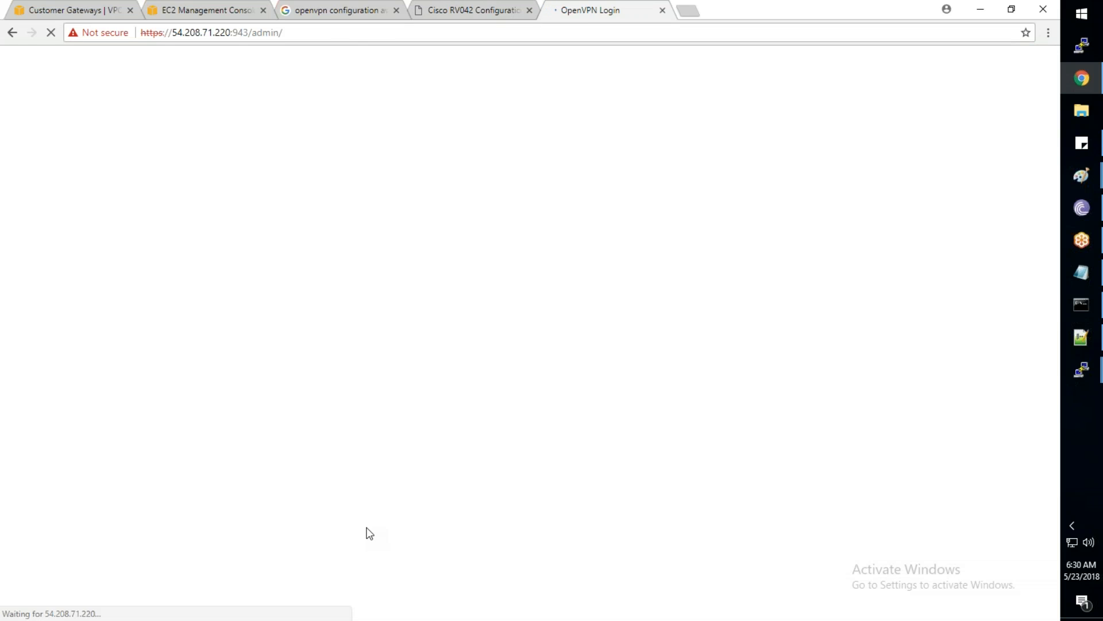
Enter openvpn as the admin username, then type sudo passwd openvpn in the server terminal
{"action": "type", "text": "o"}
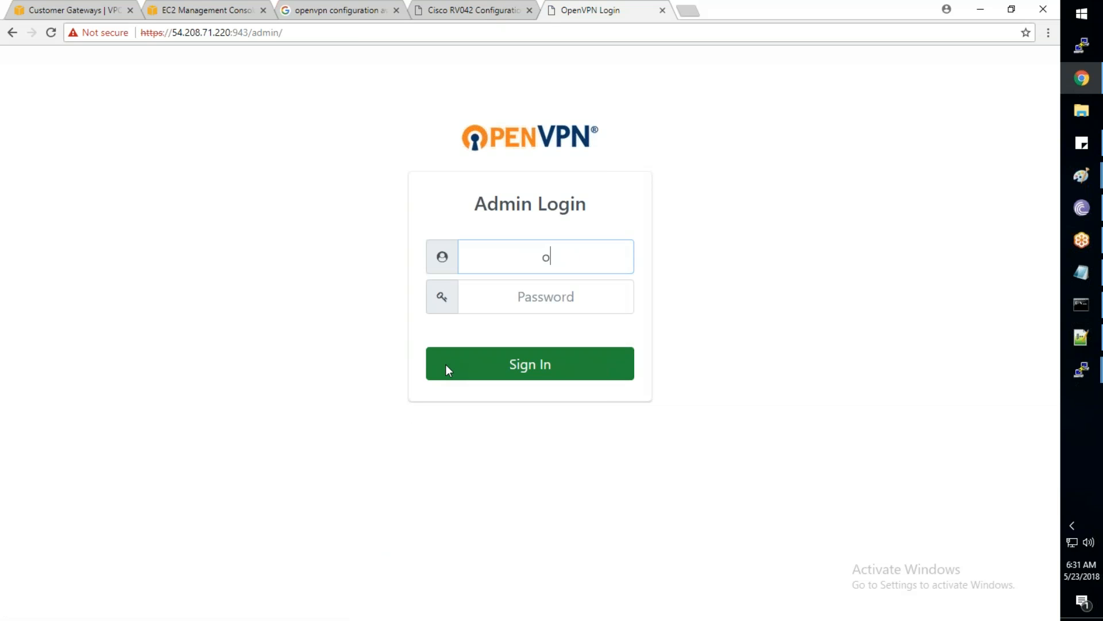
{"action": "type", "text": "penvpn"}
{"action": "key", "text": "Tab"}
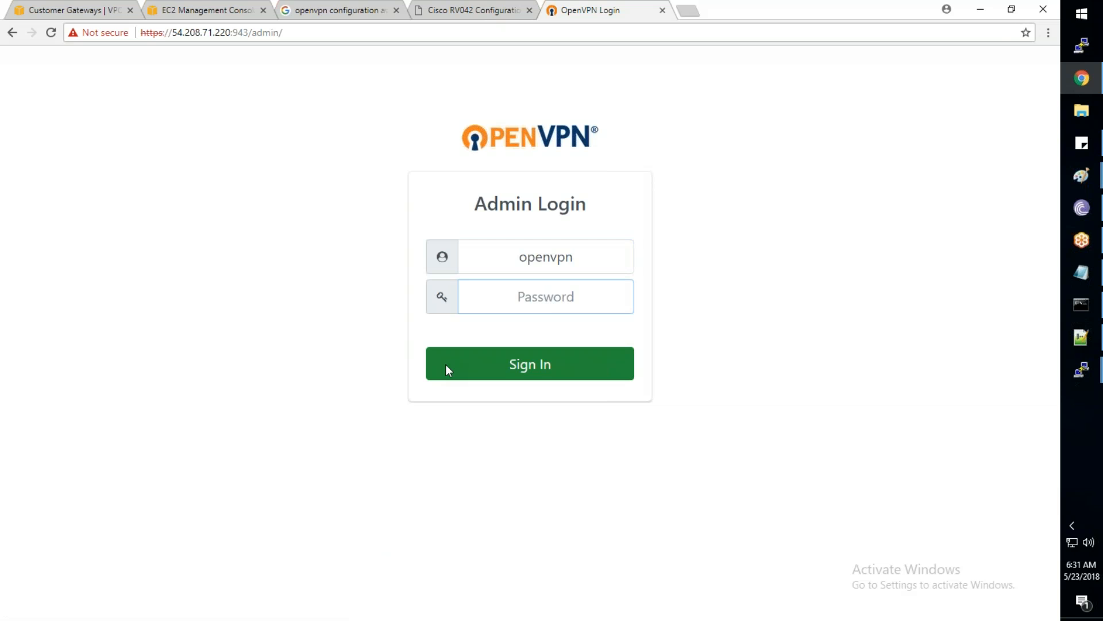
{"action": "key", "text": "alt+Tab"}
{"action": "type", "text": "sudo passwd openvpn"}
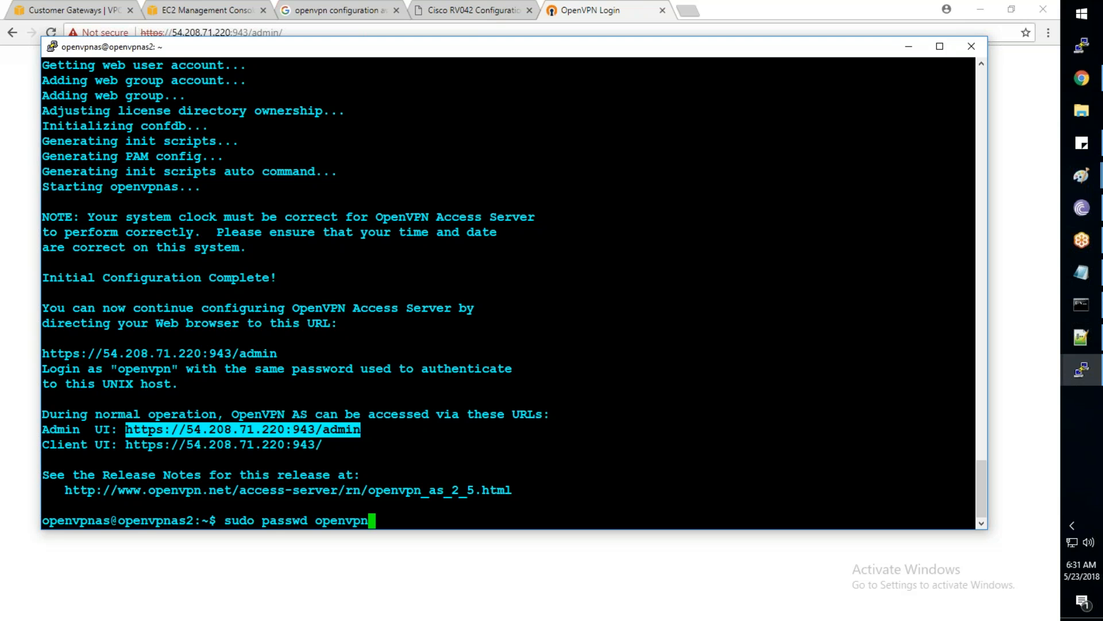
Set a new password for the openvpn account and sign in to the Admin UI with it
{"action": "key", "text": "Return"}
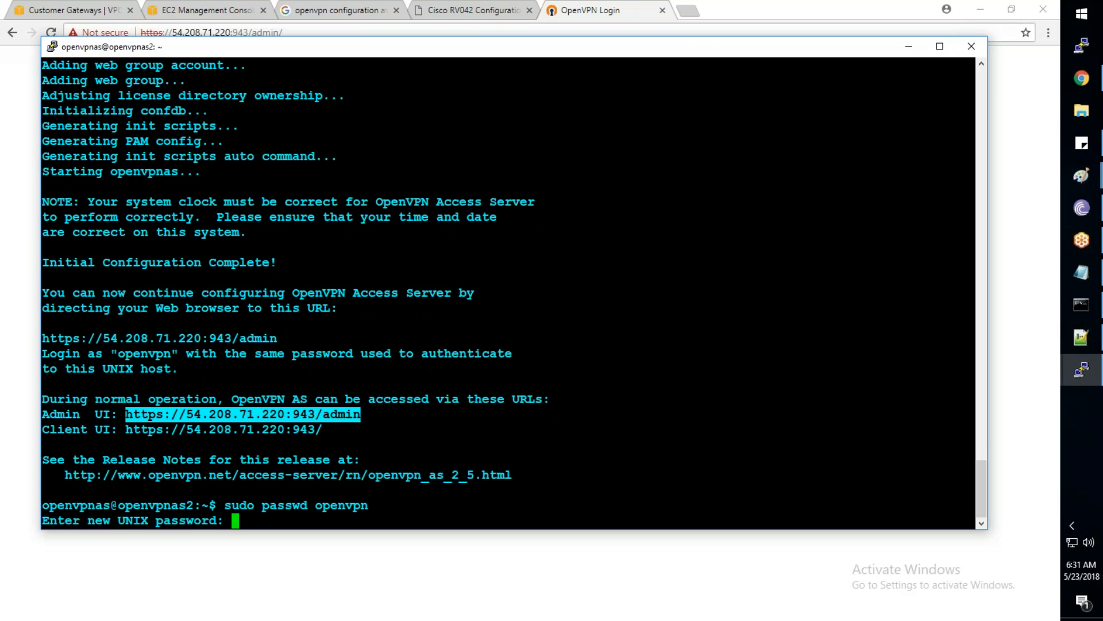
{"action": "key", "text": "Return"}
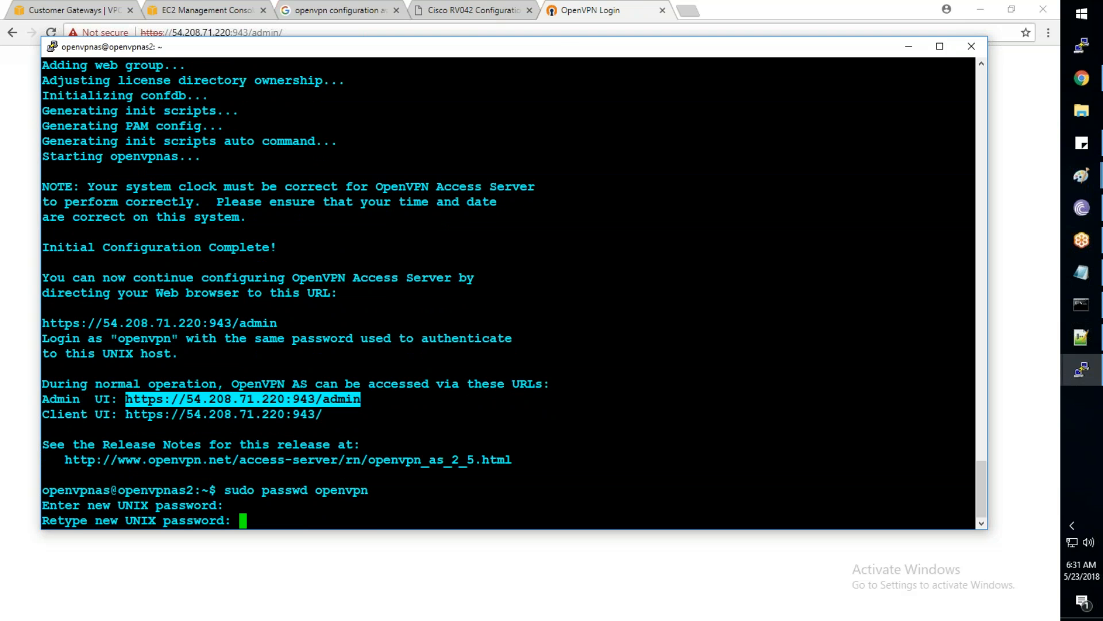
{"action": "key", "text": "Return"}
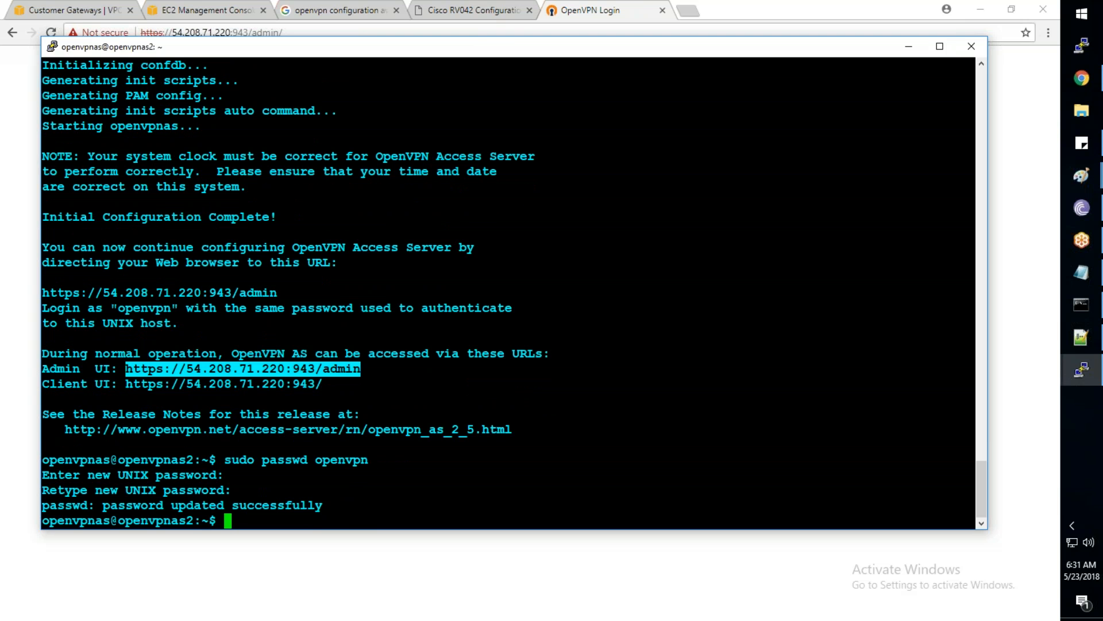
{"action": "type", "text": "•••••"}
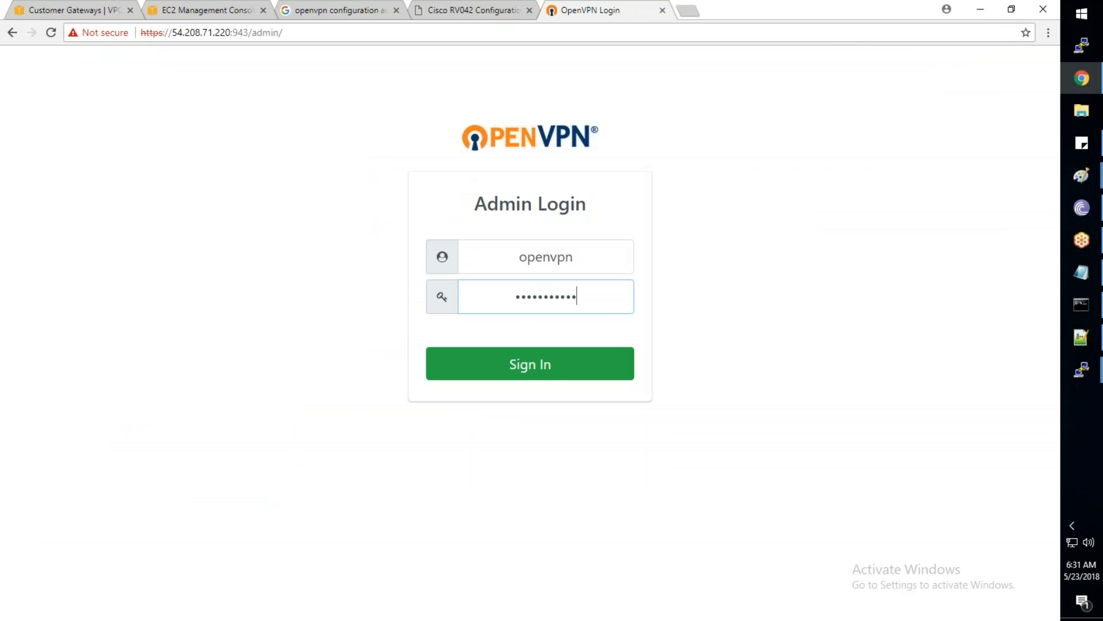
{"action": "type", "text": "•"}
{"action": "key", "text": "Return"}
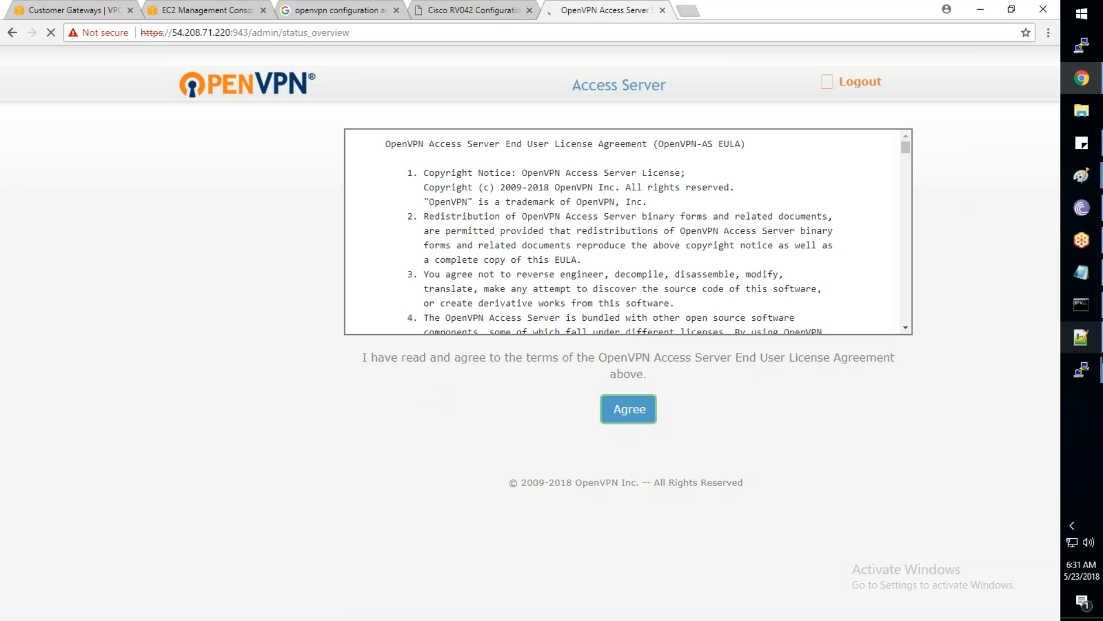
Re-run the ping to 10.1.1.197 in Command Prompt
{"action": "left_click", "coordinate": [1074, 306]}
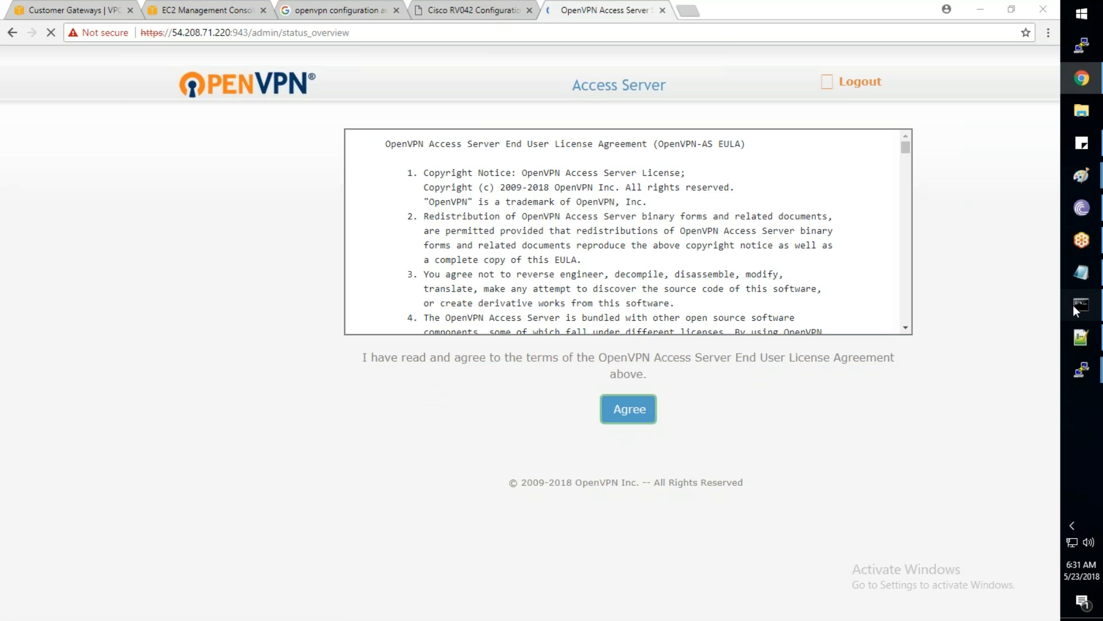
{"action": "key", "text": "Up"}
{"action": "key", "text": "Return"}
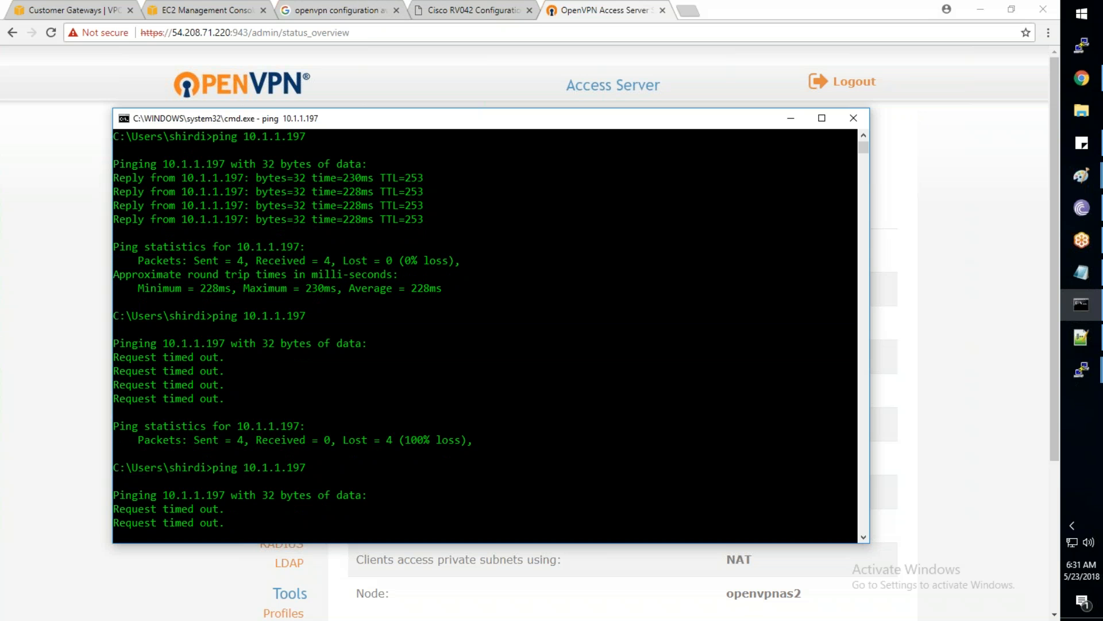
Return to the Admin UI and open the User Permissions page
{"action": "key", "text": "alt+Tab"}
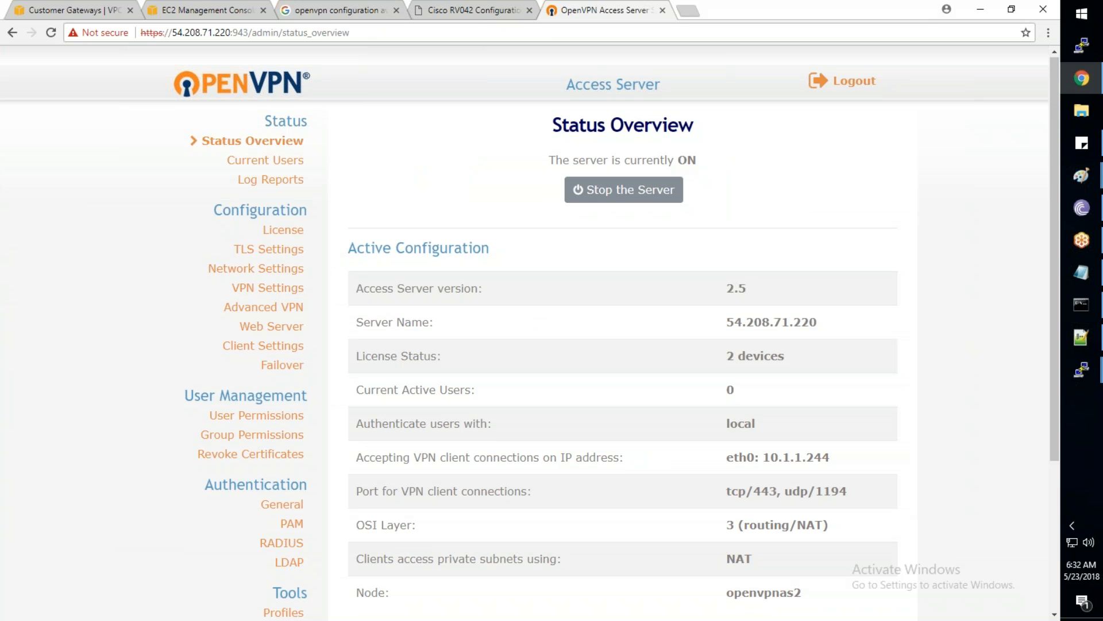
{"action": "scroll", "coordinate": [297, 359], "scroll_direction": "down", "scroll_amount": 1}
{"action": "left_click", "coordinate": [296, 359]}
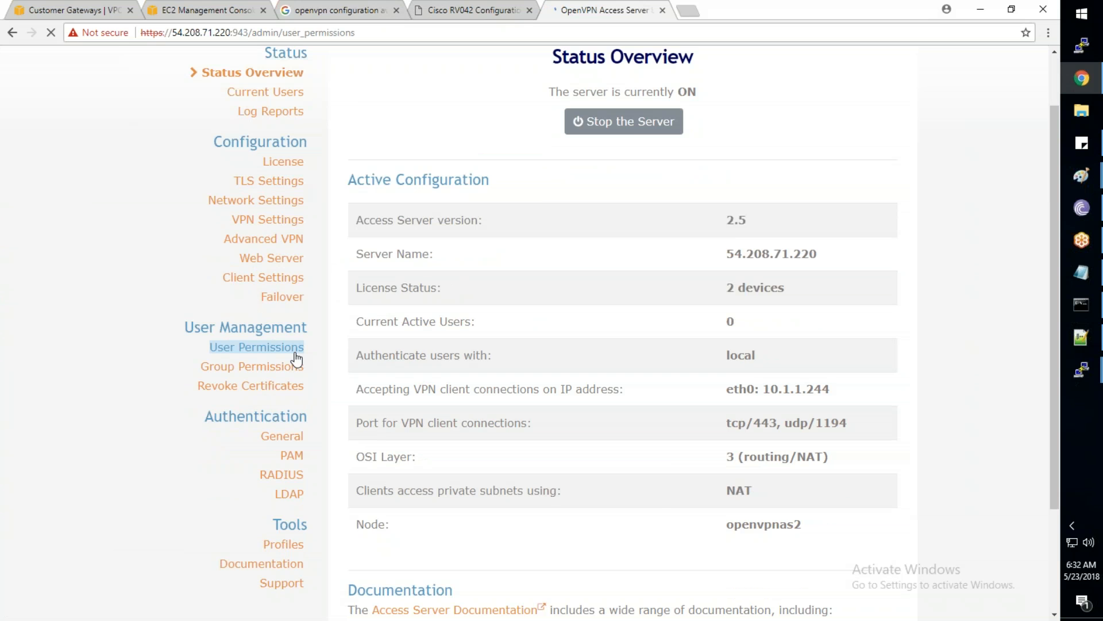
Add a new VPN user with Allow Auto-login ticked and a local password, and save the settings
{"action": "left_click", "coordinate": [401, 327]}
{"action": "type", "text": "sree"}
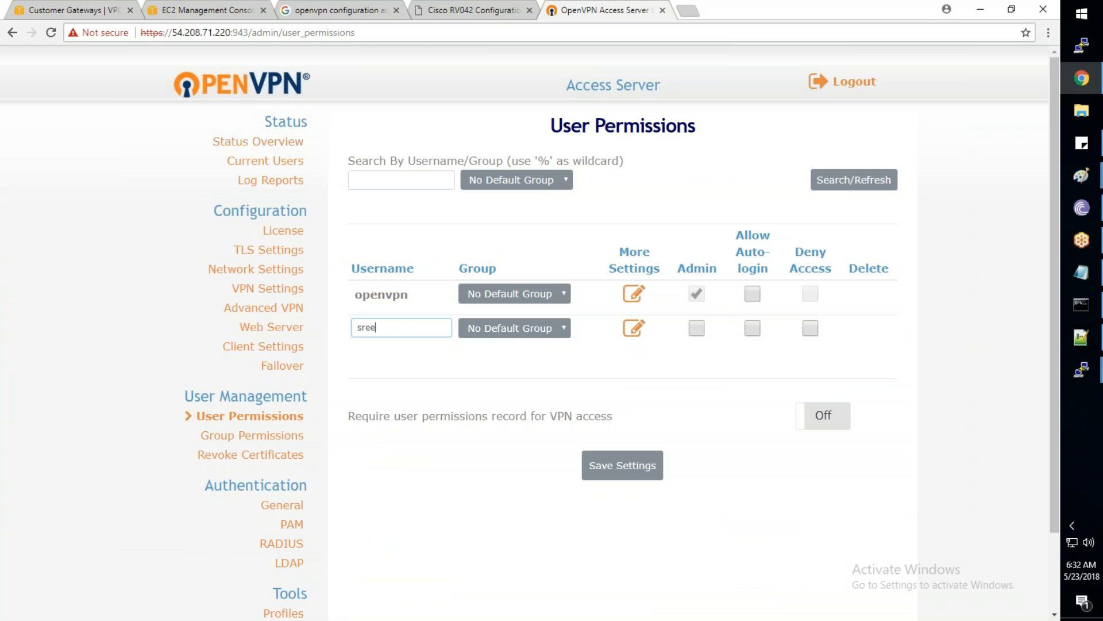
{"action": "type", "text": "harshav"}
{"action": "left_click", "coordinate": [753, 329]}
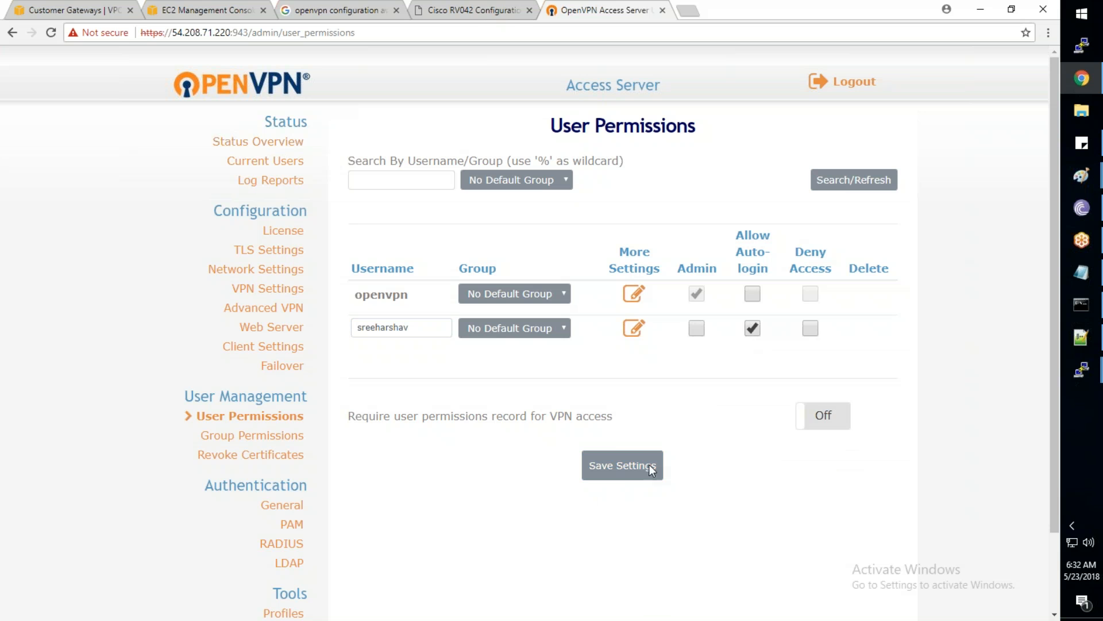
{"action": "left_click", "coordinate": [635, 329]}
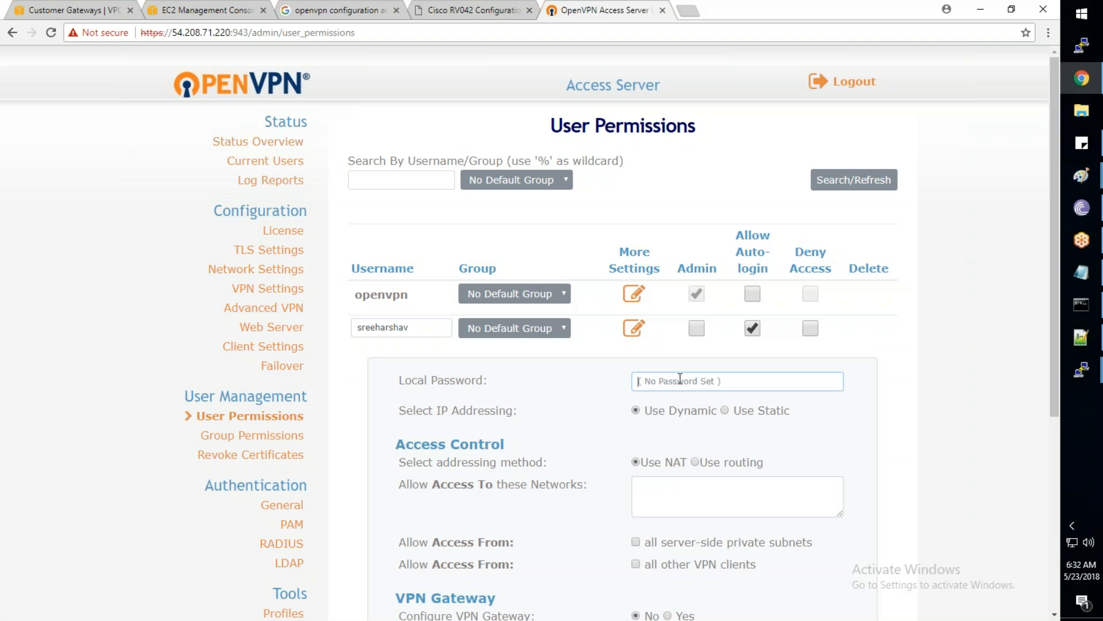
{"action": "type", "text": "************"}
{"action": "scroll", "coordinate": [681, 374], "scroll_direction": "down", "scroll_amount": 1}
{"action": "scroll", "coordinate": [681, 373], "scroll_direction": "down", "scroll_amount": 5}
{"action": "left_click", "coordinate": [623, 550]}
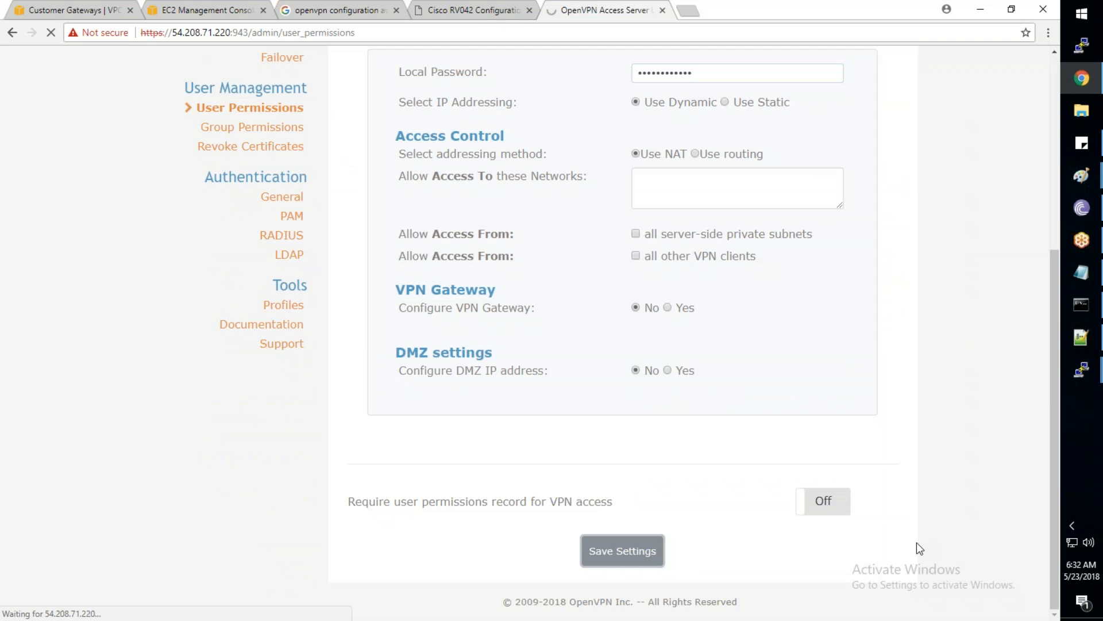
{"action": "left_click", "coordinate": [58, 11]}
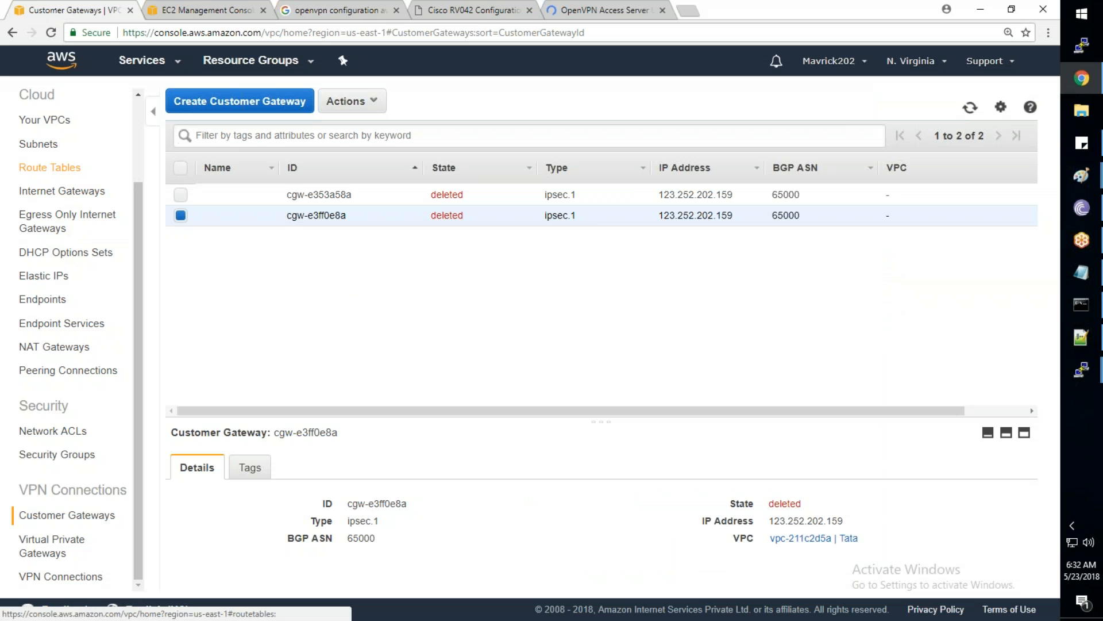
Delete the 192.168.1.0/24 route from TATA-Main-Table, then apply Update Running Server in OpenVPN
{"action": "left_click", "coordinate": [50, 167]}
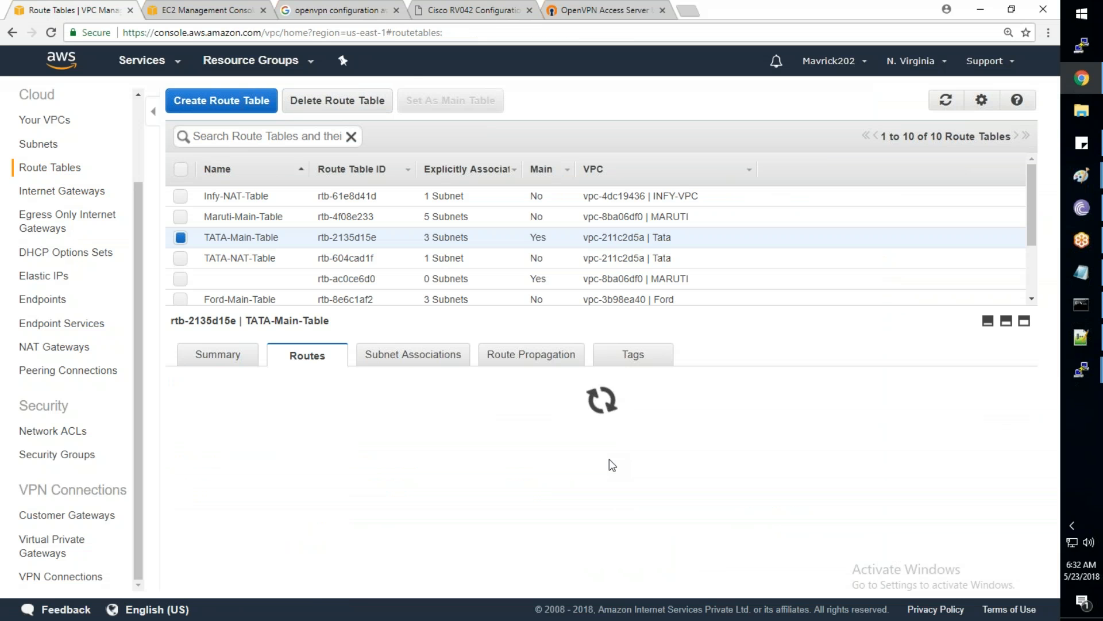
{"action": "left_click", "coordinate": [659, 501]}
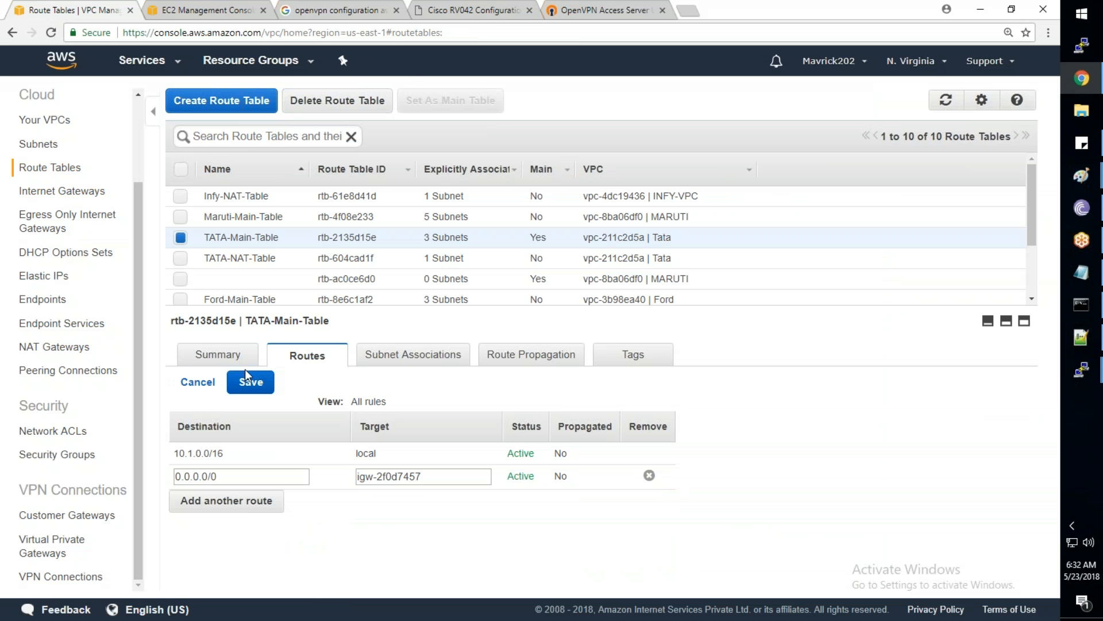
{"action": "left_click", "coordinate": [246, 382]}
{"action": "left_click", "coordinate": [597, 12]}
{"action": "left_click", "coordinate": [626, 266]}
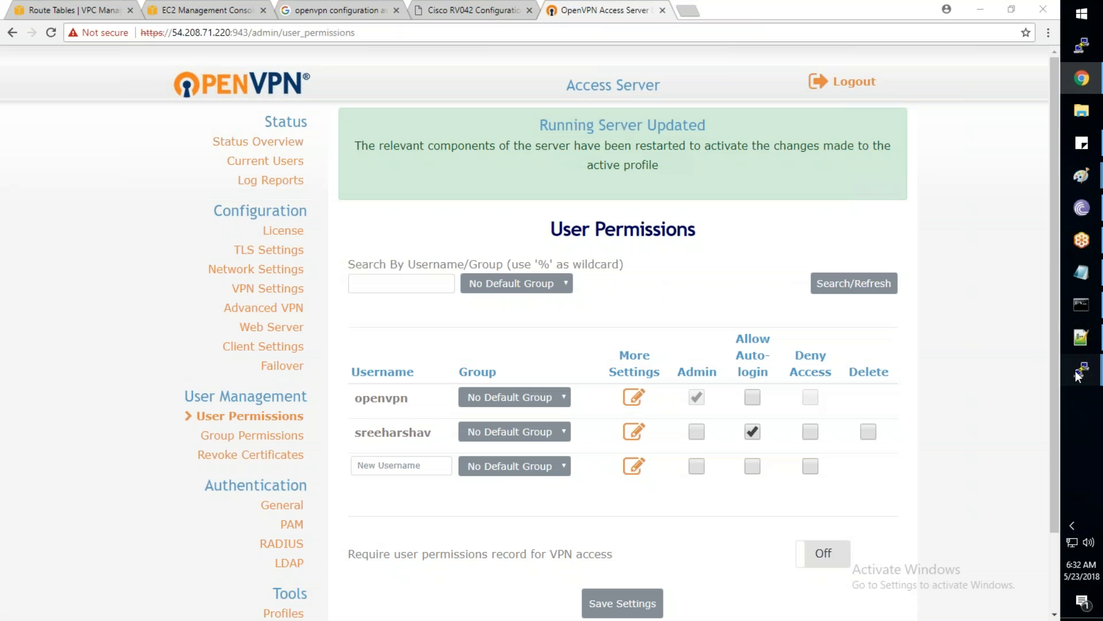
Copy the Client UI address from the terminal and load it in a new incognito window
{"action": "mouse_move", "coordinate": [1078, 374]}
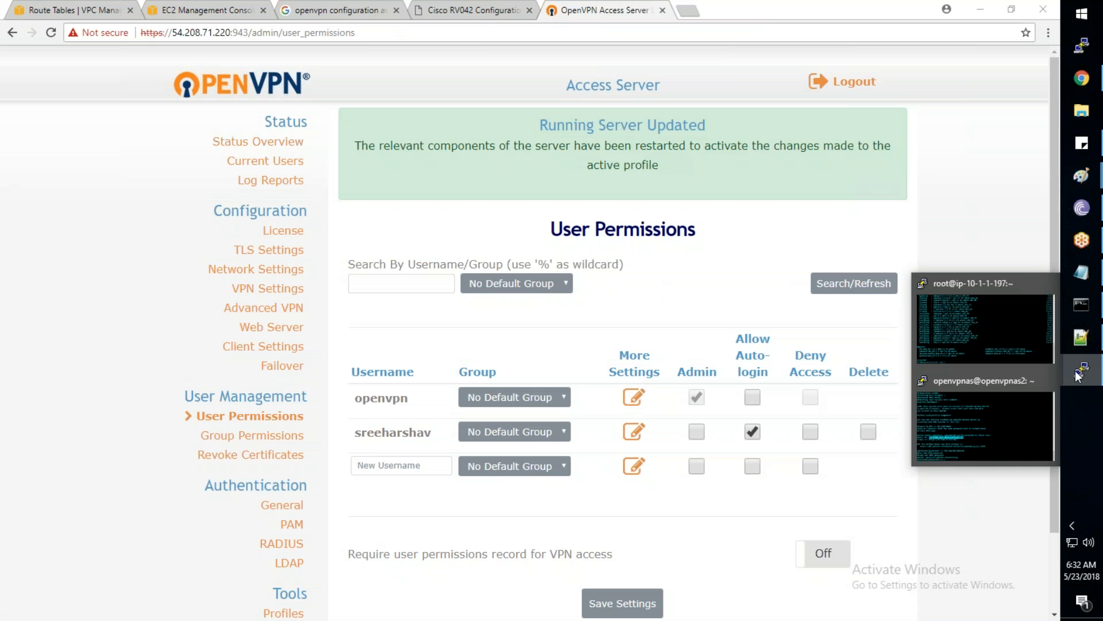
{"action": "left_click", "coordinate": [991, 407]}
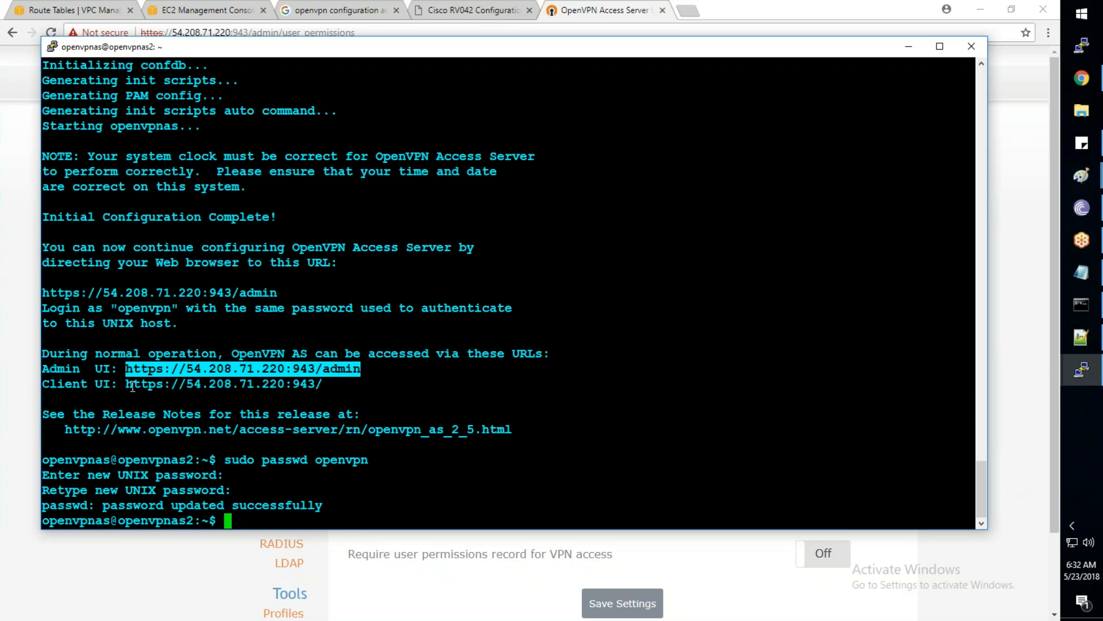
{"action": "left_click_drag", "start_coordinate": [126, 385], "coordinate": [321, 387]}
{"action": "key", "text": "ctrl+c"}
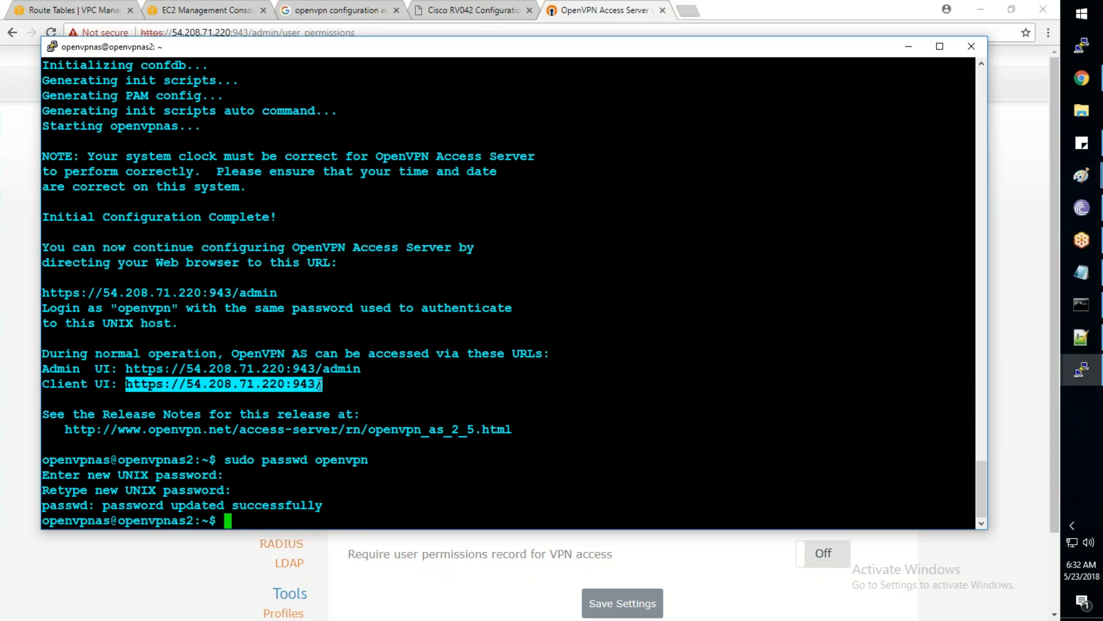
{"action": "right_click", "coordinate": [1083, 81]}
{"action": "left_click", "coordinate": [950, 214]}
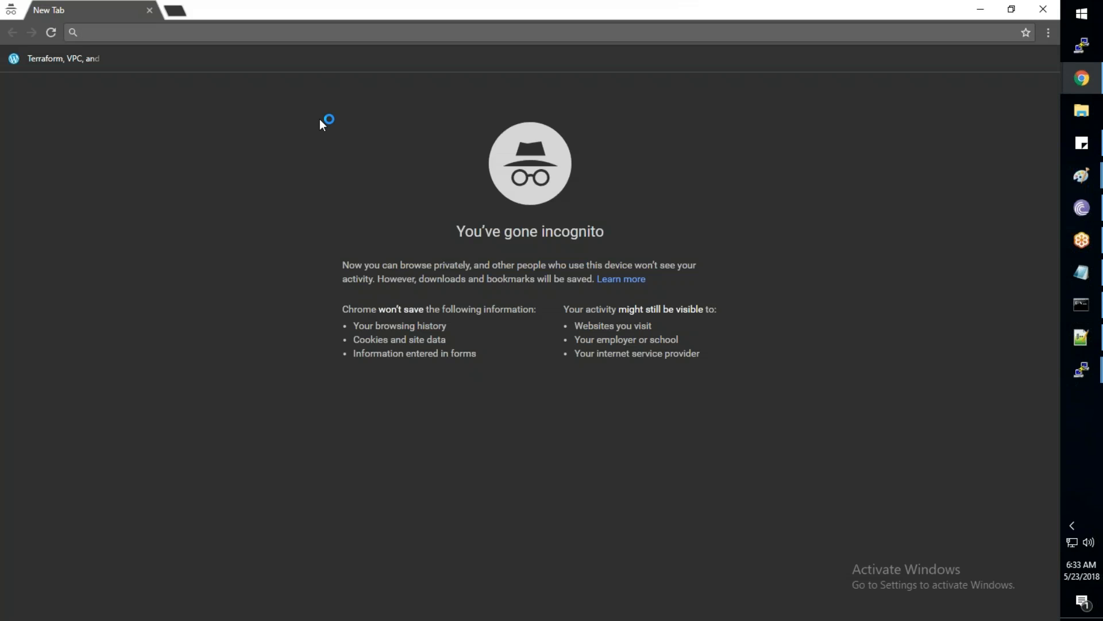
{"action": "key", "text": "ctrl+v"}
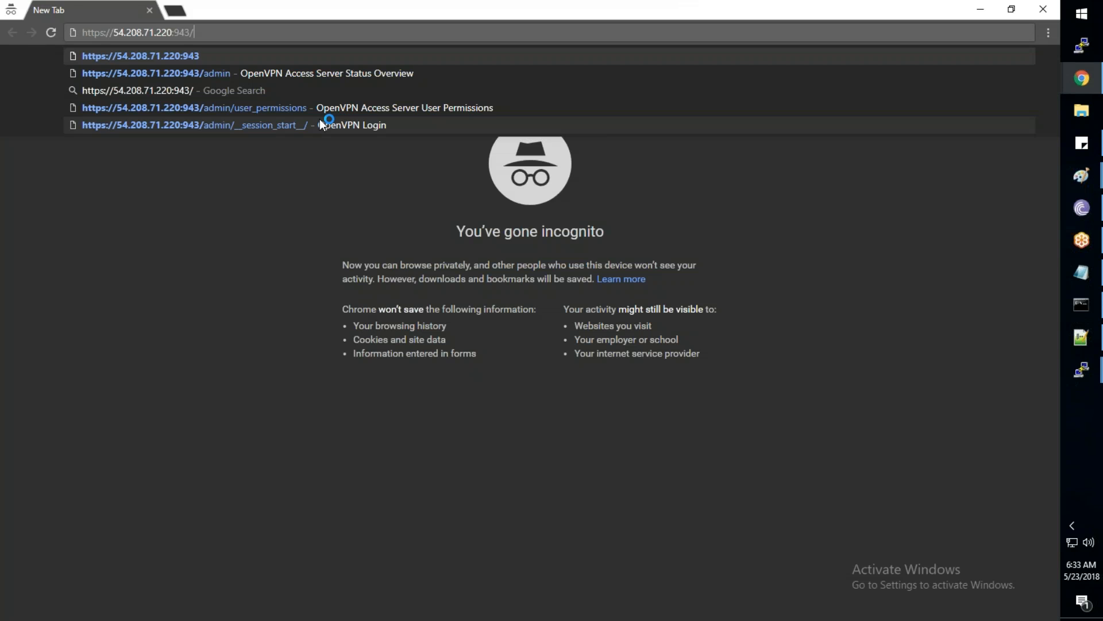
{"action": "key", "text": "Return"}
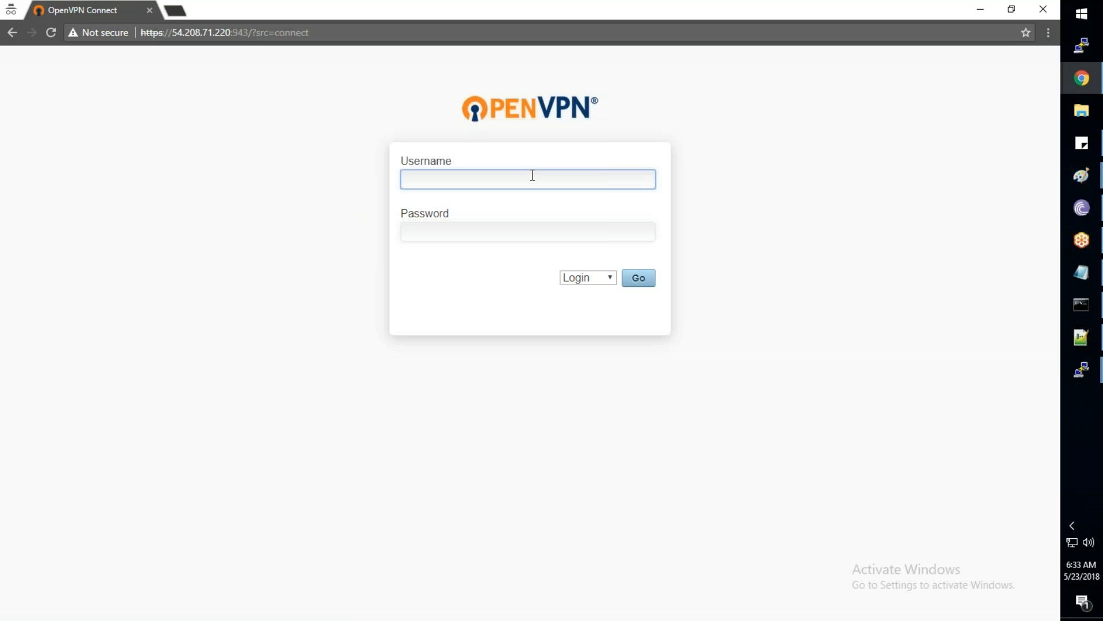
Sign in to the Client UI with the VPN user's username and password
{"action": "type", "text": "sree"}
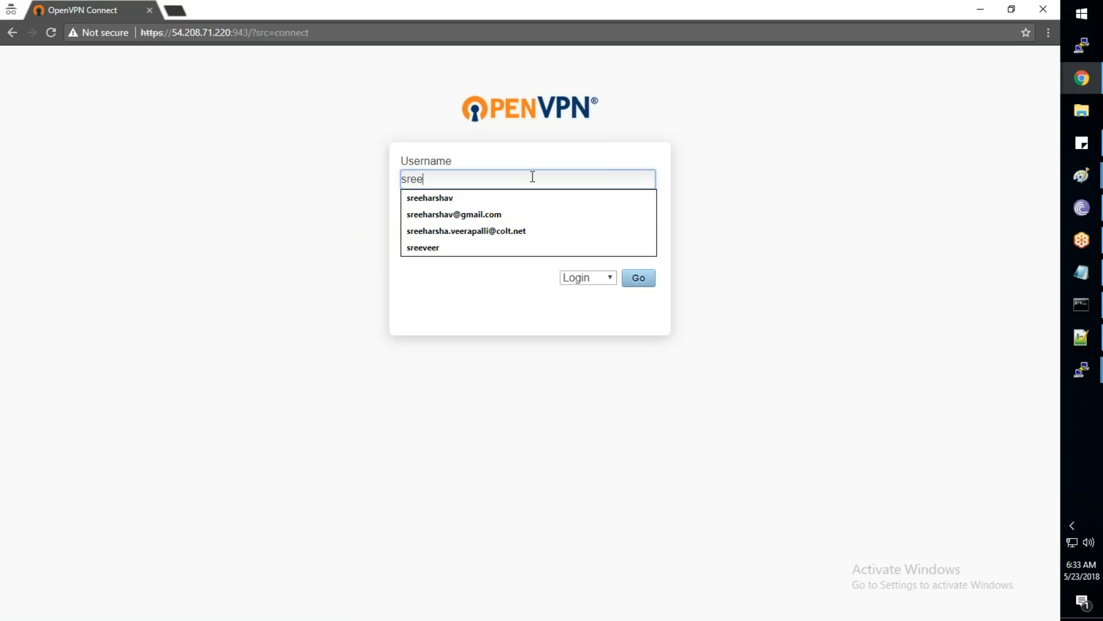
{"action": "key", "text": "Down"}
{"action": "key", "text": "Return"}
{"action": "key", "text": "Tab"}
{"action": "type", "text": "***********"}
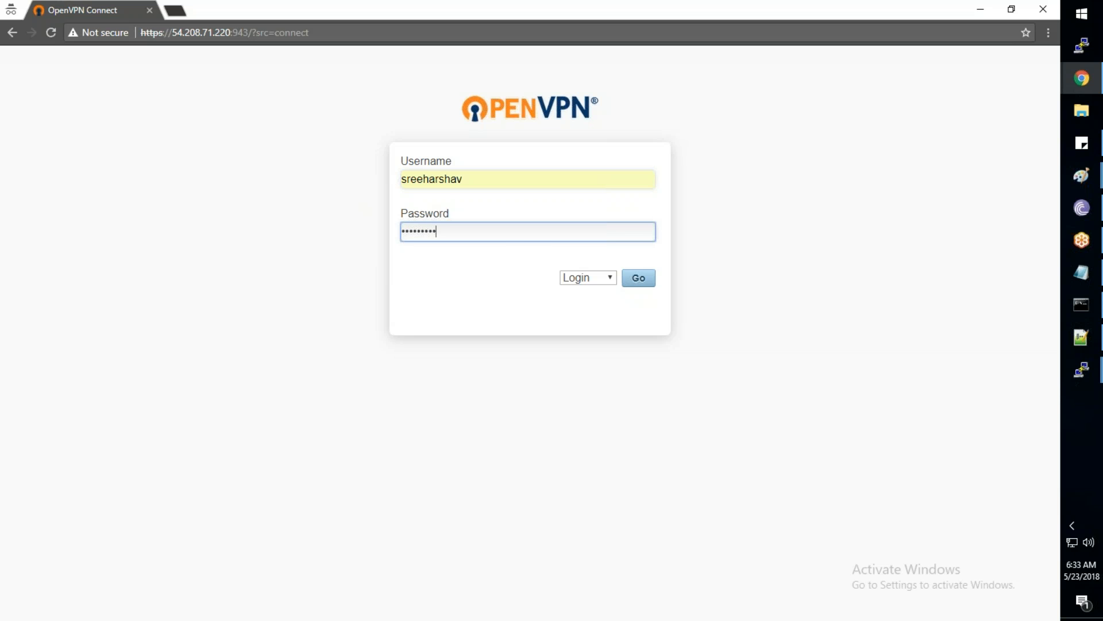
{"action": "key", "text": "Return"}
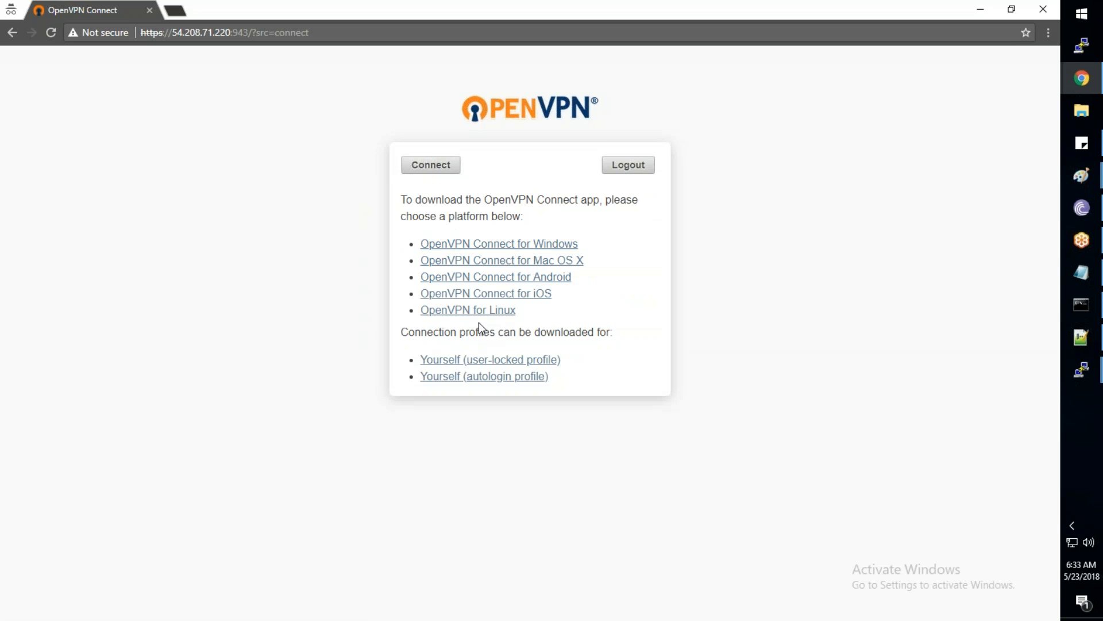
Copy the server IP 54.208.71.220 from the browser address bar
{"action": "left_click", "coordinate": [1073, 525]}
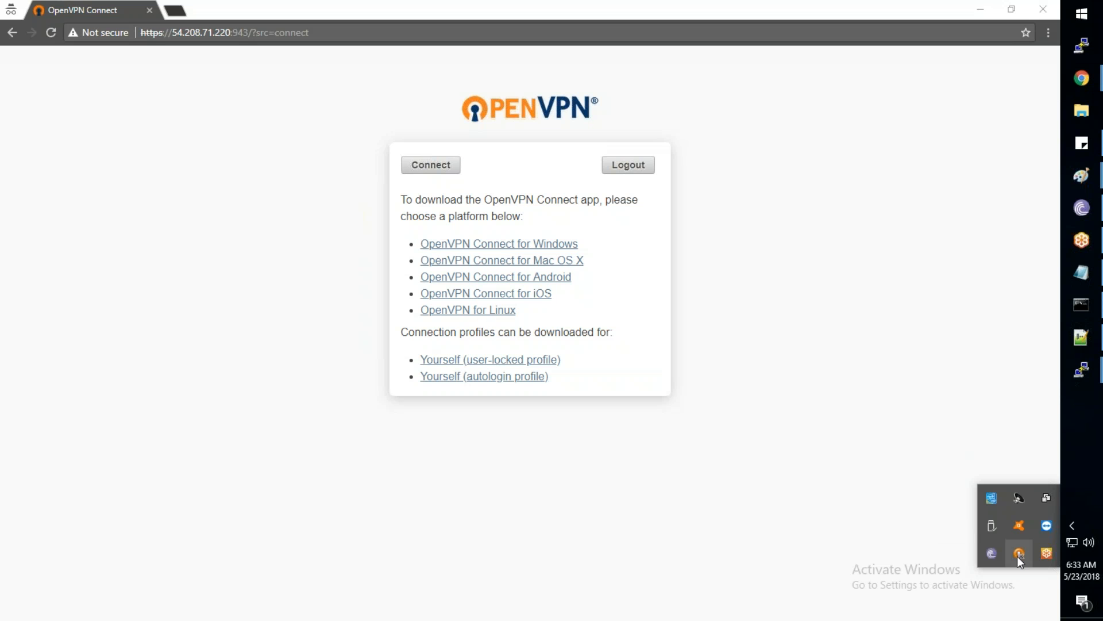
{"action": "right_click", "coordinate": [1019, 554]}
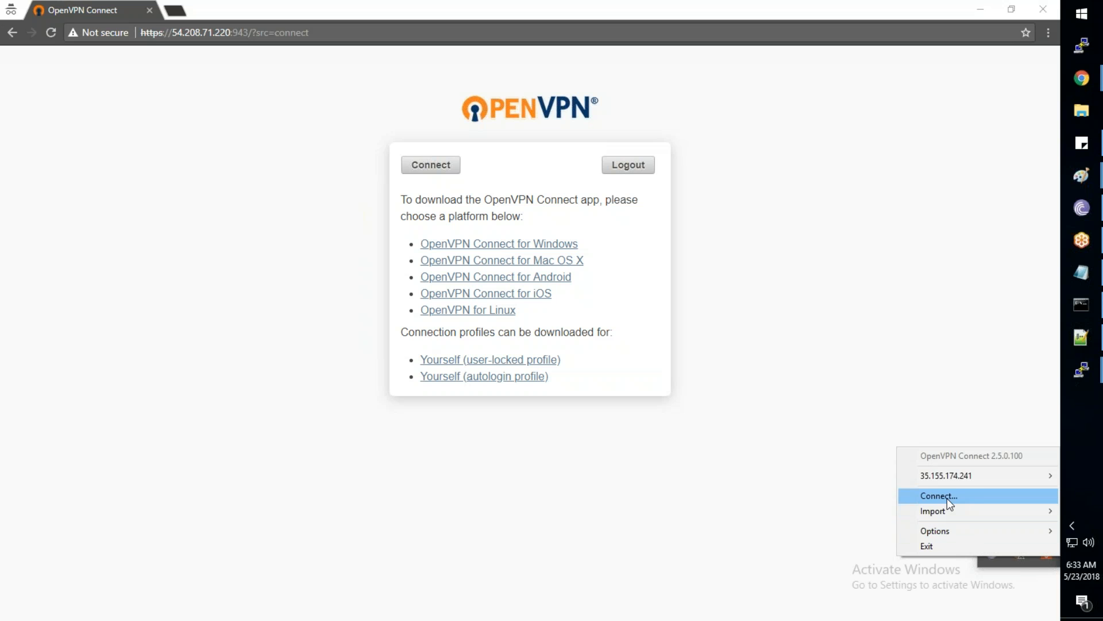
{"action": "mouse_move", "coordinate": [950, 481]}
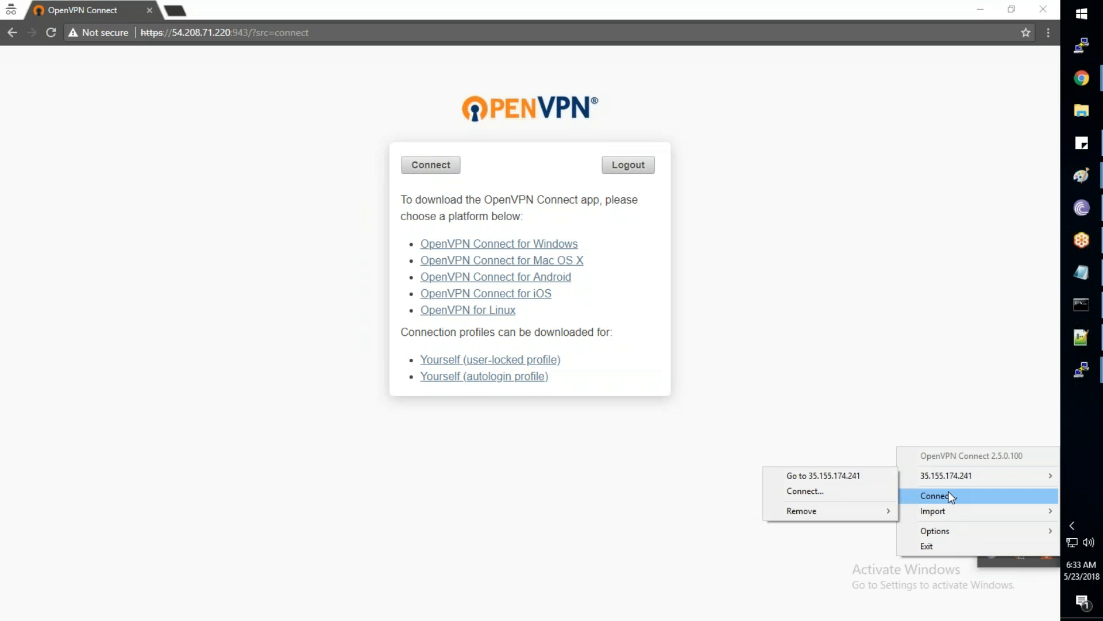
{"action": "left_click", "coordinate": [234, 33]}
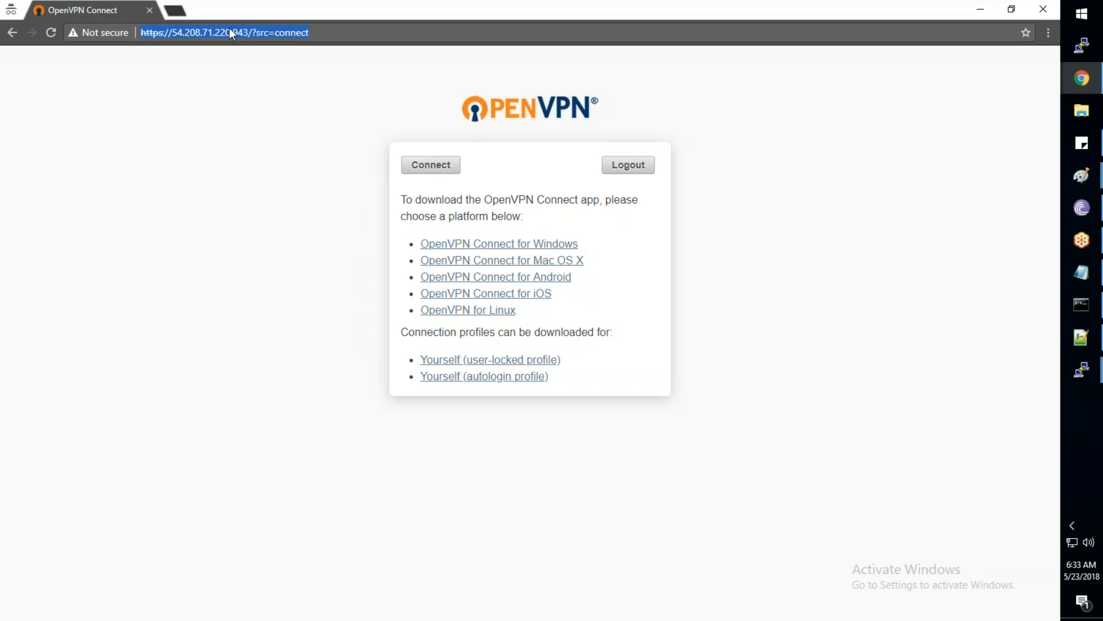
{"action": "left_click_drag", "start_coordinate": [232, 33], "coordinate": [183, 30]}
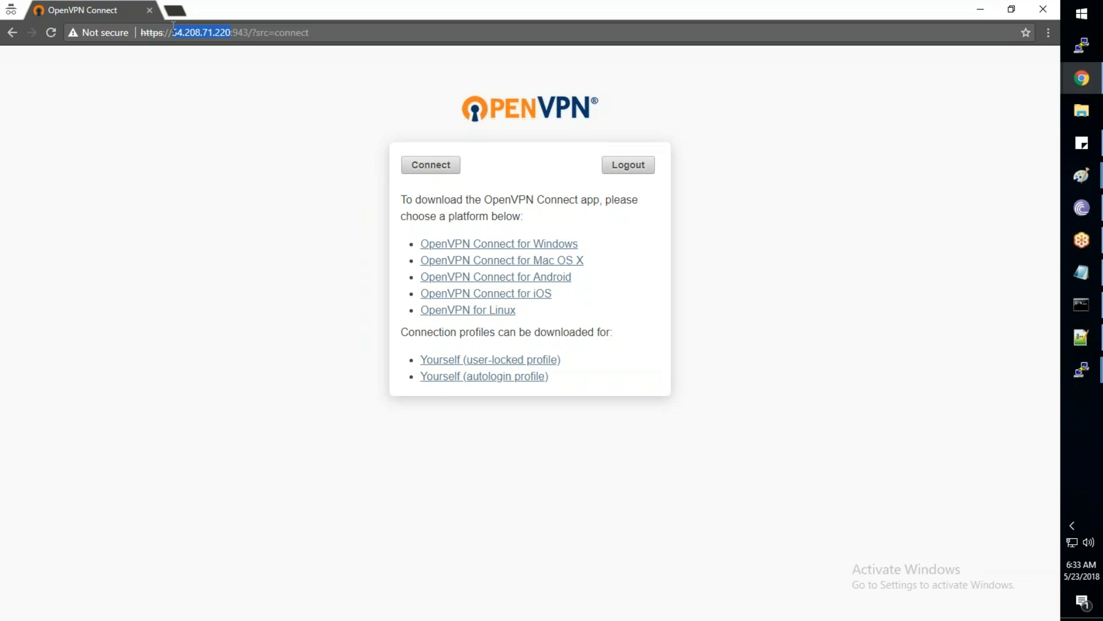
{"action": "key", "text": "alt+Tab"}
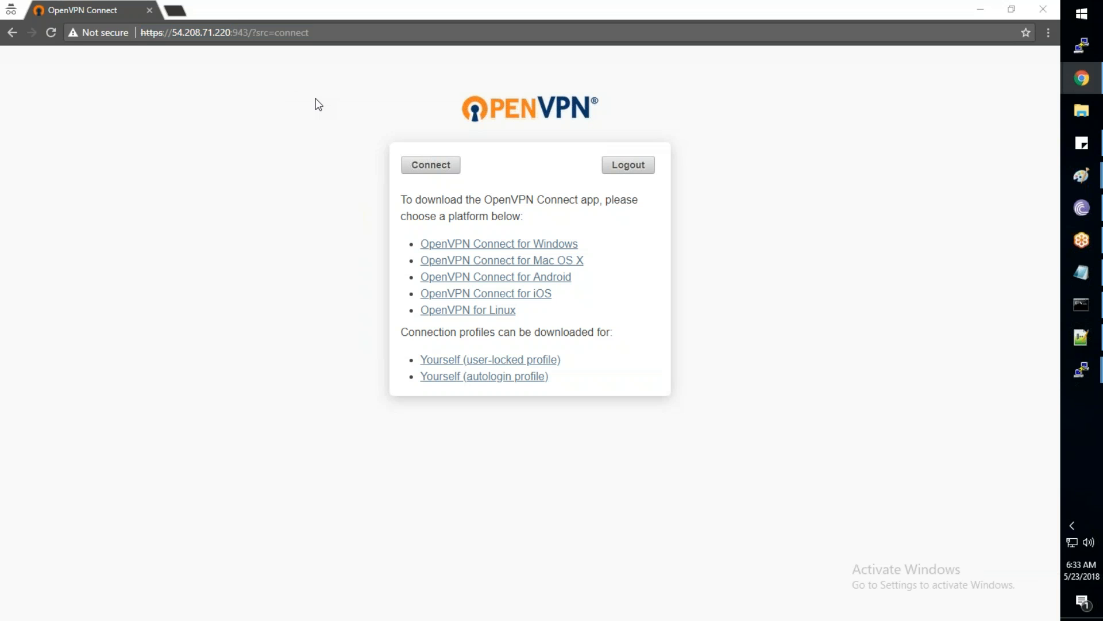
Start a new OpenVPN Connect connection to server 54.208.71.220
{"action": "left_click", "coordinate": [1072, 526]}
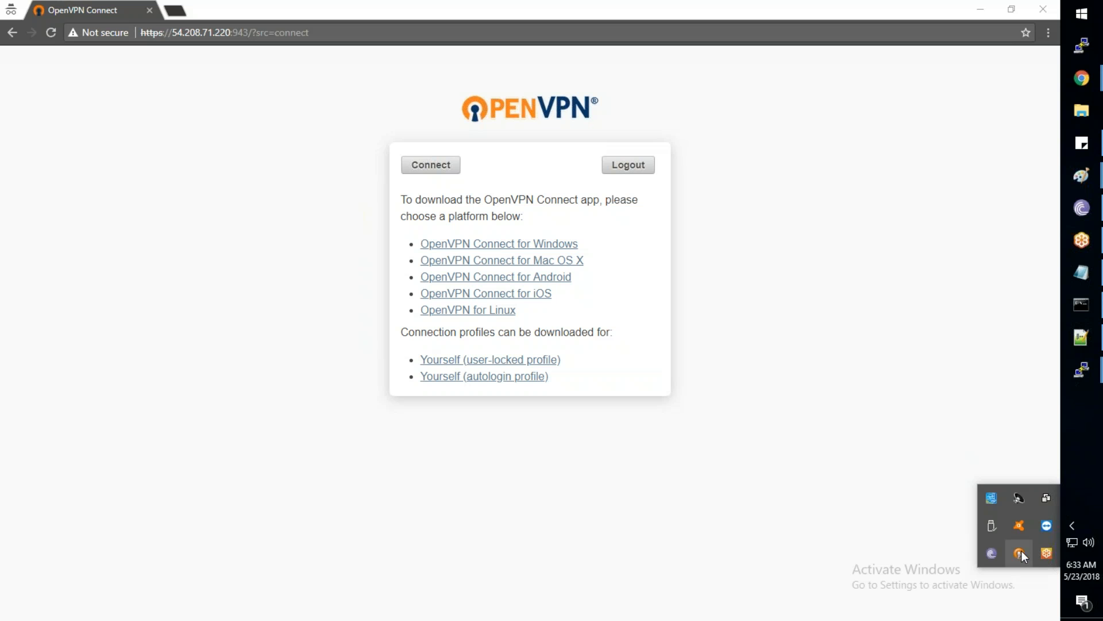
{"action": "right_click", "coordinate": [1021, 554]}
{"action": "left_click", "coordinate": [975, 497]}
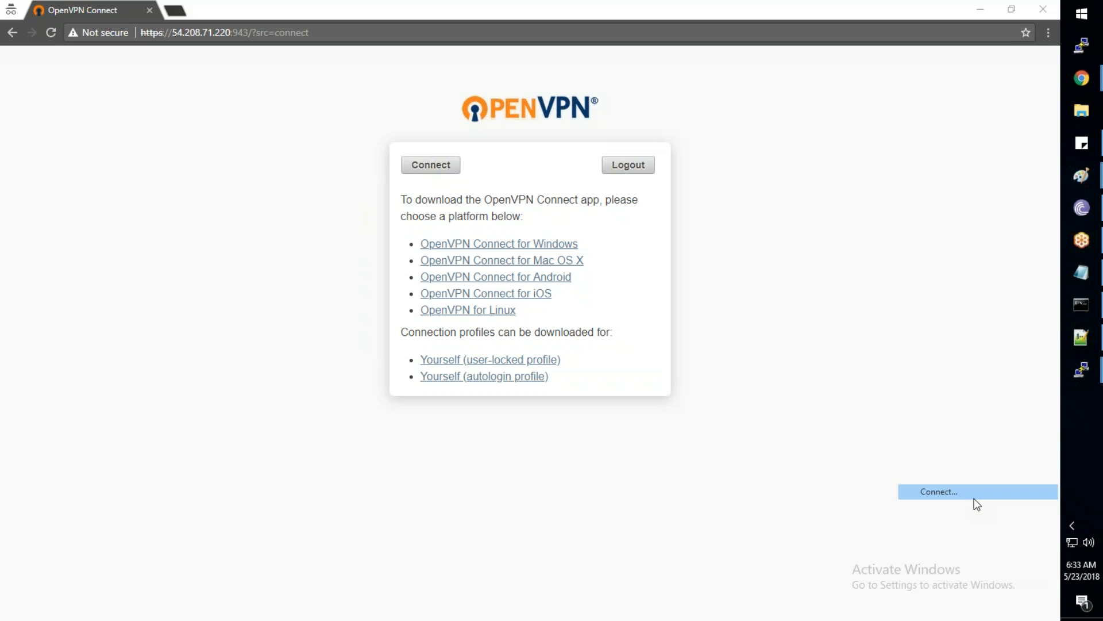
{"action": "key", "text": "ctrl+a"}
{"action": "type", "text": "54.208.71.220"}
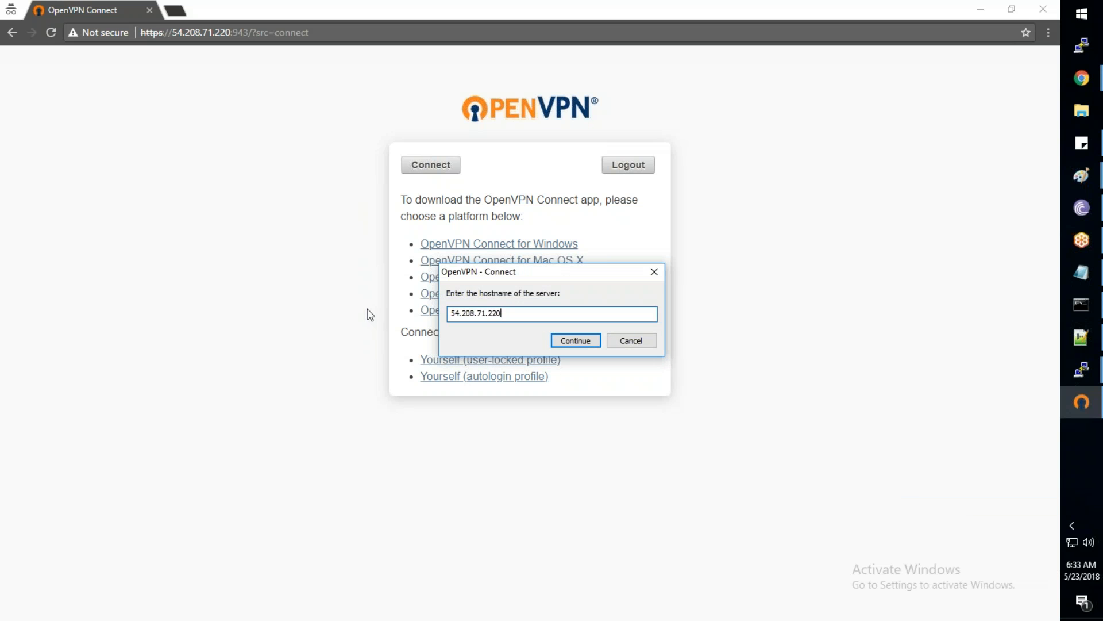
{"action": "left_click", "coordinate": [575, 340]}
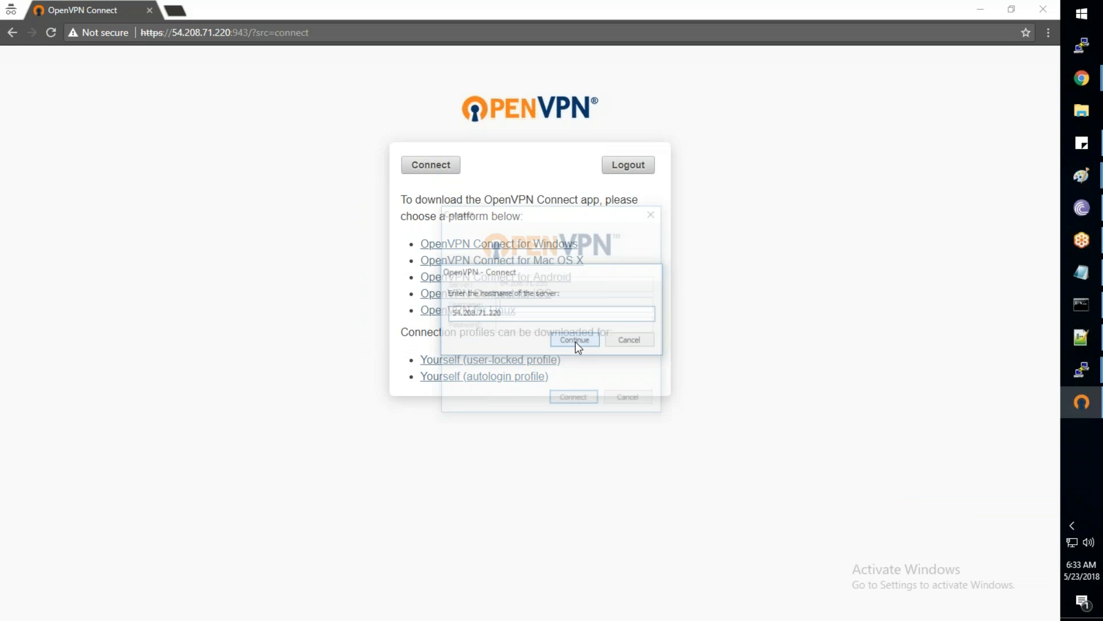
Enter the VPN user's credentials, connect, and accept the untrusted certificate warning
{"action": "type", "text": "sree"}
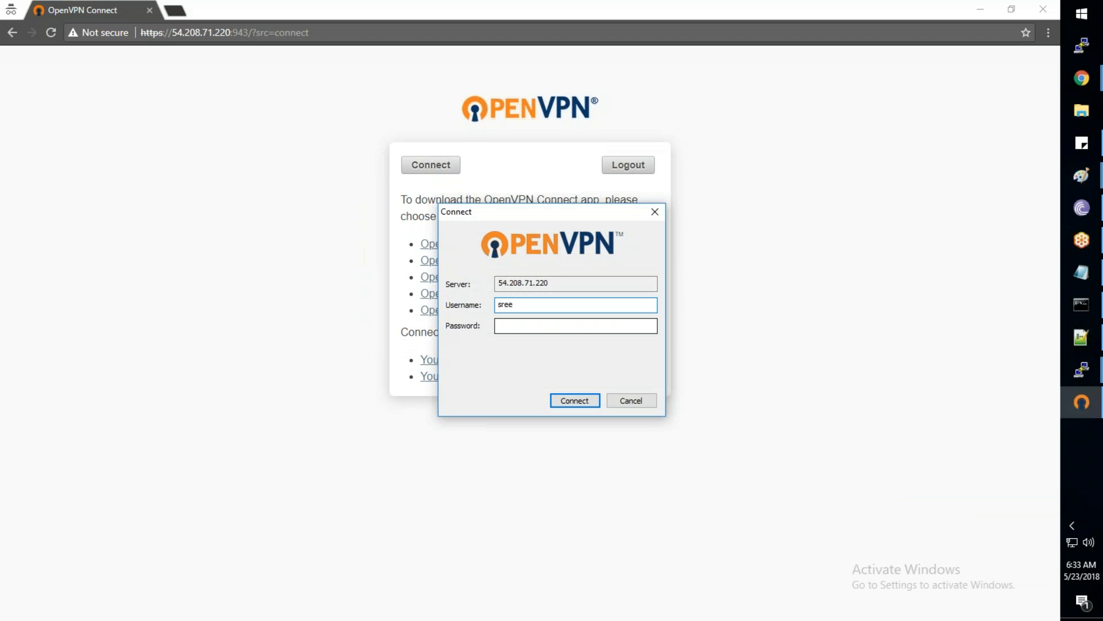
{"action": "type", "text": "harshav"}
{"action": "key", "text": "Tab"}
{"action": "type", "text": "••"}
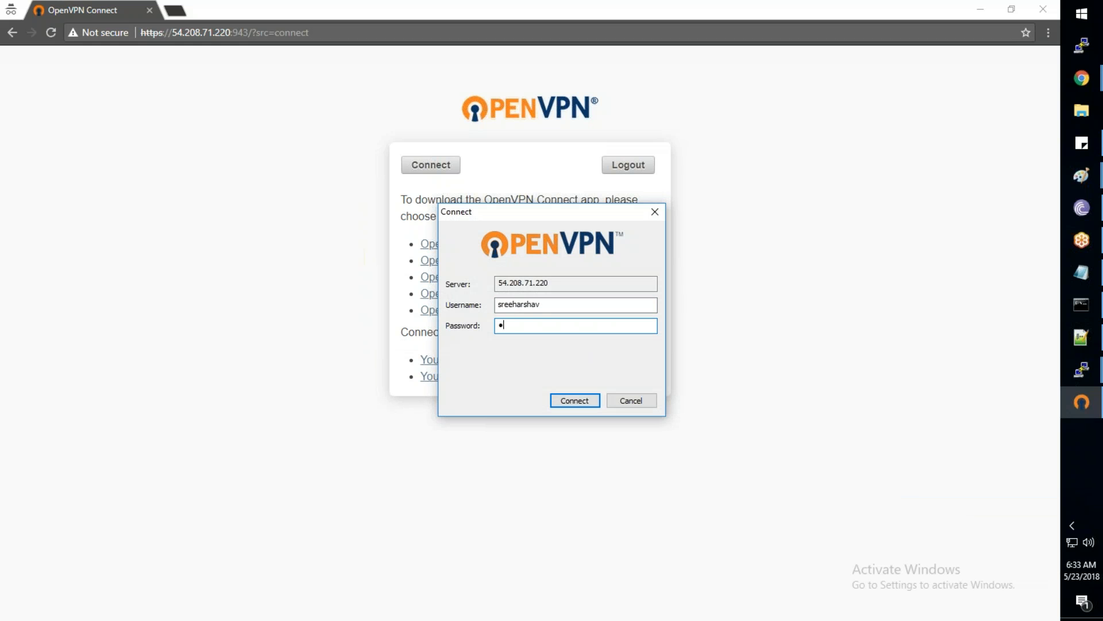
{"action": "type", "text": "••••••••••"}
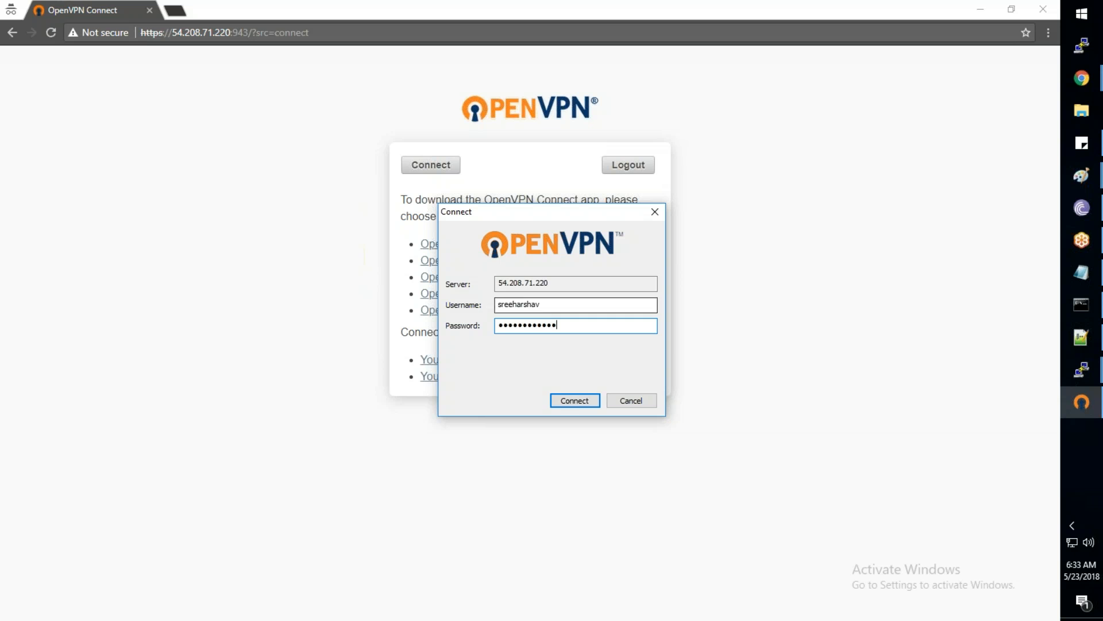
{"action": "left_click", "coordinate": [574, 400]}
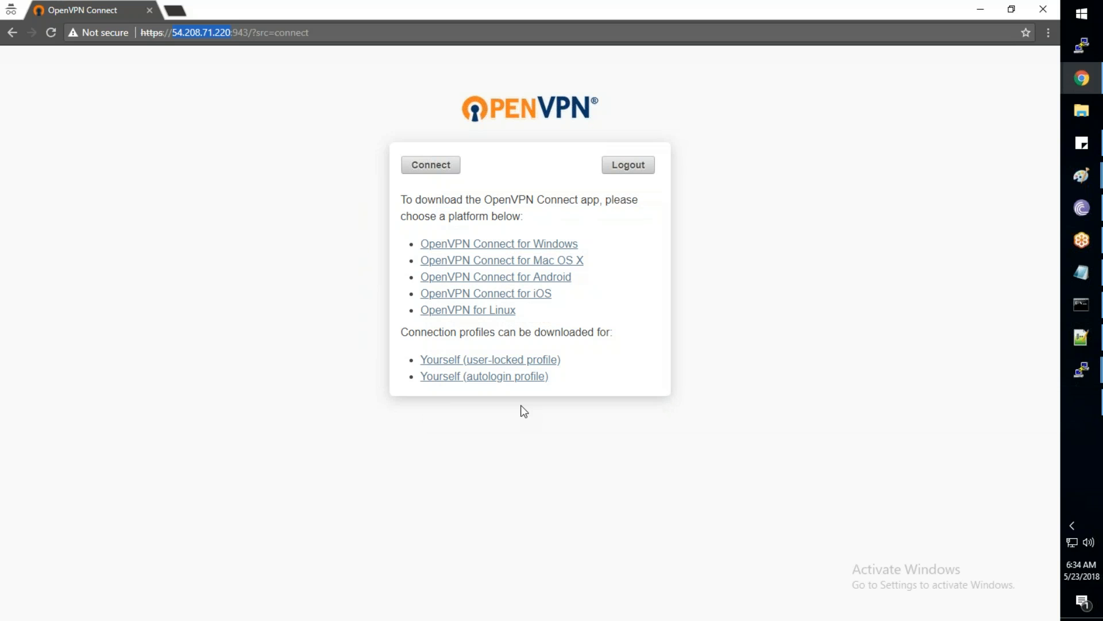
{"action": "left_click", "coordinate": [579, 347]}
{"action": "left_click", "coordinate": [577, 343]}
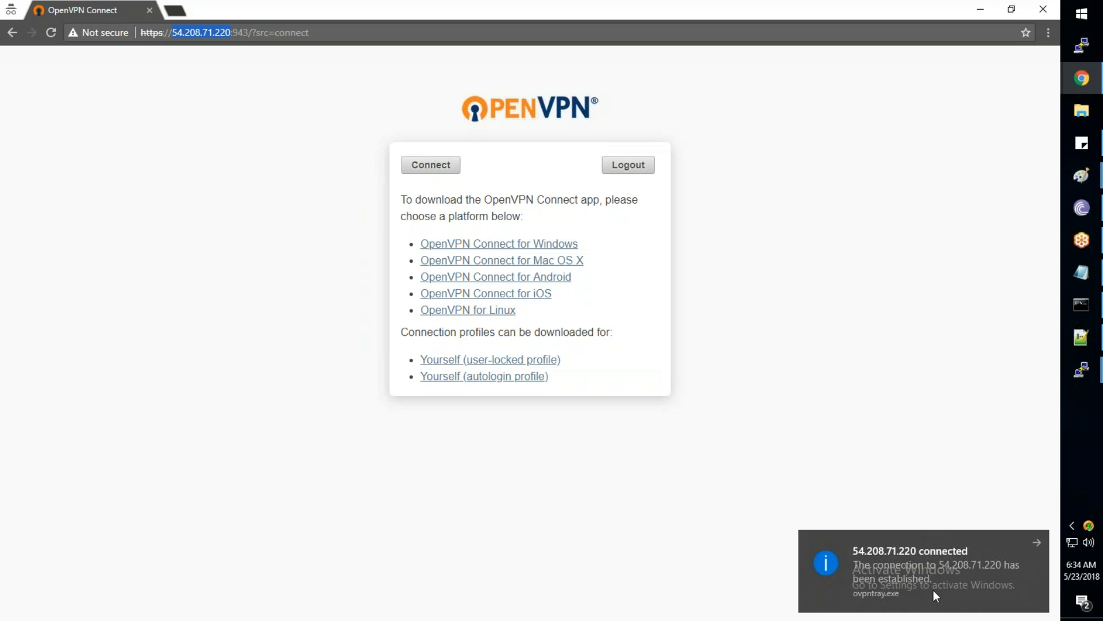
Re-run ping 10.1.1.197 and confirm four replies with 0% loss over the VPN
{"action": "left_click", "coordinate": [1087, 302]}
{"action": "key", "text": "Up"}
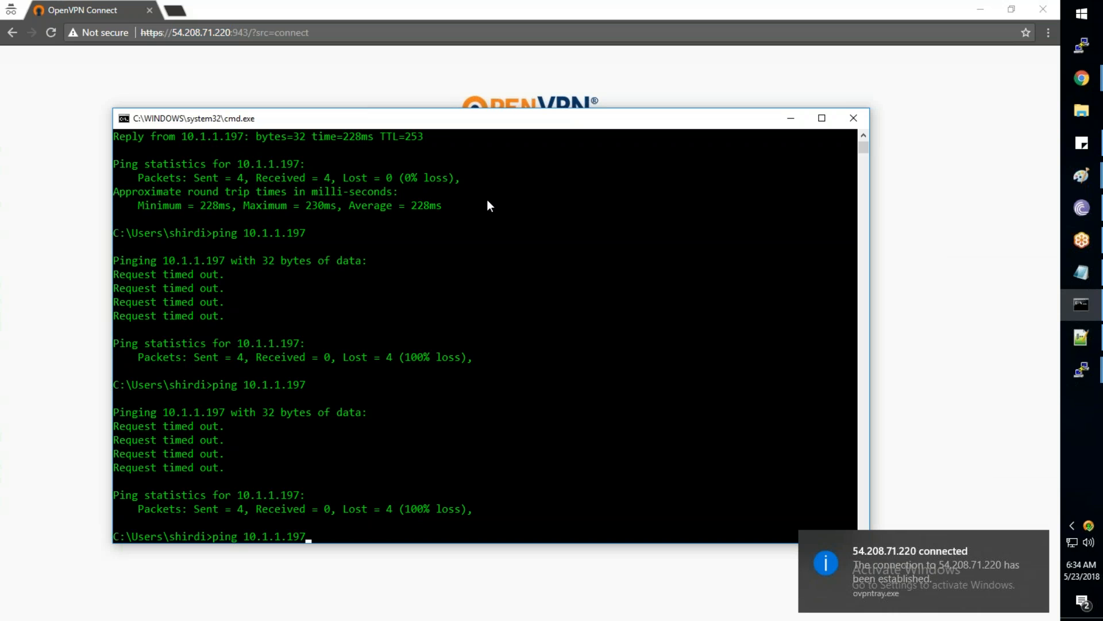
{"action": "key", "text": "Return"}
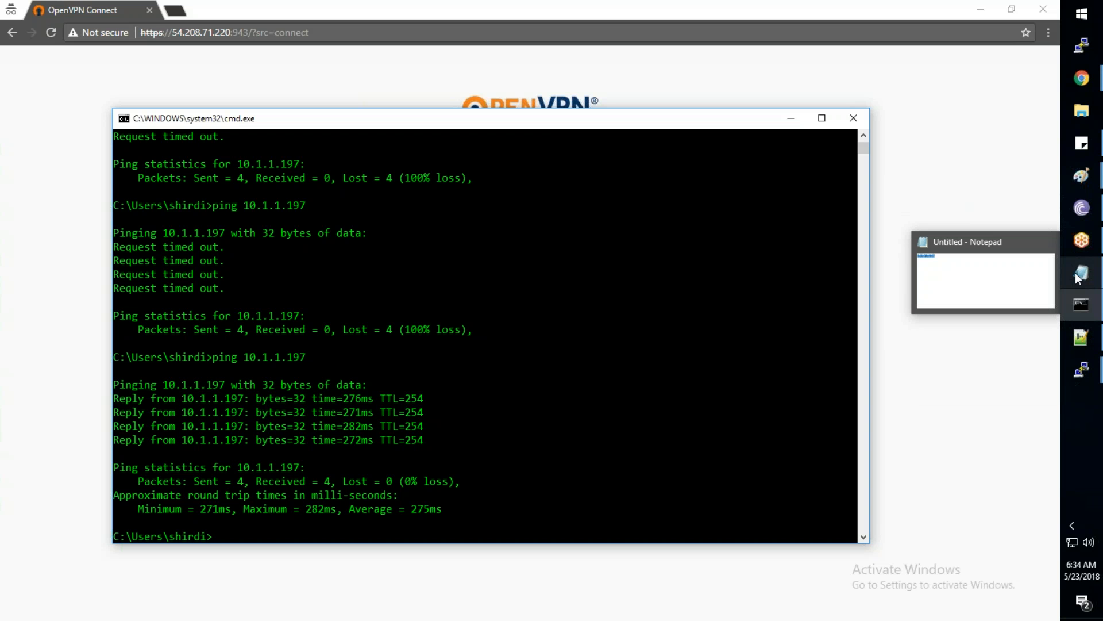
{"action": "mouse_move", "coordinate": [1078, 181]}
{"action": "left_click", "coordinate": [985, 379]}
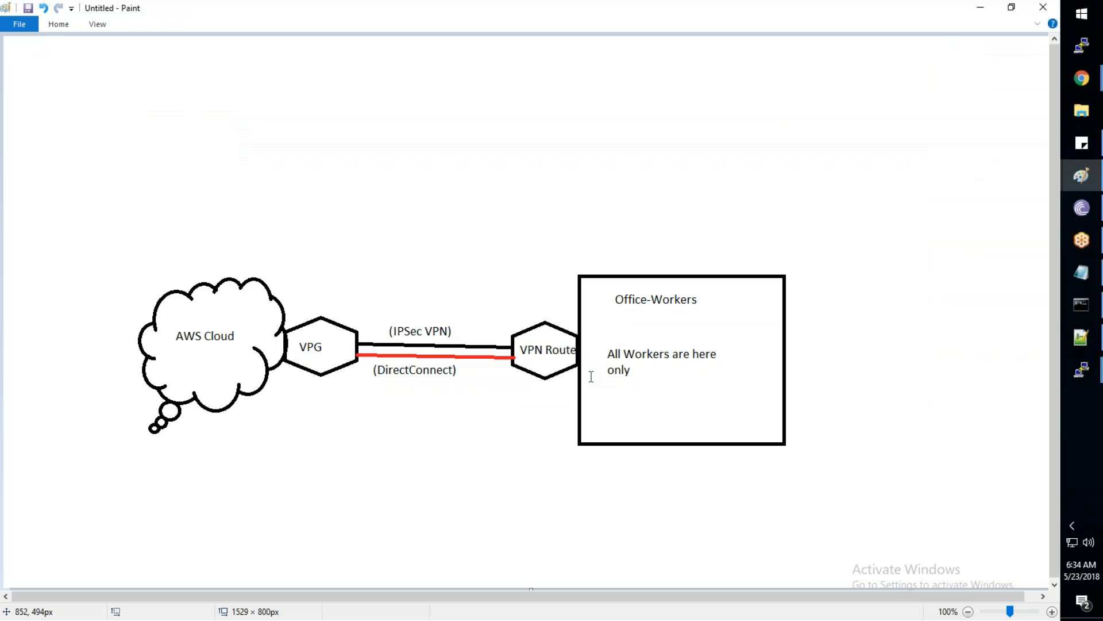
Select the network diagram and move it up toward the top of the canvas
{"action": "left_click", "coordinate": [66, 30]}
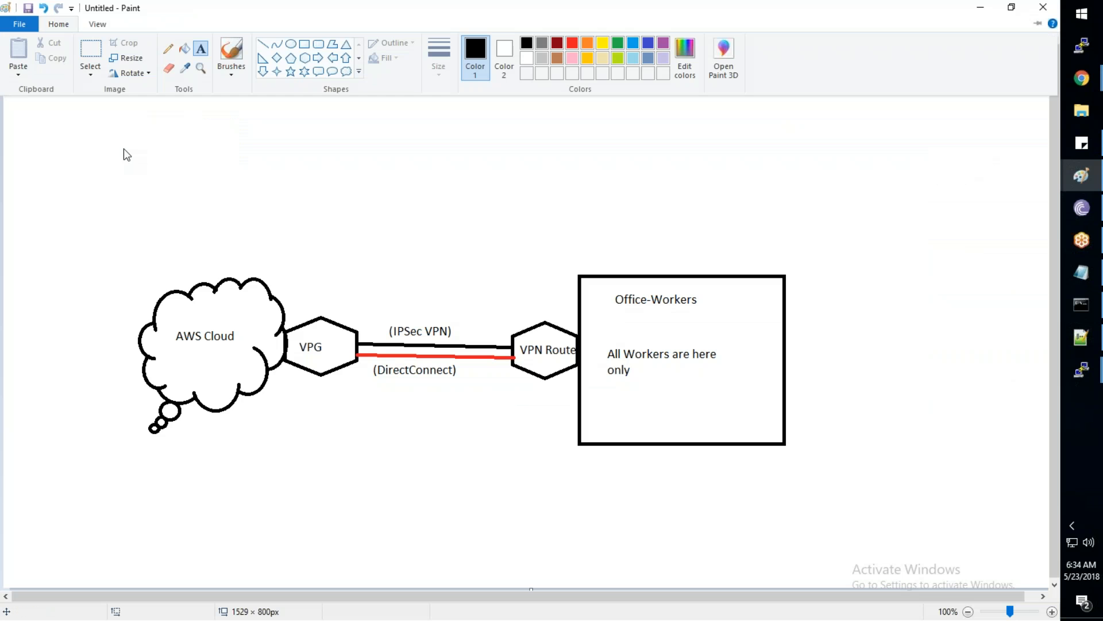
{"action": "left_click", "coordinate": [90, 52]}
{"action": "mouse_move", "coordinate": [109, 209]}
{"action": "left_mouse_down"}
{"action": "mouse_move", "coordinate": [149, 308]}
{"action": "mouse_move", "coordinate": [820, 515]}
{"action": "left_mouse_up"}
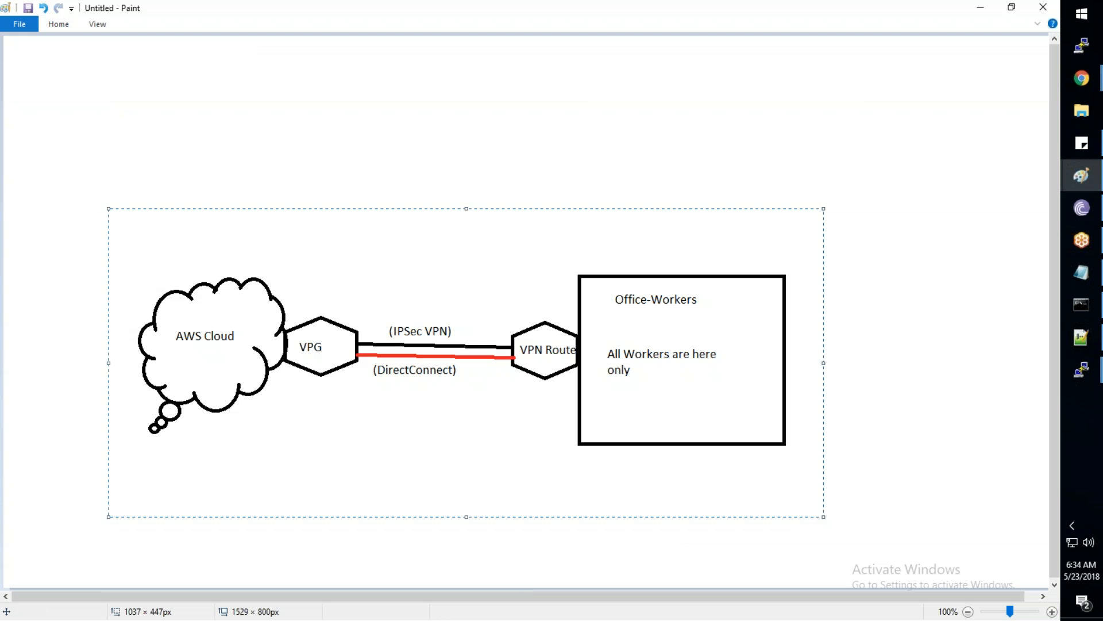
{"action": "left_click_drag", "start_coordinate": [712, 467], "coordinate": [751, 307]}
{"action": "left_click", "coordinate": [659, 362]}
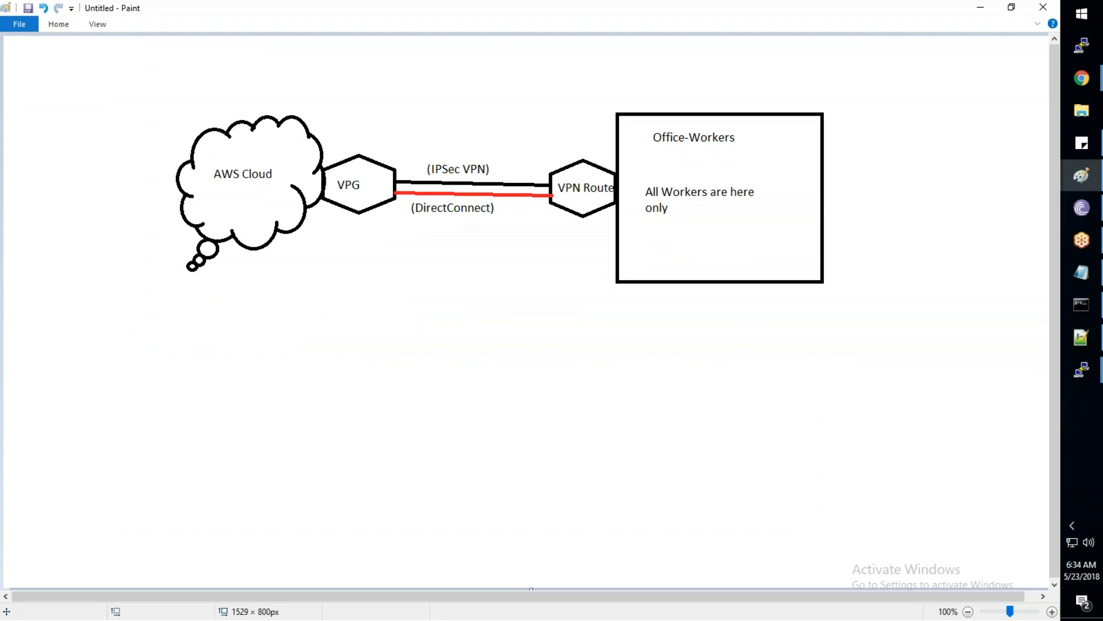
Draw an oval circle below the AWS Cloud
{"action": "left_click", "coordinate": [66, 30]}
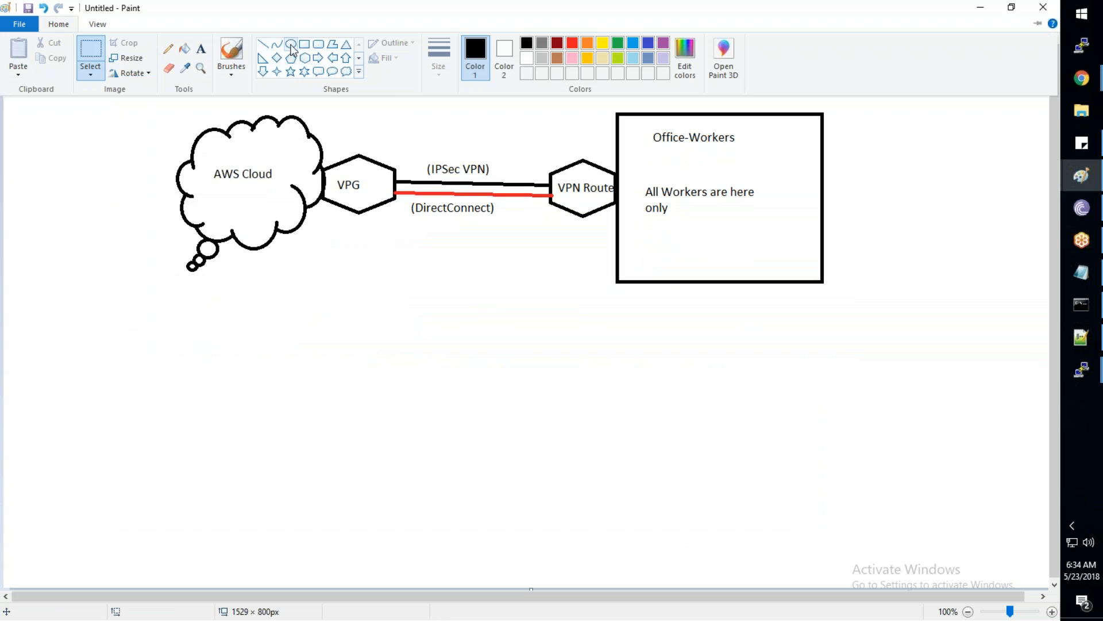
{"action": "left_click", "coordinate": [256, 255]}
{"action": "mouse_move", "coordinate": [253, 242]}
{"action": "left_mouse_down"}
{"action": "mouse_move", "coordinate": [313, 281]}
{"action": "mouse_move", "coordinate": [315, 308]}
{"action": "mouse_move", "coordinate": [296, 283]}
{"action": "left_mouse_up"}
{"action": "left_click", "coordinate": [358, 285]}
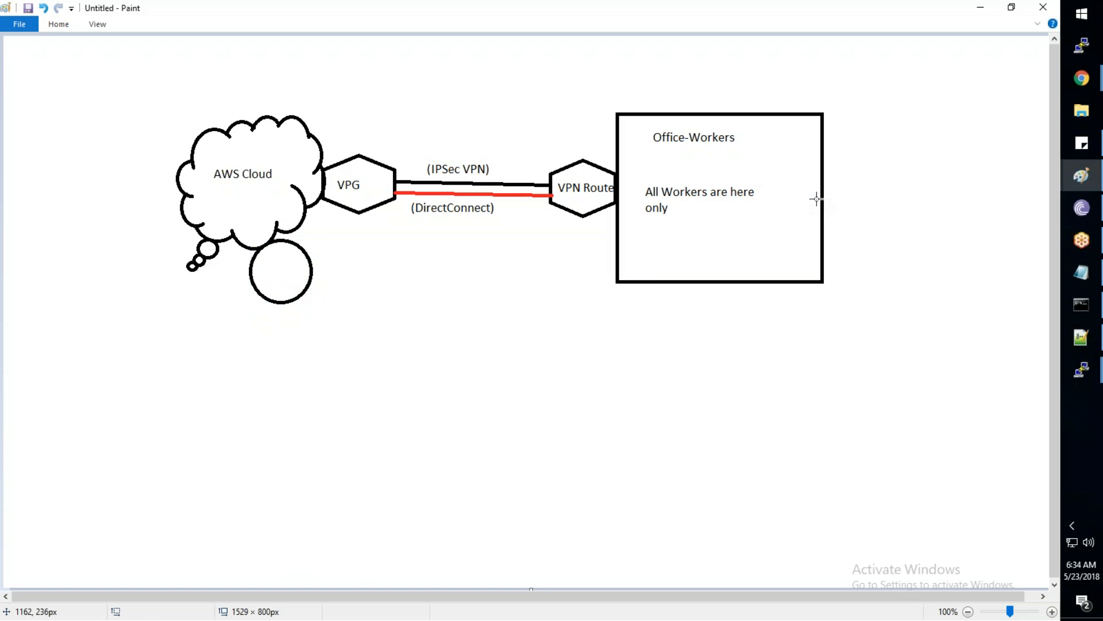
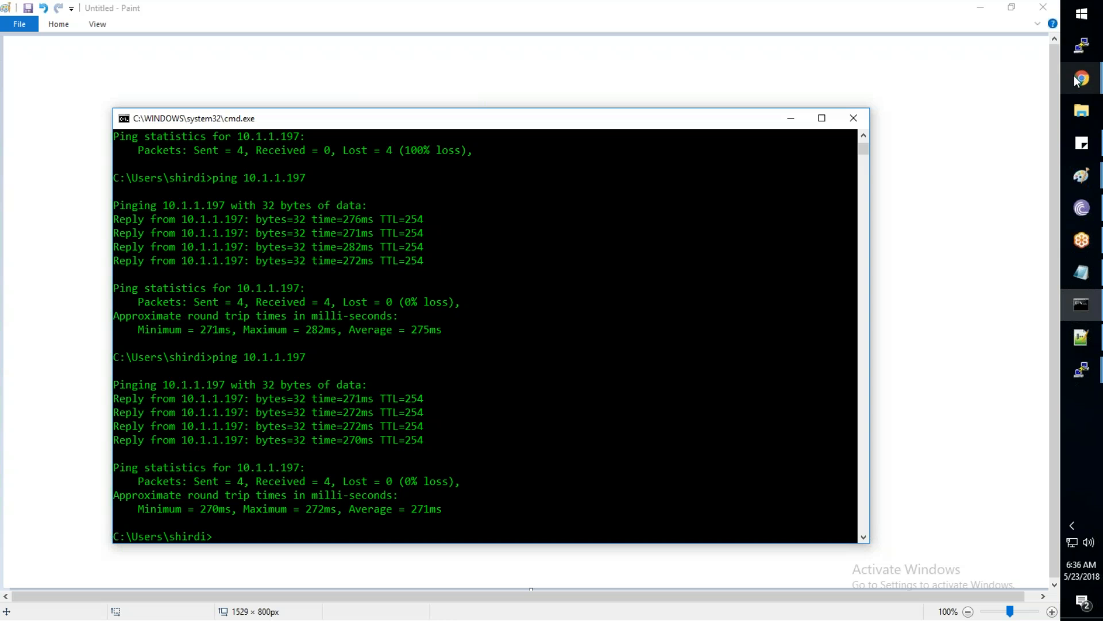
Leave the Command Prompt showing four replies from 10.1.1.197 with 0% loss
{"action": "mouse_move", "coordinate": [1077, 80]}
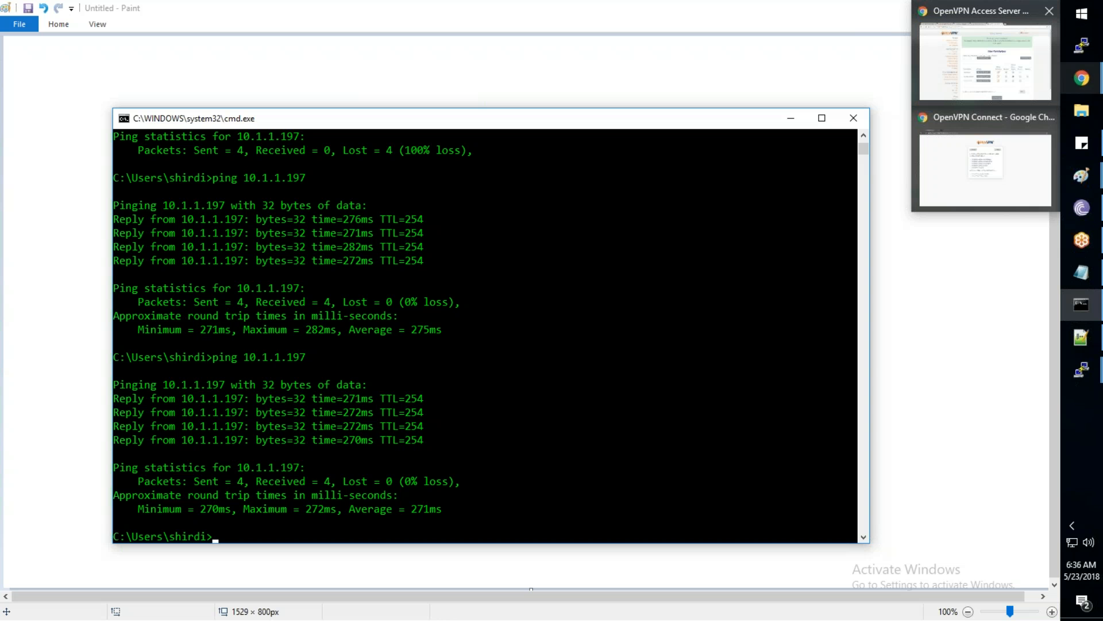
Review the Access Server admin page and EC2 instances, then bring up OpenVPN Connect
{"action": "left_click", "coordinate": [985, 60]}
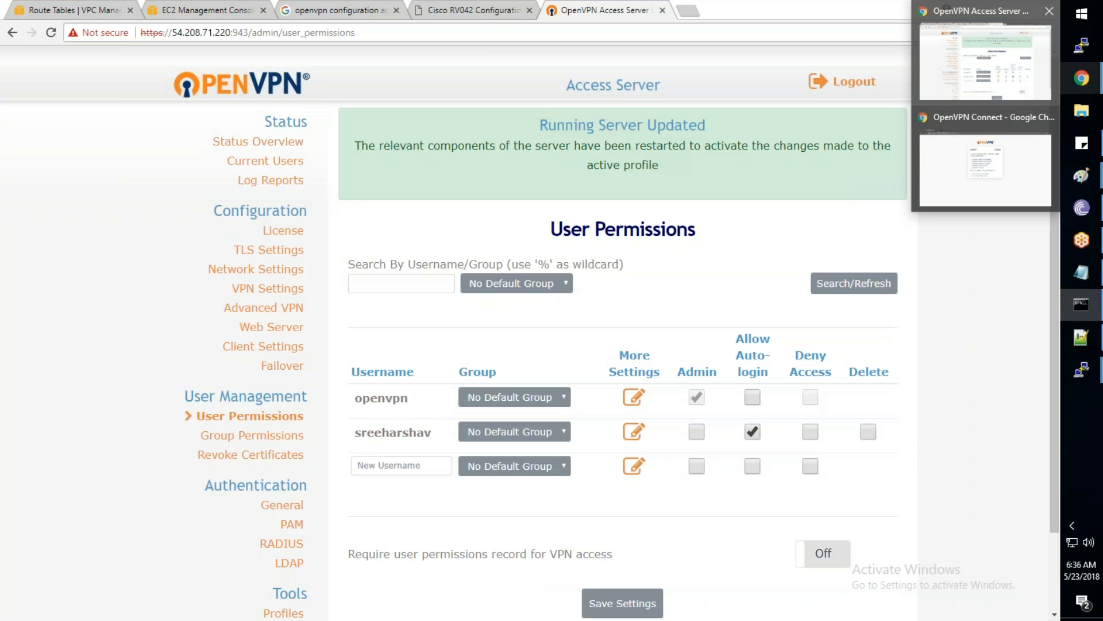
{"action": "left_click", "coordinate": [165, 12]}
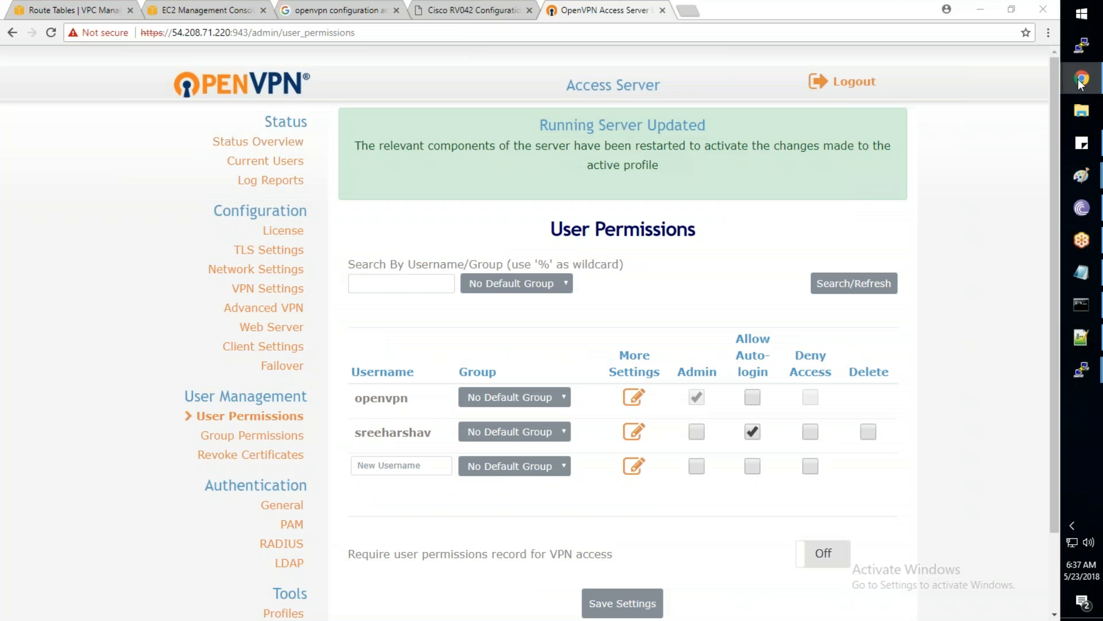
{"action": "mouse_move", "coordinate": [1080, 84]}
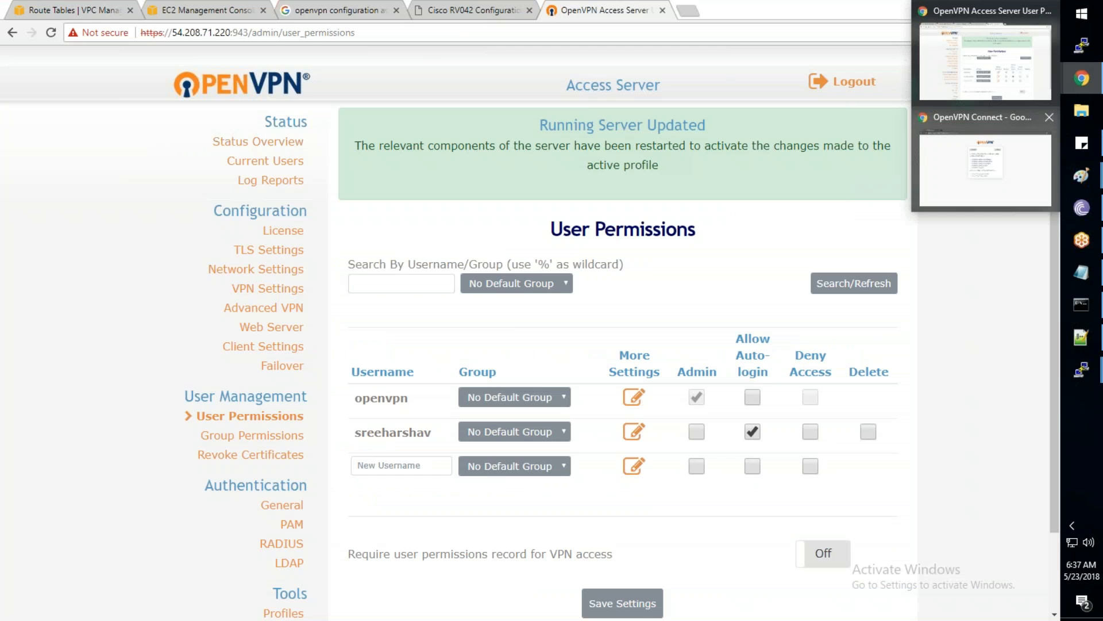
{"action": "left_click", "coordinate": [964, 173]}
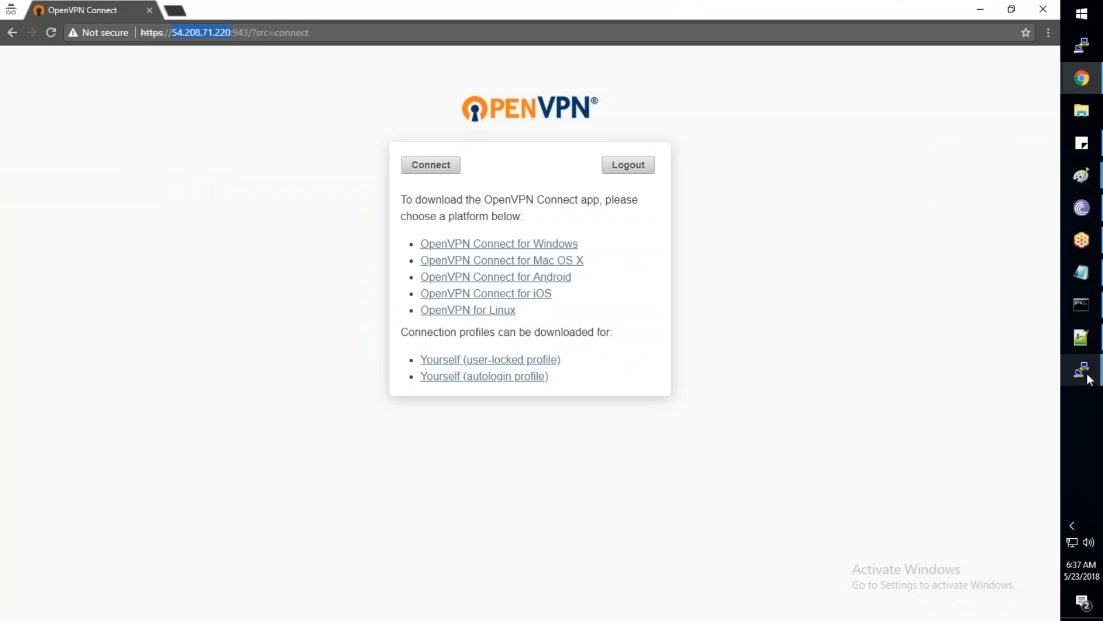
Check the 10.1.1.197 and openvpnas server terminals, then return to the OpenVPN Connect window
{"action": "mouse_move", "coordinate": [1087, 376]}
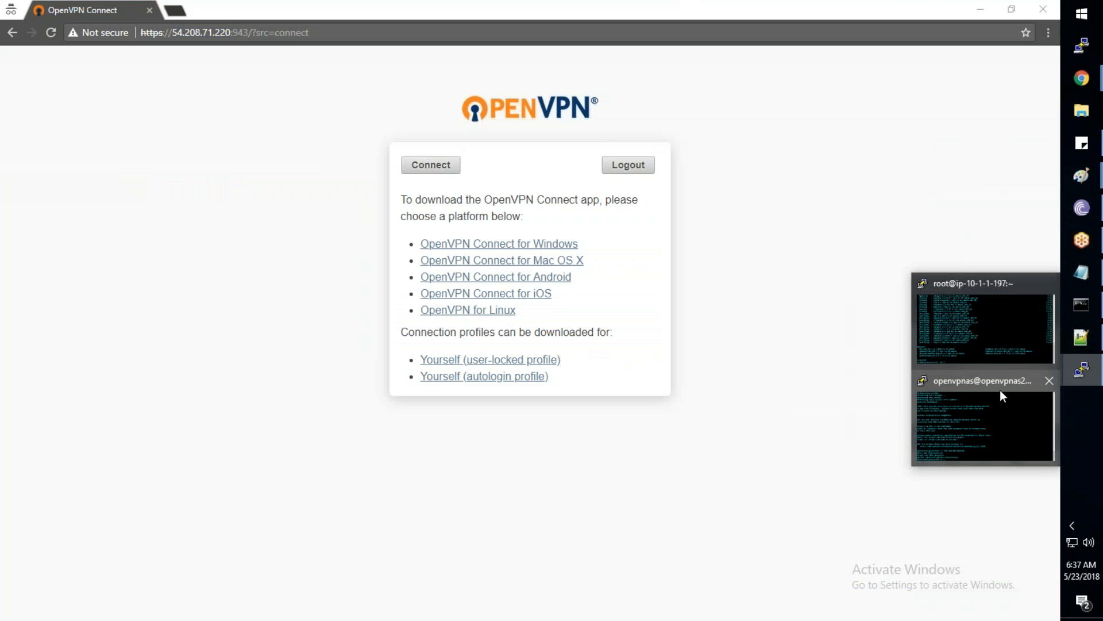
{"action": "left_click", "coordinate": [993, 338]}
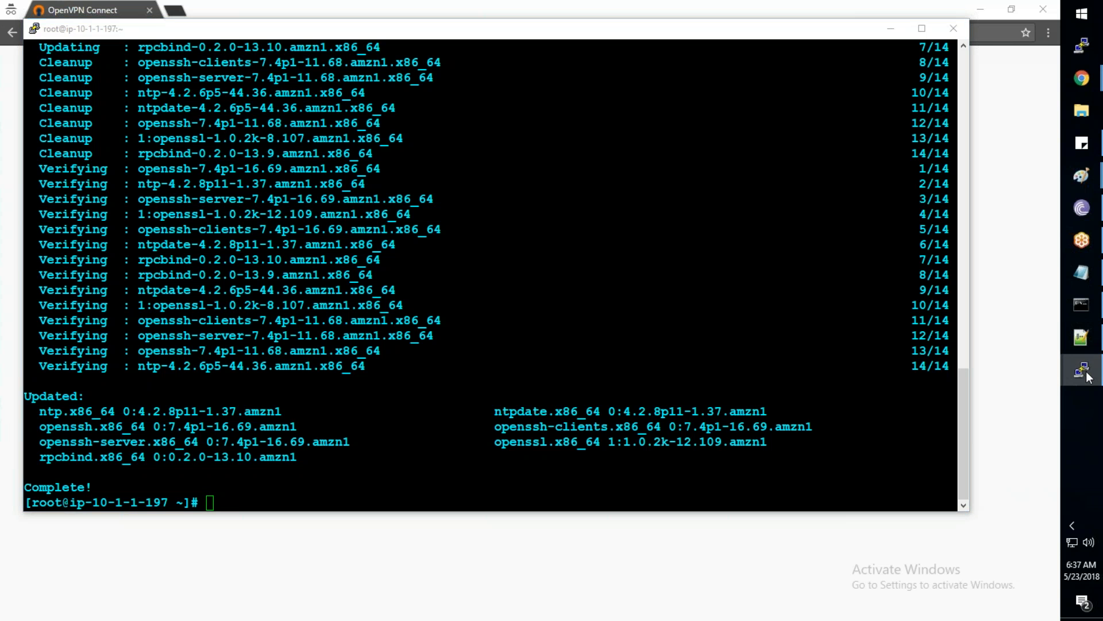
{"action": "mouse_move", "coordinate": [1088, 378]}
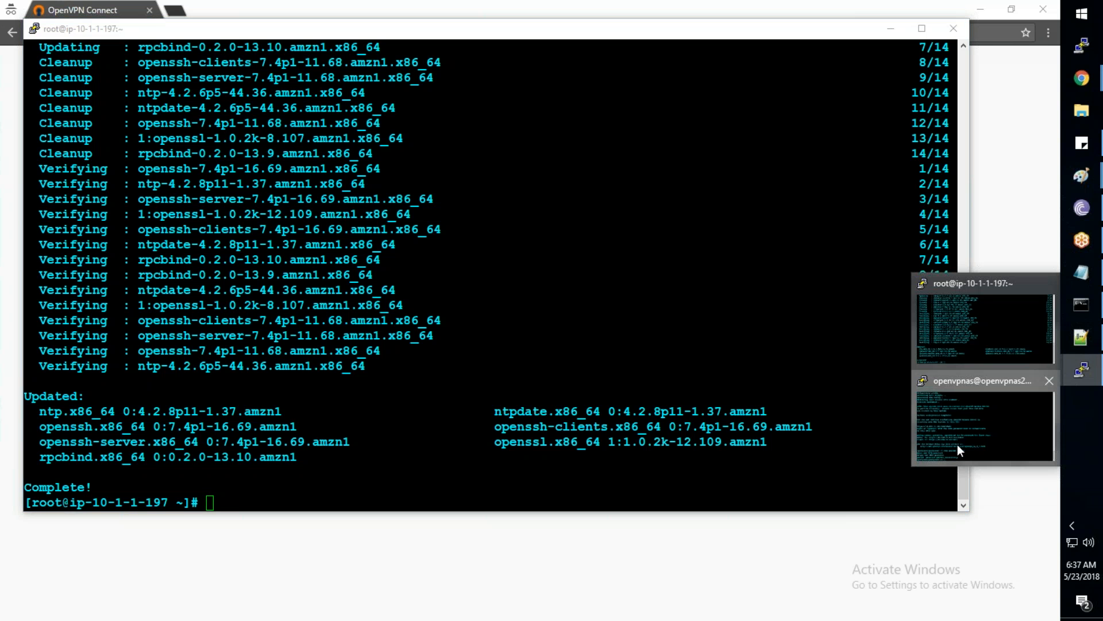
{"action": "left_click", "coordinate": [958, 445]}
{"action": "left_click", "coordinate": [1081, 78]}
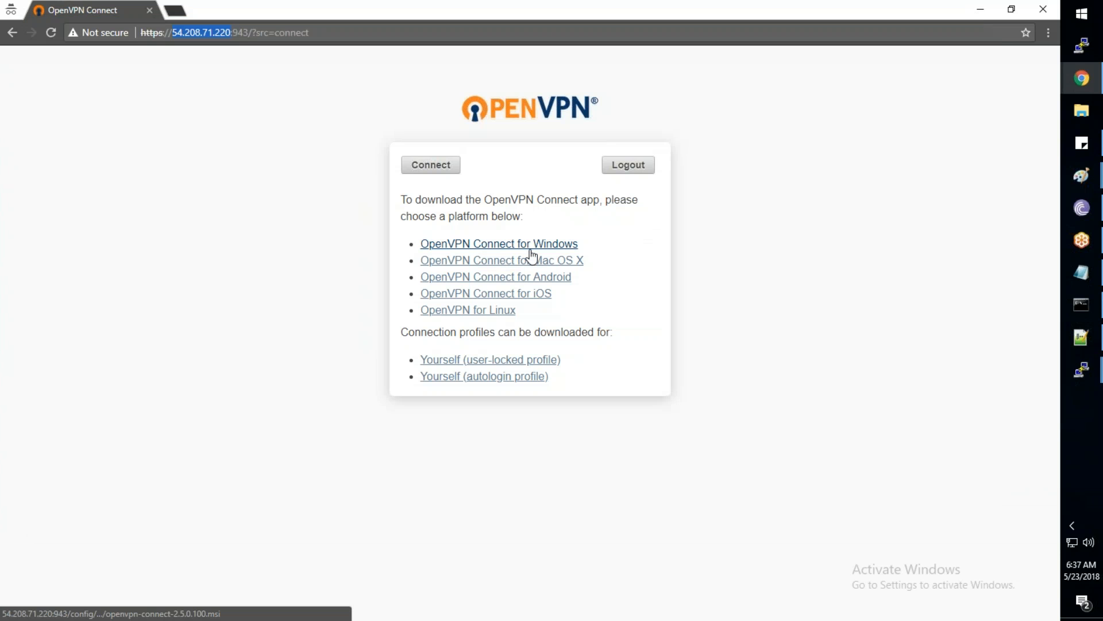
Confirm the OpenVPN tray icon shows connected, then bring back the User Permissions admin window
{"action": "left_click", "coordinate": [1071, 524]}
{"action": "mouse_move", "coordinate": [1026, 559]}
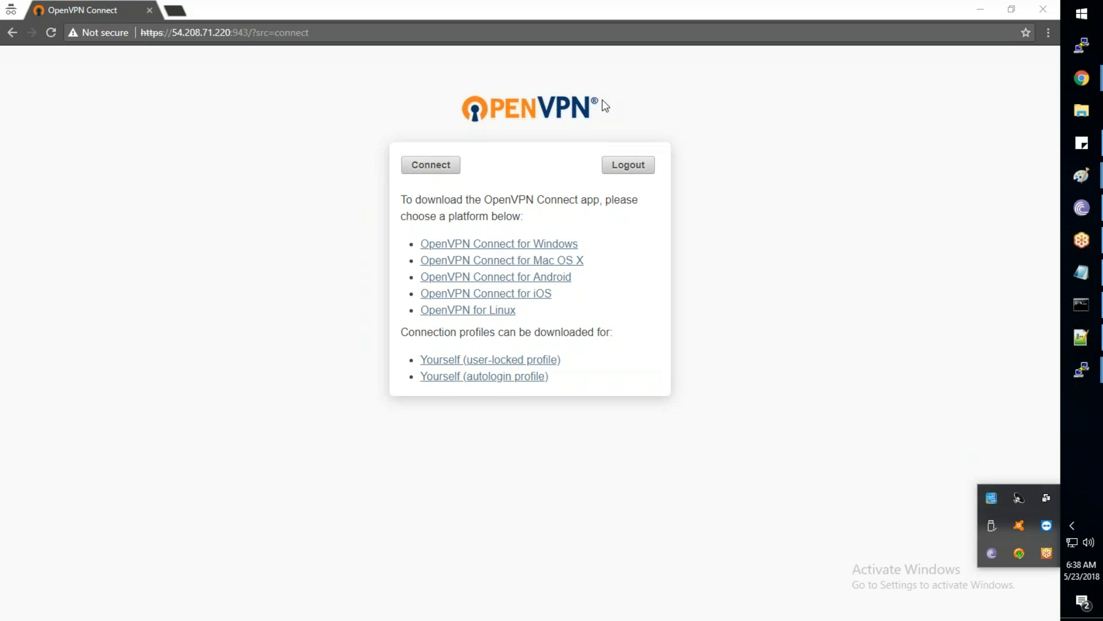
{"action": "left_click", "coordinate": [1053, 453]}
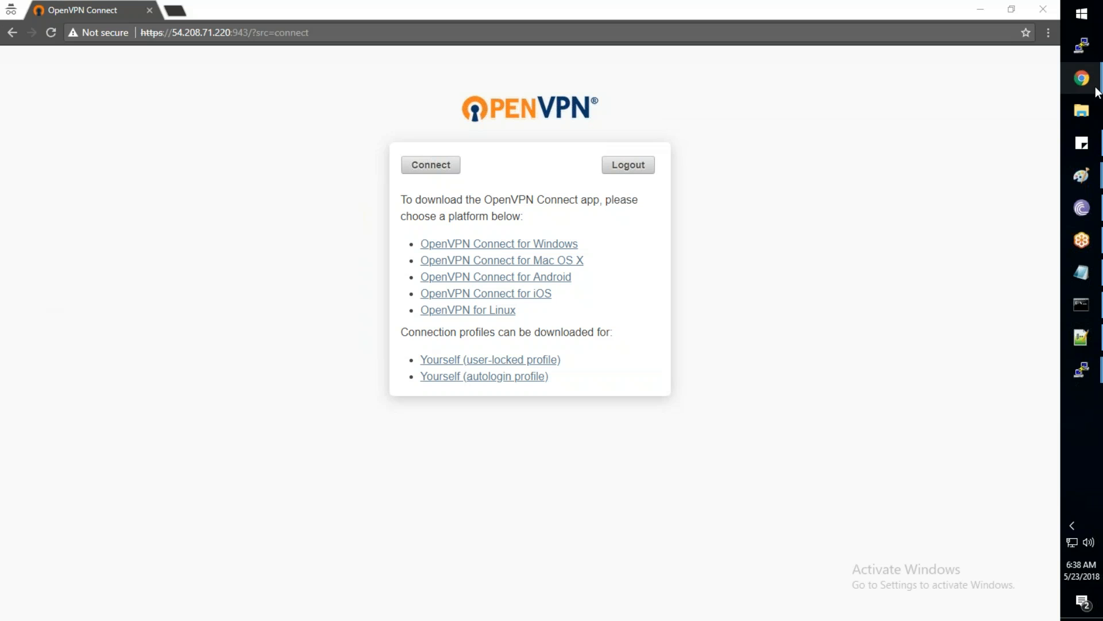
{"action": "mouse_move", "coordinate": [1095, 86]}
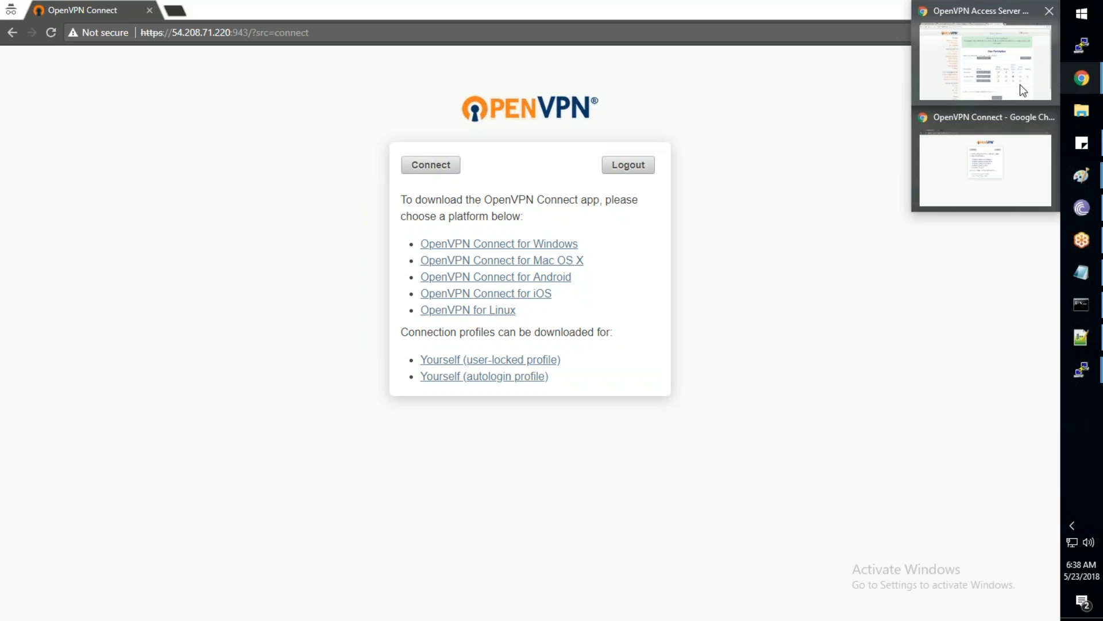
{"action": "left_click", "coordinate": [986, 57]}
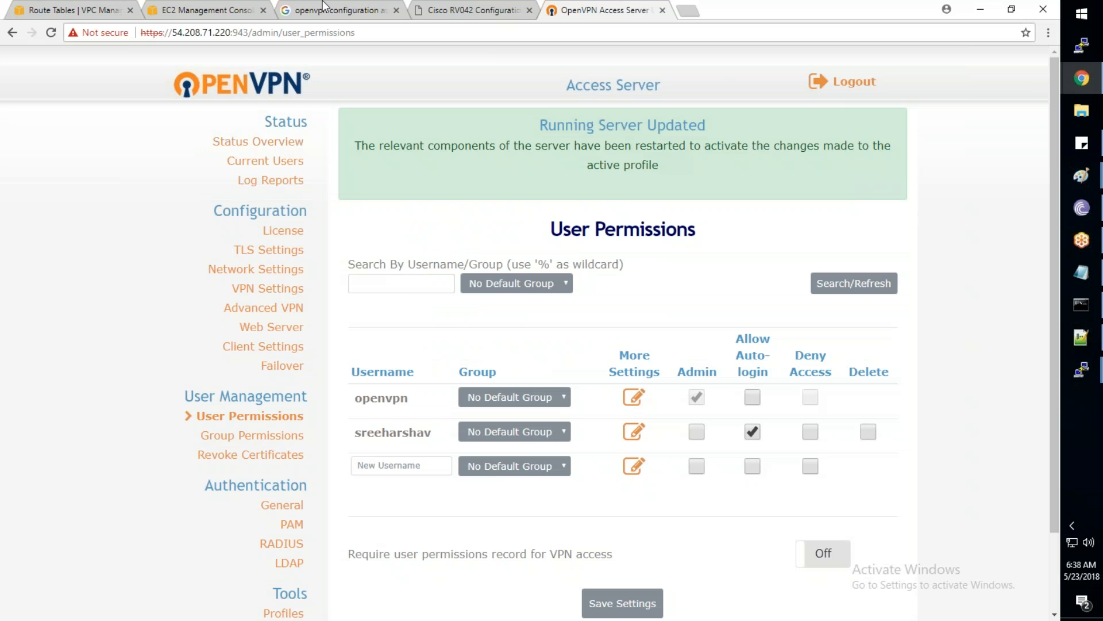
Go from Route Tables to EC2 Instances, confirm Server1 and VPNServer1 are running, and check the clock
{"action": "left_click", "coordinate": [86, 12]}
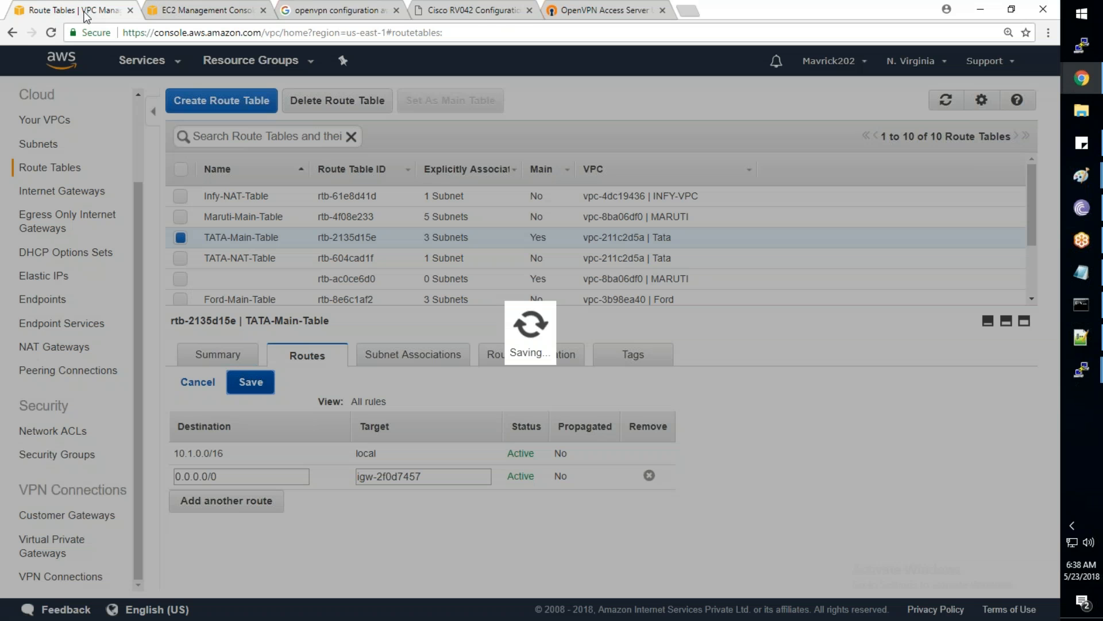
{"action": "left_click", "coordinate": [207, 10]}
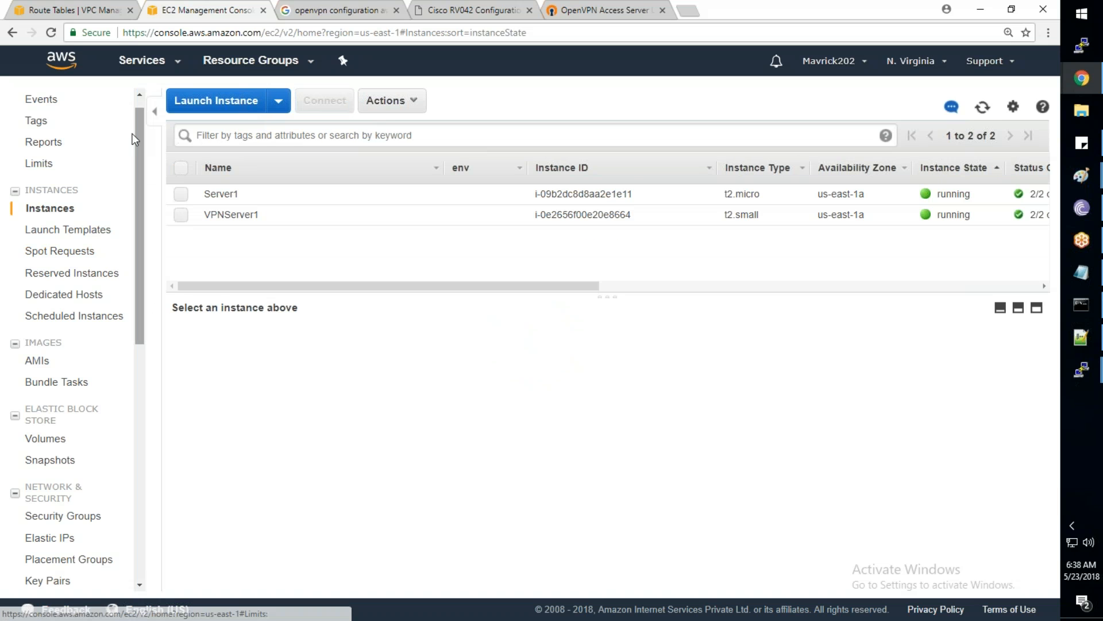
{"action": "scroll", "coordinate": [75, 182], "scroll_direction": "down", "scroll_amount": 7}
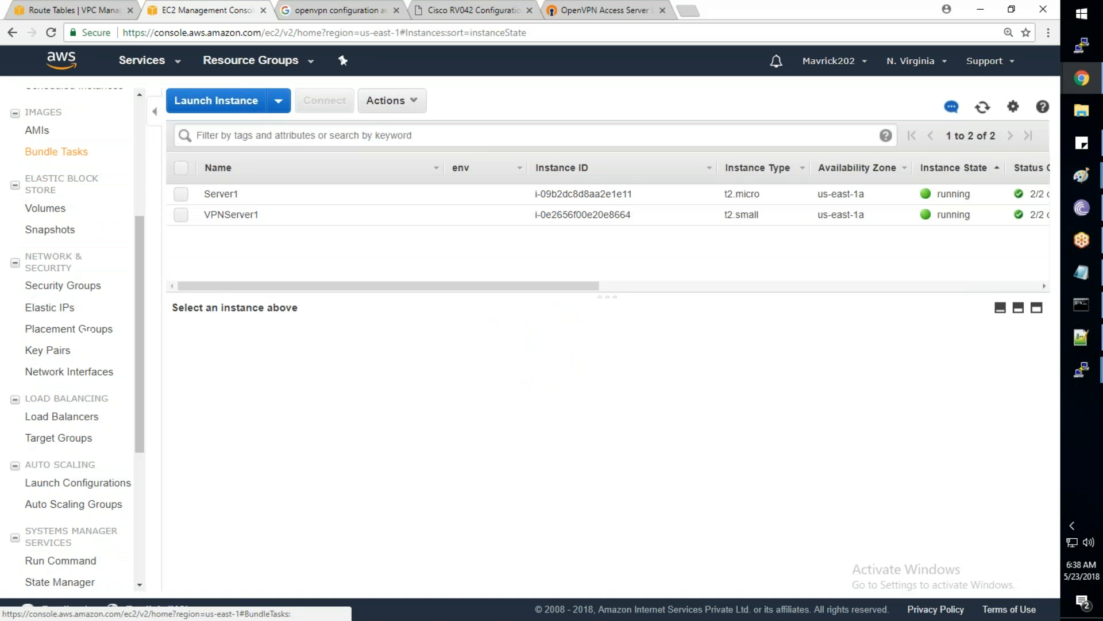
{"action": "scroll", "coordinate": [50, 184], "scroll_direction": "up", "scroll_amount": 2}
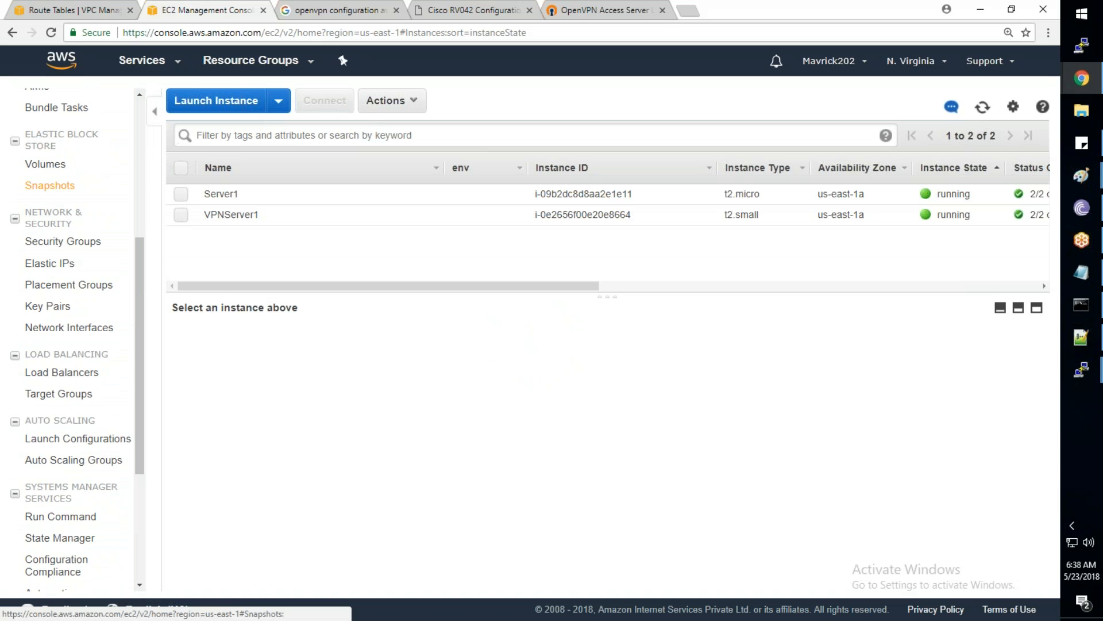
{"action": "scroll", "coordinate": [50, 181], "scroll_direction": "up", "scroll_amount": 2}
{"action": "scroll", "coordinate": [73, 178], "scroll_direction": "down", "scroll_amount": 2}
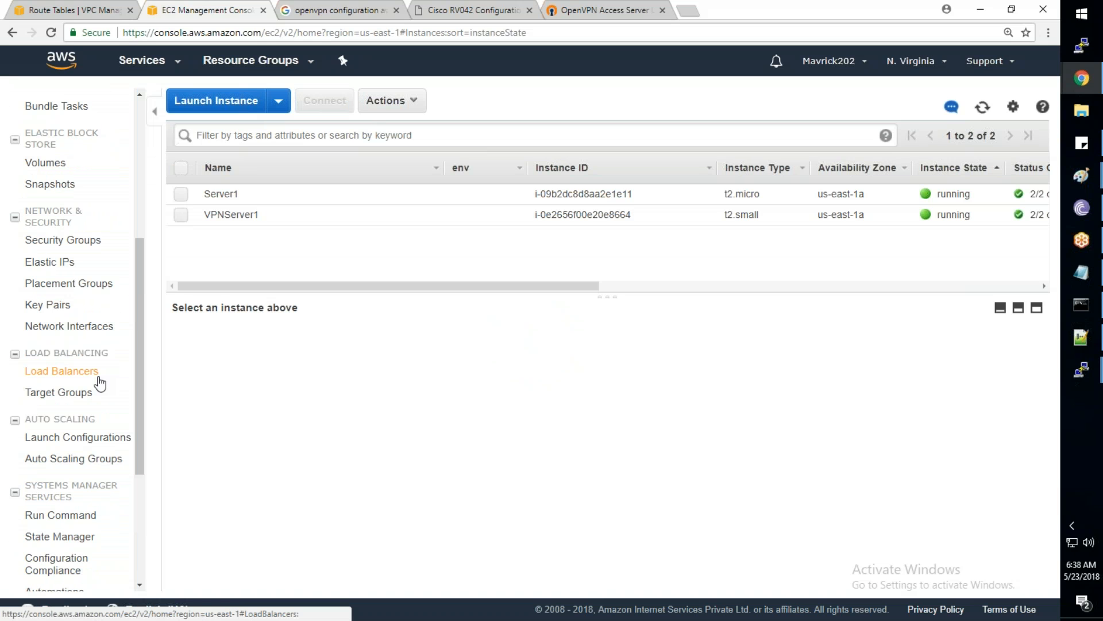
{"action": "scroll", "coordinate": [100, 383], "scroll_direction": "down", "scroll_amount": 2}
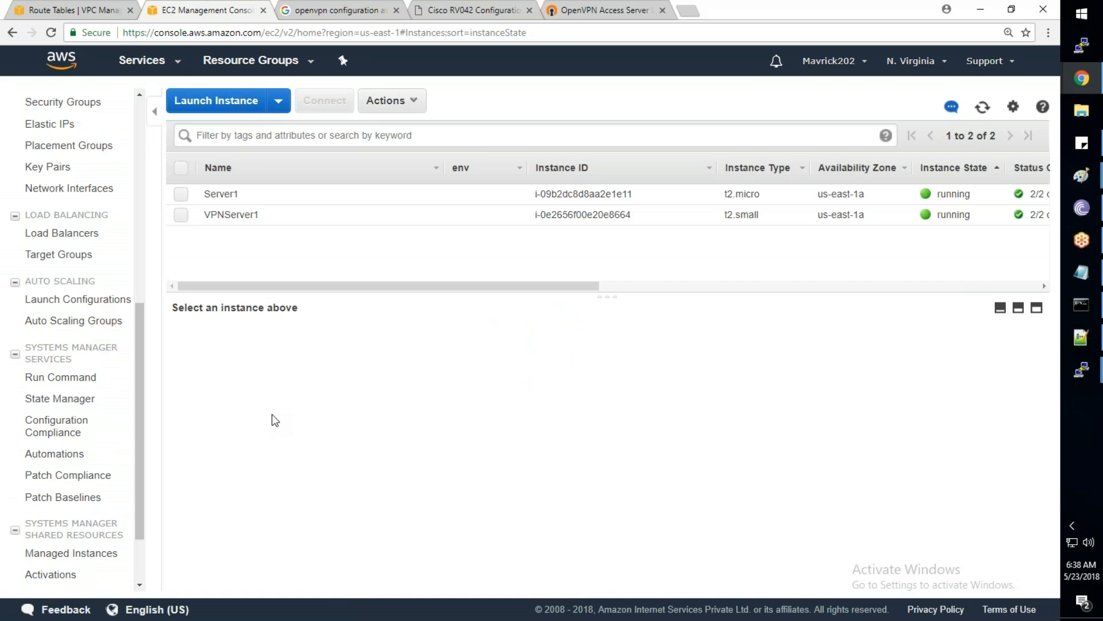
{"action": "left_click", "coordinate": [1071, 572]}
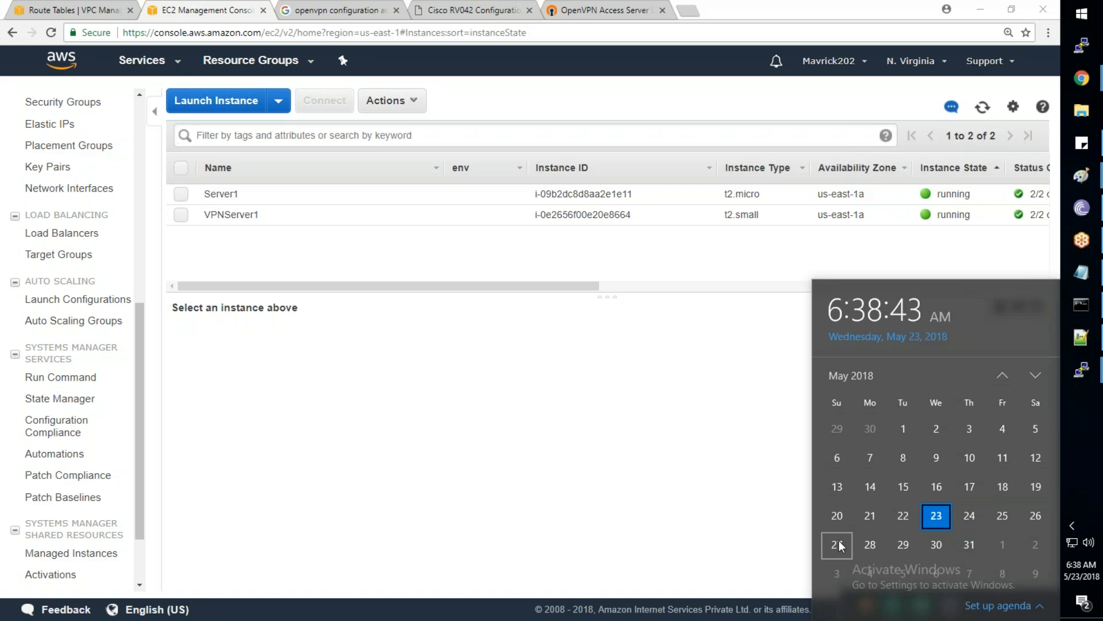
{"action": "left_click", "coordinate": [609, 428]}
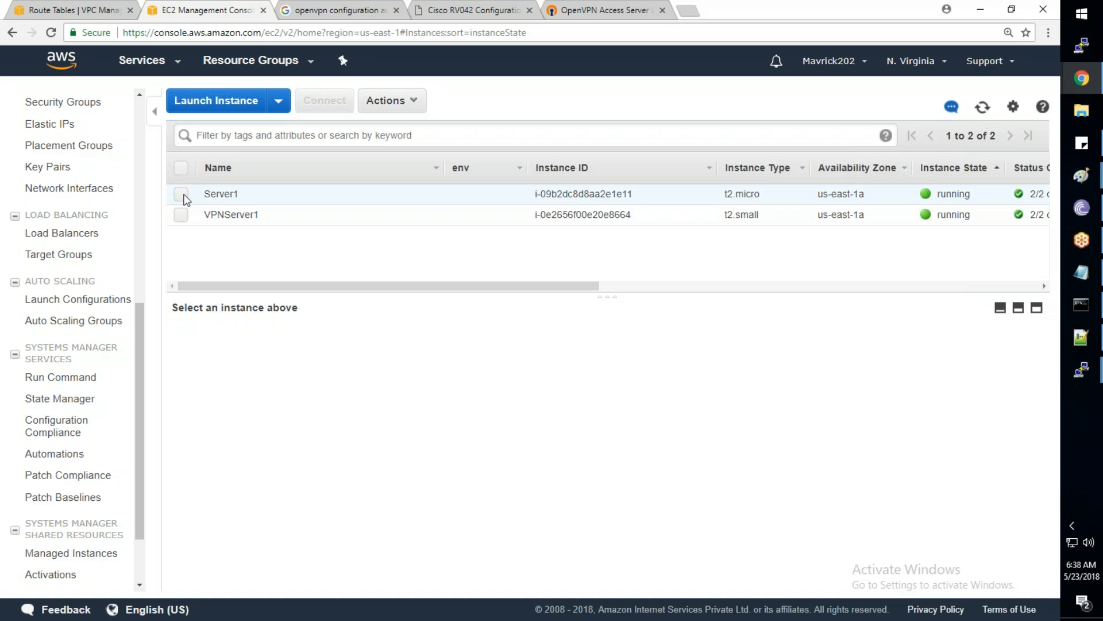
Terminate Server1 and VPNServer1 together, releasing Elastic IP 54.208.71.220
{"action": "left_click", "coordinate": [181, 195]}
{"action": "left_click", "coordinate": [181, 215]}
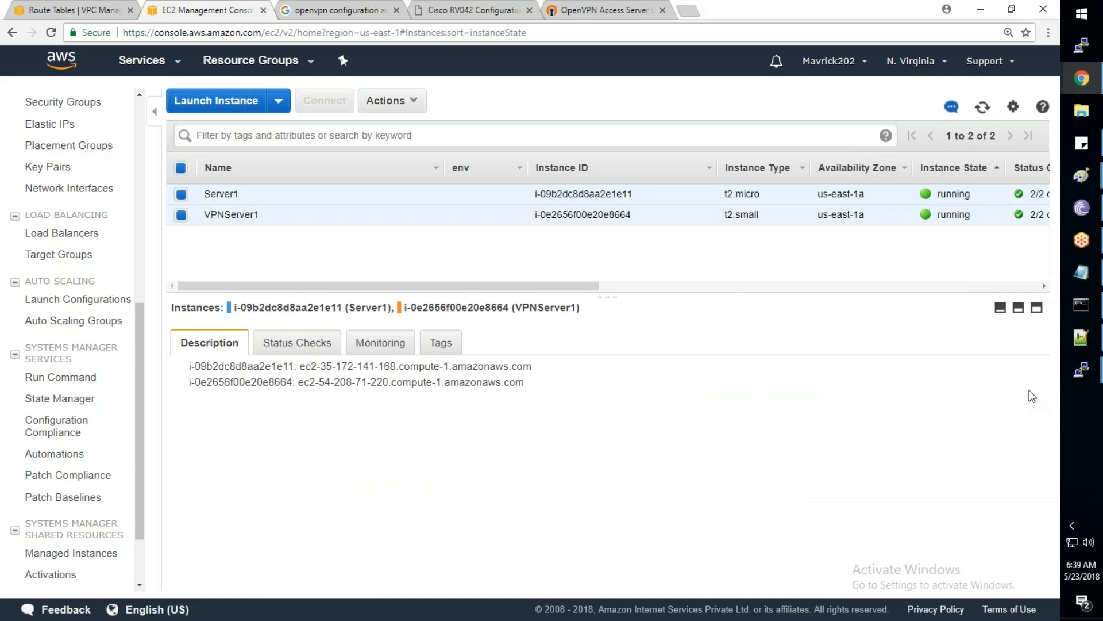
{"action": "right_click", "coordinate": [589, 214]}
{"action": "mouse_move", "coordinate": [684, 282]}
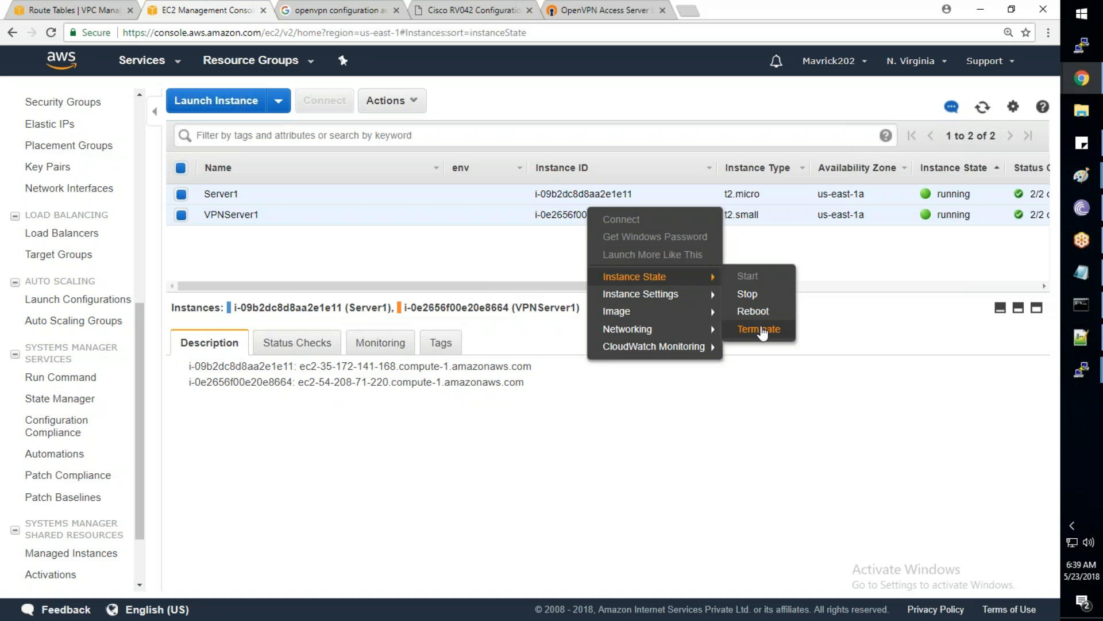
{"action": "left_click", "coordinate": [762, 329]}
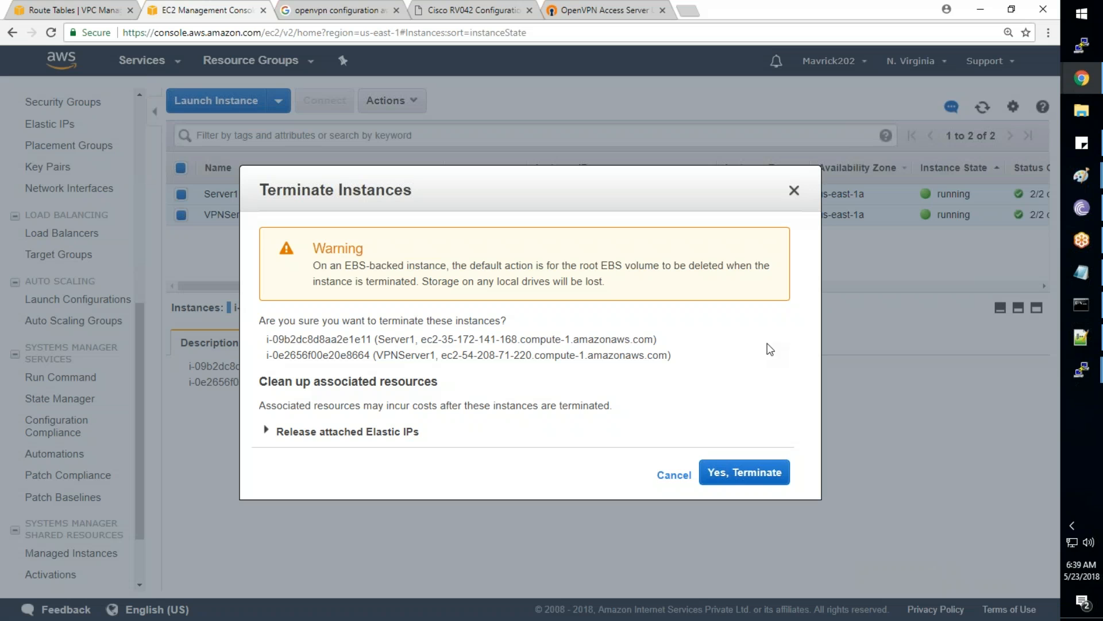
{"action": "left_click", "coordinate": [319, 432]}
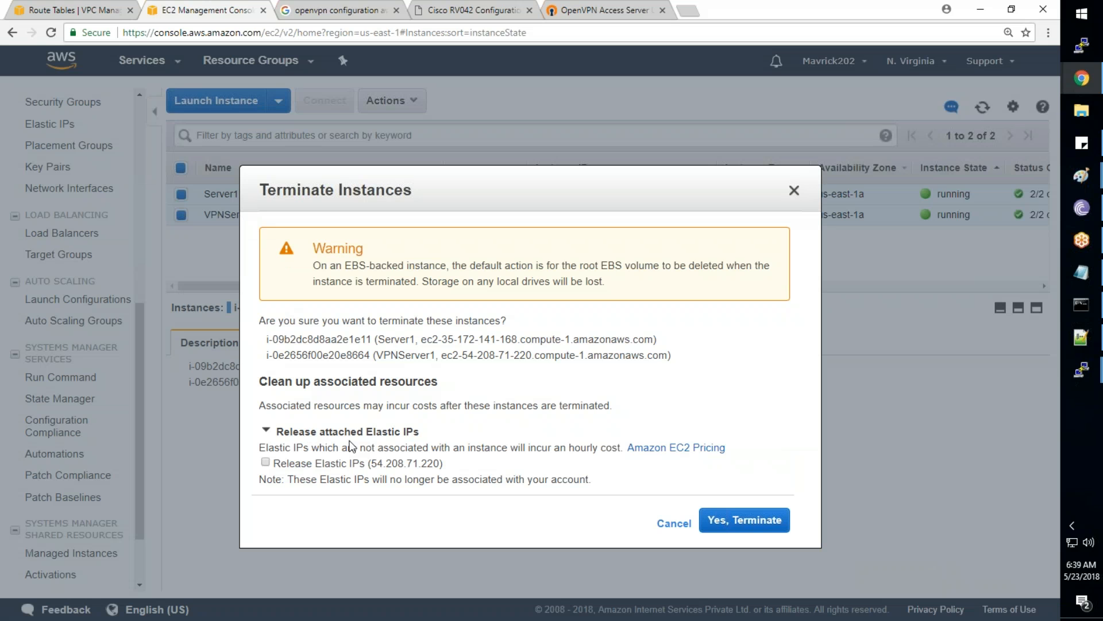
{"action": "left_click", "coordinate": [265, 463]}
{"action": "left_click", "coordinate": [769, 524]}
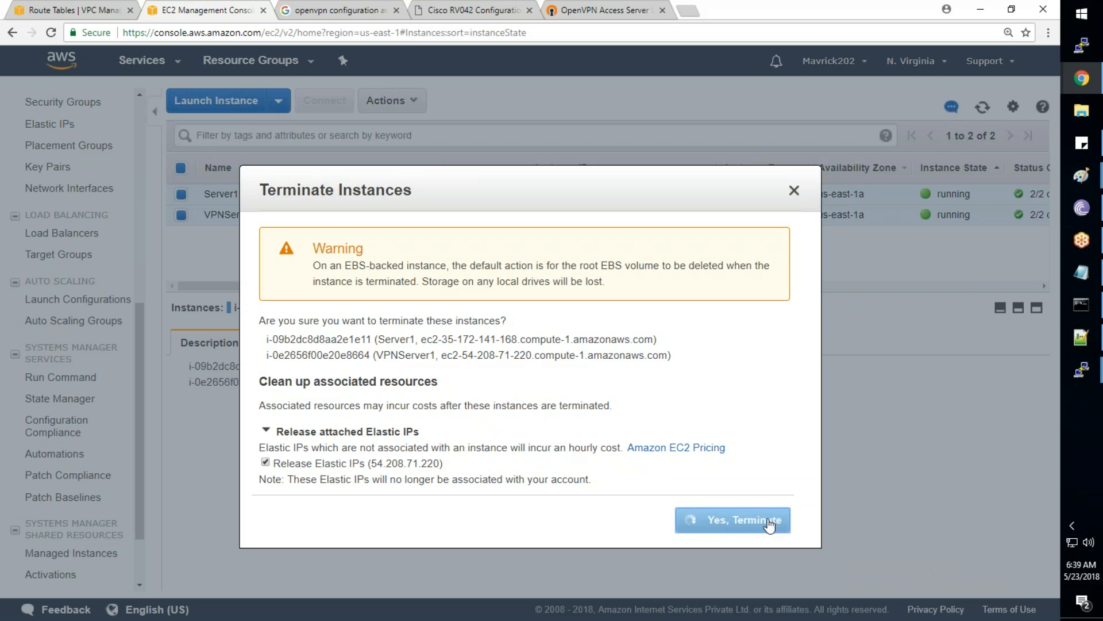